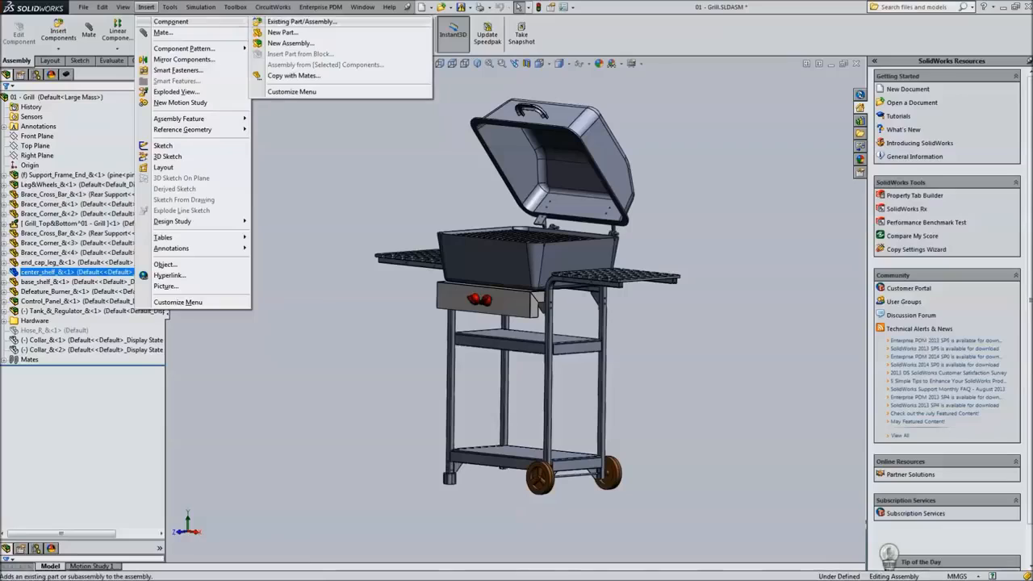
- Insert a new part into the grill assembly, position it on the front face of the leg frame, and expand its feature tree
{"action": "left_click", "coordinate": [282, 32]}
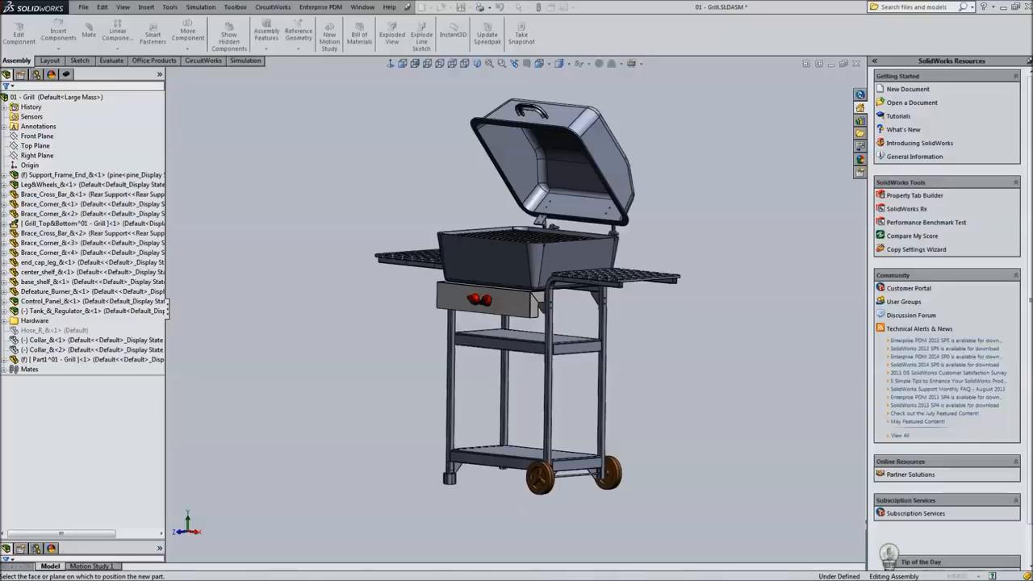
{"action": "scroll", "coordinate": [517, 460], "scroll_direction": "down", "scroll_amount": 10}
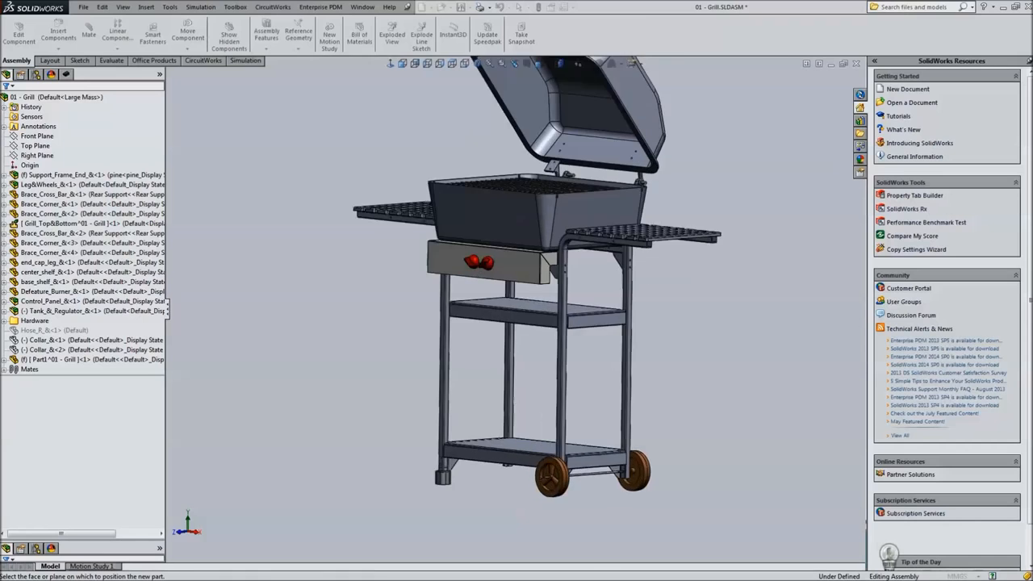
{"action": "middle_click", "coordinate": [486, 211]}
{"action": "middle_click_drag", "start_coordinate": [486, 211], "coordinate": [420, 216]}
{"action": "middle_click", "coordinate": [461, 218]}
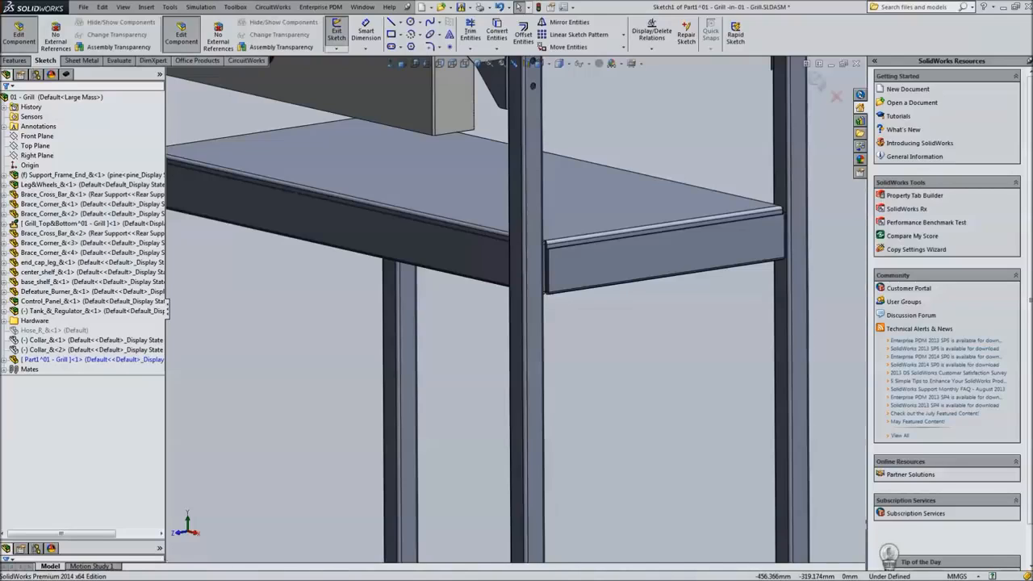
{"action": "scroll", "coordinate": [515, 309], "scroll_direction": "up", "scroll_amount": 1}
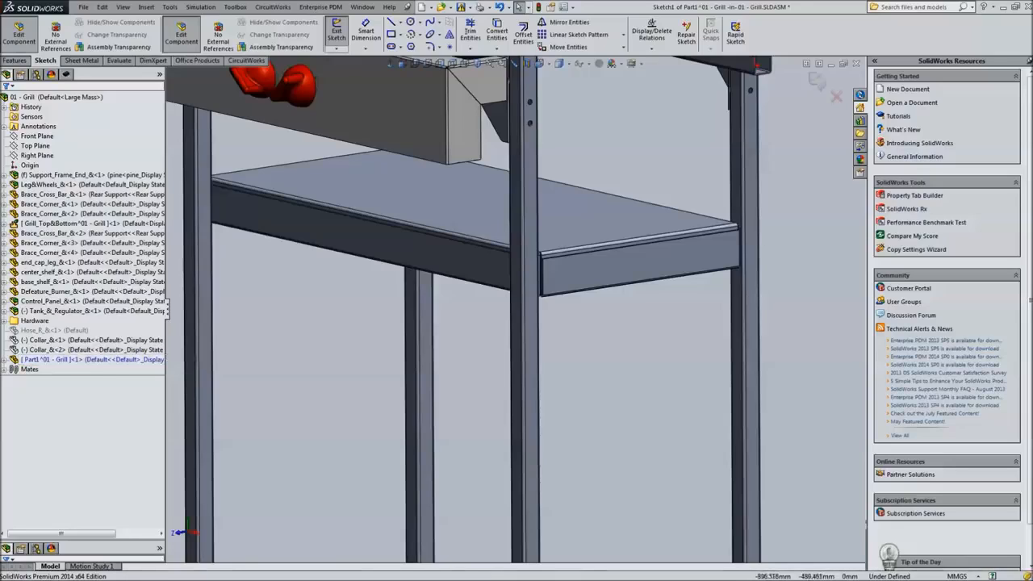
{"action": "left_click", "coordinate": [4, 360]}
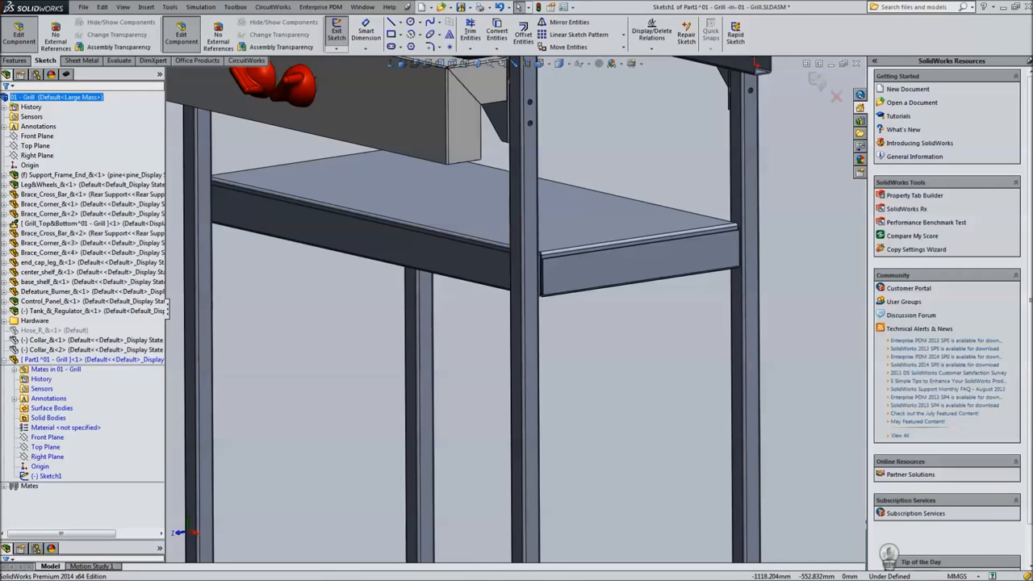
- In the front view, sketch a corner rectangle about 689 mm wide across the legs, between the center shelf and the base shelf
{"action": "scroll", "coordinate": [515, 306], "scroll_direction": "up", "scroll_amount": 5}
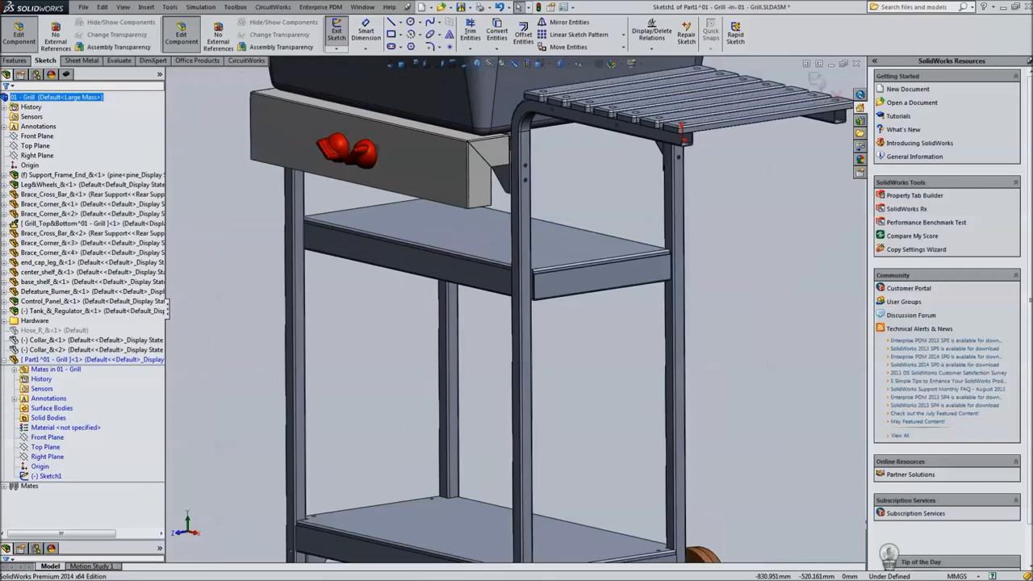
{"action": "scroll", "coordinate": [515, 315], "scroll_direction": "up", "scroll_amount": 1}
{"action": "middle_click_drag", "start_coordinate": [366, 347], "coordinate": [386, 371]}
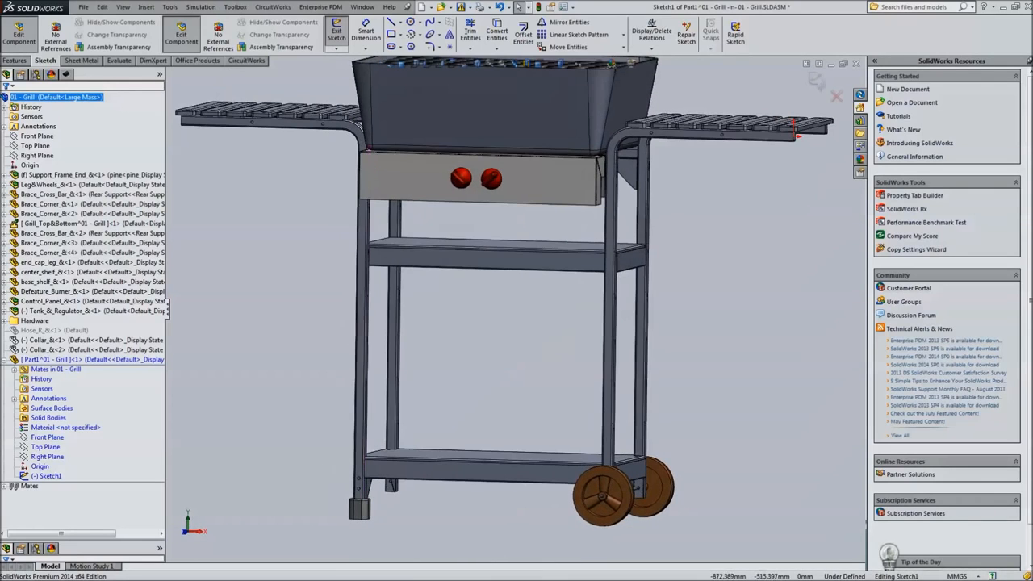
{"action": "left_click", "coordinate": [560, 257]}
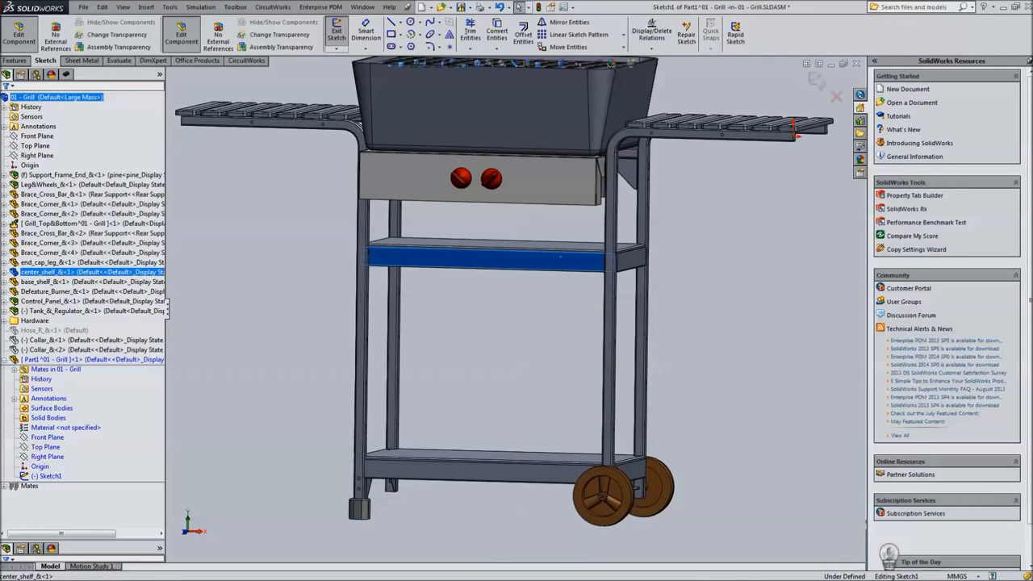
{"action": "left_click", "coordinate": [391, 64]}
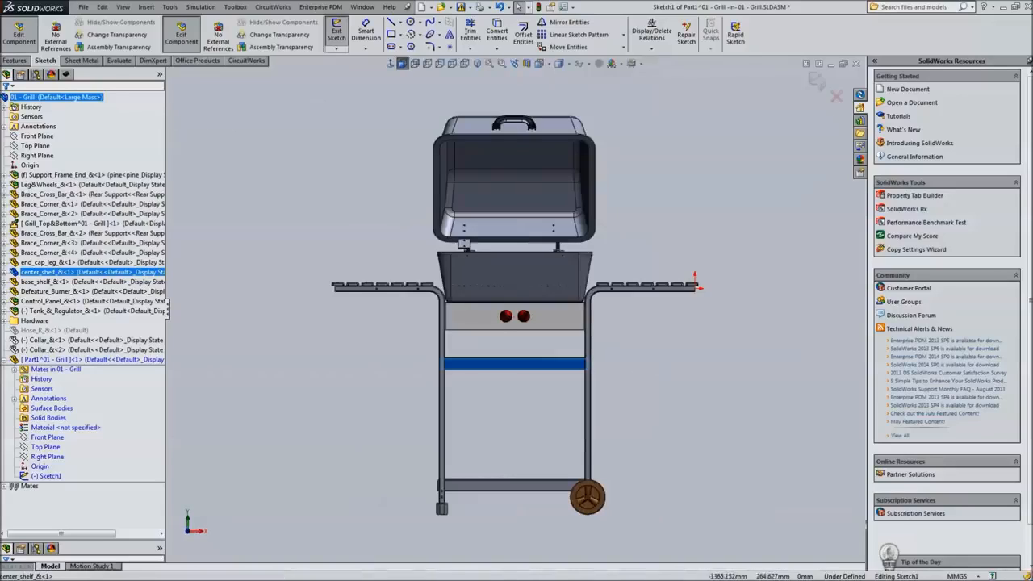
{"action": "key", "text": "Escape"}
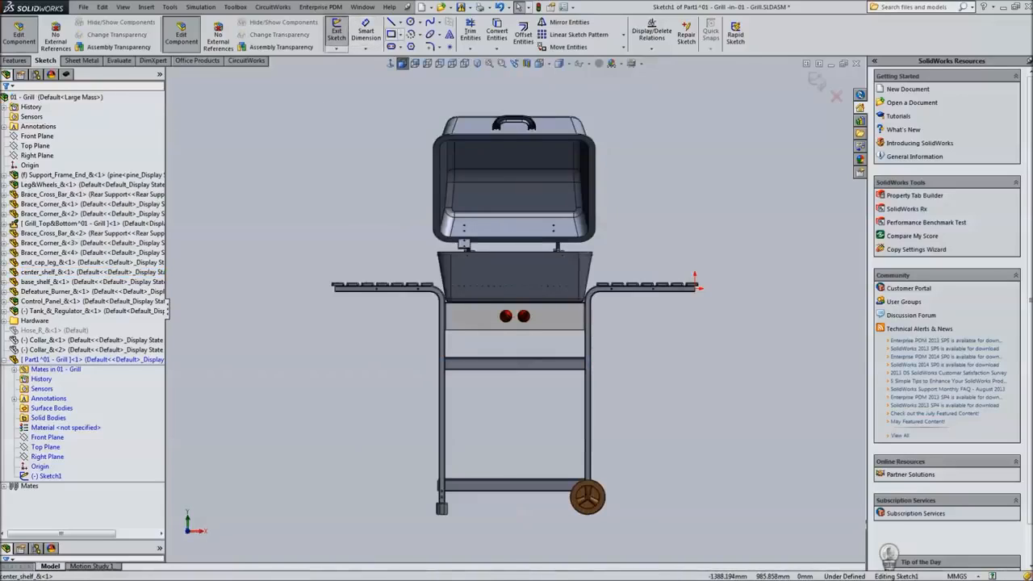
{"action": "left_click", "coordinate": [390, 34]}
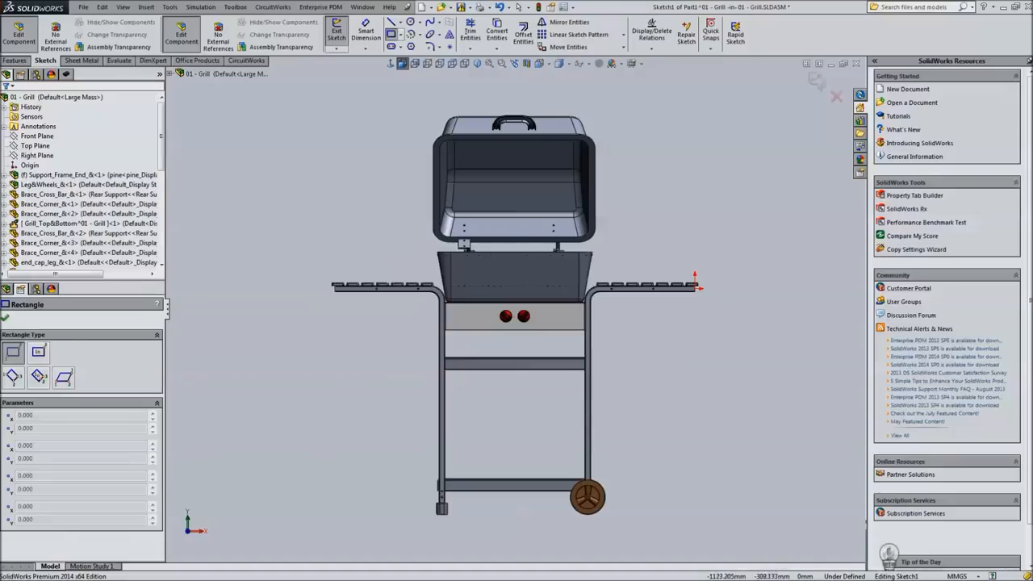
{"action": "left_click", "coordinate": [432, 357]}
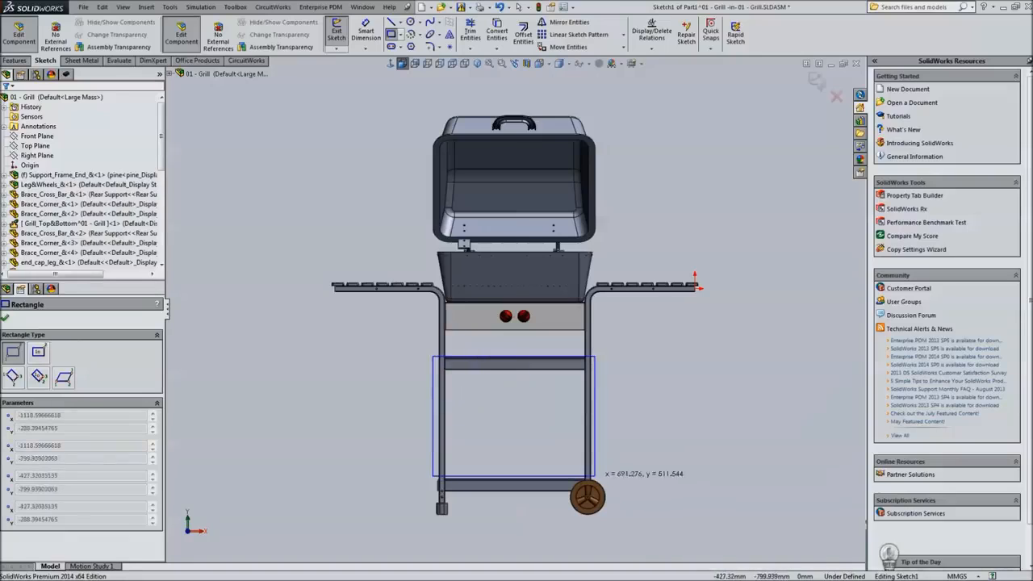
{"action": "left_click", "coordinate": [593, 478]}
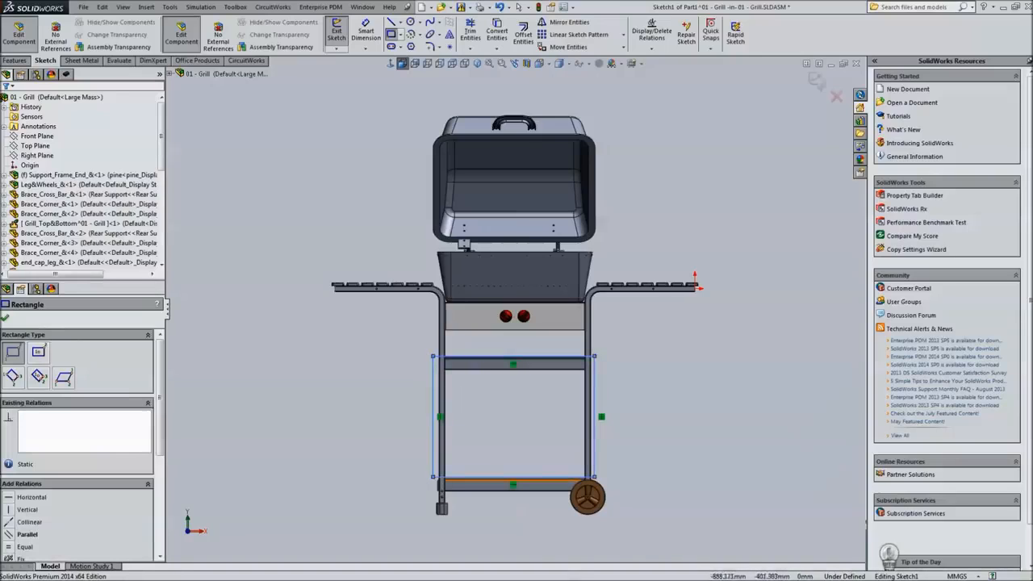
- Make the rectangle's top line collinear with the upper edge of the center shelf
{"action": "scroll", "coordinate": [587, 371], "scroll_direction": "down", "scroll_amount": 6}
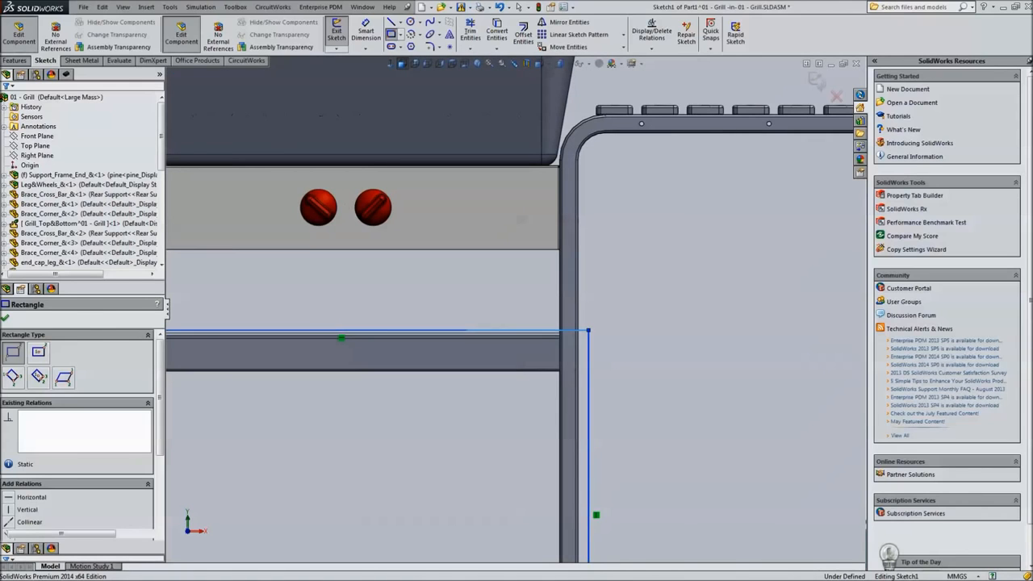
{"action": "key", "text": "Escape"}
{"action": "mouse_move", "coordinate": [349, 371]}
{"action": "middle_mouse_down"}
{"action": "mouse_move", "coordinate": [140, 379]}
{"action": "mouse_move", "coordinate": [351, 371]}
{"action": "middle_mouse_up"}
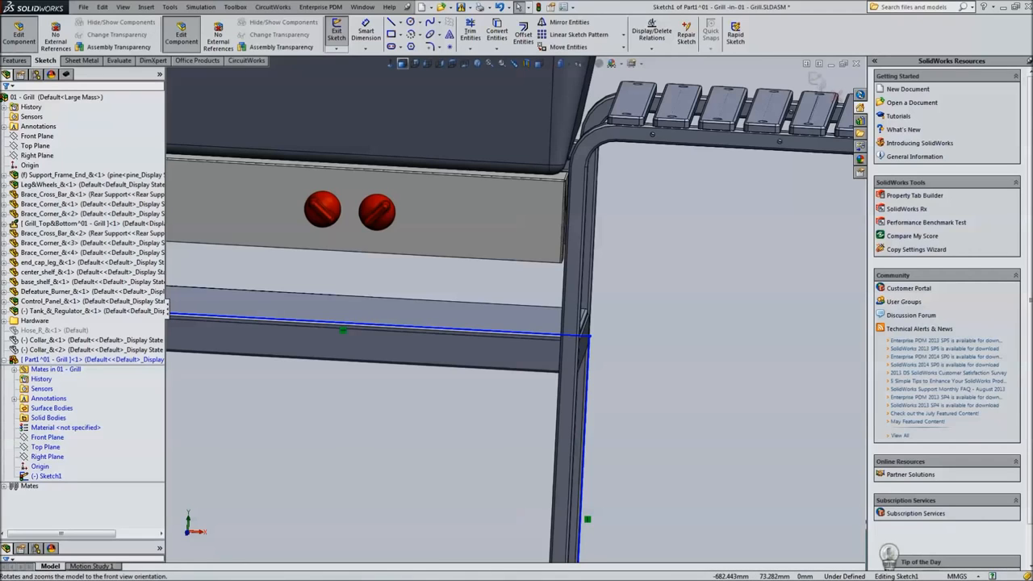
{"action": "left_click", "coordinate": [402, 63]}
{"action": "scroll", "coordinate": [691, 357], "scroll_direction": "down", "scroll_amount": 10}
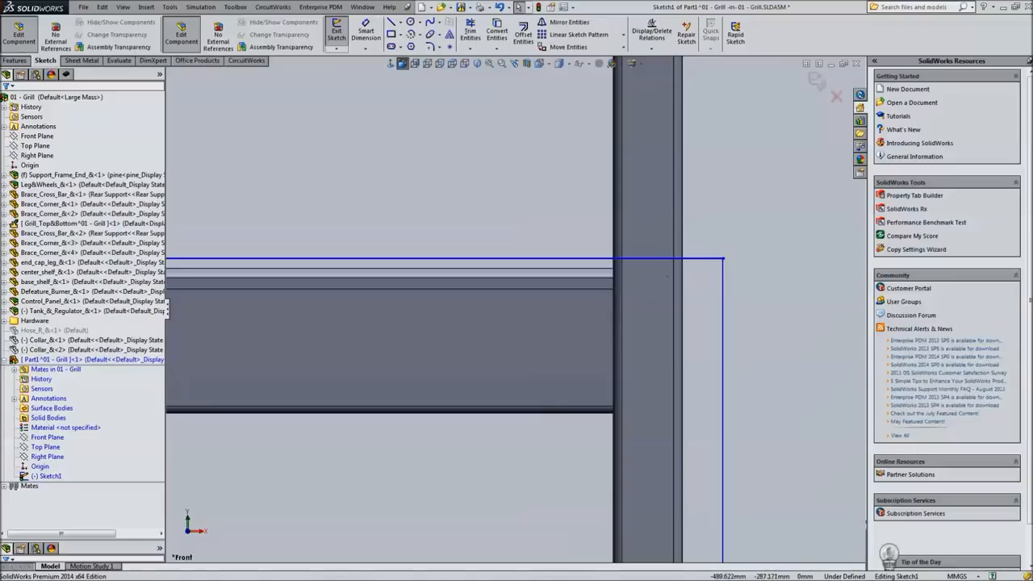
{"action": "left_click", "coordinate": [570, 258]}
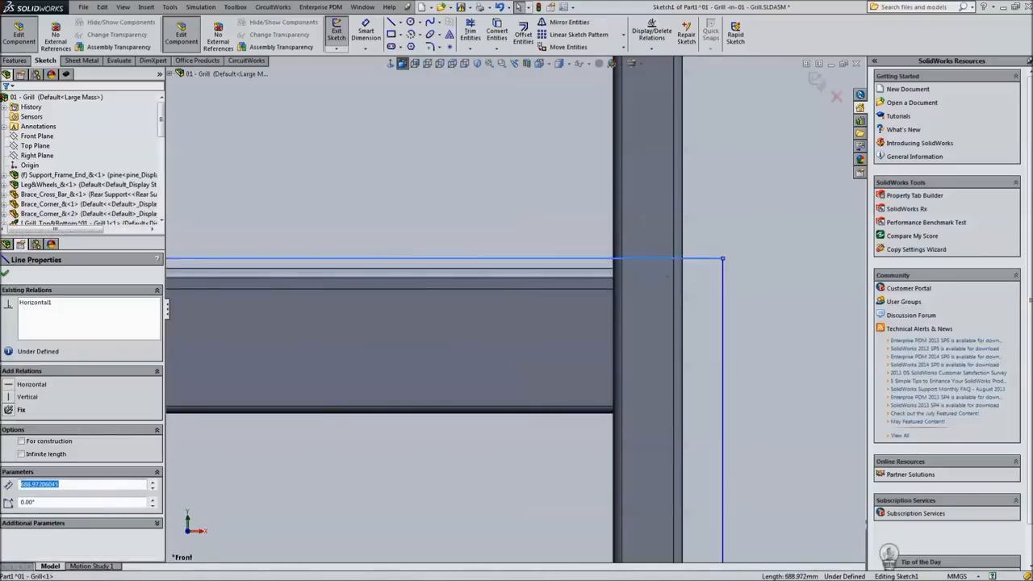
{"action": "left_click", "coordinate": [667, 273], "text": "ctrl"}
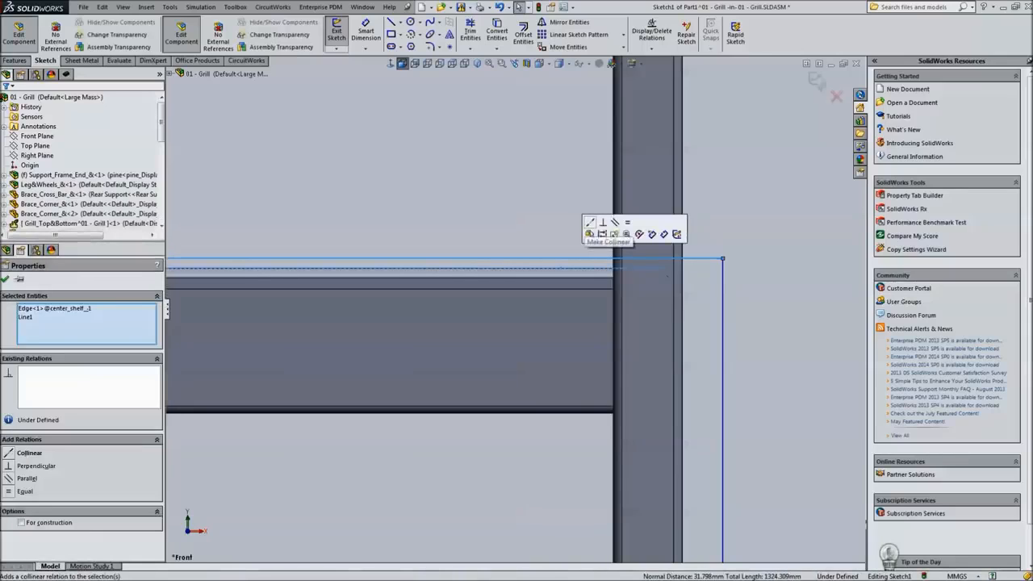
{"action": "left_click", "coordinate": [30, 453]}
{"action": "left_click", "coordinate": [6, 279]}
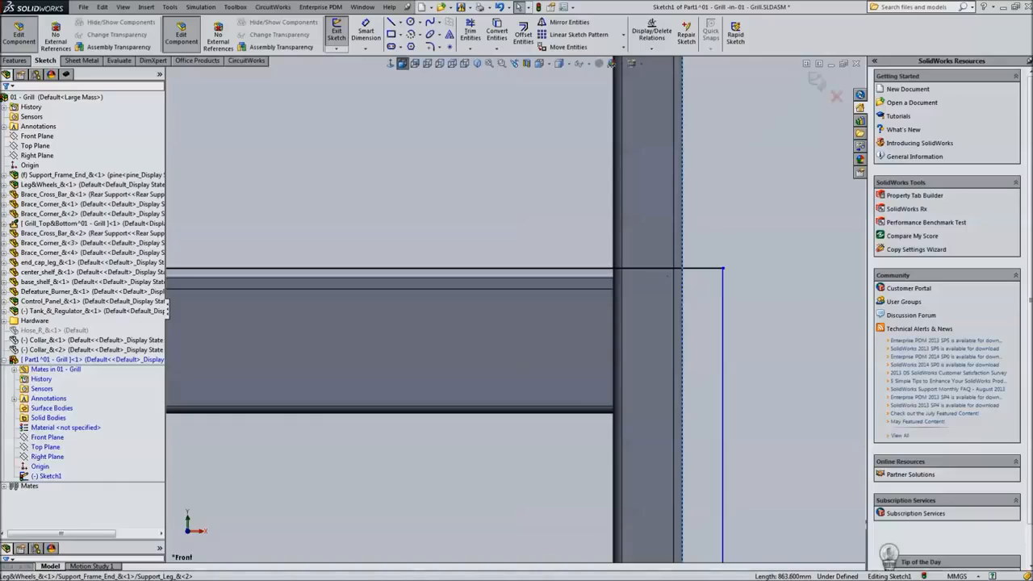
- Make the rectangle's two vertical lines collinear with the outer edges of the support legs
{"action": "left_click", "coordinate": [723, 295], "text": "ctrl"}
{"action": "left_click", "coordinate": [752, 257]}
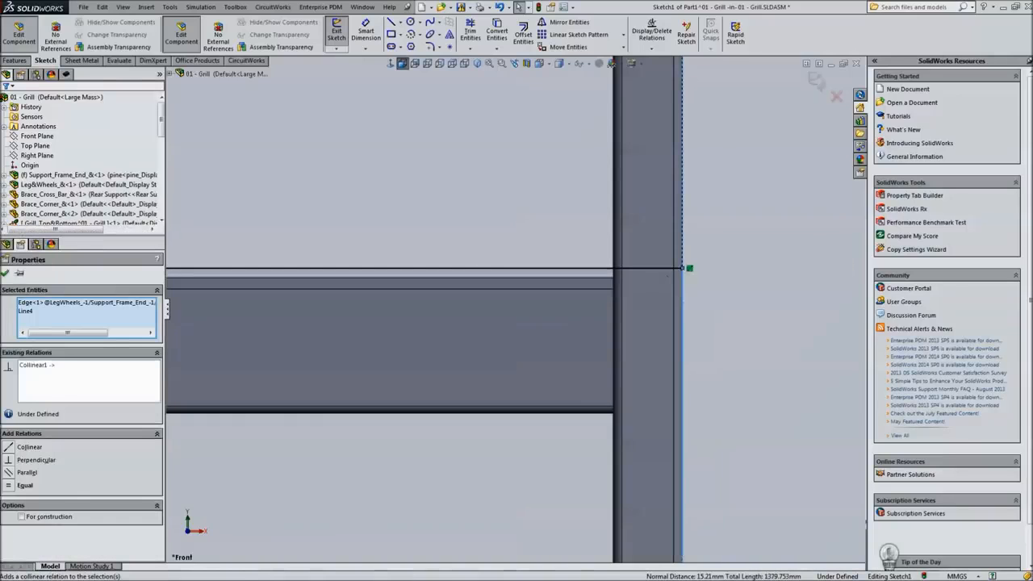
{"action": "scroll", "coordinate": [516, 309], "scroll_direction": "up", "scroll_amount": 8}
{"action": "mouse_move", "coordinate": [267, 516]}
{"action": "middle_mouse_down", "text": "ctrl"}
{"action": "mouse_move", "coordinate": [369, 431]}
{"action": "mouse_move", "coordinate": [483, 284]}
{"action": "middle_mouse_up", "text": "ctrl"}
{"action": "scroll", "coordinate": [426, 342], "scroll_direction": "down", "scroll_amount": 9}
{"action": "scroll", "coordinate": [411, 347], "scroll_direction": "down", "scroll_amount": 3}
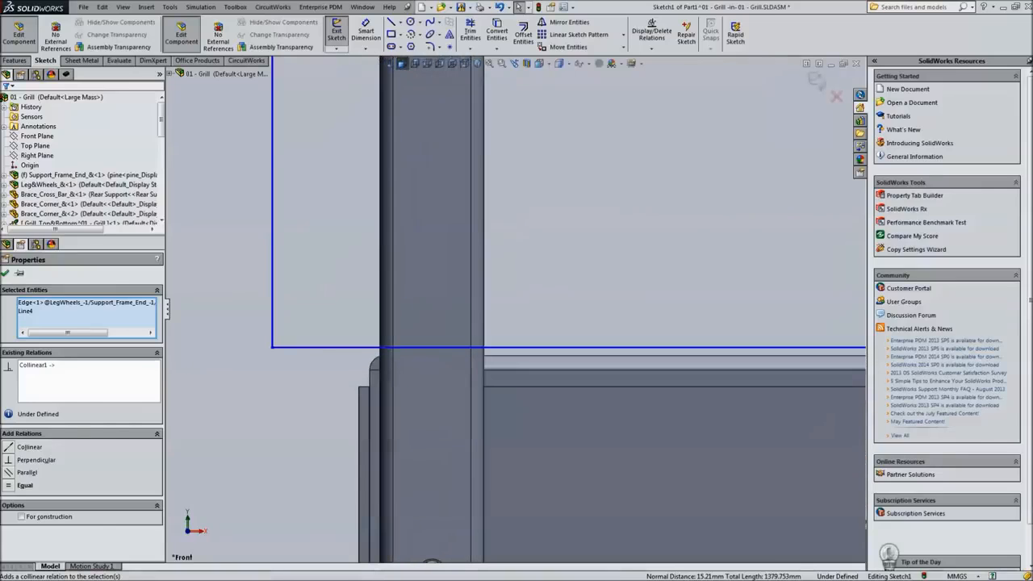
{"action": "left_click", "coordinate": [380, 266]}
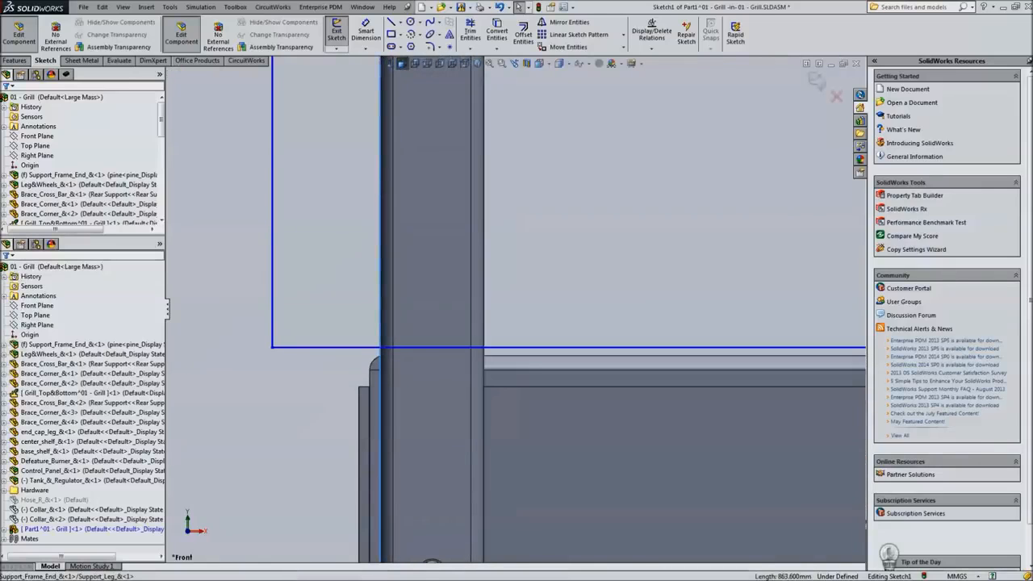
{"action": "left_click", "coordinate": [272, 305], "text": "ctrl"}
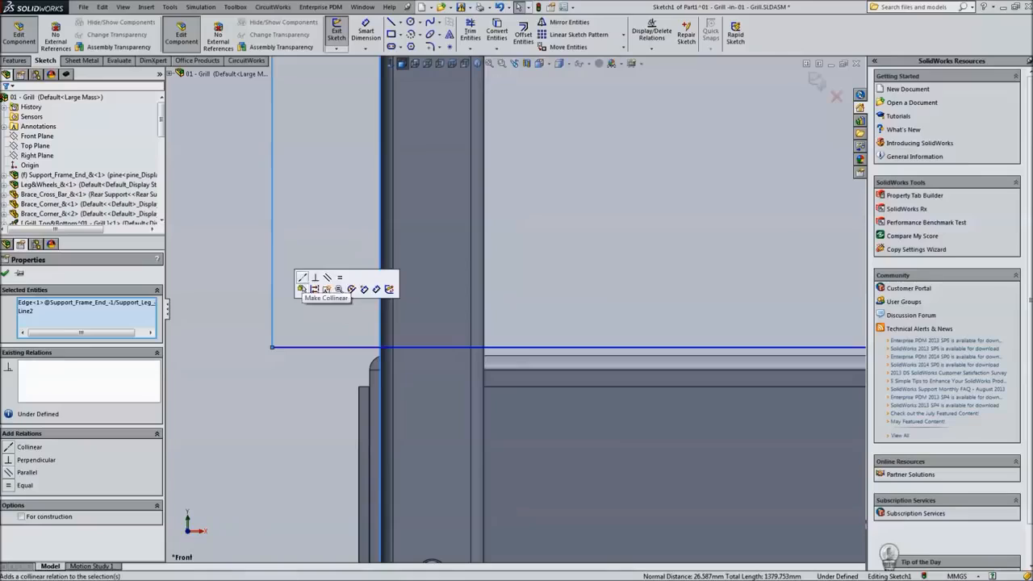
{"action": "left_click", "coordinate": [301, 278]}
- Make the rectangle's bottom line collinear with the upper edge of the base shelf
{"action": "left_click", "coordinate": [524, 346]}
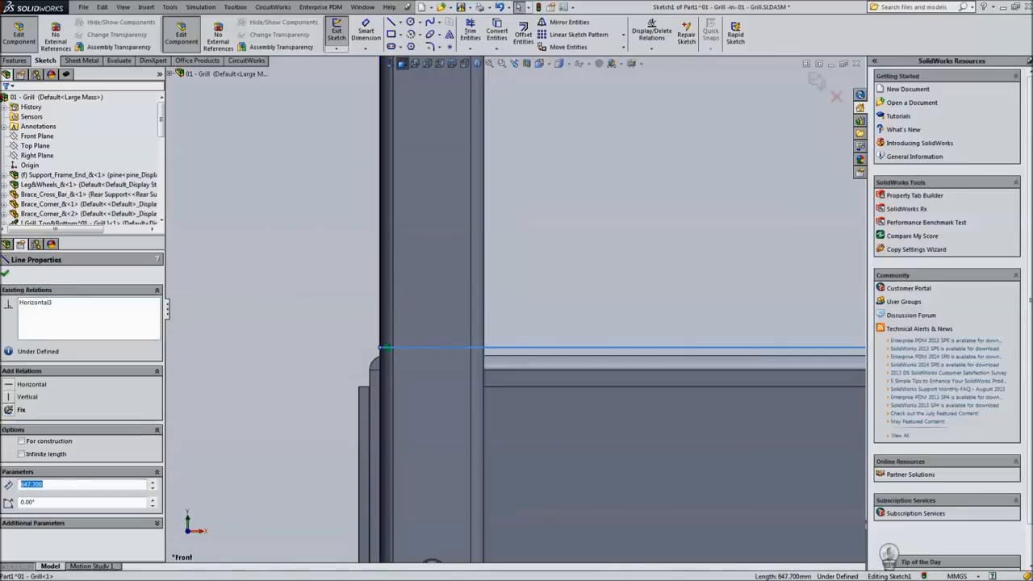
{"action": "left_click", "coordinate": [533, 356], "text": "ctrl"}
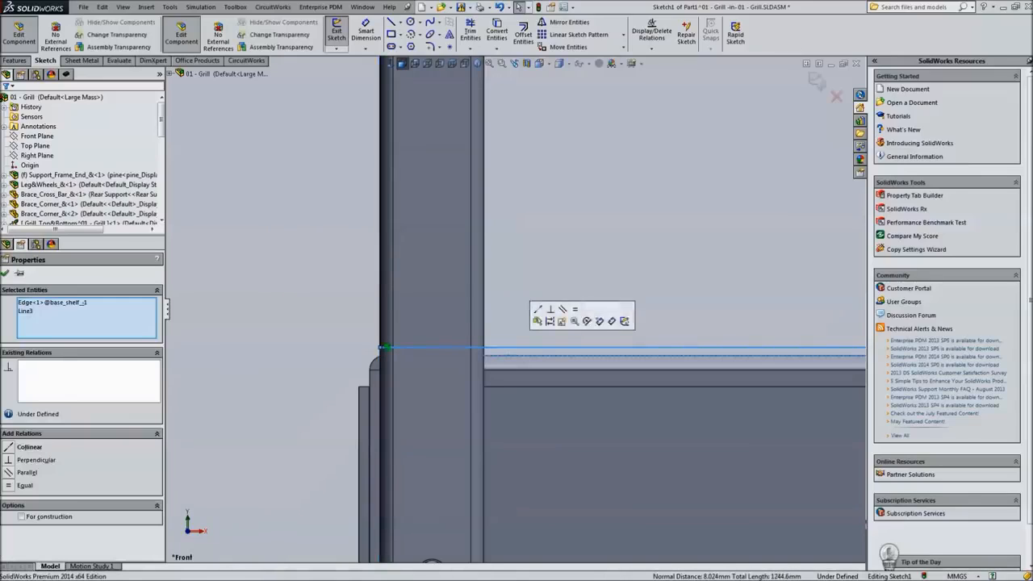
{"action": "left_click", "coordinate": [30, 446]}
{"action": "key", "text": "Escape"}
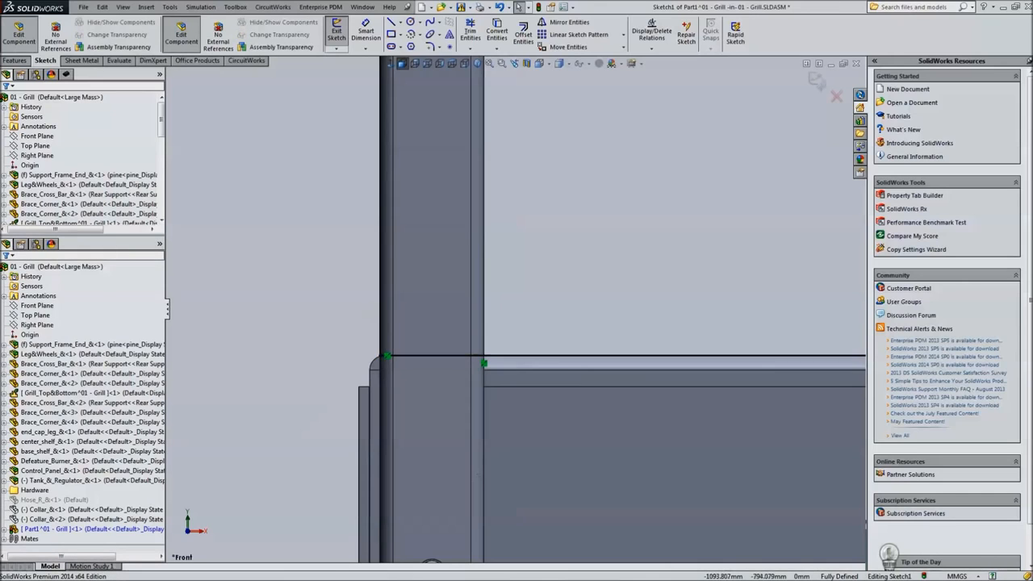
- Start a Base Flange from the panel sketch and set its thickness to 3 mm
{"action": "scroll", "coordinate": [513, 313], "scroll_direction": "up", "scroll_amount": 10}
{"action": "scroll", "coordinate": [513, 312], "scroll_direction": "up", "scroll_amount": 4}
{"action": "middle_click_drag", "start_coordinate": [521, 153], "coordinate": [456, 174]}
{"action": "scroll", "coordinate": [690, 147], "scroll_direction": "down", "scroll_amount": 10}
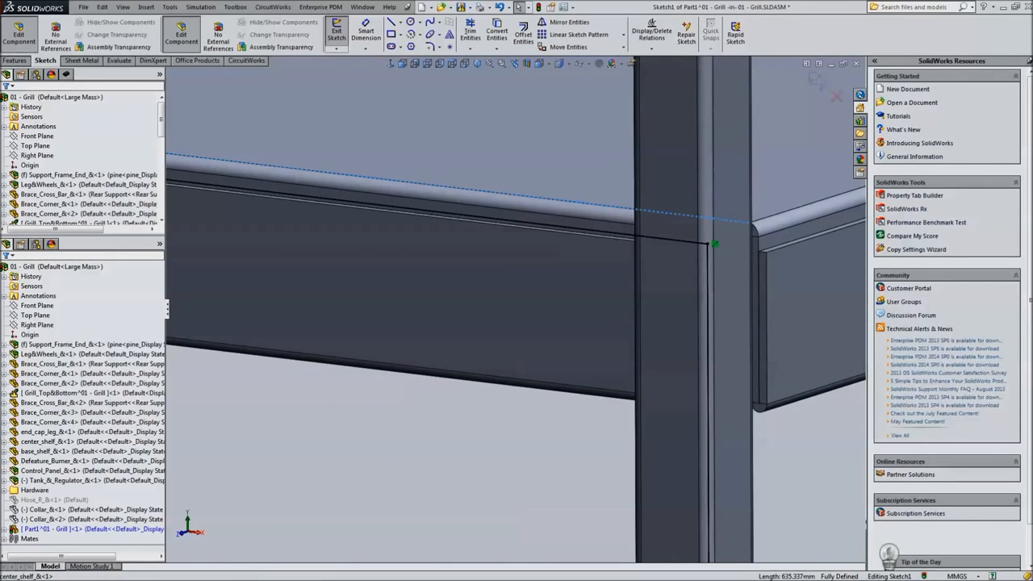
{"action": "scroll", "coordinate": [714, 243], "scroll_direction": "up", "scroll_amount": 4}
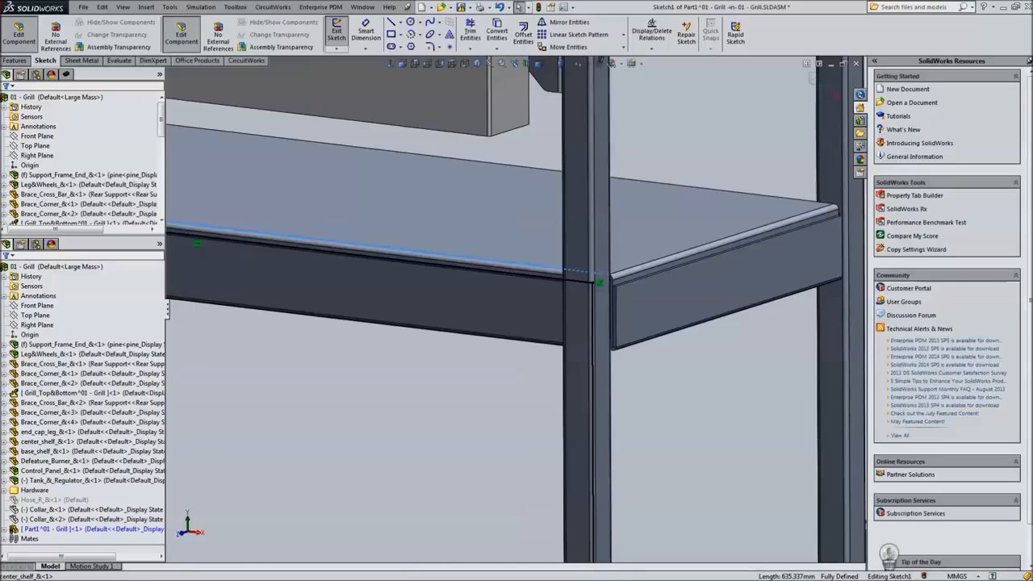
{"action": "left_click", "coordinate": [84, 60]}
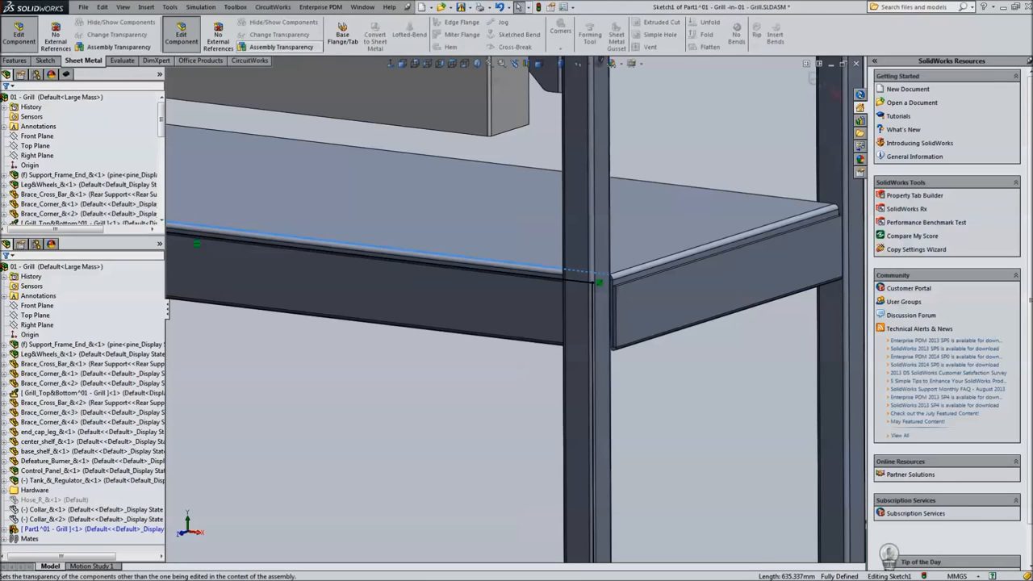
{"action": "left_click", "coordinate": [342, 36]}
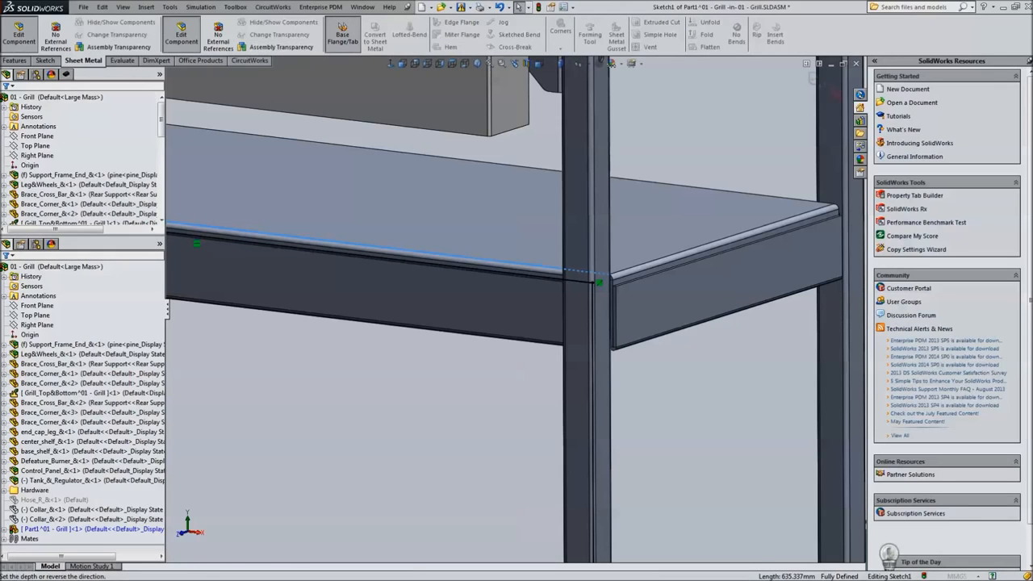
{"action": "middle_click_drag", "start_coordinate": [411, 313], "coordinate": [295, 310]}
{"action": "scroll", "coordinate": [335, 263], "scroll_direction": "down", "scroll_amount": 6}
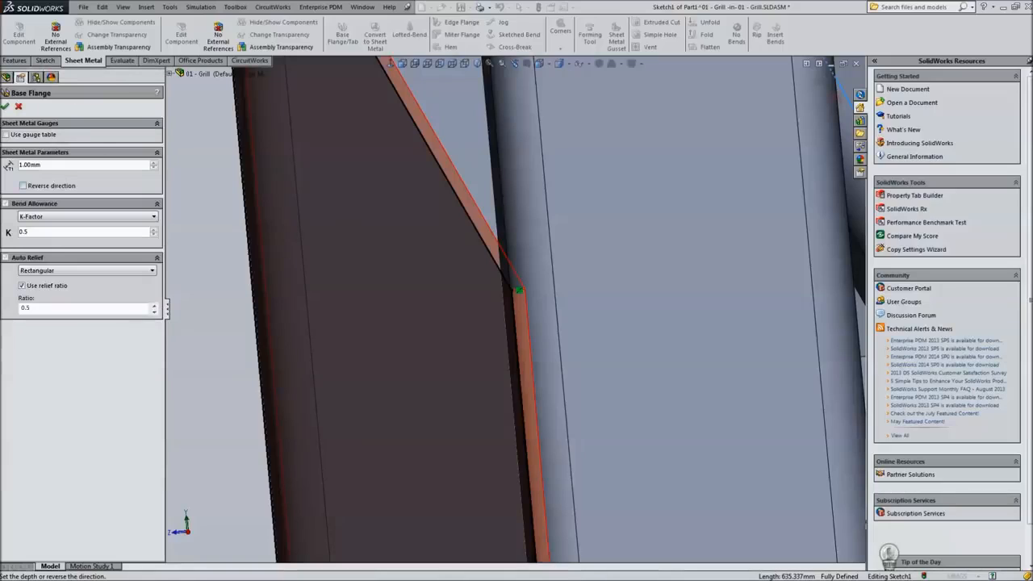
{"action": "key", "text": "Return"}
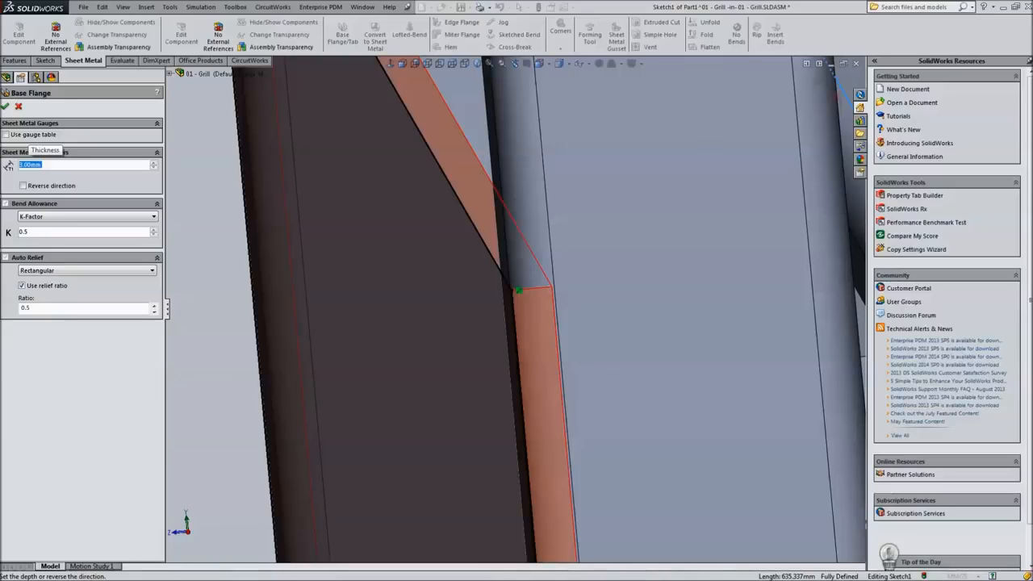
- Reverse the base flange's thickness direction so the panel sits in front of the support legs, and accept the feature
{"action": "left_click", "coordinate": [23, 186]}
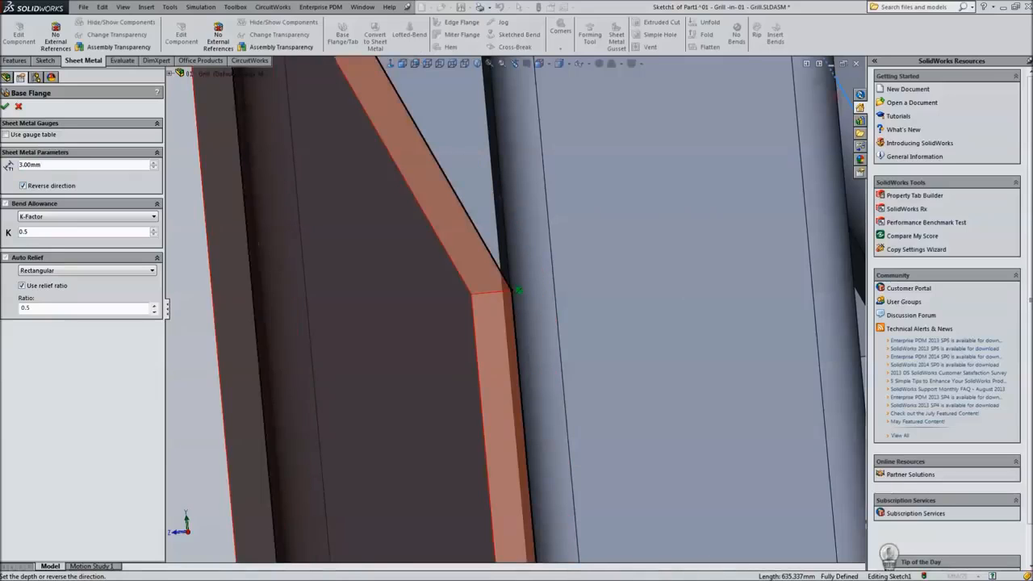
{"action": "scroll", "coordinate": [518, 304], "scroll_direction": "up", "scroll_amount": 4}
{"action": "middle_click_drag", "start_coordinate": [518, 303], "coordinate": [446, 234]}
{"action": "middle_click_drag", "start_coordinate": [306, 238], "coordinate": [476, 246]}
{"action": "scroll", "coordinate": [509, 309], "scroll_direction": "up", "scroll_amount": 2}
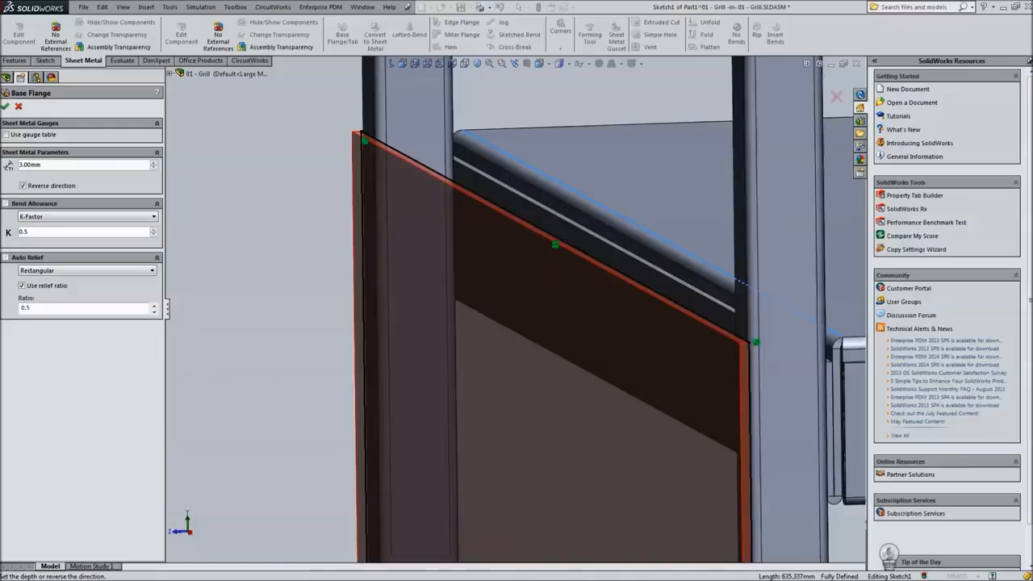
{"action": "middle_click_drag", "start_coordinate": [508, 309], "coordinate": [426, 309], "text": "ctrl"}
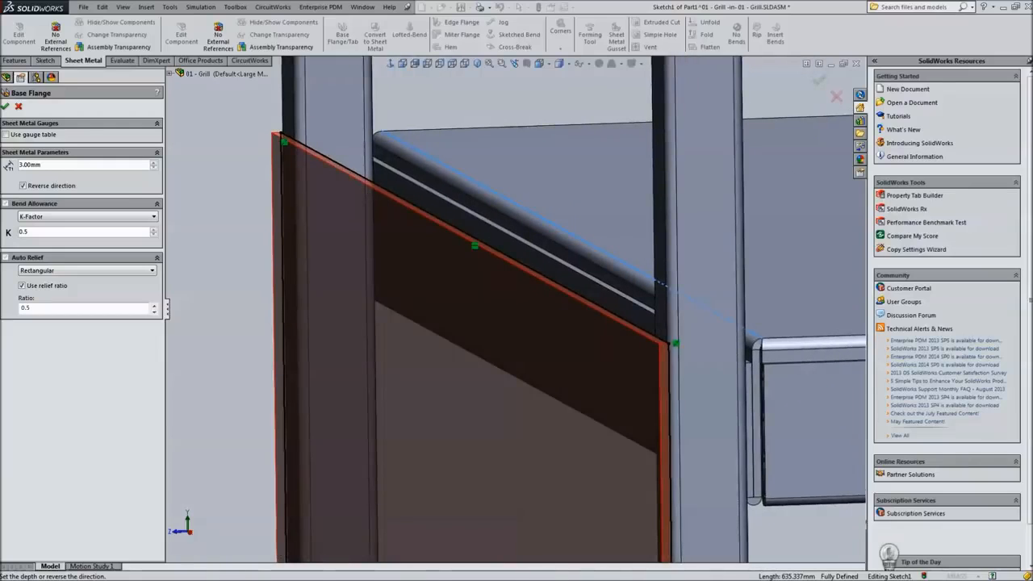
{"action": "left_click", "coordinate": [23, 186]}
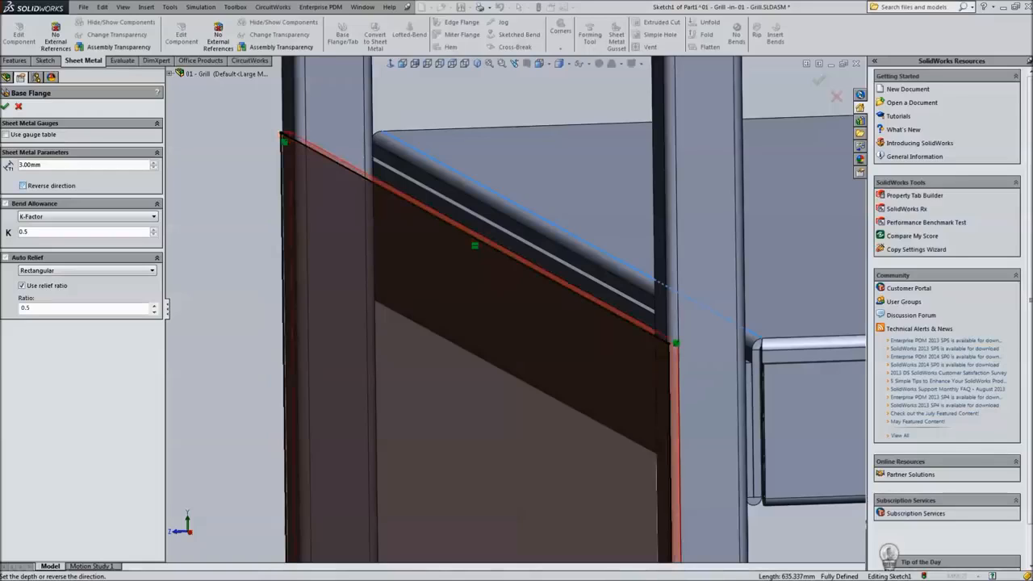
{"action": "left_click", "coordinate": [22, 186]}
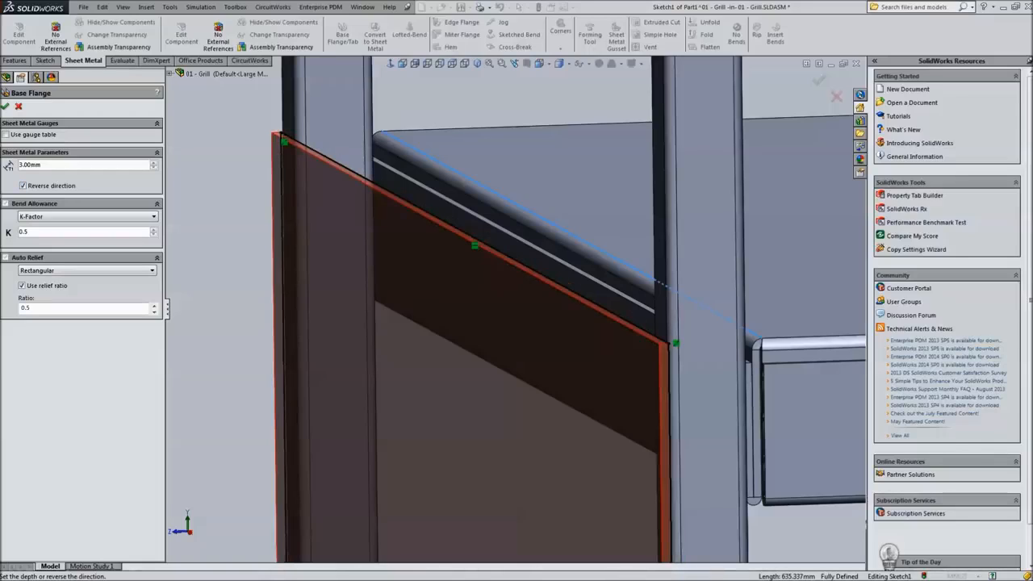
{"action": "left_click", "coordinate": [5, 105]}
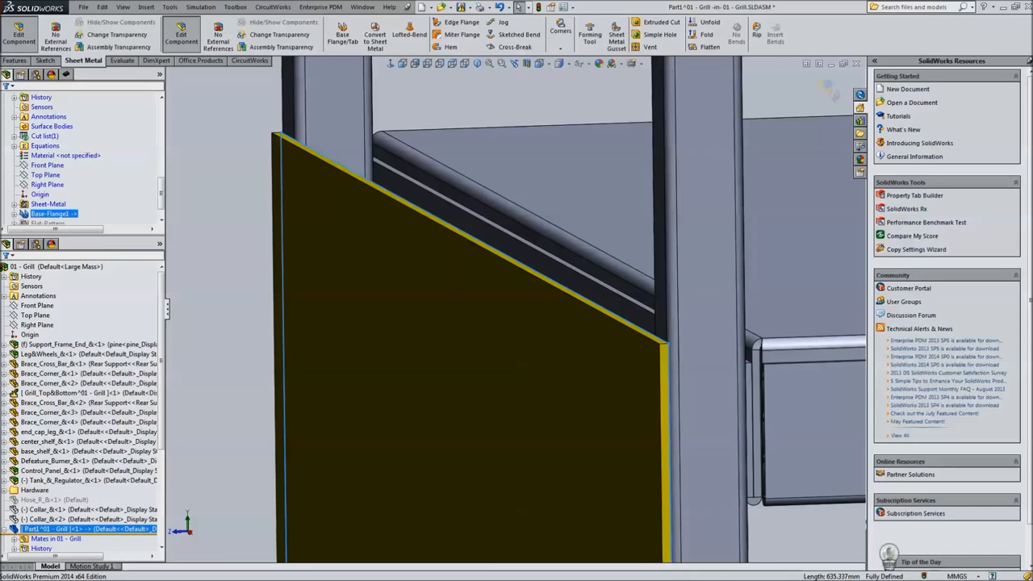
- Examine the new panel's features in the feature tree and how the panel fits against the grill frame
{"action": "scroll", "coordinate": [81, 403], "scroll_direction": "down", "scroll_amount": 5}
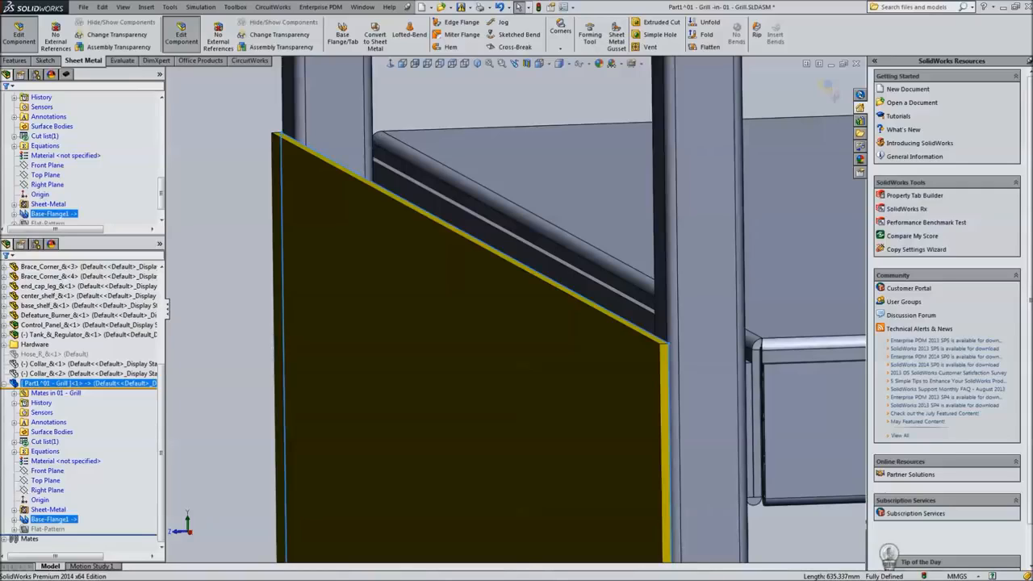
{"action": "key", "text": "Escape"}
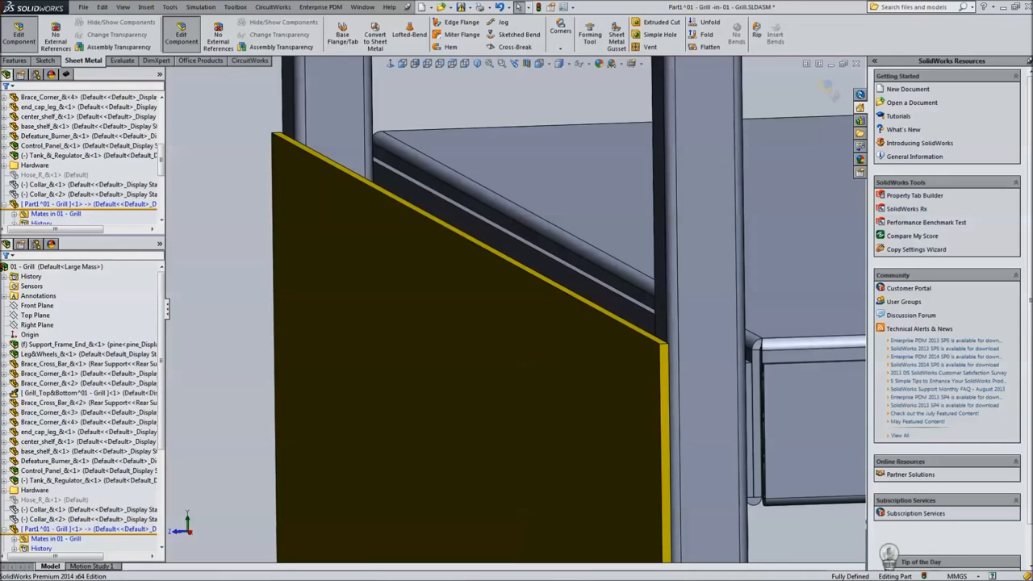
{"action": "scroll", "coordinate": [80, 404], "scroll_direction": "down", "scroll_amount": 3}
{"action": "scroll", "coordinate": [81, 403], "scroll_direction": "down", "scroll_amount": 2}
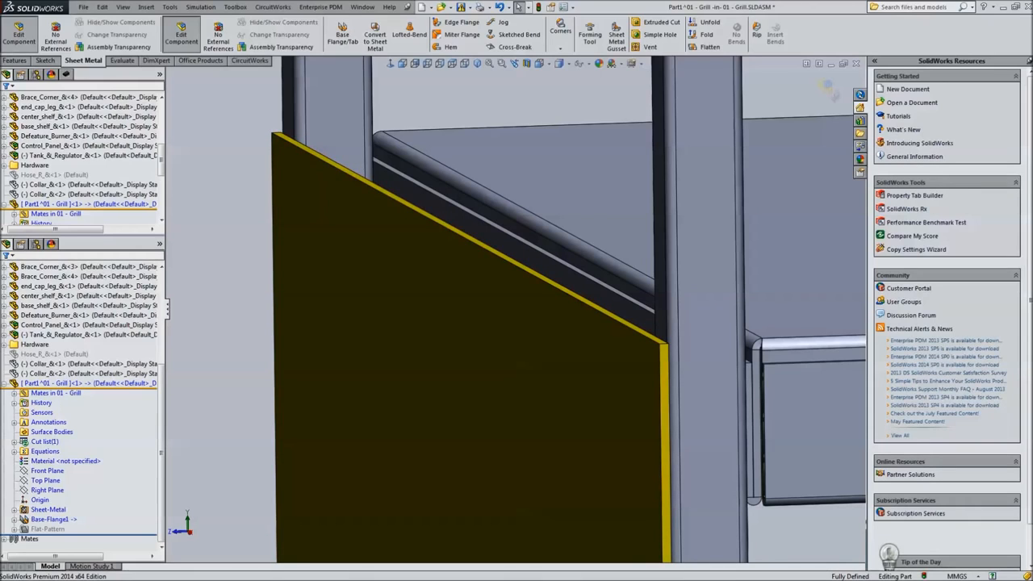
{"action": "scroll", "coordinate": [512, 311], "scroll_direction": "up", "scroll_amount": 4}
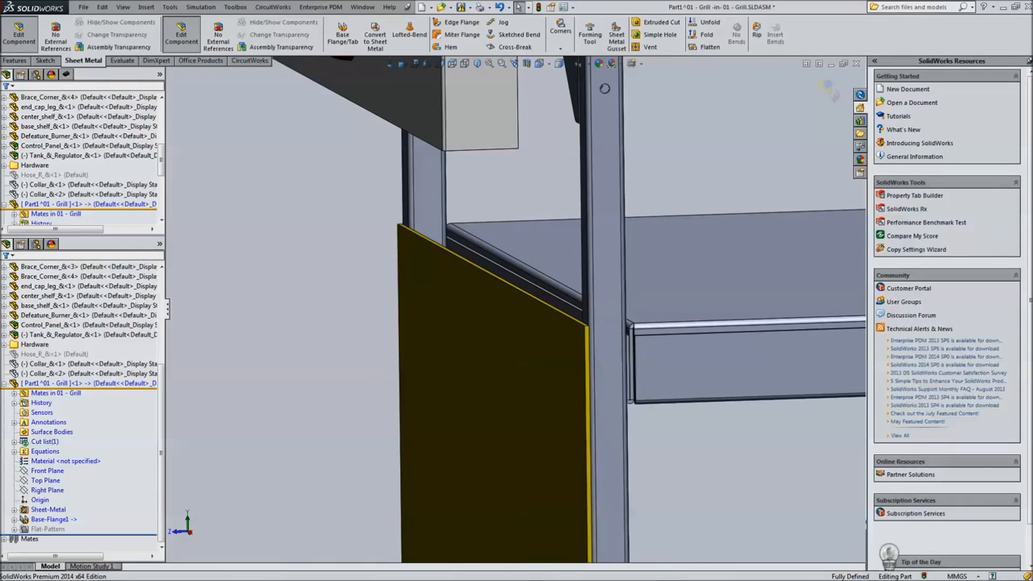
{"action": "middle_click_drag", "start_coordinate": [516, 310], "coordinate": [441, 171], "text": "ctrl"}
{"action": "scroll", "coordinate": [512, 311], "scroll_direction": "up", "scroll_amount": 2}
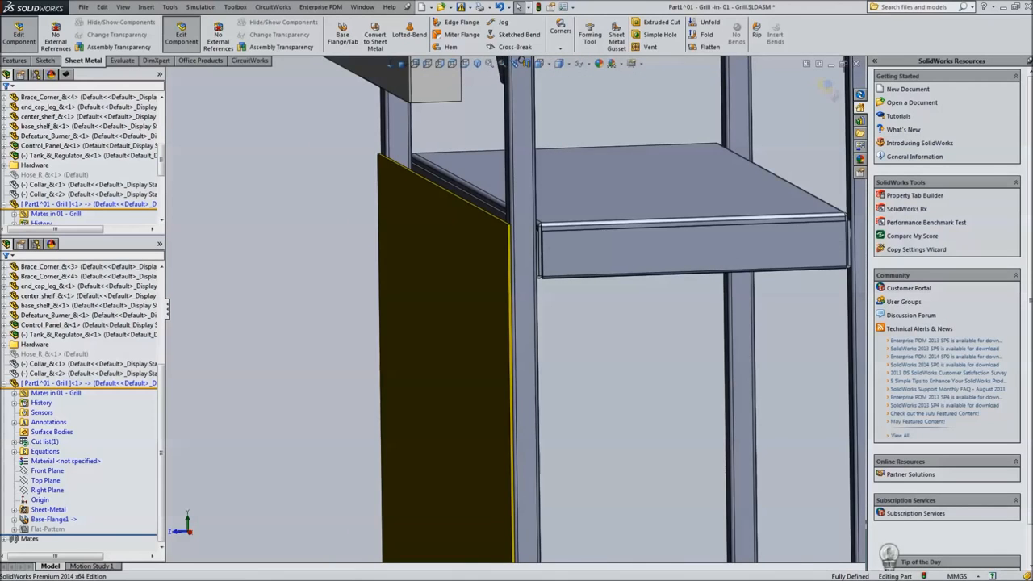
{"action": "middle_click_drag", "start_coordinate": [516, 310], "coordinate": [453, 243], "text": "ctrl"}
{"action": "scroll", "coordinate": [516, 311], "scroll_direction": "up", "scroll_amount": 4}
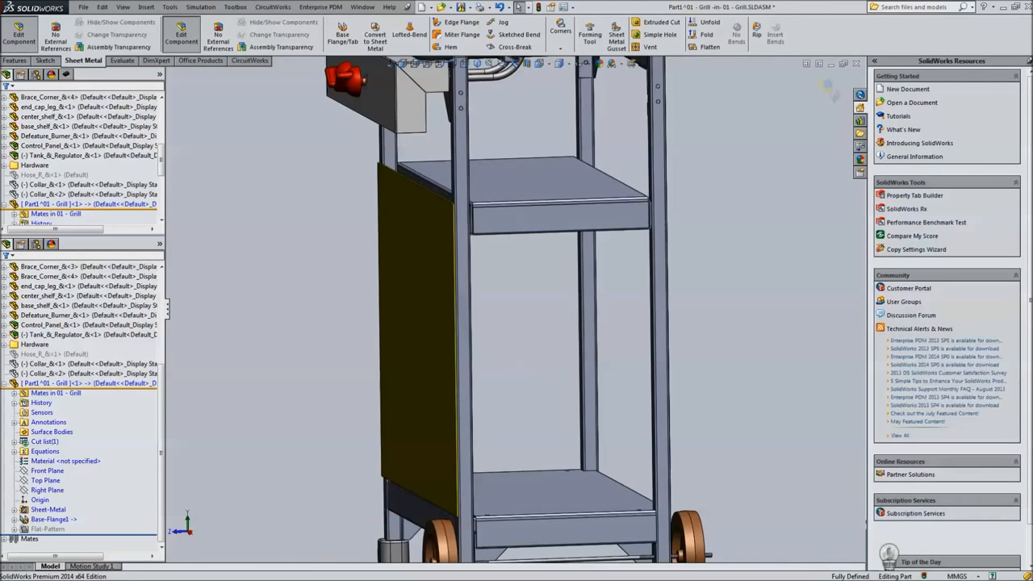
{"action": "scroll", "coordinate": [516, 310], "scroll_direction": "down", "scroll_amount": 2}
{"action": "middle_click_drag", "start_coordinate": [452, 298], "coordinate": [413, 282]}
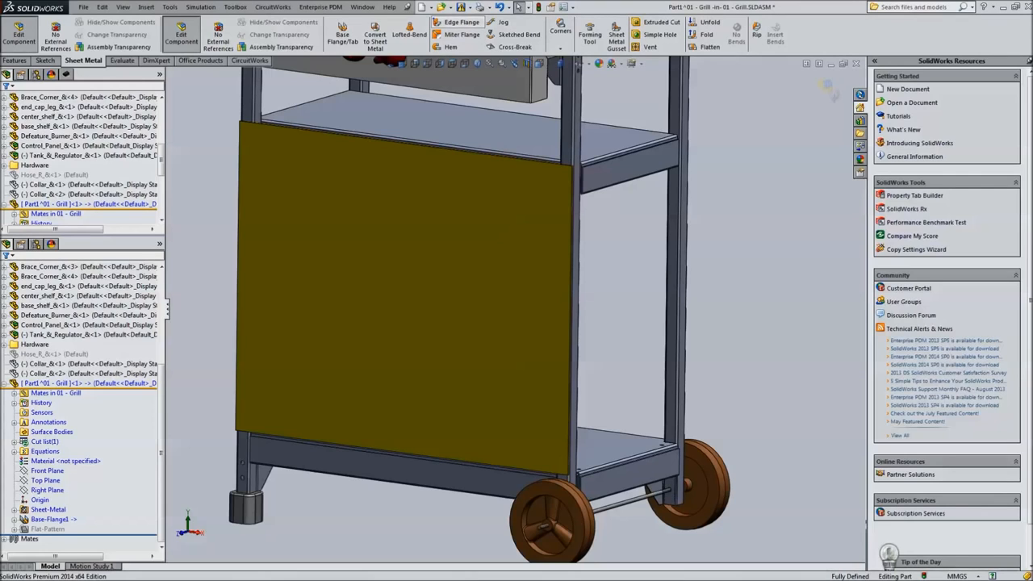
- Start an Edge Flange on the panel's two vertical side edges, running 370 mm back along both sides of the grill
{"action": "left_click", "coordinate": [462, 35]}
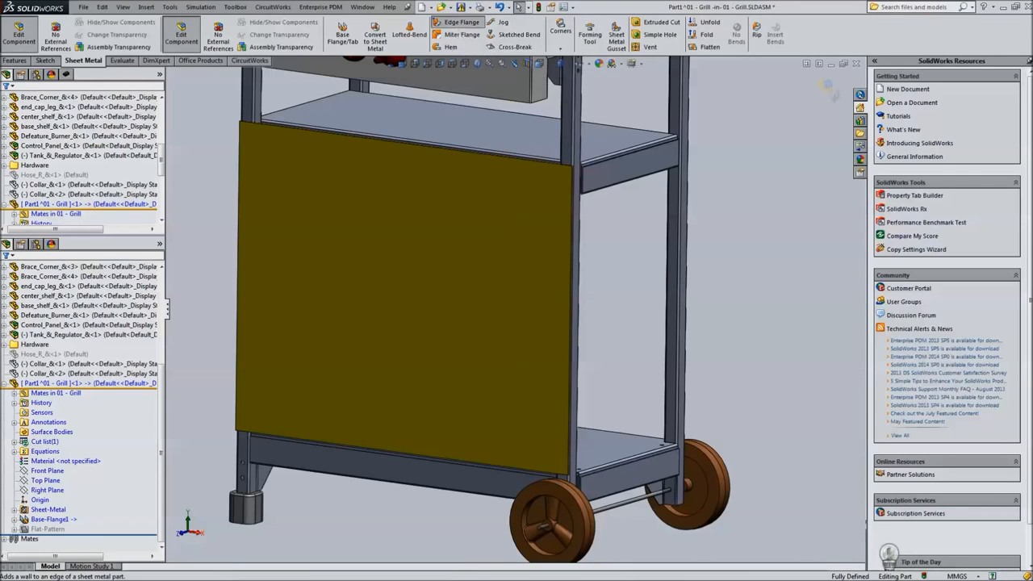
{"action": "scroll", "coordinate": [595, 165], "scroll_direction": "down", "scroll_amount": 3}
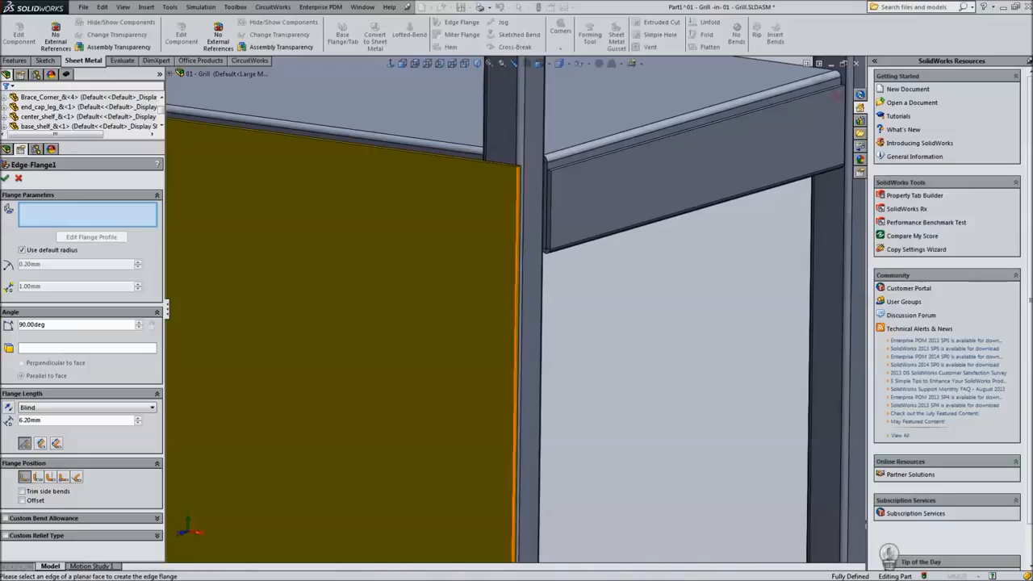
{"action": "left_click", "coordinate": [854, 306]}
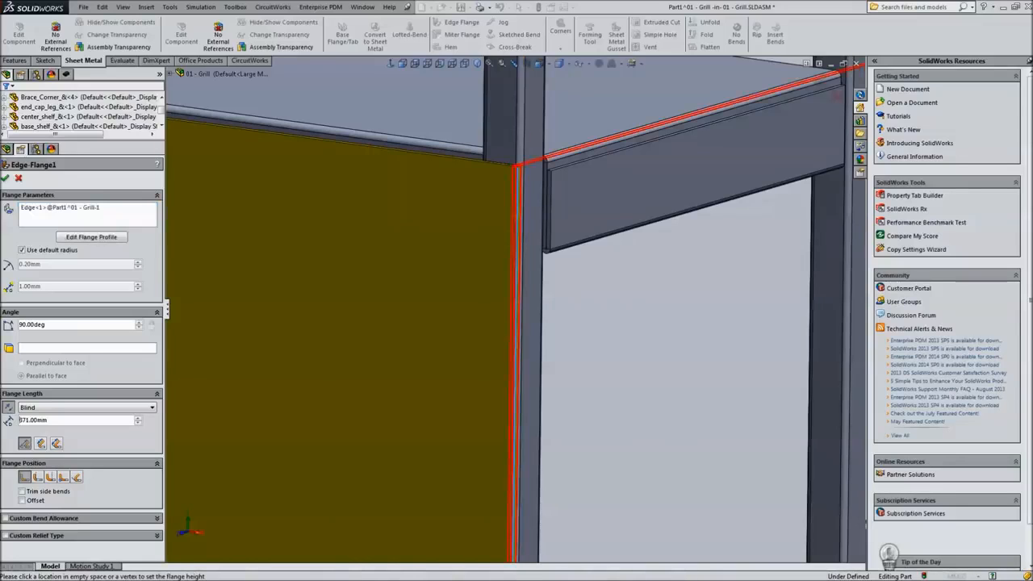
{"action": "scroll", "coordinate": [640, 382], "scroll_direction": "up", "scroll_amount": 3}
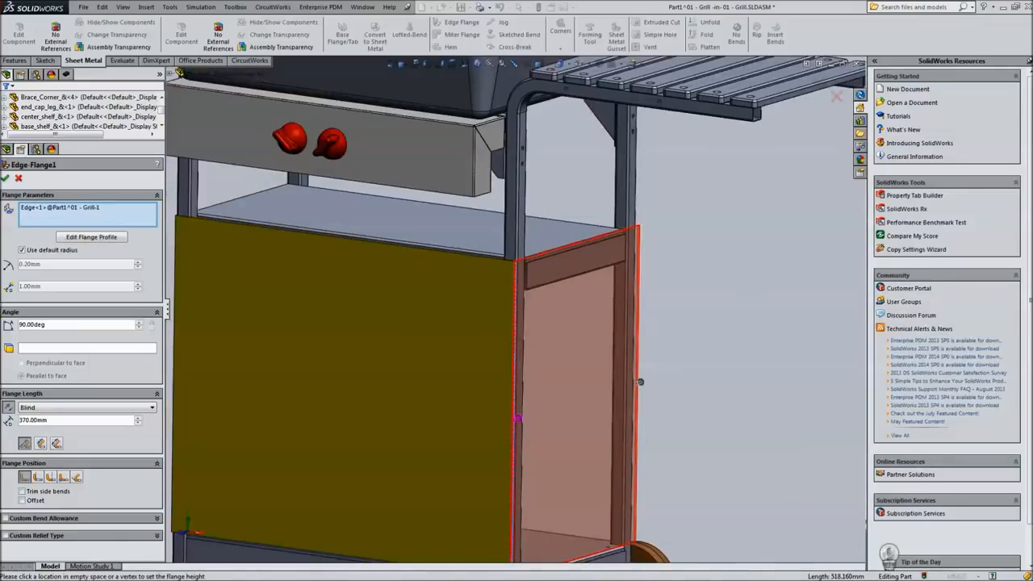
{"action": "middle_click_drag", "start_coordinate": [516, 323], "coordinate": [634, 265]}
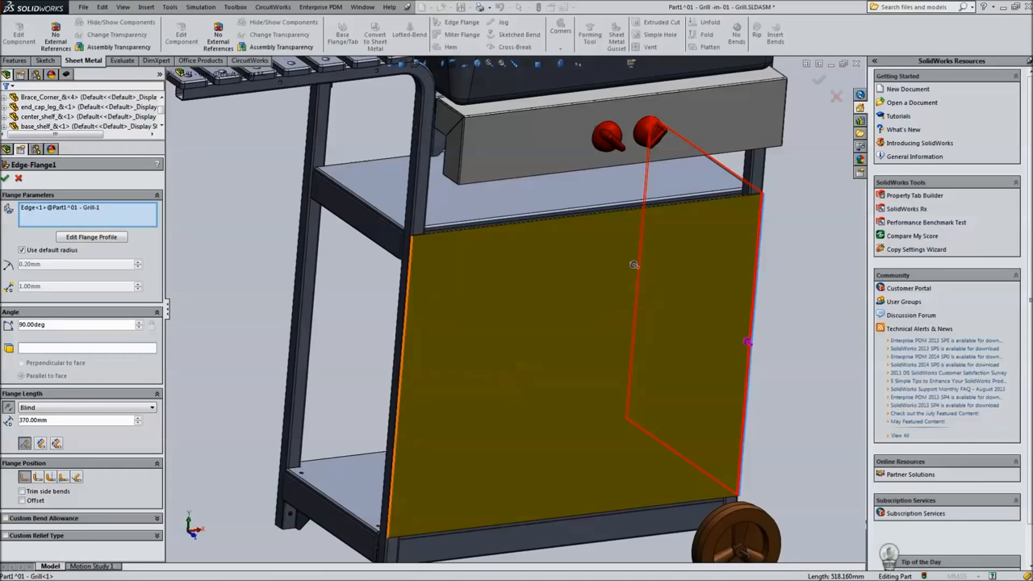
{"action": "left_click", "coordinate": [401, 384]}
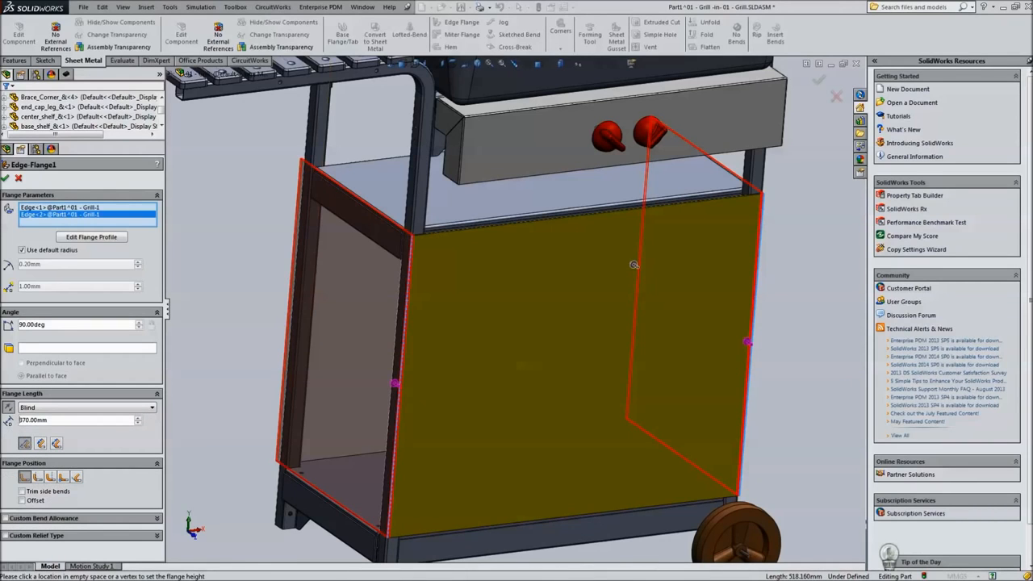
- Replace the front vertical edge on the panel's wheel side with the rear vertical edge in the edge flange selection
{"action": "middle_click_drag", "start_coordinate": [634, 265], "coordinate": [540, 268]}
{"action": "scroll", "coordinate": [541, 178], "scroll_direction": "down", "scroll_amount": 10}
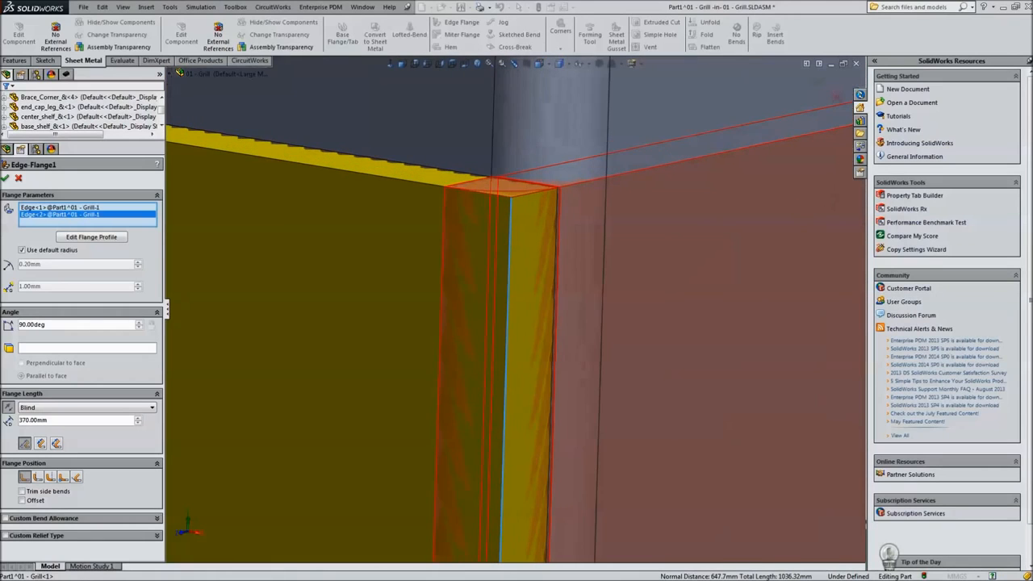
{"action": "left_click", "coordinate": [510, 220]}
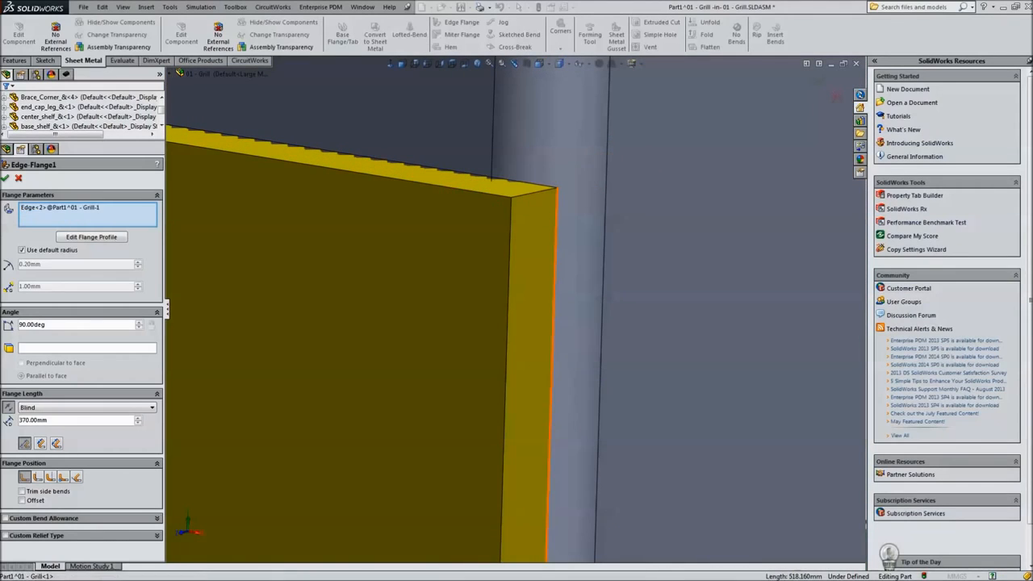
{"action": "left_click", "coordinate": [556, 220]}
{"action": "scroll", "coordinate": [504, 323], "scroll_direction": "up", "scroll_amount": 10}
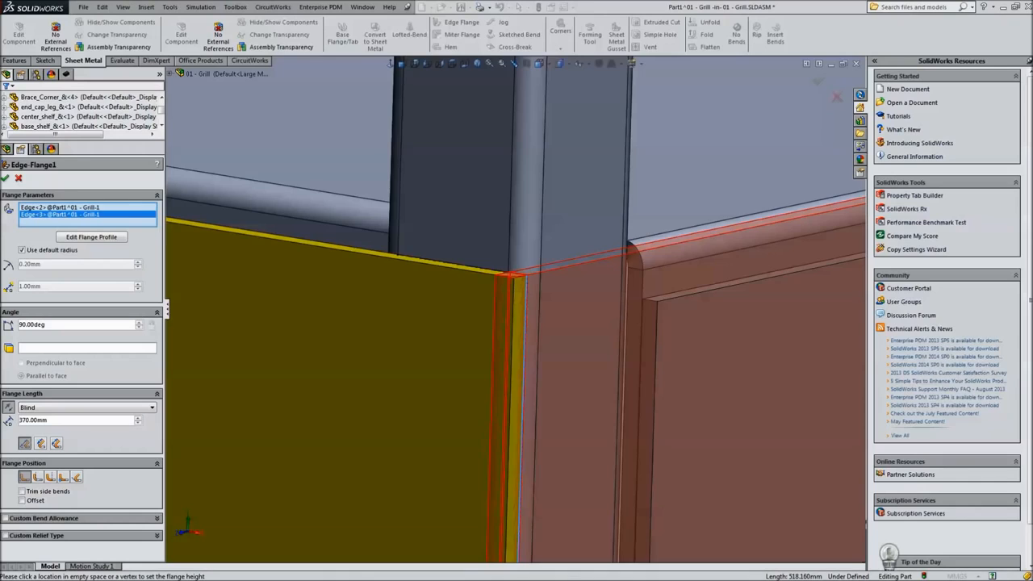
{"action": "scroll", "coordinate": [414, 290], "scroll_direction": "up", "scroll_amount": 10}
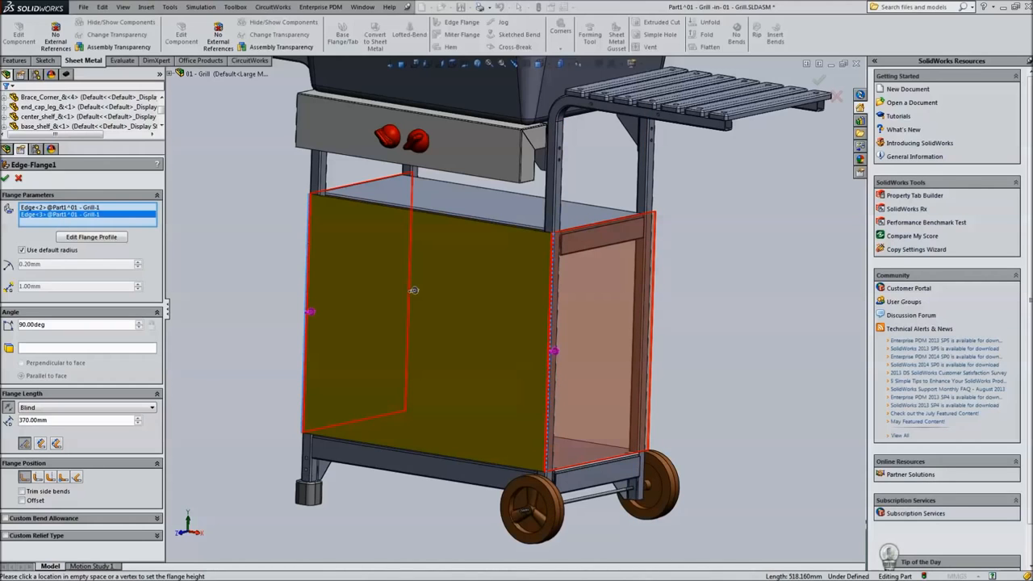
- Compare the flange position options at the panel corner and set the edge flanges to Material Outside
{"action": "middle_click_drag", "start_coordinate": [414, 290], "coordinate": [415, 383]}
{"action": "scroll", "coordinate": [553, 305], "scroll_direction": "down", "scroll_amount": 12}
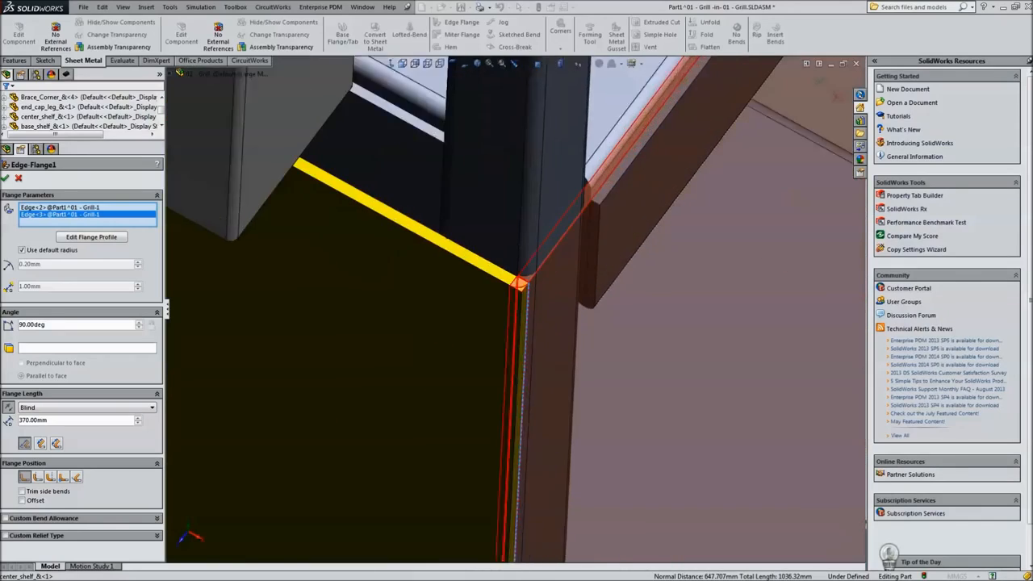
{"action": "middle_click_drag", "start_coordinate": [532, 299], "coordinate": [563, 266]}
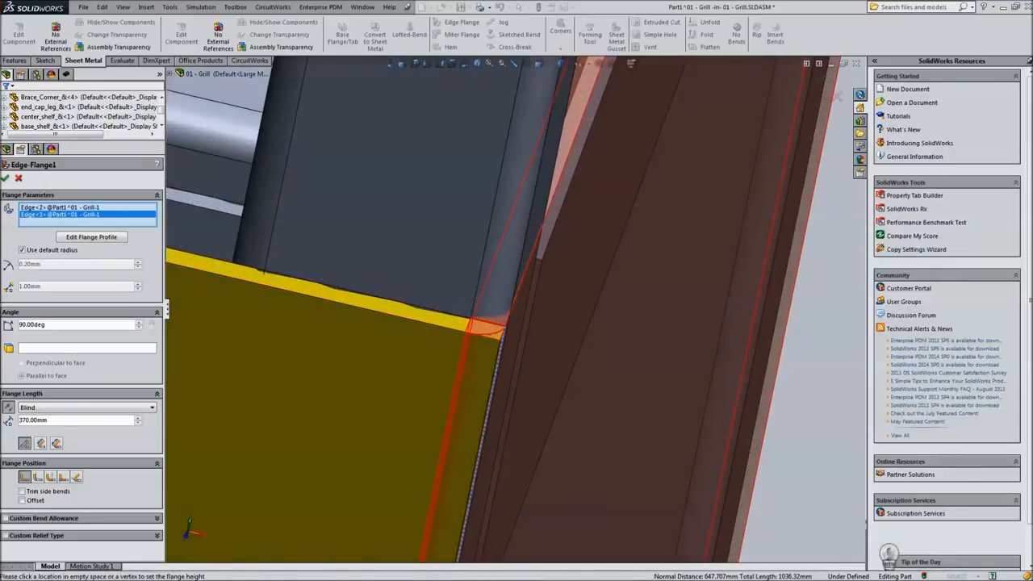
{"action": "left_click", "coordinate": [50, 477]}
{"action": "left_click", "coordinate": [64, 477]}
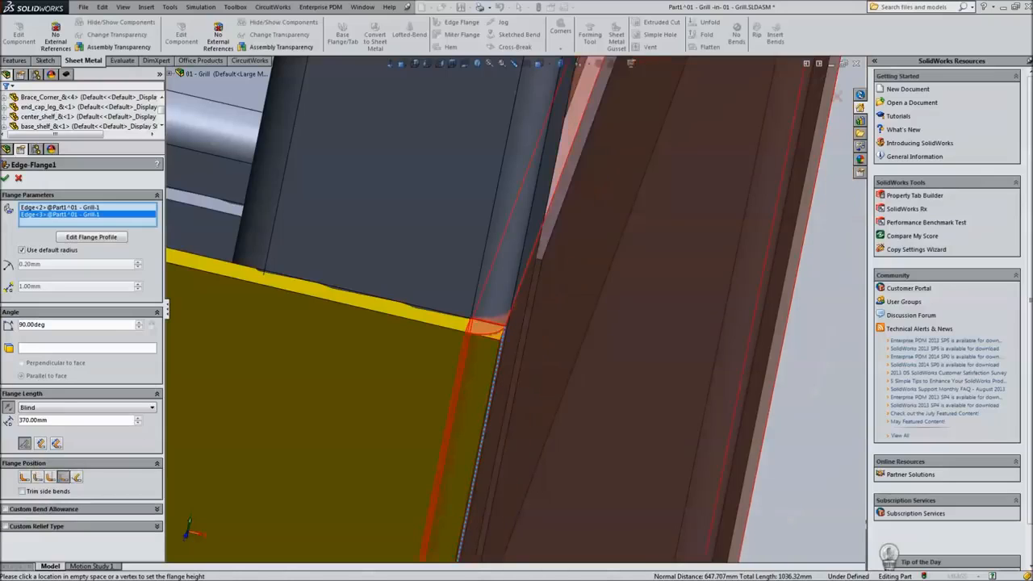
{"action": "left_click", "coordinate": [37, 477]}
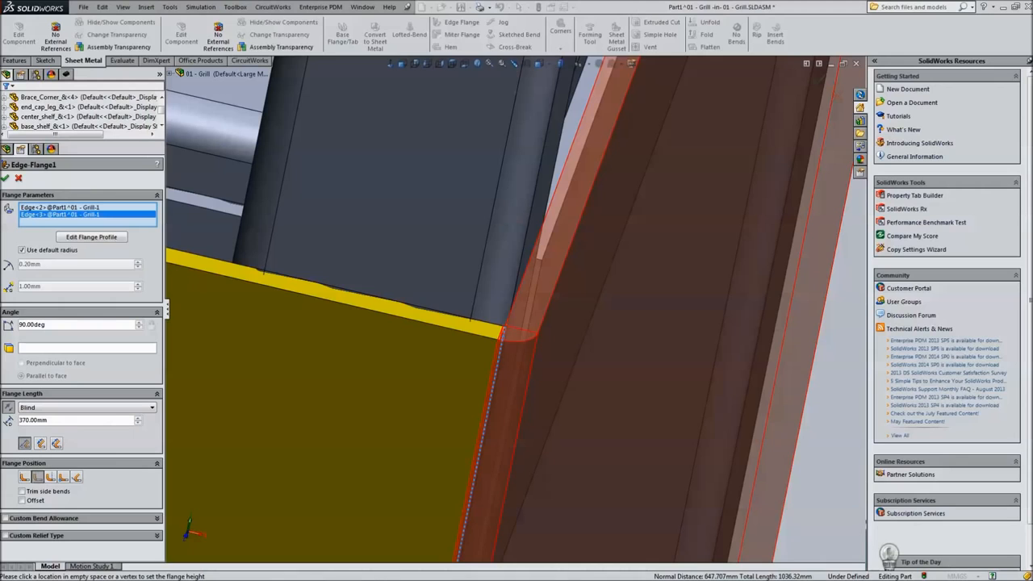
- Set the edge flanges' length to Up To Vertex, using a vertex at the lower end of the wheel-side rear leg
{"action": "scroll", "coordinate": [514, 309], "scroll_direction": "up", "scroll_amount": 7}
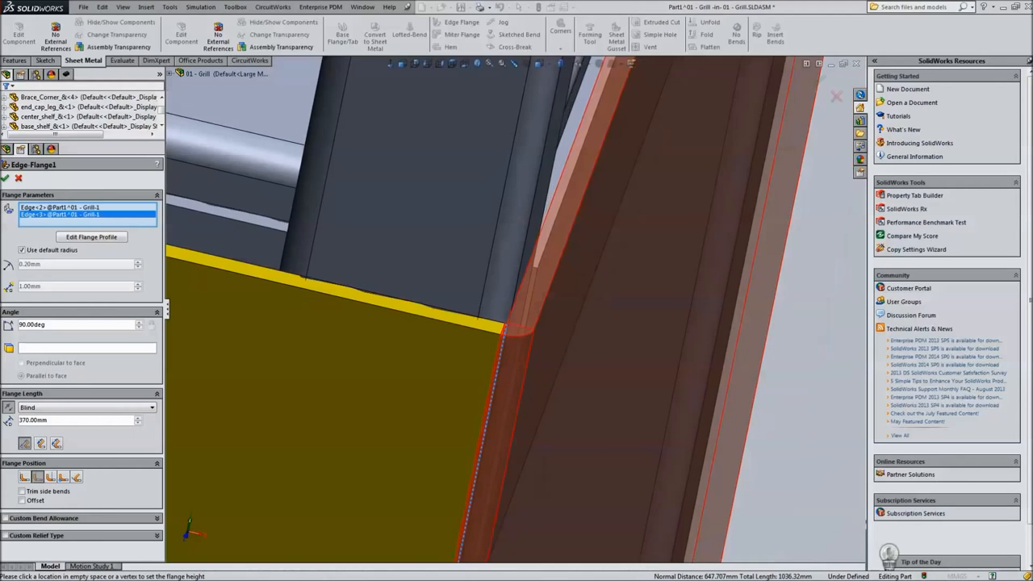
{"action": "middle_click_drag", "start_coordinate": [514, 309], "coordinate": [343, 250]}
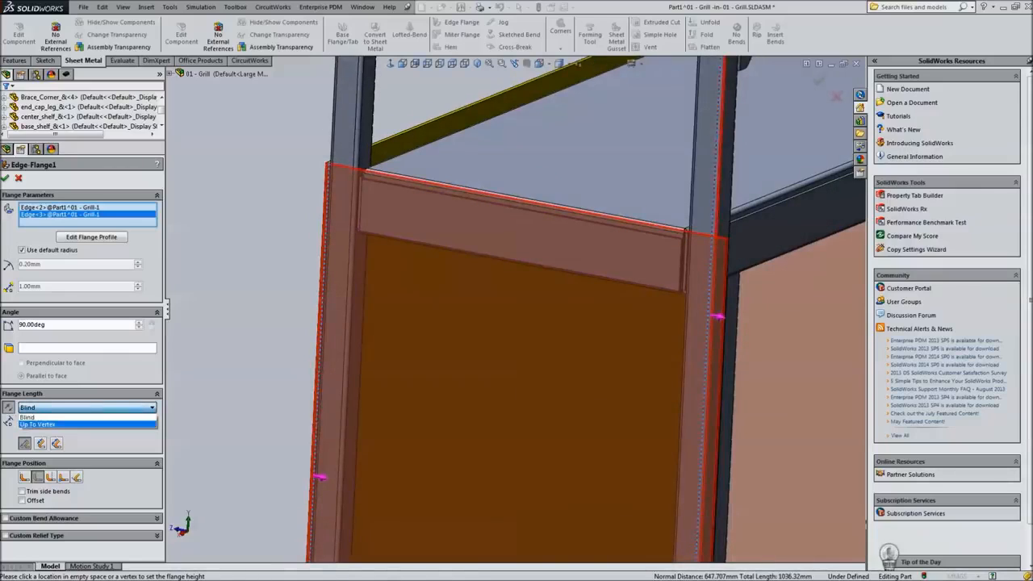
{"action": "left_click", "coordinate": [73, 425]}
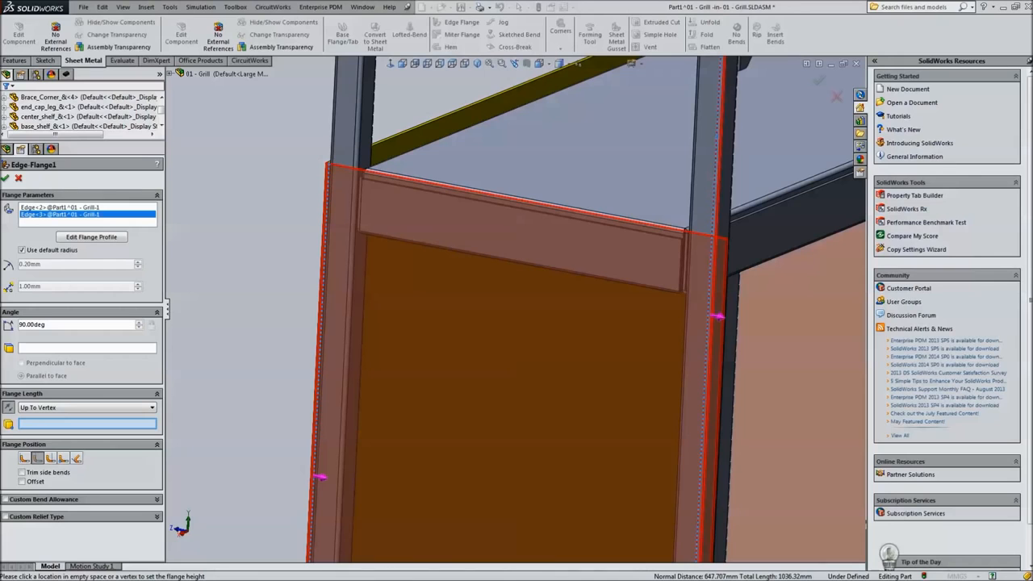
{"action": "scroll", "coordinate": [515, 291], "scroll_direction": "up", "scroll_amount": 9}
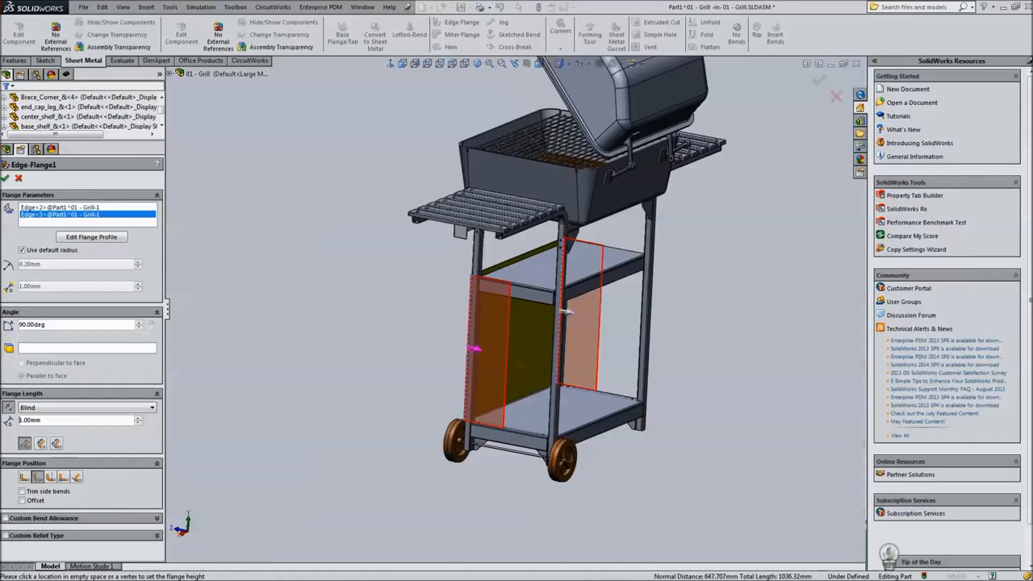
{"action": "scroll", "coordinate": [548, 293], "scroll_direction": "down", "scroll_amount": 10}
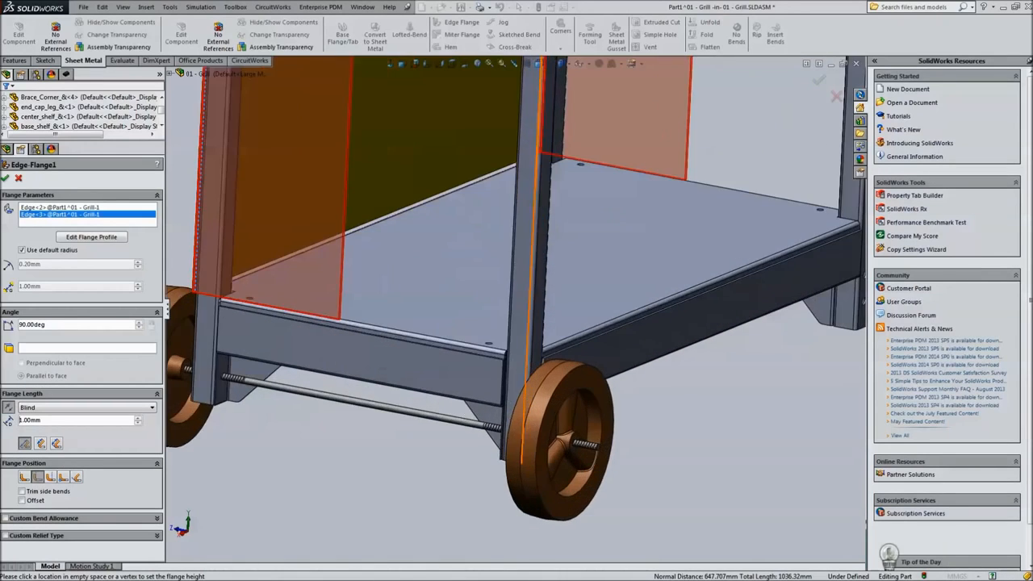
{"action": "scroll", "coordinate": [532, 298], "scroll_direction": "down", "scroll_amount": 6}
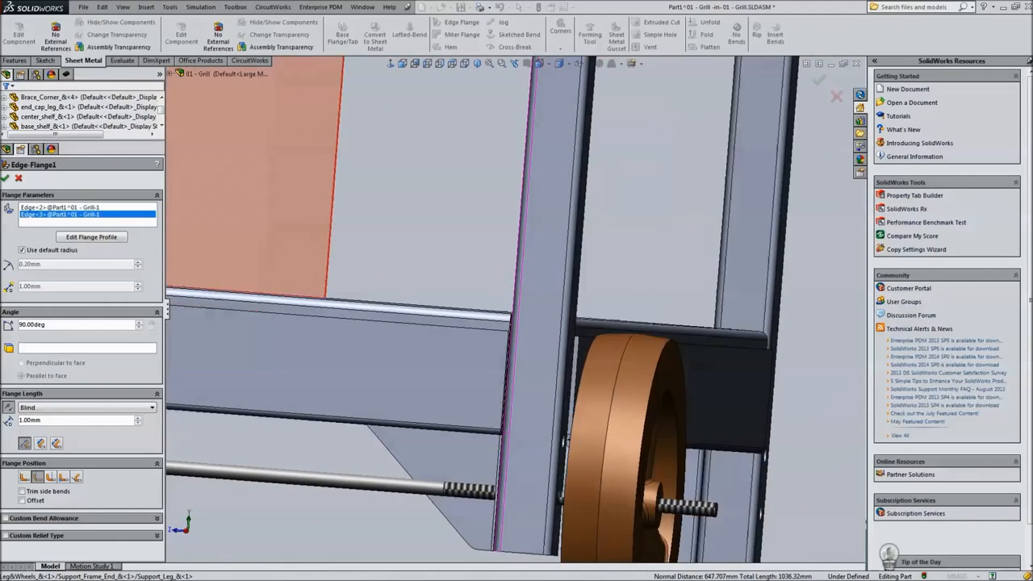
{"action": "scroll", "coordinate": [532, 323], "scroll_direction": "down", "scroll_amount": 3}
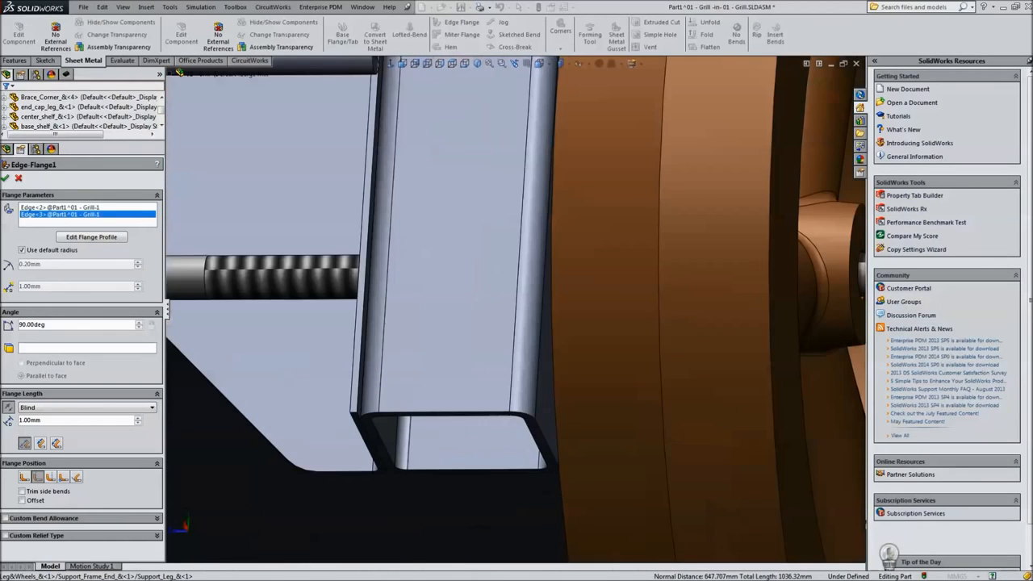
{"action": "left_click", "coordinate": [89, 407]}
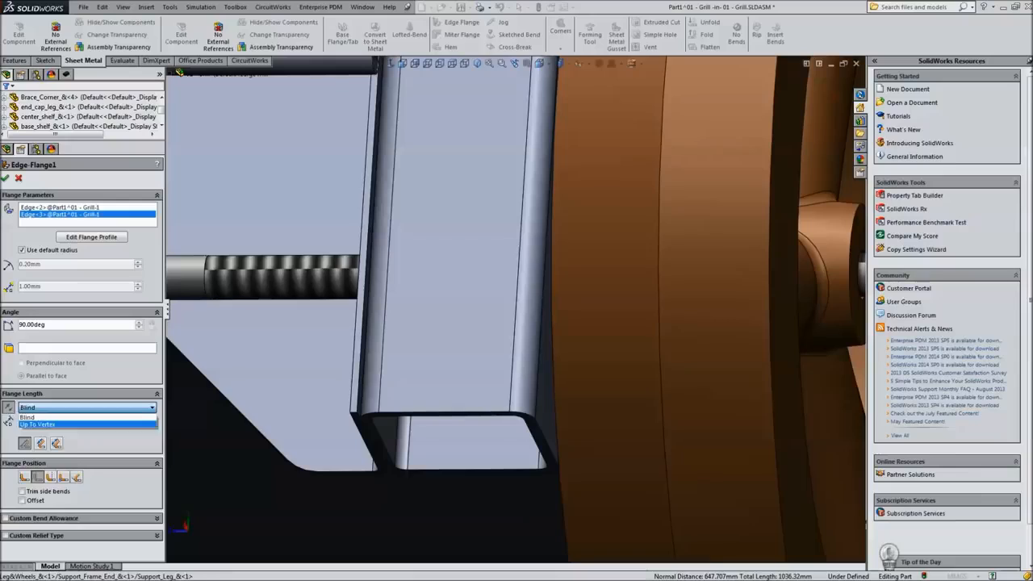
{"action": "left_click", "coordinate": [80, 425]}
{"action": "left_click", "coordinate": [89, 408]}
{"action": "left_click", "coordinate": [80, 417]}
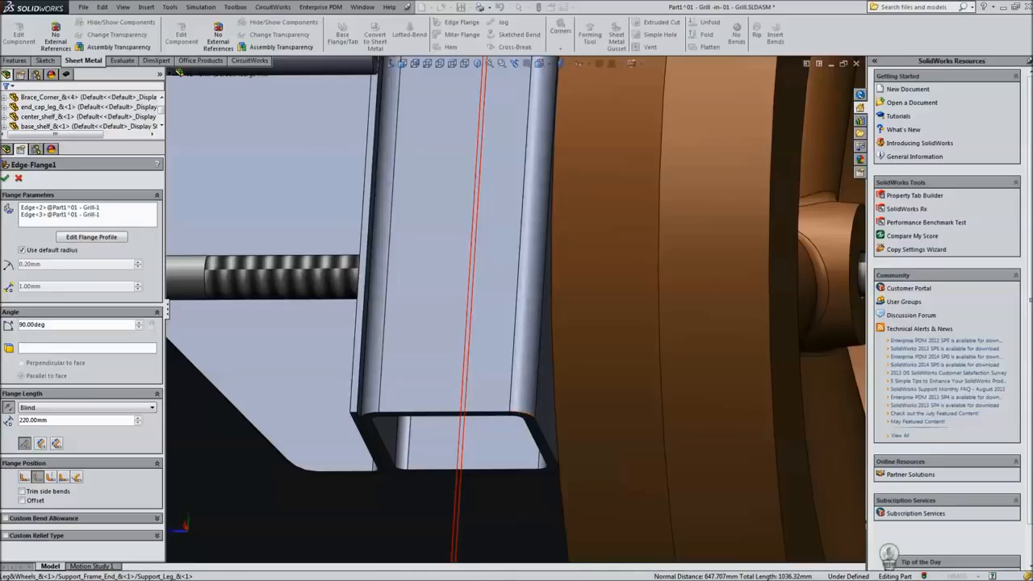
{"action": "left_click", "coordinate": [87, 407]}
{"action": "left_click", "coordinate": [81, 426]}
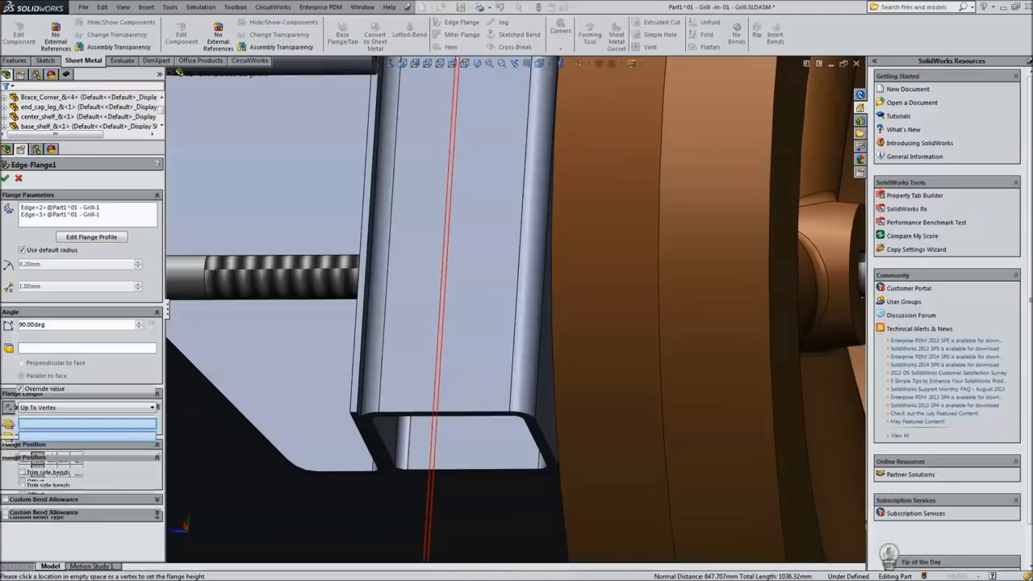
{"action": "left_click", "coordinate": [509, 412]}
- Examine where the flange preview ends relative to the wheel-side rear leg and the base shelf corner
{"action": "scroll", "coordinate": [516, 309], "scroll_direction": "up", "scroll_amount": 9}
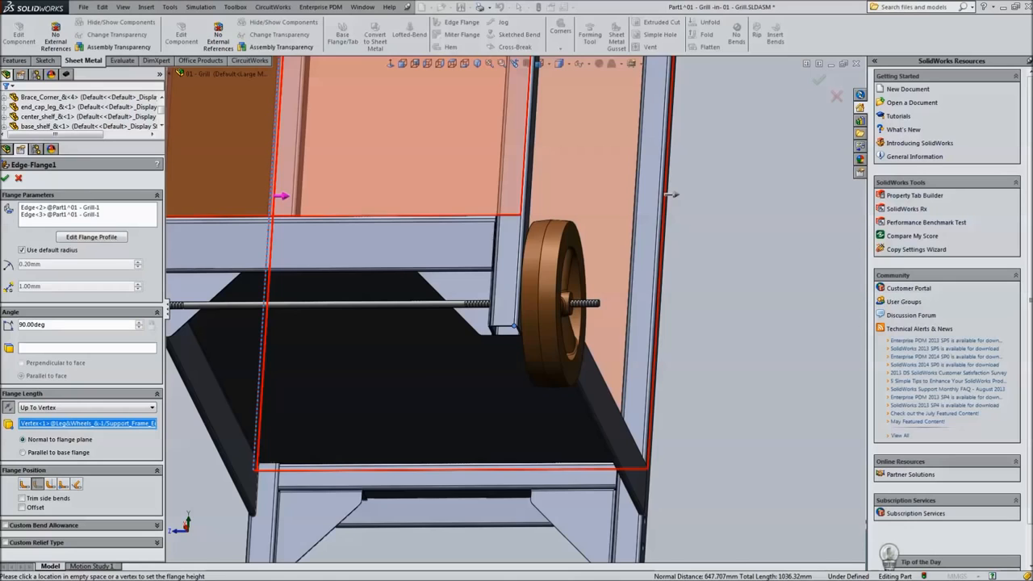
{"action": "middle_click_drag", "start_coordinate": [514, 325], "coordinate": [557, 361]}
{"action": "scroll", "coordinate": [514, 325], "scroll_direction": "down", "scroll_amount": 1}
{"action": "scroll", "coordinate": [512, 325], "scroll_direction": "down", "scroll_amount": 5}
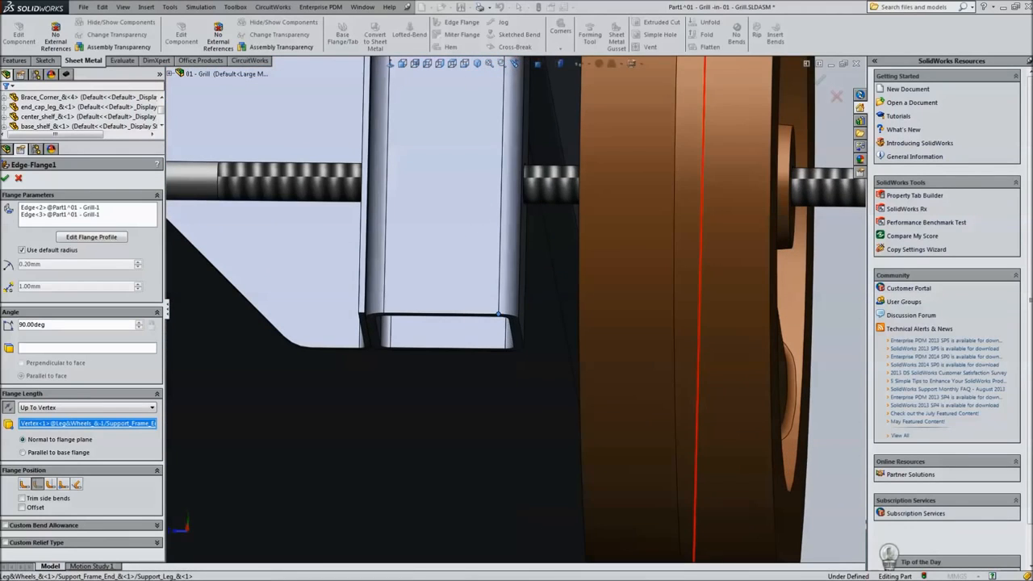
{"action": "scroll", "coordinate": [512, 323], "scroll_direction": "up", "scroll_amount": 6}
{"action": "middle_click_drag", "start_coordinate": [512, 323], "coordinate": [571, 377]}
{"action": "scroll", "coordinate": [488, 145], "scroll_direction": "down", "scroll_amount": 6}
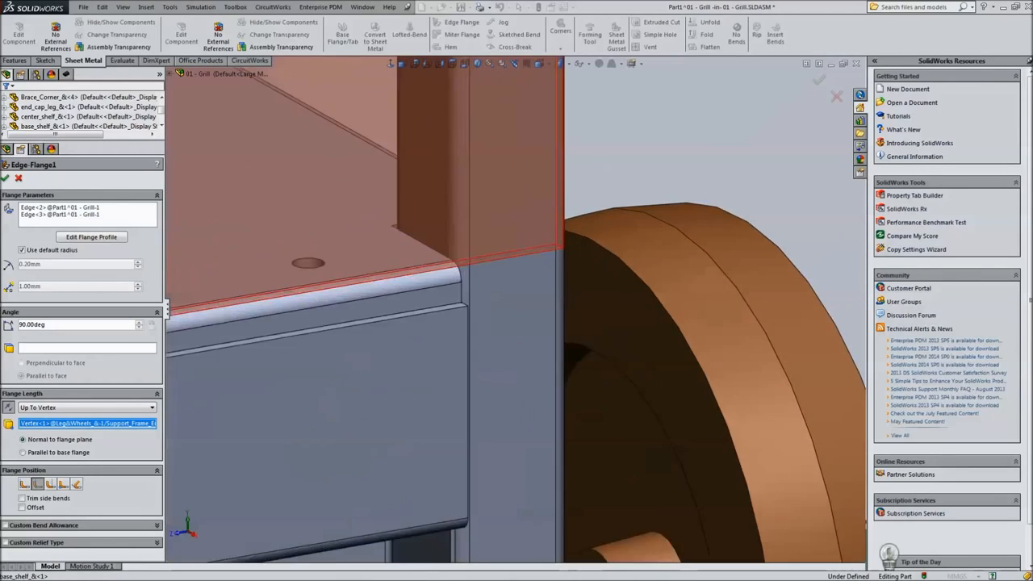
{"action": "mouse_move", "coordinate": [517, 314]}
{"action": "middle_mouse_down"}
{"action": "mouse_move", "coordinate": [456, 335]}
{"action": "mouse_move", "coordinate": [524, 330]}
{"action": "middle_mouse_up"}
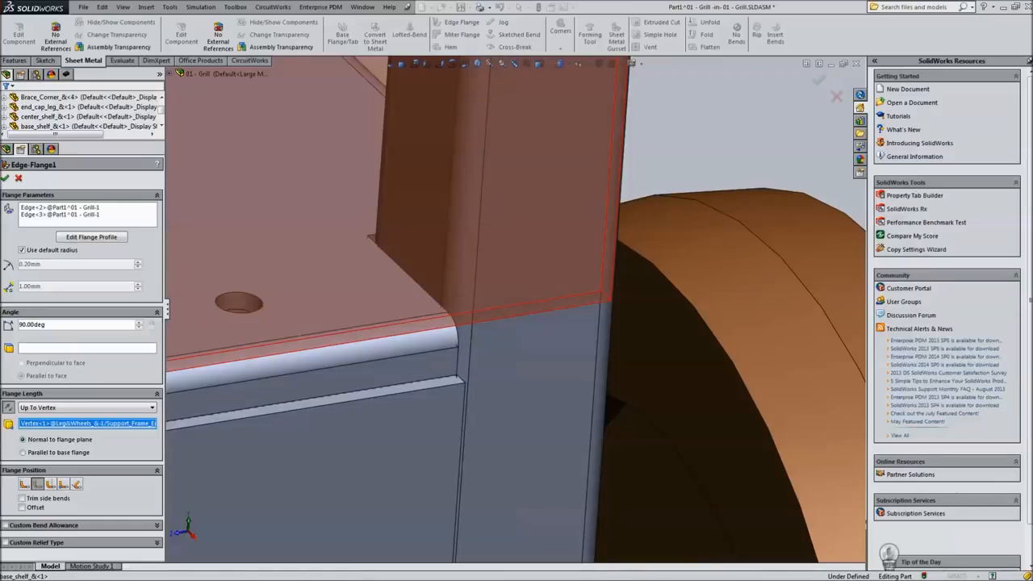
- Replace the leg vertex with the base shelf's wheel-side rear corner vertex as the flange length reference
{"action": "right_click", "coordinate": [99, 424]}
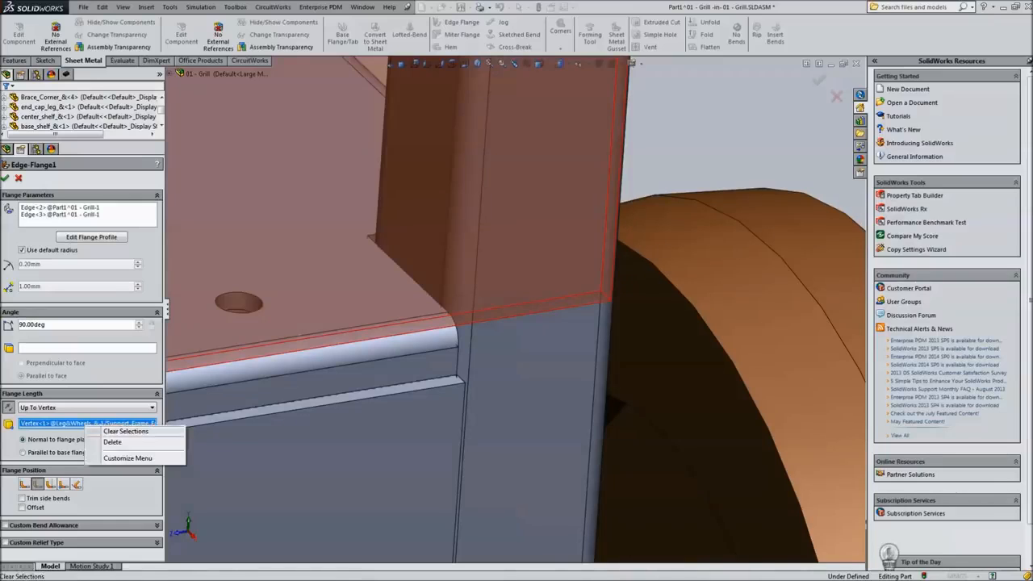
{"action": "left_click", "coordinate": [126, 431]}
{"action": "scroll", "coordinate": [347, 331], "scroll_direction": "up", "scroll_amount": 4}
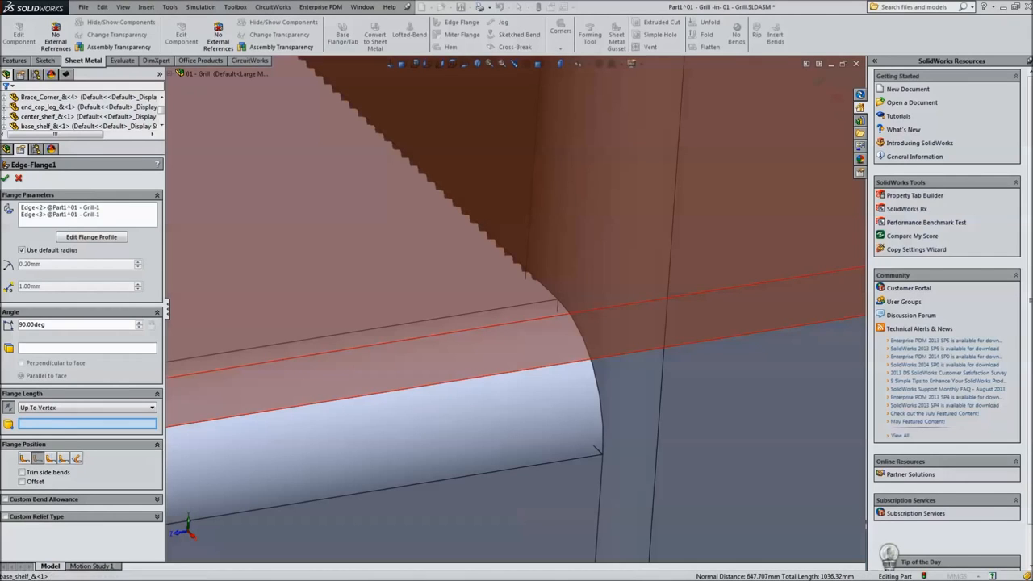
{"action": "left_click", "coordinate": [557, 302]}
- Examine the flange previews on both sides of the grill, from the rear leg at the wheels to the opposite side
{"action": "scroll", "coordinate": [516, 309], "scroll_direction": "down", "scroll_amount": 4}
{"action": "middle_click_drag", "start_coordinate": [517, 322], "coordinate": [451, 294]}
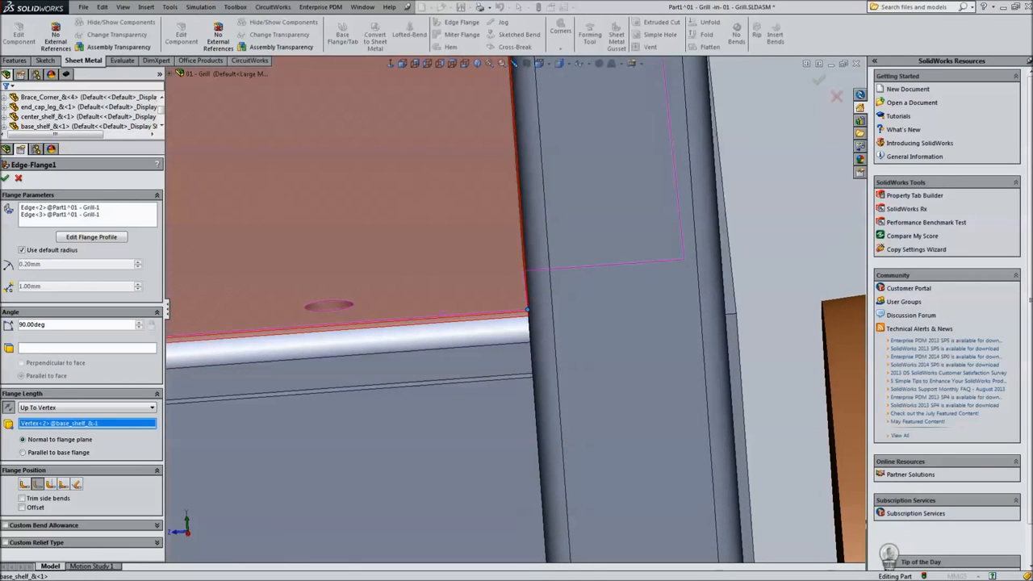
{"action": "scroll", "coordinate": [526, 310], "scroll_direction": "down", "scroll_amount": 8}
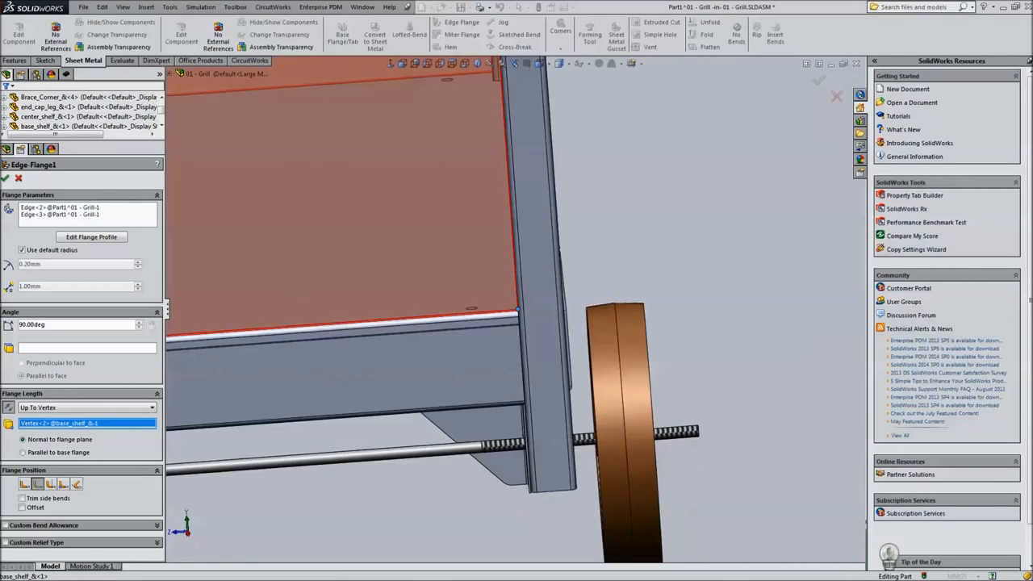
{"action": "middle_click_drag", "start_coordinate": [507, 310], "coordinate": [536, 326]}
{"action": "scroll", "coordinate": [428, 129], "scroll_direction": "down", "scroll_amount": 2}
{"action": "scroll", "coordinate": [427, 129], "scroll_direction": "up", "scroll_amount": 3}
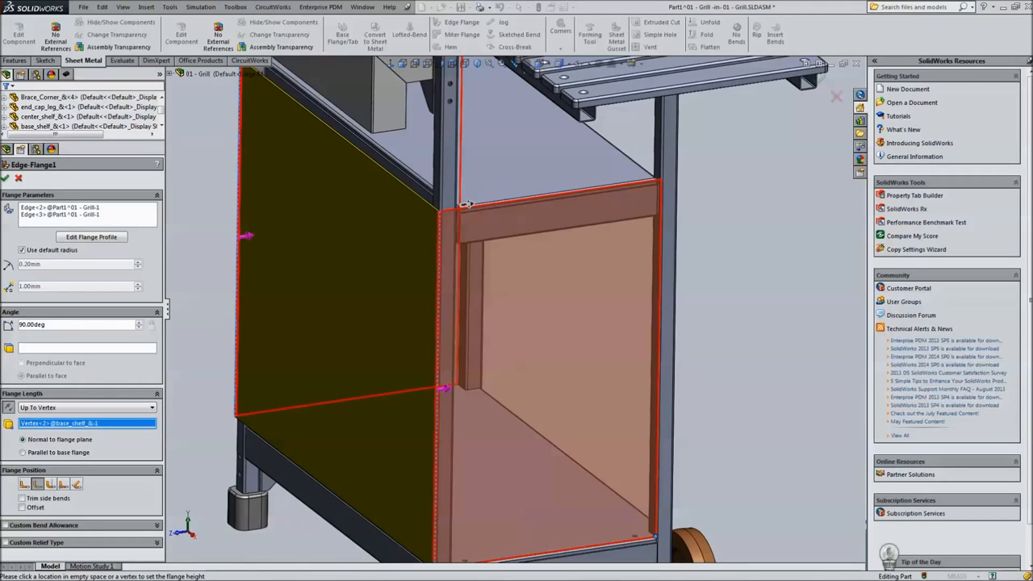
{"action": "middle_click_drag", "start_coordinate": [564, 309], "coordinate": [607, 438]}
{"action": "scroll", "coordinate": [387, 315], "scroll_direction": "down", "scroll_amount": 1}
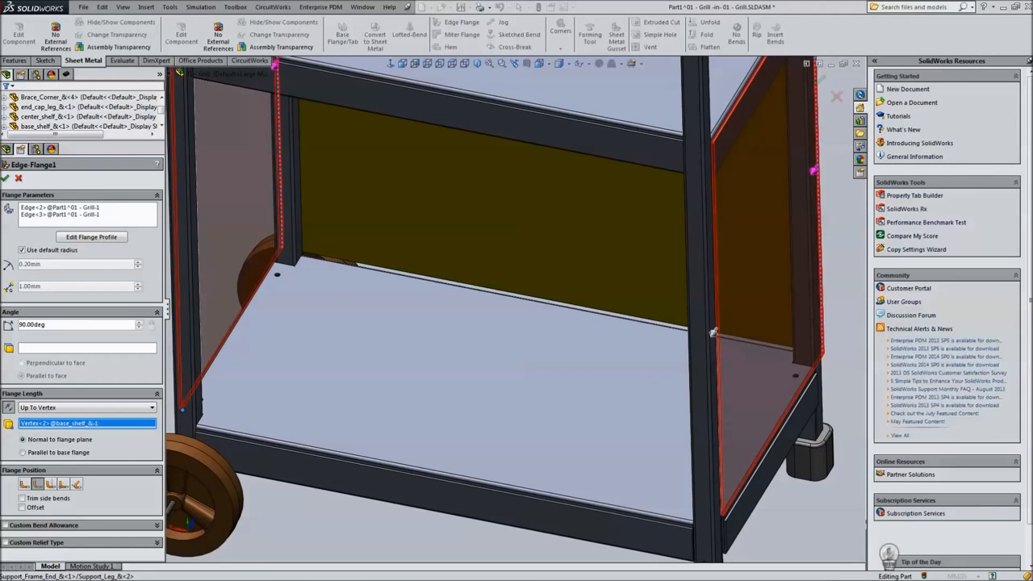
{"action": "scroll", "coordinate": [516, 315], "scroll_direction": "up", "scroll_amount": 2}
{"action": "middle_click_drag", "start_coordinate": [484, 339], "coordinate": [638, 266]}
{"action": "middle_click_drag", "start_coordinate": [452, 283], "coordinate": [564, 346]}
- Check the front corner of the panel and create the edge flanges on both of its sides
{"action": "middle_click_drag", "start_coordinate": [484, 242], "coordinate": [585, 489], "text": "ctrl"}
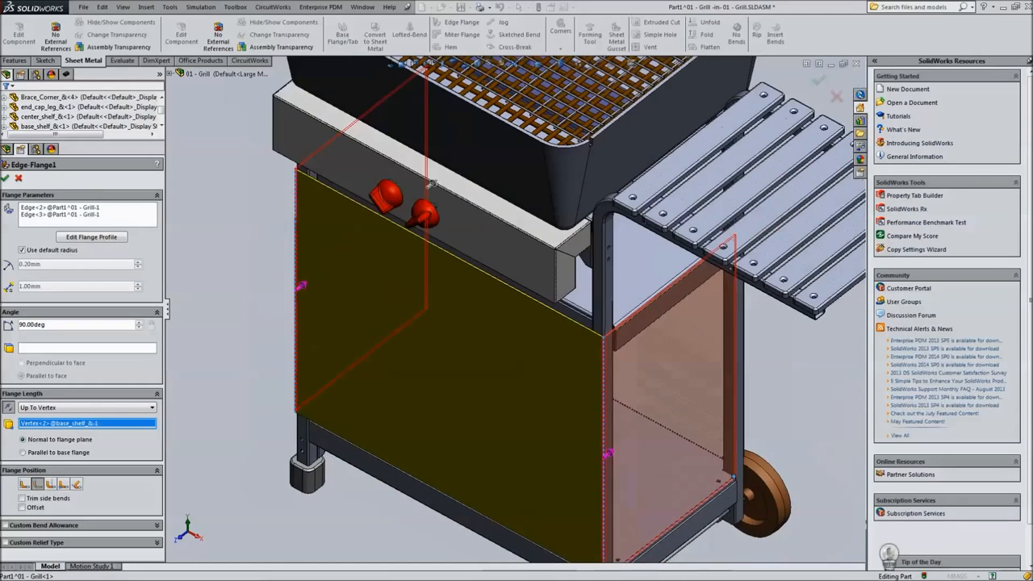
{"action": "middle_click_drag", "start_coordinate": [432, 183], "coordinate": [430, 198], "text": "ctrl"}
{"action": "scroll", "coordinate": [585, 346], "scroll_direction": "down", "scroll_amount": 5}
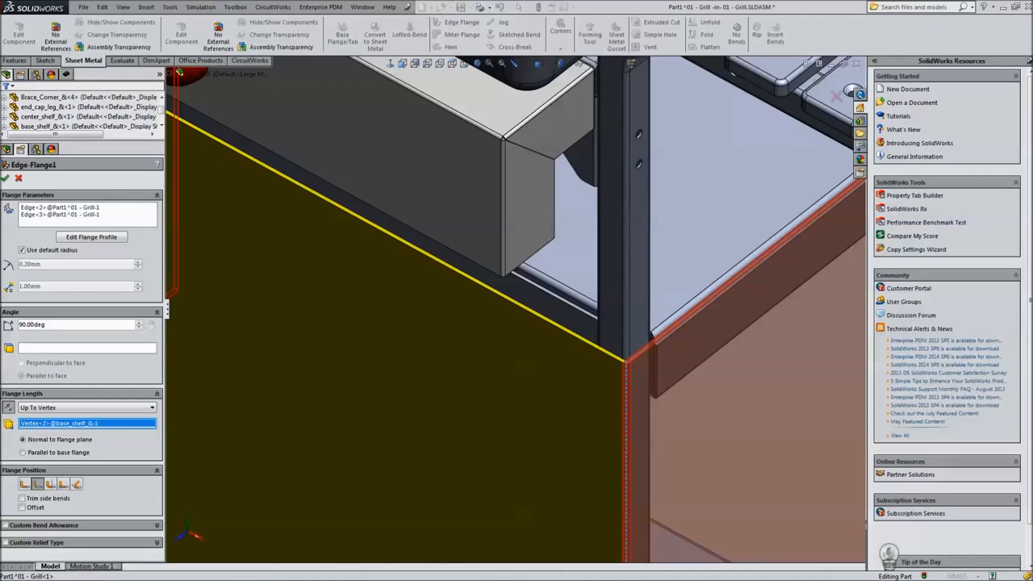
{"action": "scroll", "coordinate": [513, 298], "scroll_direction": "up", "scroll_amount": 4}
{"action": "middle_click_drag", "start_coordinate": [356, 146], "coordinate": [316, 32], "text": "ctrl"}
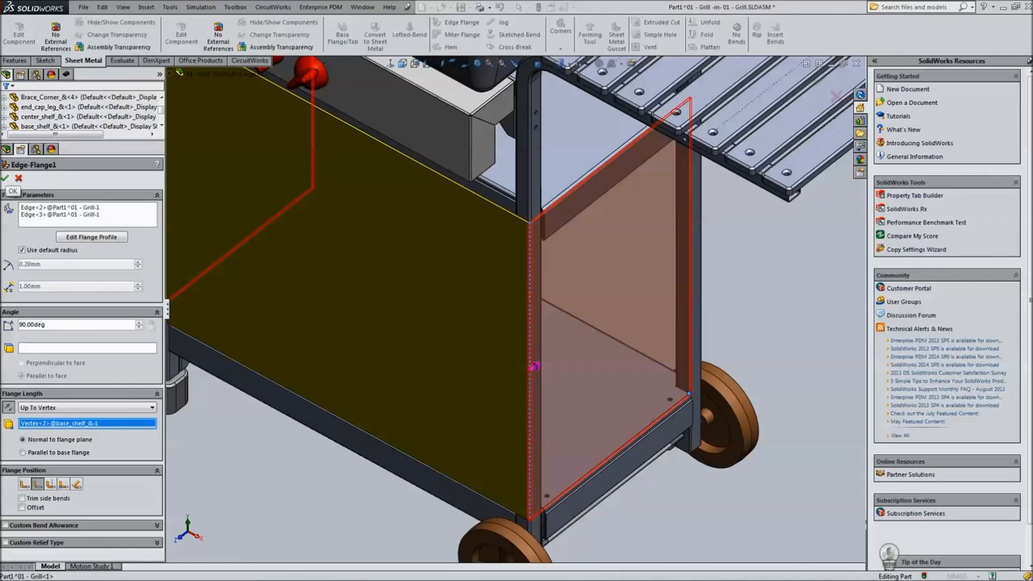
{"action": "left_click", "coordinate": [5, 177]}
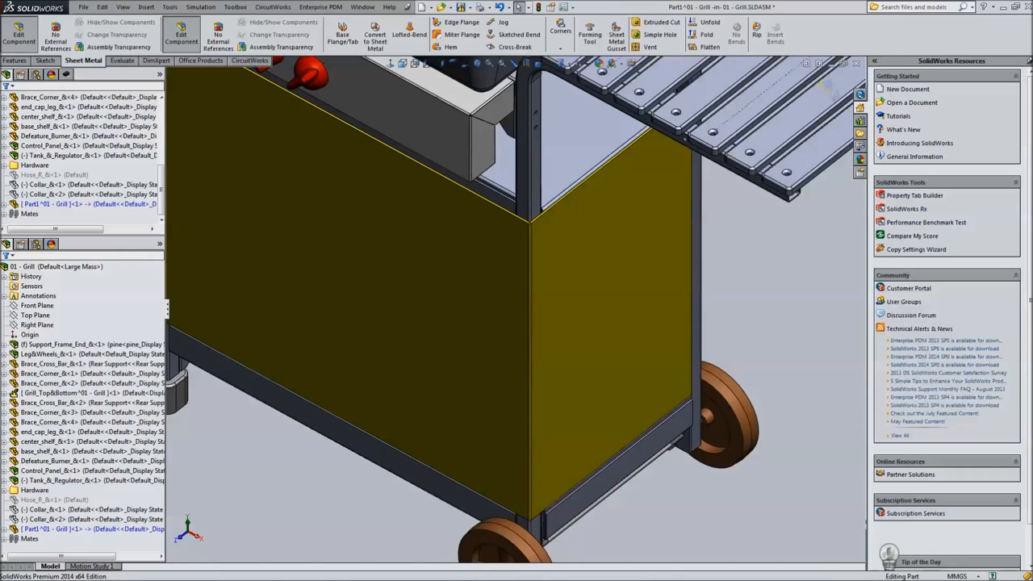
- Apply a section view parallel to the panel's Front Plane, offset -248 mm, cutting through both side flanges
{"action": "middle_click_drag", "start_coordinate": [530, 347], "coordinate": [220, 282]}
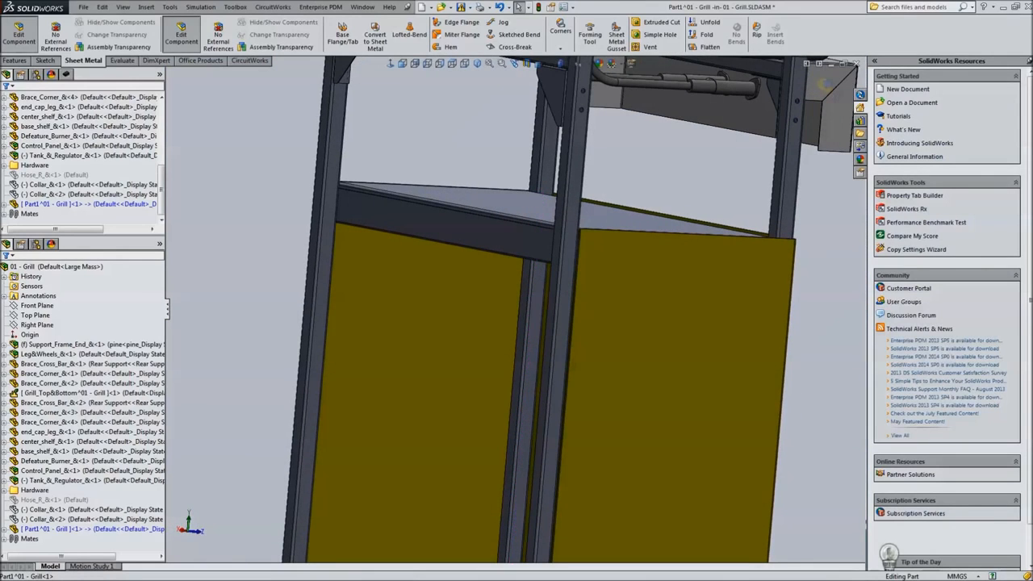
{"action": "middle_click_drag", "start_coordinate": [564, 323], "coordinate": [686, 310]}
{"action": "scroll", "coordinate": [516, 307], "scroll_direction": "up", "scroll_amount": 3}
{"action": "middle_click_drag", "start_coordinate": [516, 307], "coordinate": [539, 299]}
{"action": "middle_click_drag", "start_coordinate": [416, 347], "coordinate": [502, 354], "text": "ctrl"}
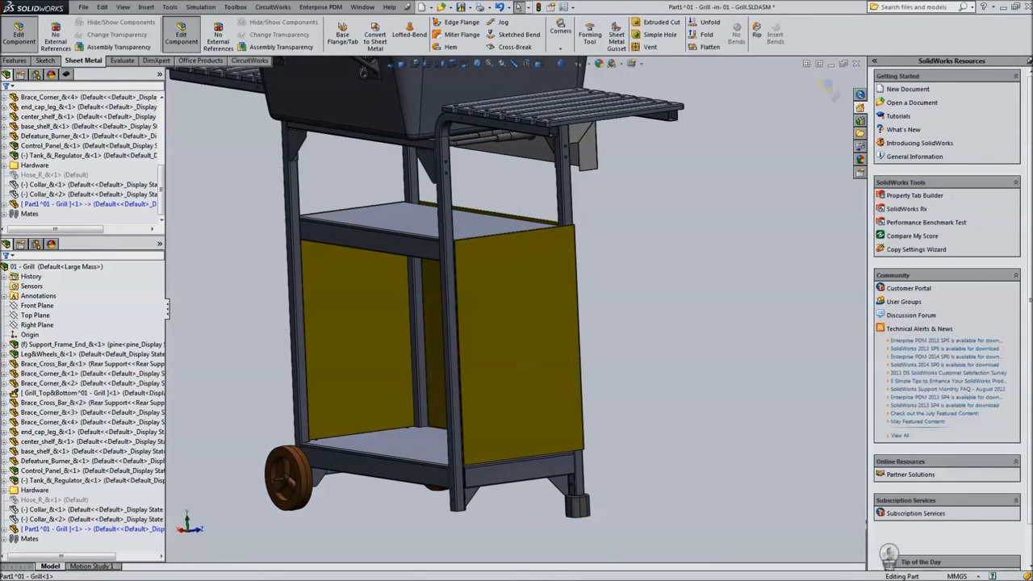
{"action": "left_click", "coordinate": [526, 63]}
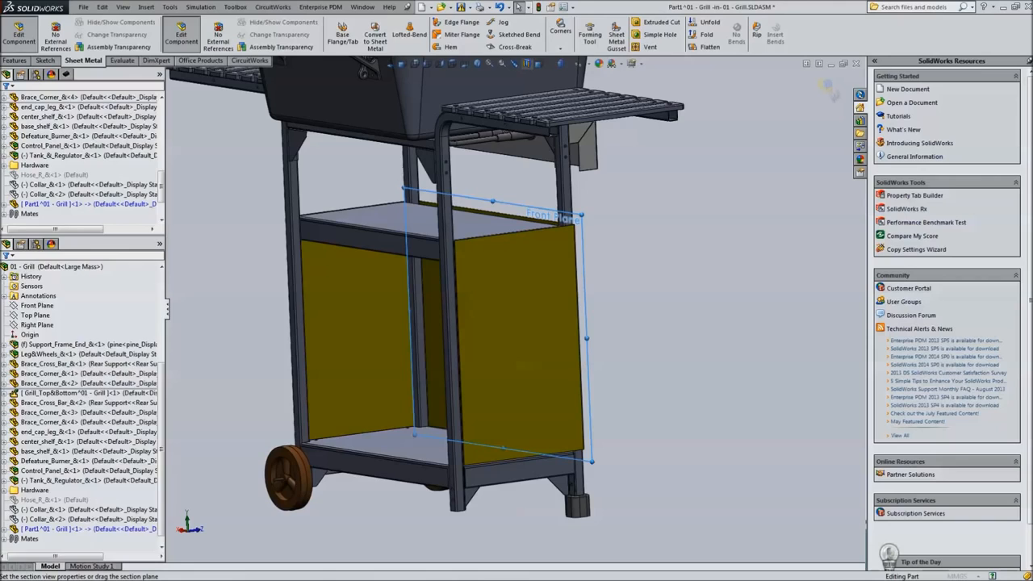
{"action": "scroll", "coordinate": [508, 315], "scroll_direction": "up", "scroll_amount": 3}
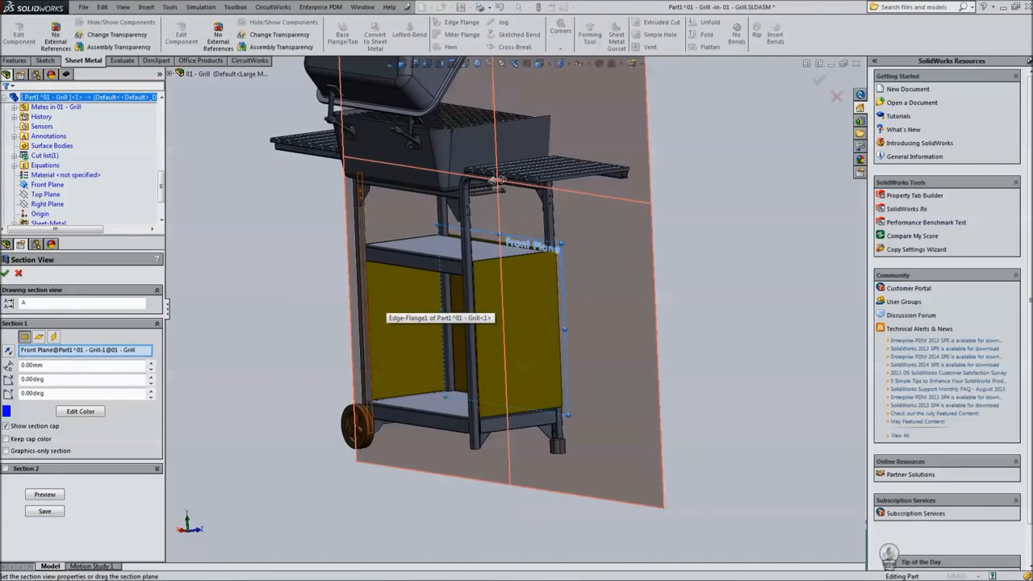
{"action": "left_click_drag", "start_coordinate": [498, 179], "coordinate": [434, 187]}
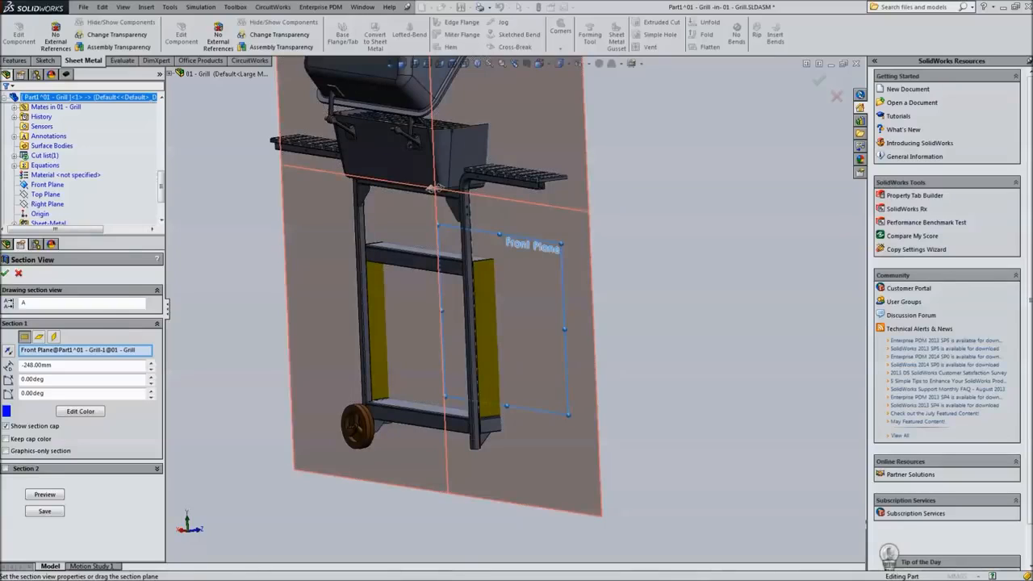
{"action": "key", "text": "Return"}
- Examine where the side flange's rear edge meets the center shelf corner, from inside and outside the grill
{"action": "middle_click_drag", "start_coordinate": [490, 312], "coordinate": [402, 301]}
{"action": "scroll", "coordinate": [500, 274], "scroll_direction": "down", "scroll_amount": 6}
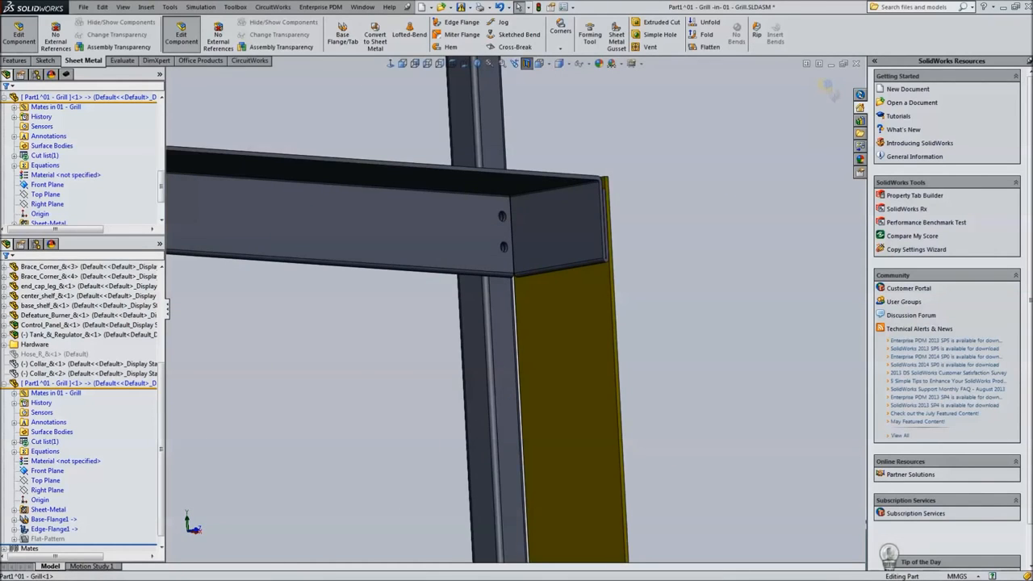
{"action": "scroll", "coordinate": [516, 282], "scroll_direction": "down", "scroll_amount": 5}
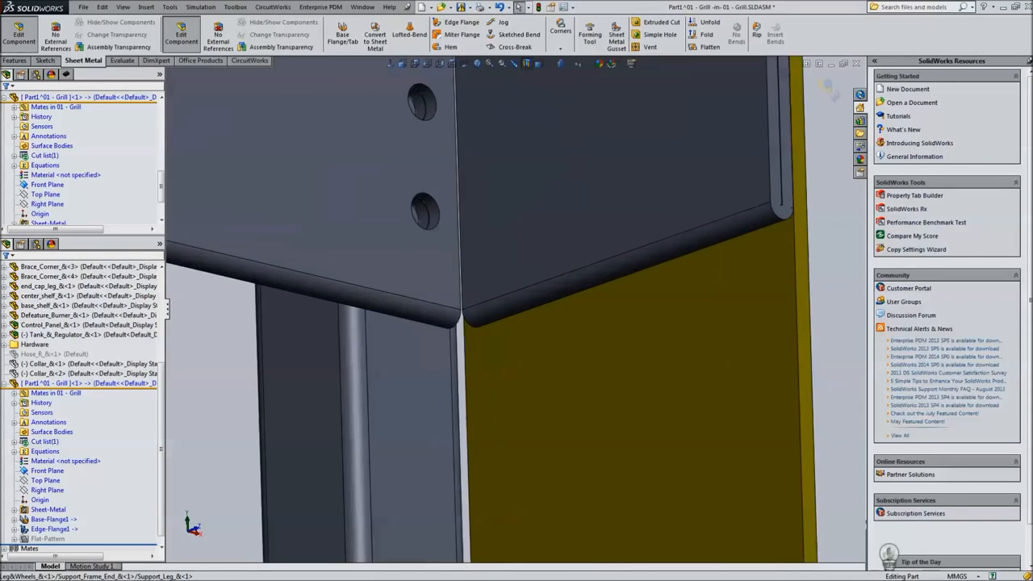
{"action": "scroll", "coordinate": [516, 290], "scroll_direction": "up", "scroll_amount": 3}
{"action": "middle_click_drag", "start_coordinate": [581, 298], "coordinate": [363, 301]}
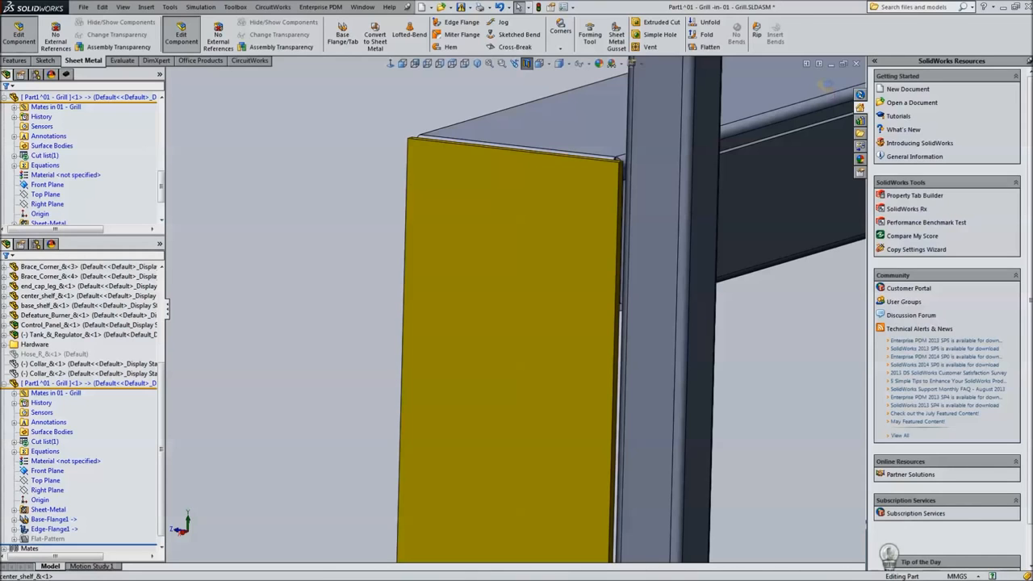
{"action": "middle_click", "coordinate": [629, 282]}
{"action": "middle_click_drag", "start_coordinate": [629, 282], "coordinate": [815, 299]}
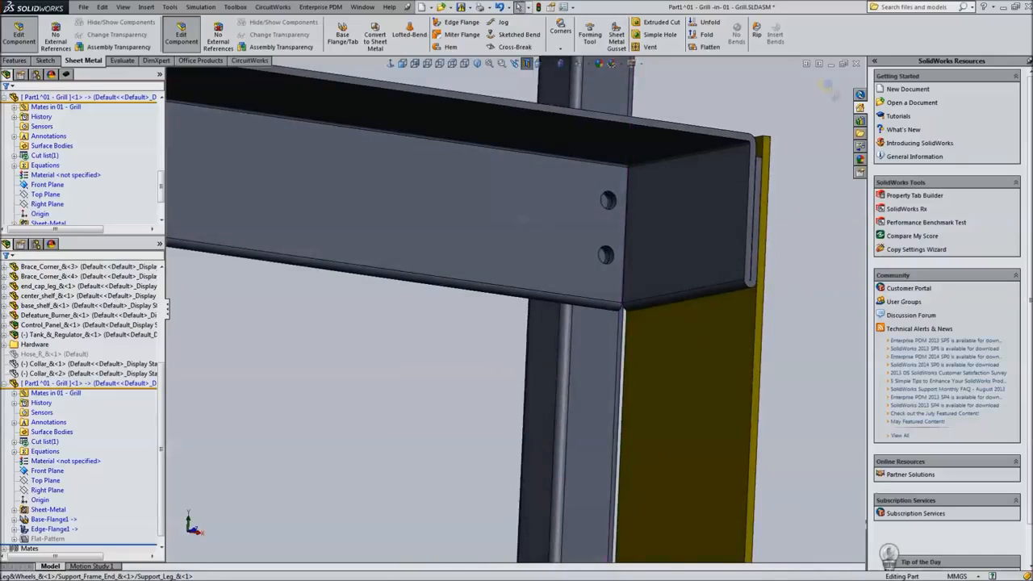
- Start an edge flange on the rear edges of both side flanges, pointing inward with a blind length of about 56.2 mm
{"action": "left_click", "coordinate": [456, 22]}
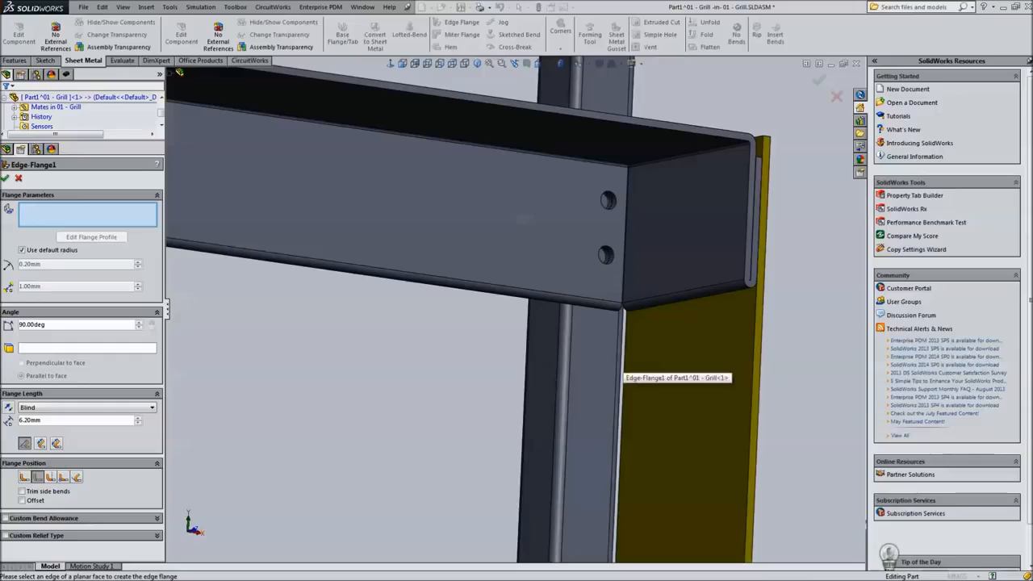
{"action": "left_click", "coordinate": [621, 371]}
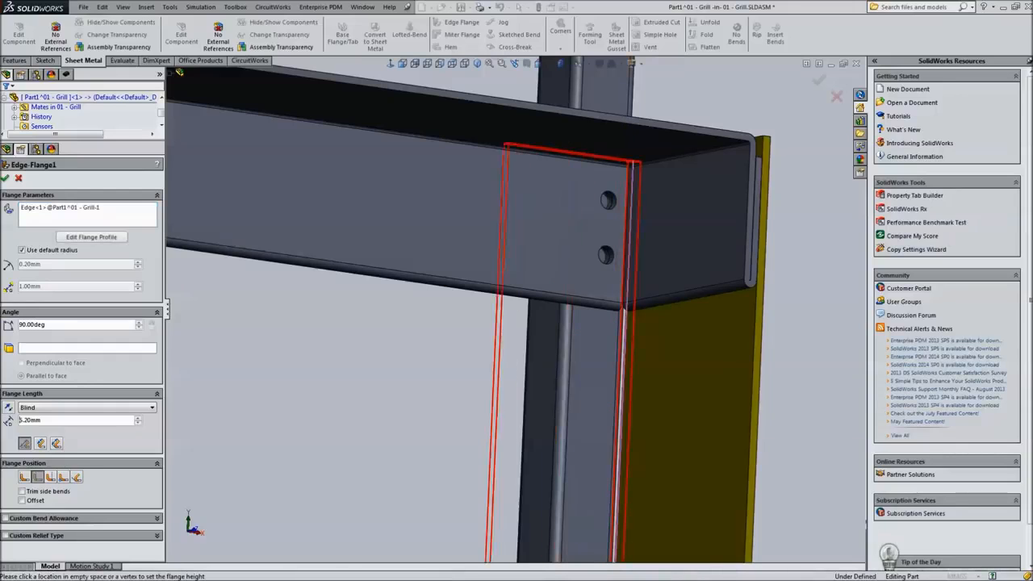
{"action": "left_click", "coordinate": [488, 371]}
{"action": "scroll", "coordinate": [489, 371], "scroll_direction": "up", "scroll_amount": 3}
{"action": "scroll", "coordinate": [496, 441], "scroll_direction": "up", "scroll_amount": 2}
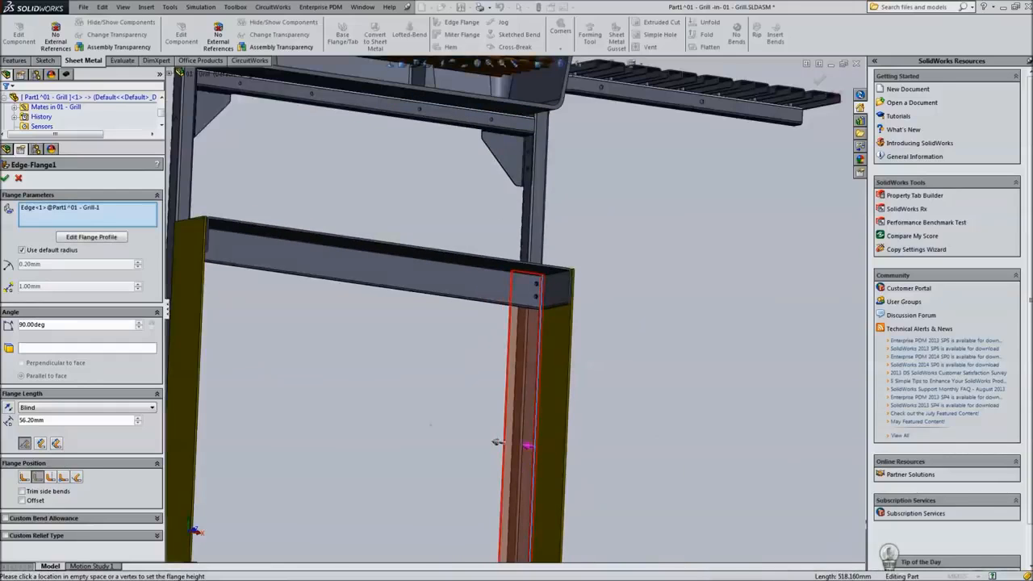
{"action": "middle_click_drag", "start_coordinate": [396, 274], "coordinate": [341, 283]}
{"action": "scroll", "coordinate": [347, 291], "scroll_direction": "up", "scroll_amount": 3}
{"action": "scroll", "coordinate": [234, 300], "scroll_direction": "down", "scroll_amount": 6}
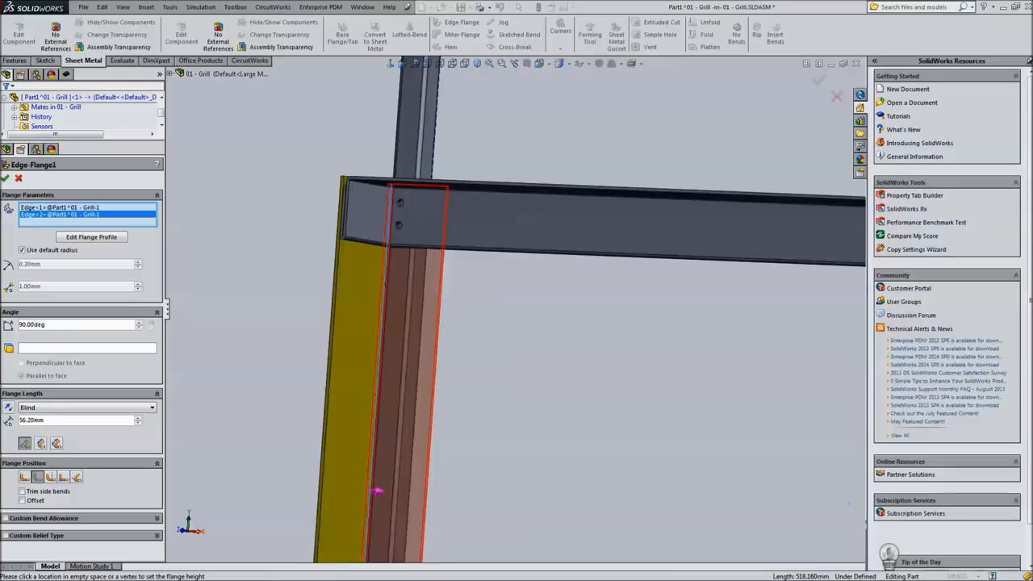
{"action": "scroll", "coordinate": [758, 408], "scroll_direction": "up", "scroll_amount": 5}
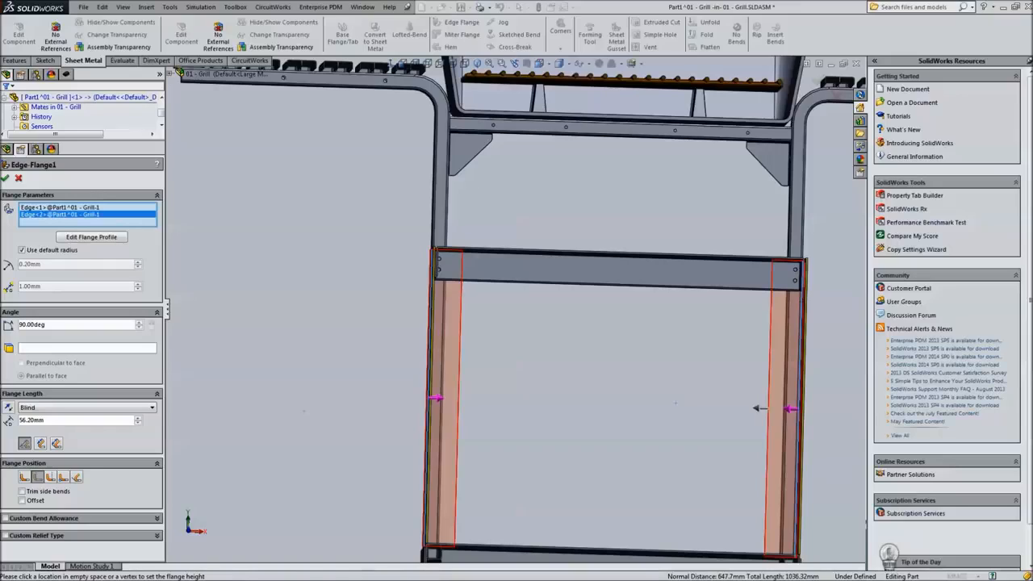
- Edit the first edge's flange profile and lower its upper horizontal line to just below the center shelf
{"action": "left_click", "coordinate": [96, 208]}
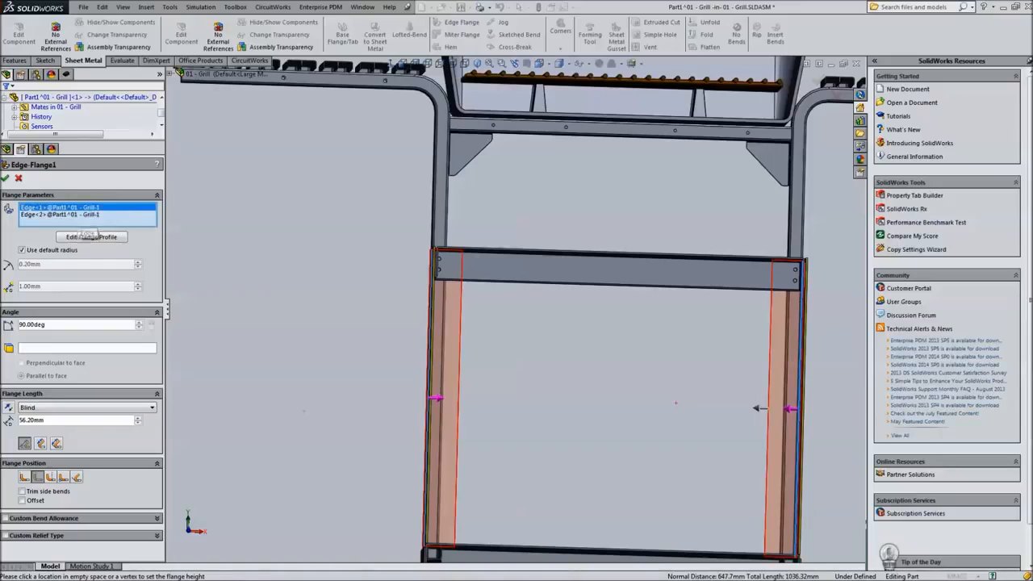
{"action": "left_click", "coordinate": [91, 237]}
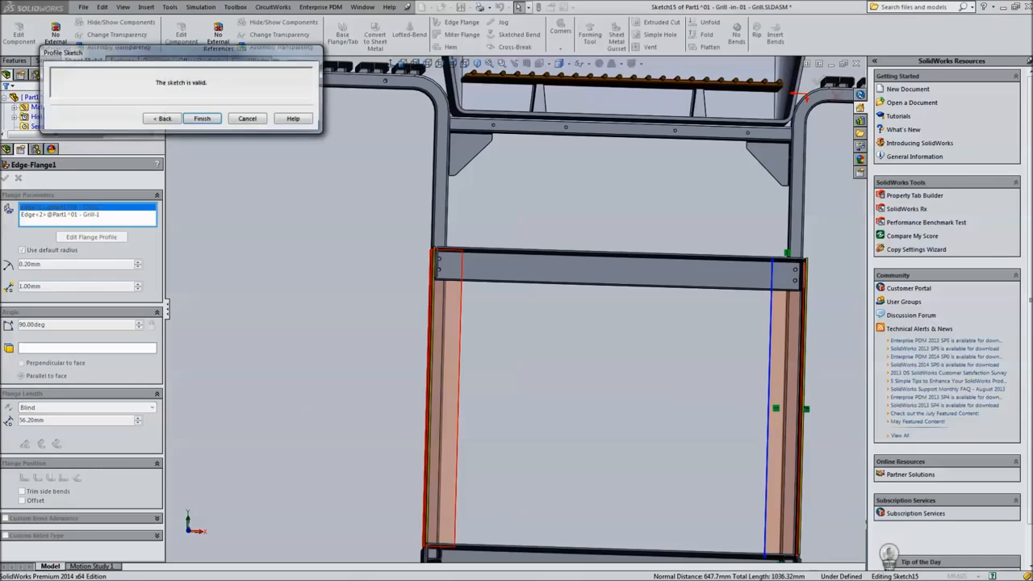
{"action": "middle_click_drag", "start_coordinate": [582, 222], "coordinate": [557, 259]}
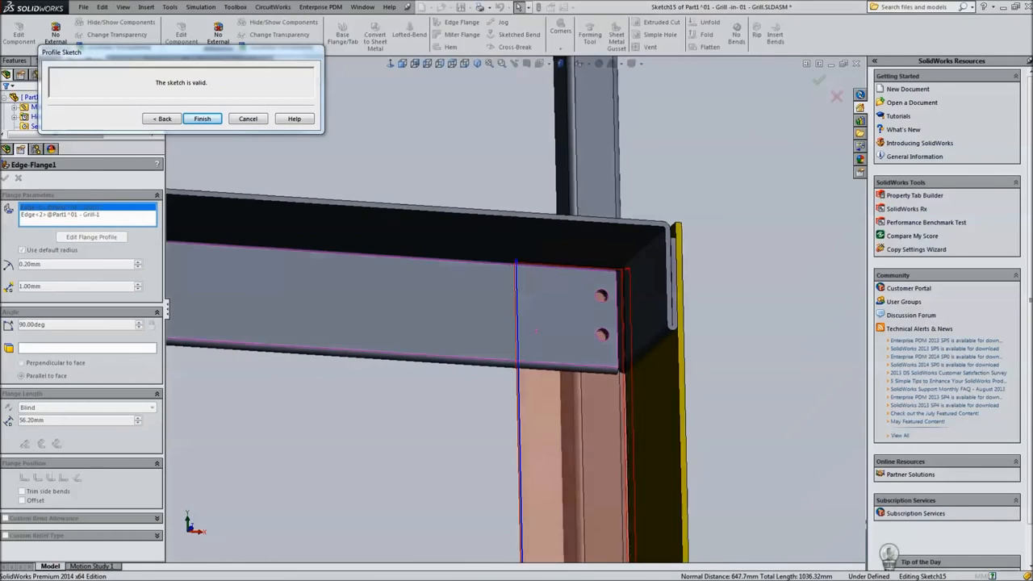
{"action": "scroll", "coordinate": [557, 259], "scroll_direction": "down", "scroll_amount": 8}
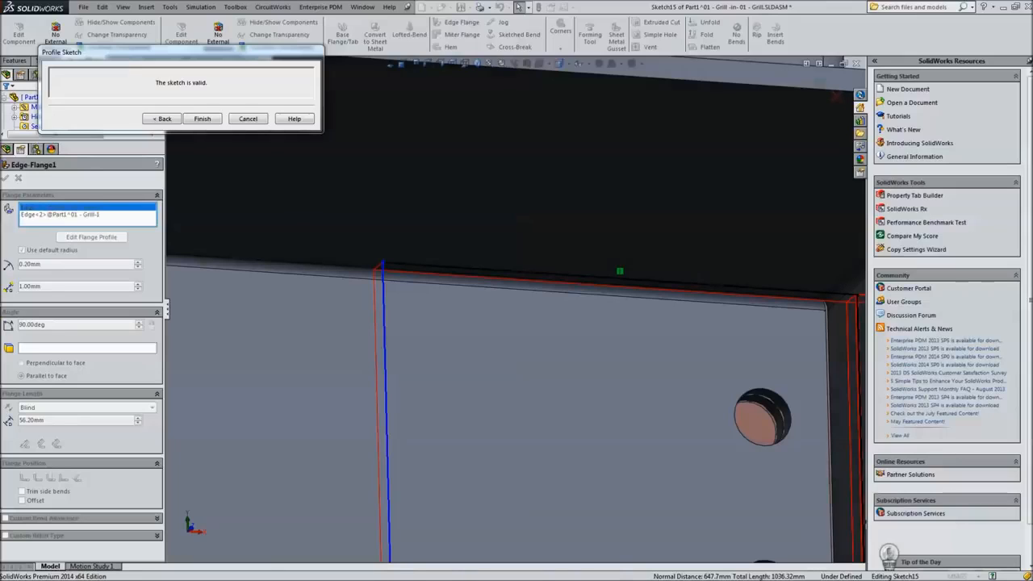
{"action": "left_click_drag", "start_coordinate": [528, 273], "coordinate": [530, 458]}
{"action": "scroll", "coordinate": [530, 457], "scroll_direction": "up", "scroll_amount": 5}
{"action": "scroll", "coordinate": [529, 468], "scroll_direction": "up", "scroll_amount": 2}
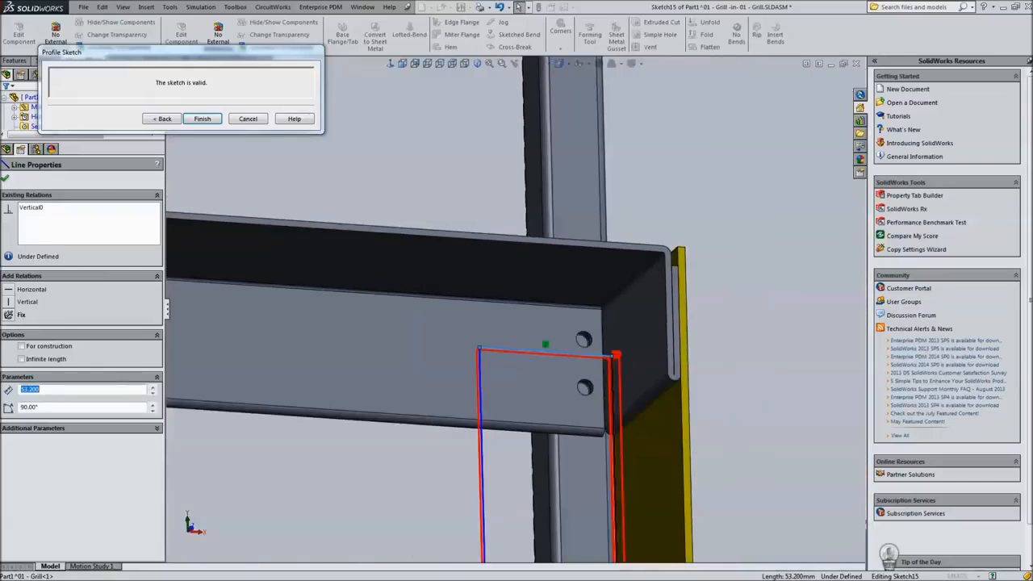
{"action": "left_click", "coordinate": [529, 468]}
{"action": "scroll", "coordinate": [529, 469], "scroll_direction": "down", "scroll_amount": 3}
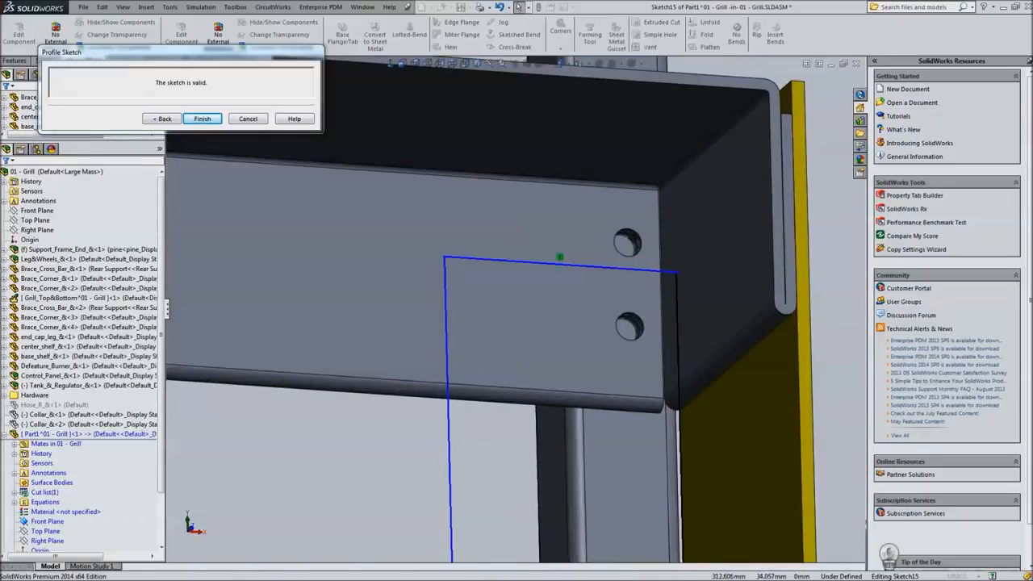
{"action": "left_click_drag", "start_coordinate": [559, 257], "coordinate": [560, 406]}
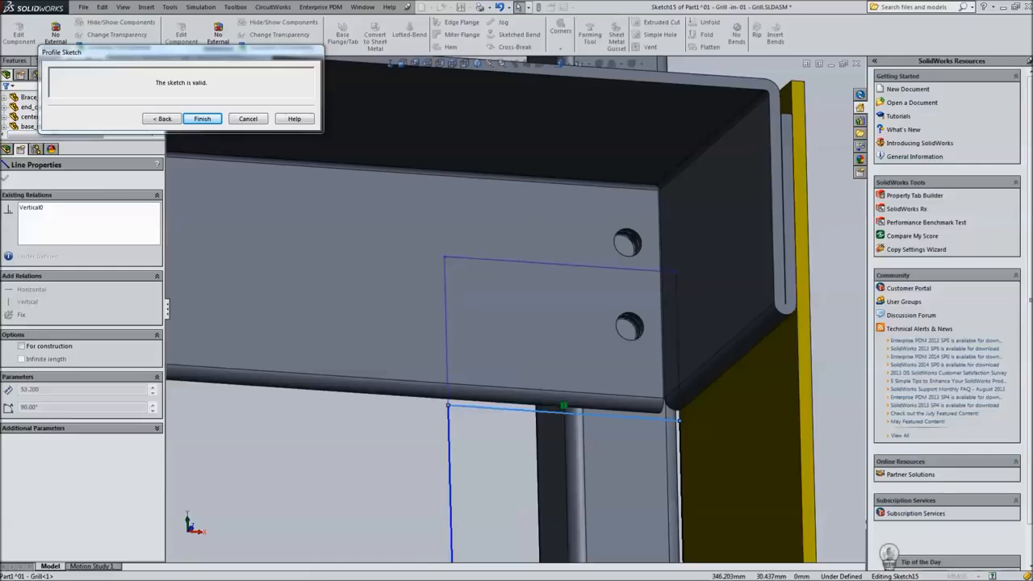
{"action": "key", "text": "Escape"}
{"action": "mouse_move", "coordinate": [556, 355]}
{"action": "middle_mouse_down"}
{"action": "mouse_move", "coordinate": [545, 408]}
{"action": "mouse_move", "coordinate": [520, 403]}
{"action": "middle_mouse_up"}
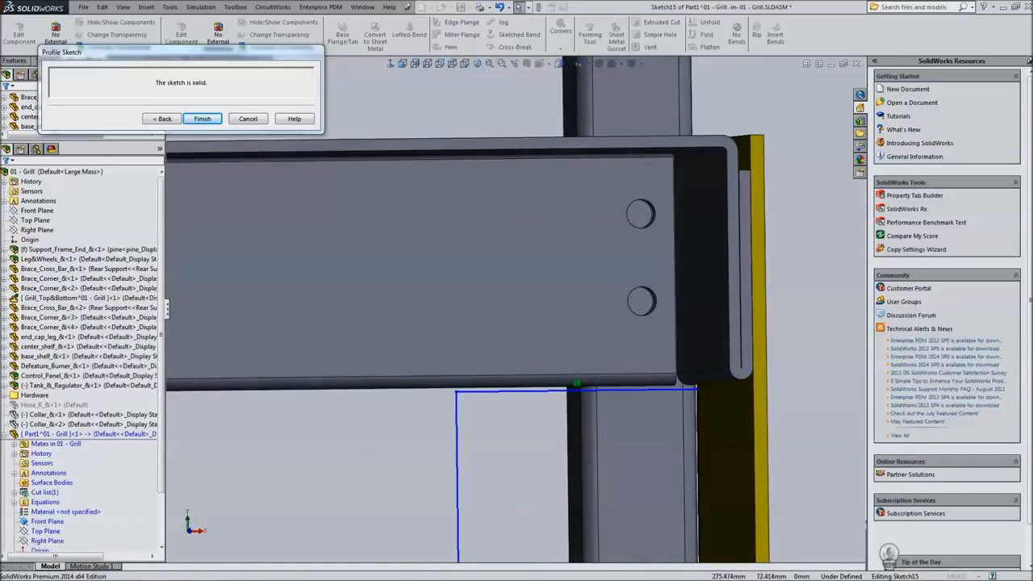
- In the front view, dimension the profile's upper line 55 mm below the center shelf's top edge
{"action": "left_click", "coordinate": [390, 63]}
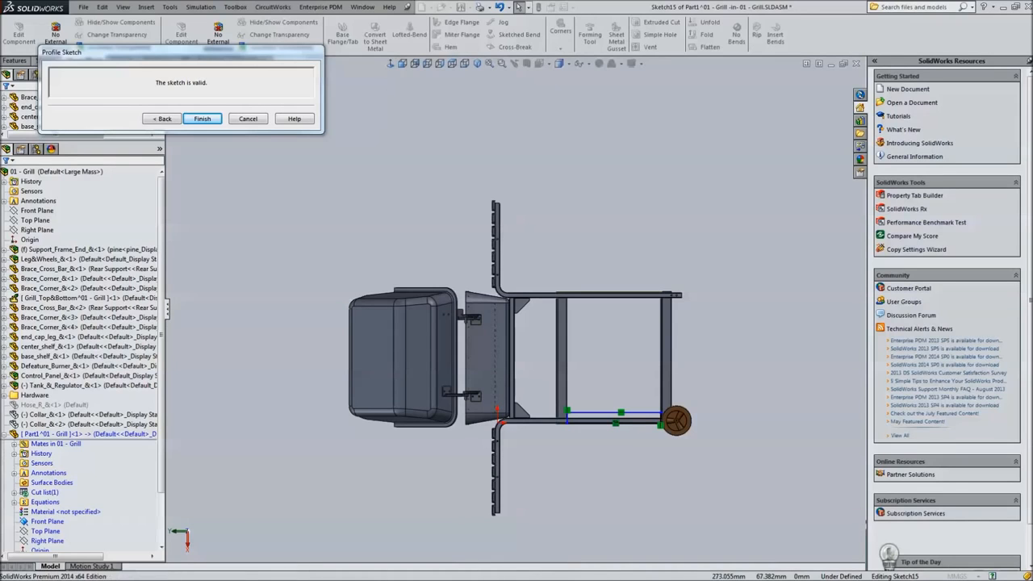
{"action": "left_click", "coordinate": [403, 63]}
{"action": "scroll", "coordinate": [641, 392], "scroll_direction": "down", "scroll_amount": 10}
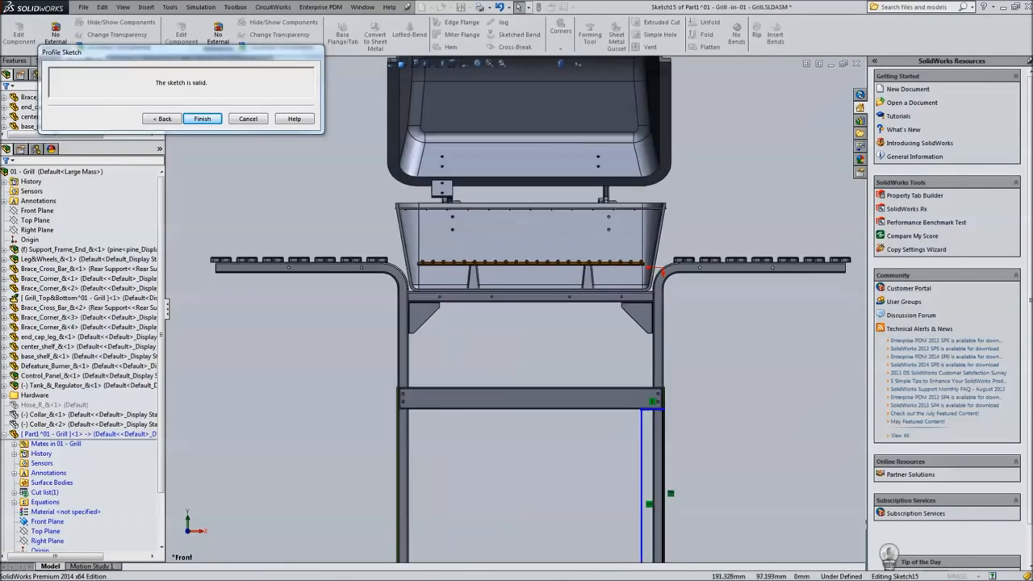
{"action": "scroll", "coordinate": [672, 345], "scroll_direction": "down", "scroll_amount": 8}
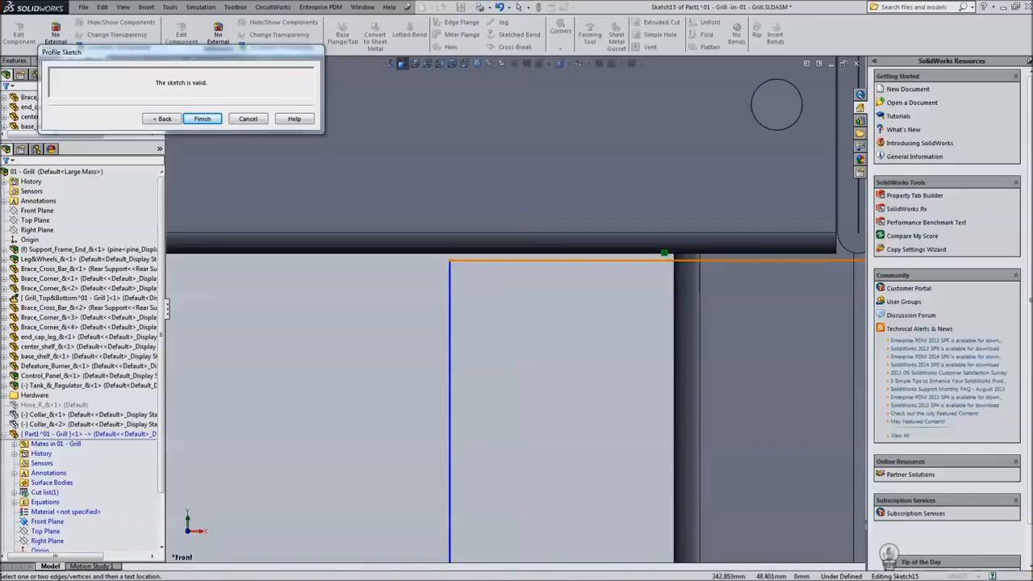
{"action": "scroll", "coordinate": [771, 258], "scroll_direction": "up", "scroll_amount": 4}
{"action": "scroll", "coordinate": [771, 245], "scroll_direction": "down", "scroll_amount": 3}
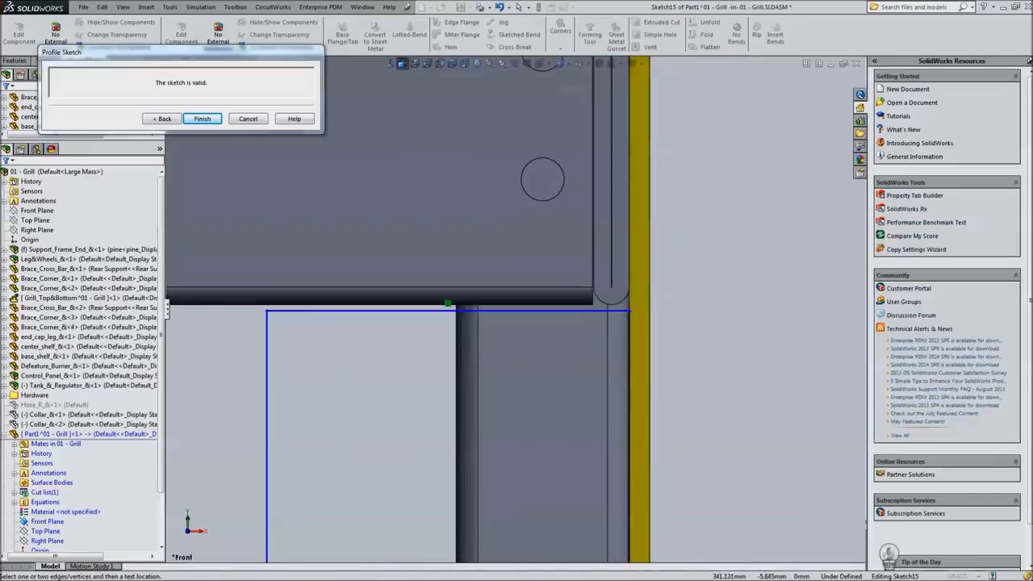
{"action": "scroll", "coordinate": [516, 310], "scroll_direction": "up", "scroll_amount": 3}
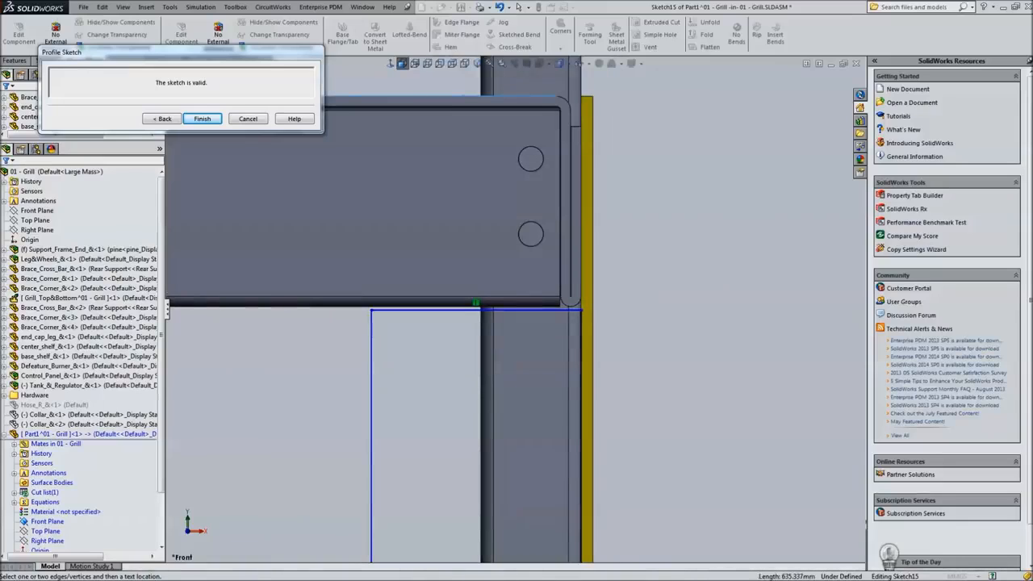
{"action": "left_click", "coordinate": [476, 309]}
{"action": "left_click", "coordinate": [581, 364]}
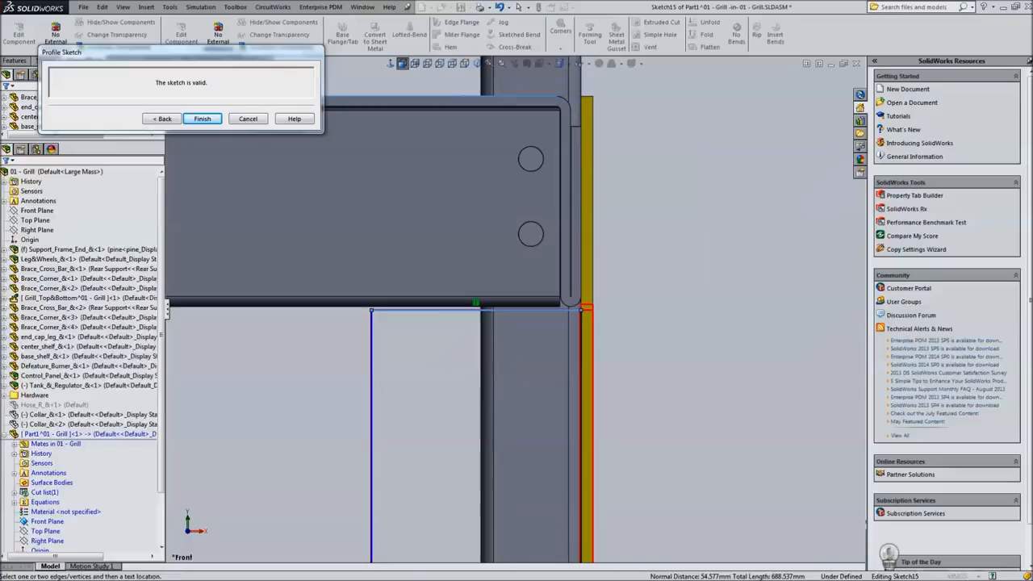
{"action": "left_click", "coordinate": [710, 206]}
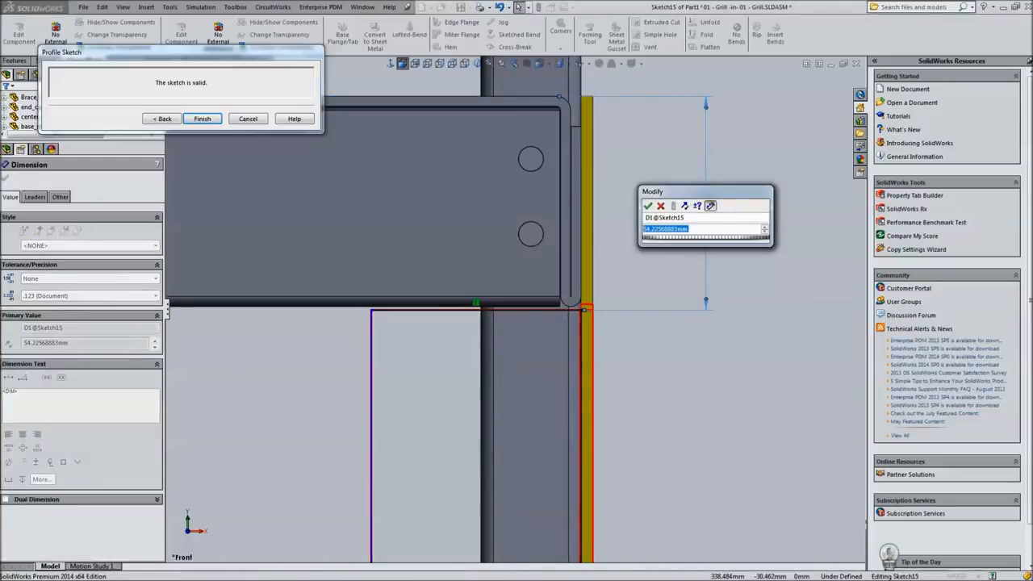
{"action": "type", "text": "55"}
{"action": "key", "text": "Return"}
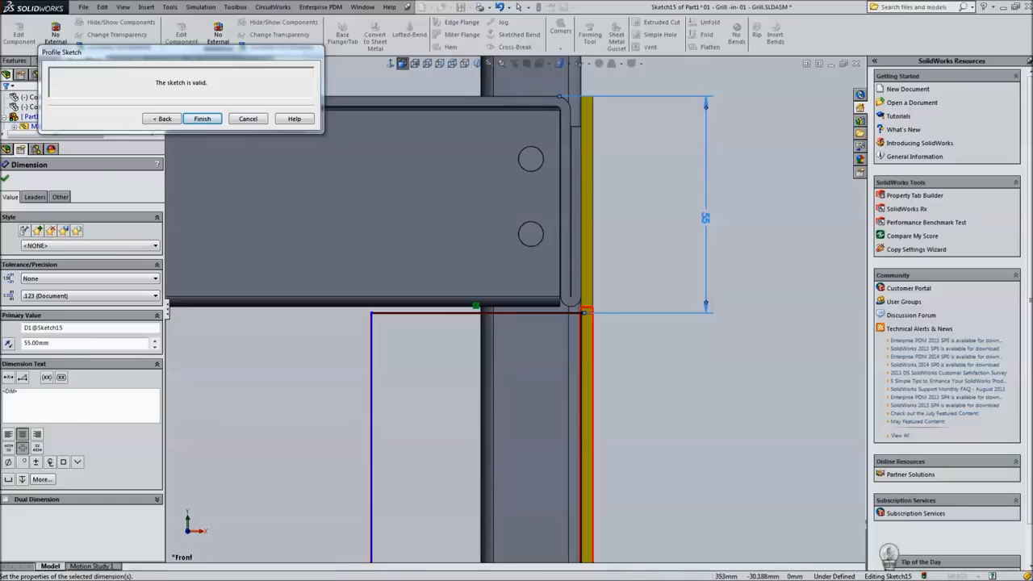
{"action": "key", "text": "Escape"}
- Narrow the flange profile by moving its inner vertical line outward onto the support leg
{"action": "scroll", "coordinate": [517, 309], "scroll_direction": "up", "scroll_amount": 2}
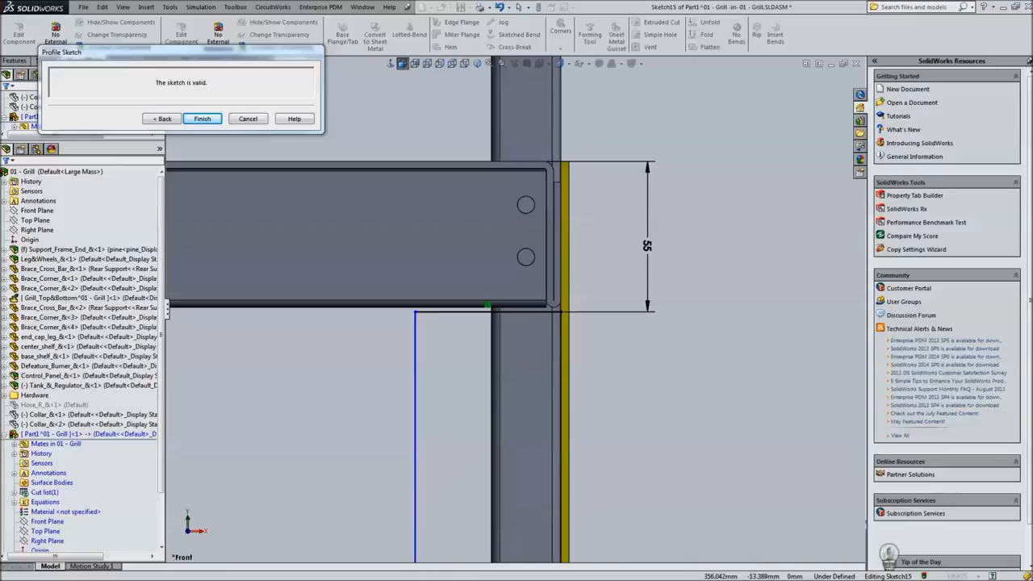
{"action": "mouse_move", "coordinate": [415, 403]}
{"action": "left_mouse_down"}
{"action": "mouse_move", "coordinate": [514, 405]}
{"action": "mouse_move", "coordinate": [497, 405]}
{"action": "left_mouse_up"}
{"action": "key", "text": "Escape"}
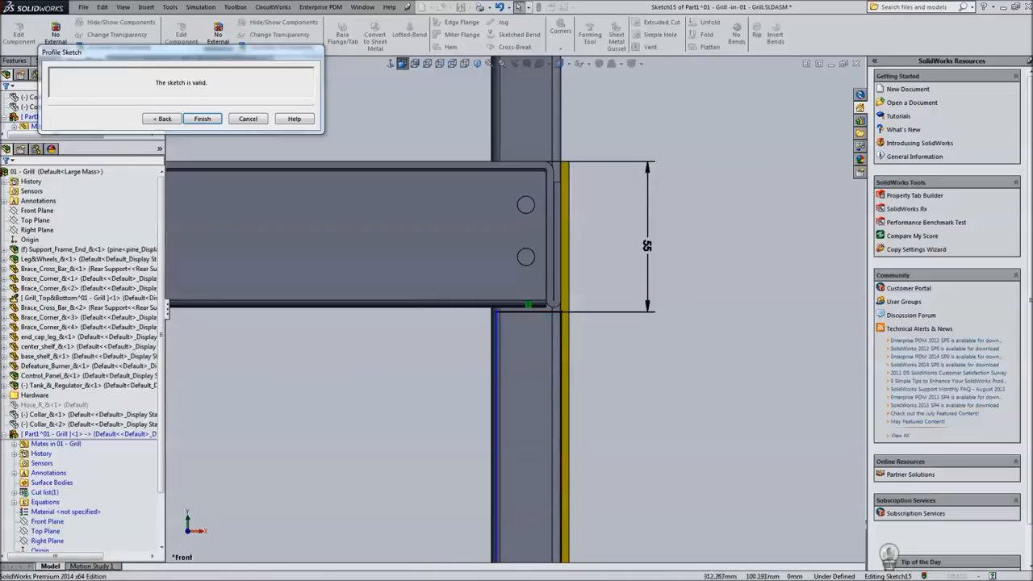
{"action": "left_click", "coordinate": [162, 119]}
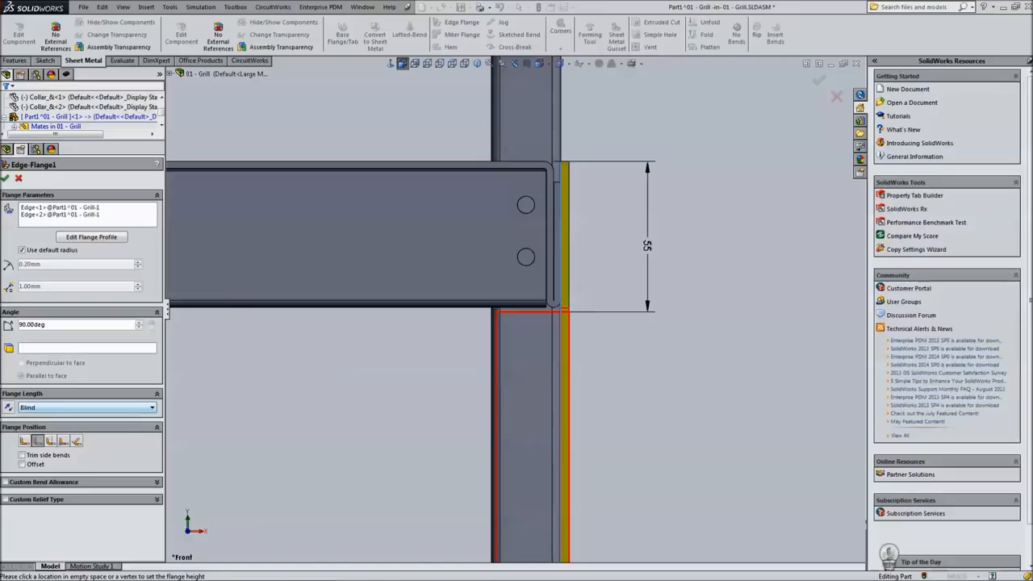
{"action": "left_click", "coordinate": [88, 408]}
{"action": "left_click", "coordinate": [89, 408]}
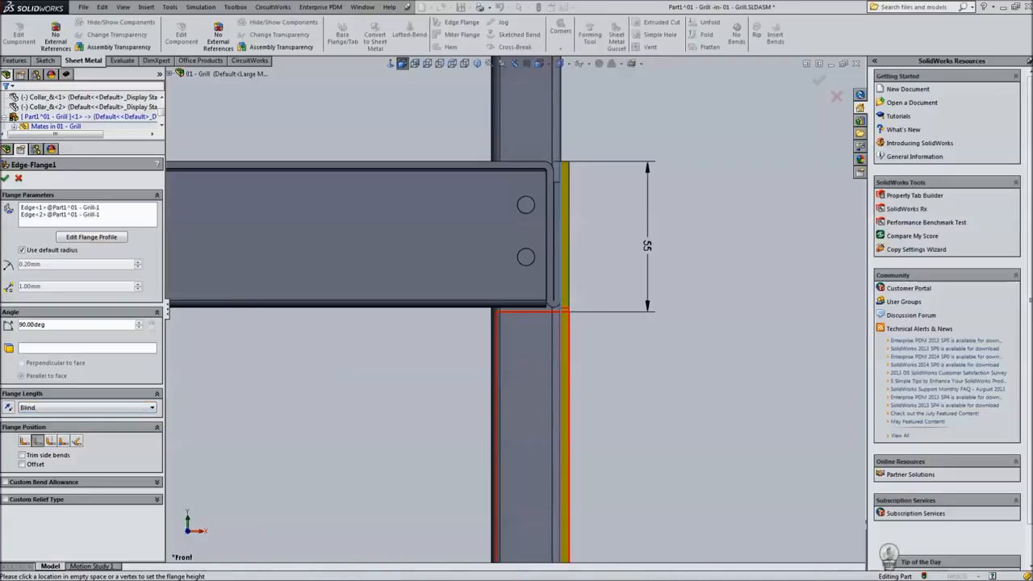
{"action": "left_click", "coordinate": [89, 407]}
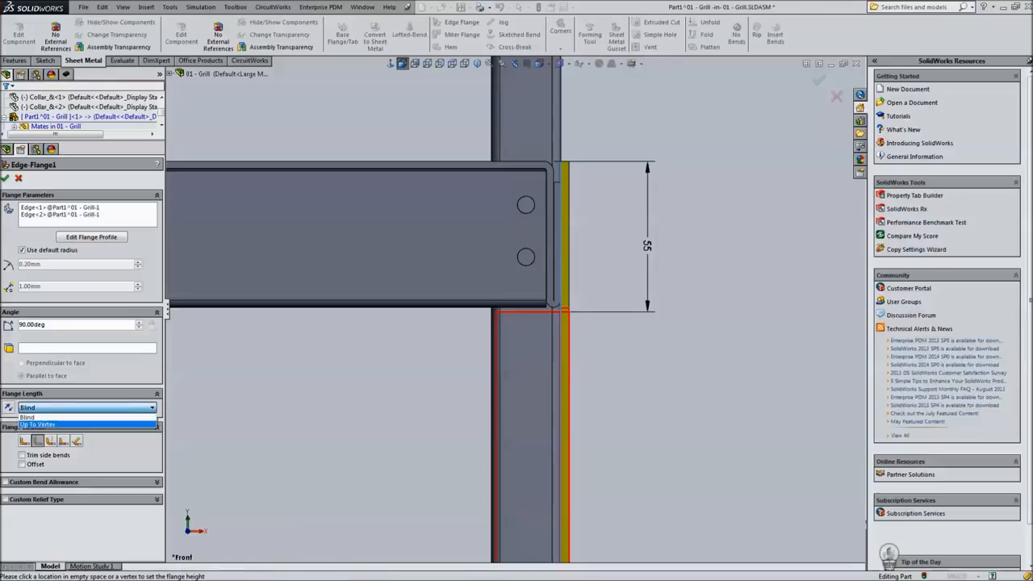
{"action": "left_click", "coordinate": [74, 418]}
{"action": "left_click", "coordinate": [74, 209]}
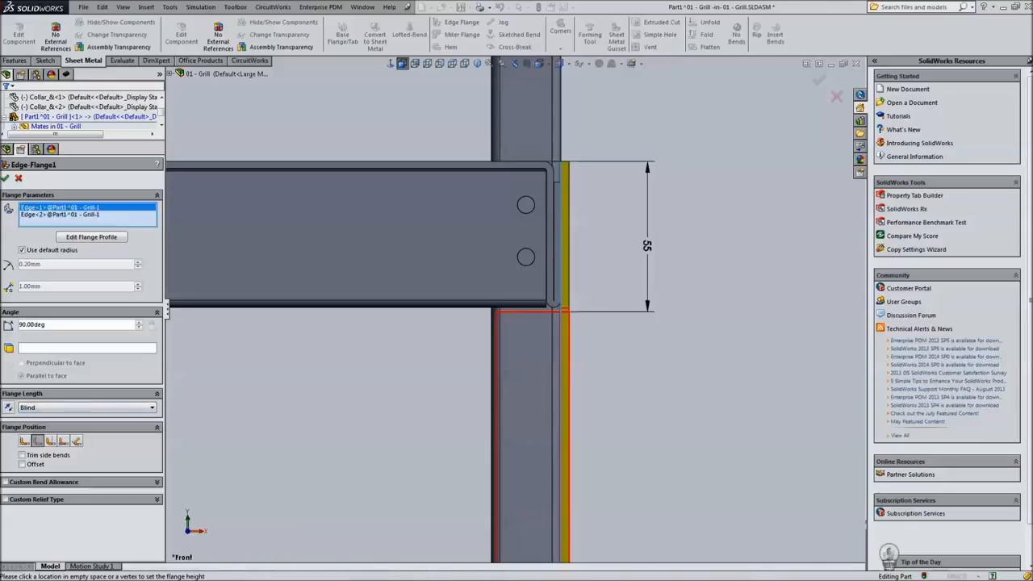
{"action": "left_click", "coordinate": [91, 236]}
- Make the profile's inner vertical line collinear with the support leg's inner vertical edge
{"action": "scroll", "coordinate": [512, 311], "scroll_direction": "down", "scroll_amount": 3}
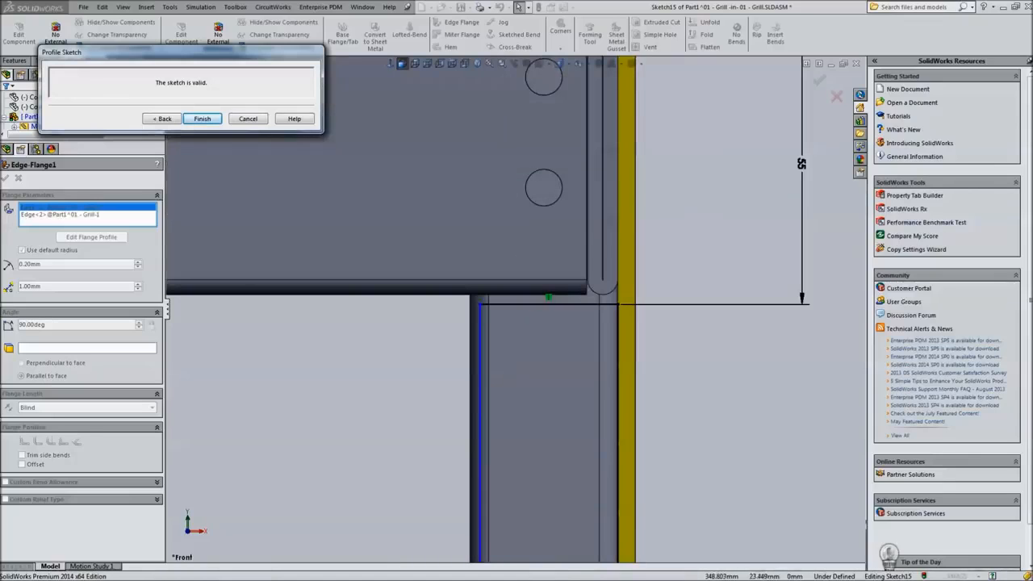
{"action": "left_click", "coordinate": [548, 300]}
{"action": "left_click_drag", "start_coordinate": [484, 315], "coordinate": [500, 314]}
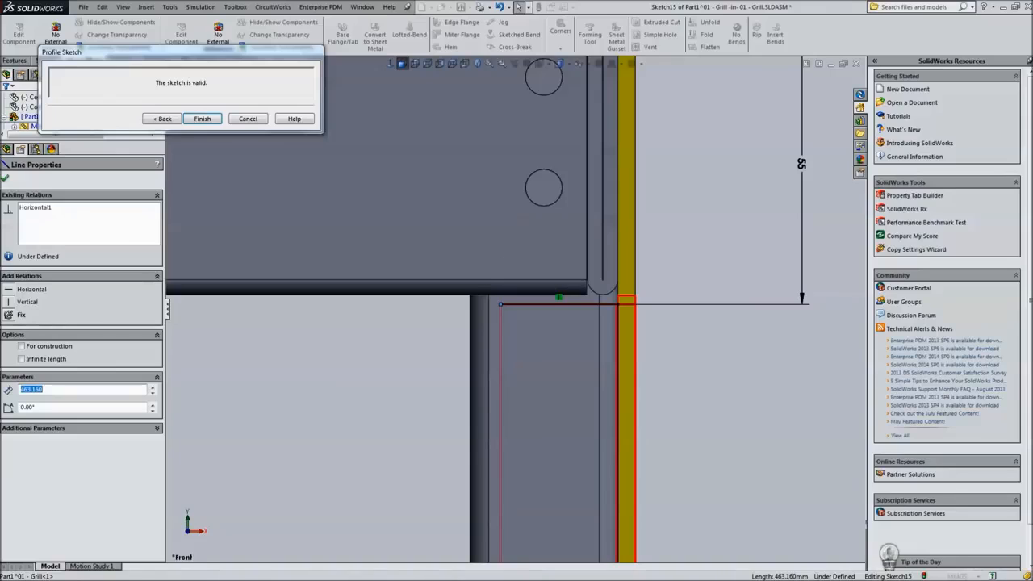
{"action": "left_click", "coordinate": [488, 323]}
{"action": "left_click", "coordinate": [500, 321], "text": "ctrl"}
{"action": "left_click", "coordinate": [518, 296]}
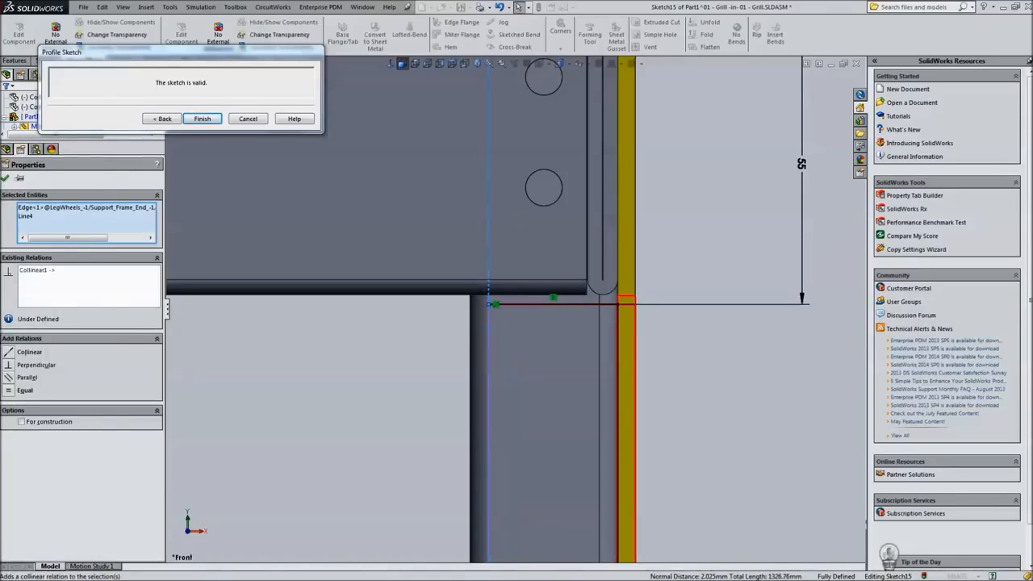
{"action": "key", "text": "Escape"}
{"action": "scroll", "coordinate": [515, 310], "scroll_direction": "up", "scroll_amount": 3}
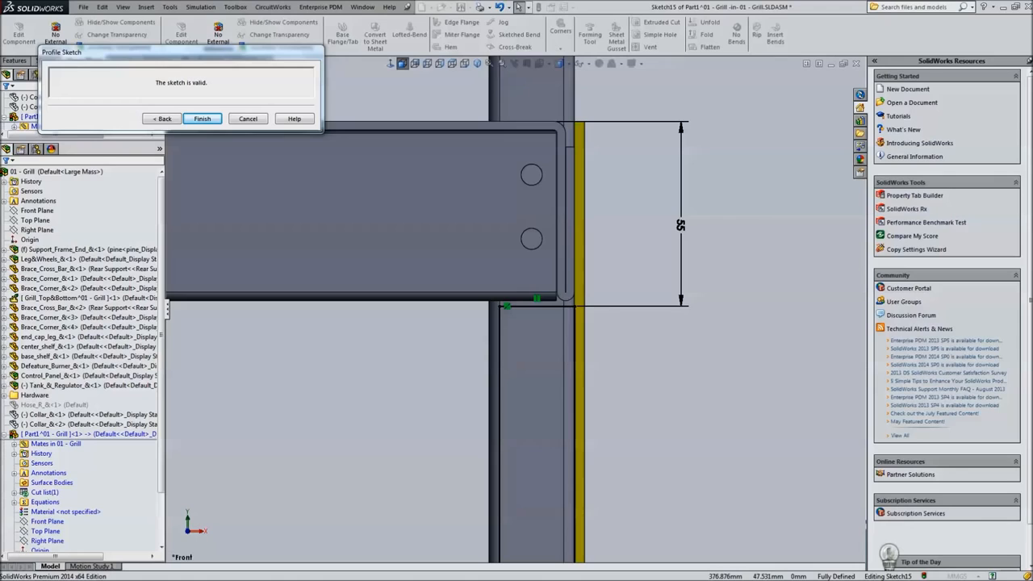
- Edit the second edge's flange profile and lower its upper horizontal line to just below the center shelf
{"action": "scroll", "coordinate": [516, 323], "scroll_direction": "up", "scroll_amount": 5}
{"action": "scroll", "coordinate": [529, 387], "scroll_direction": "down", "scroll_amount": 6}
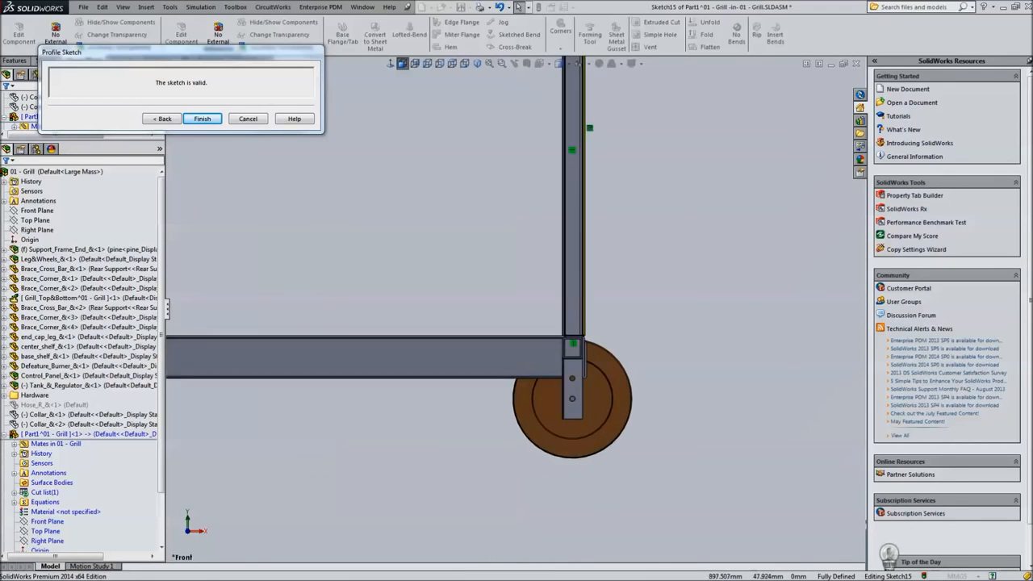
{"action": "scroll", "coordinate": [588, 307], "scroll_direction": "down", "scroll_amount": 4}
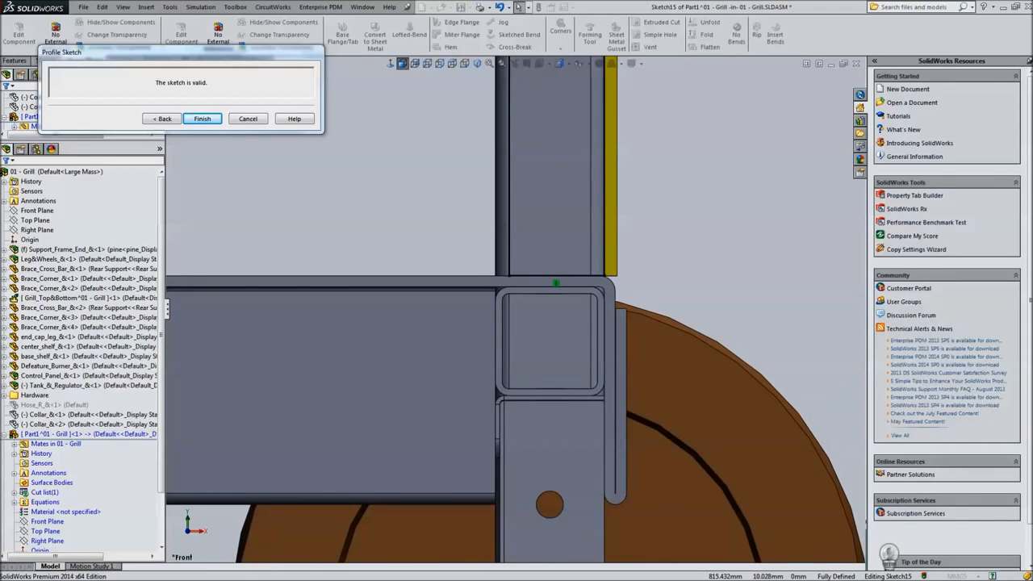
{"action": "scroll", "coordinate": [565, 323], "scroll_direction": "up", "scroll_amount": 5}
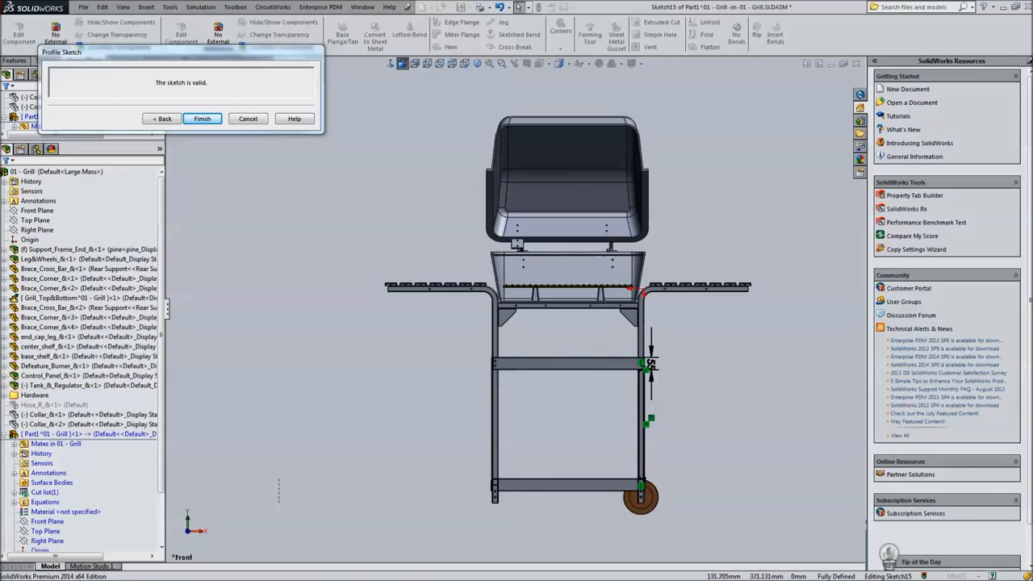
{"action": "scroll", "coordinate": [614, 338], "scroll_direction": "down", "scroll_amount": 3}
{"action": "scroll", "coordinate": [465, 415], "scroll_direction": "down", "scroll_amount": 4}
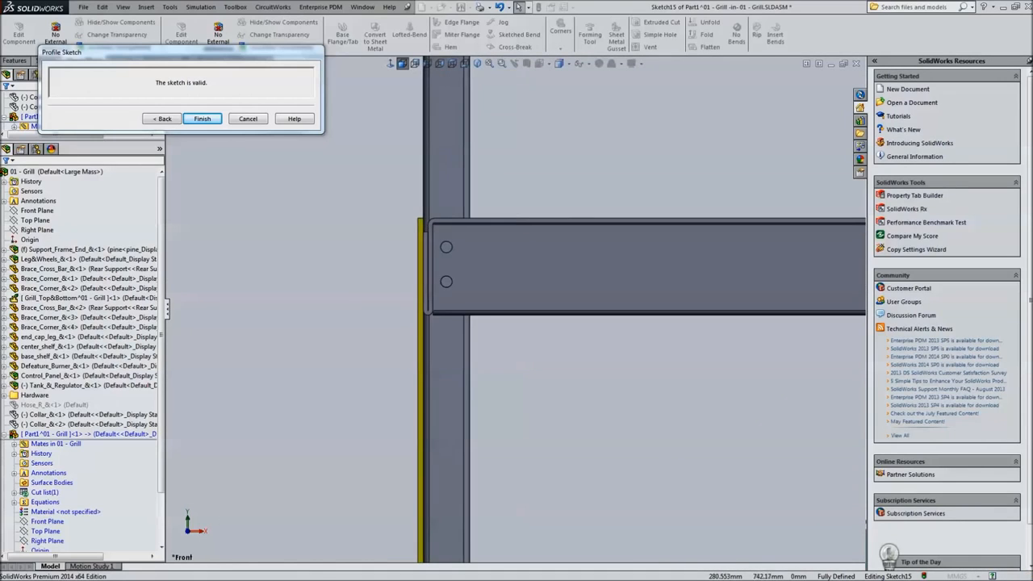
{"action": "left_click", "coordinate": [162, 118]}
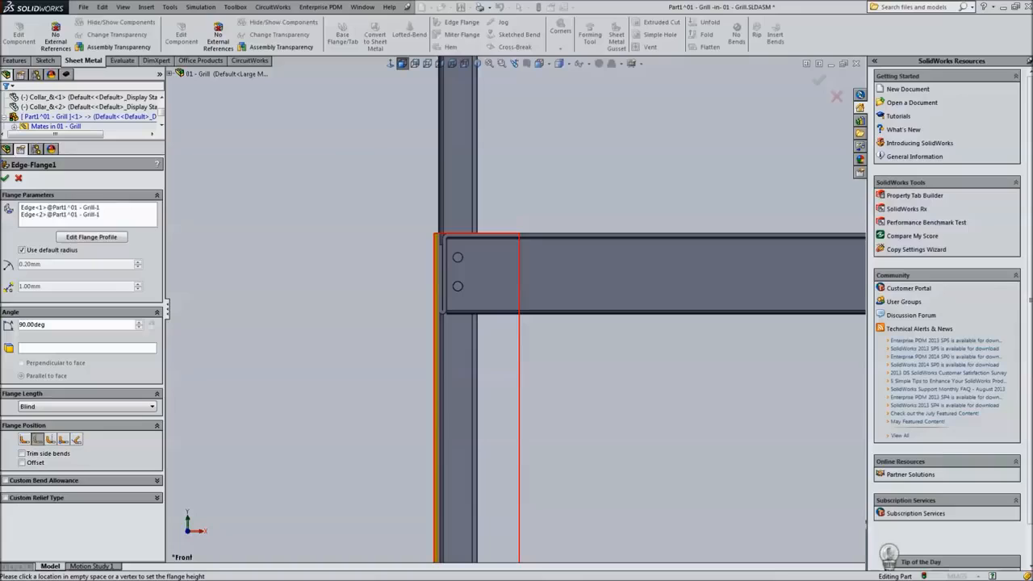
{"action": "left_click", "coordinate": [91, 237]}
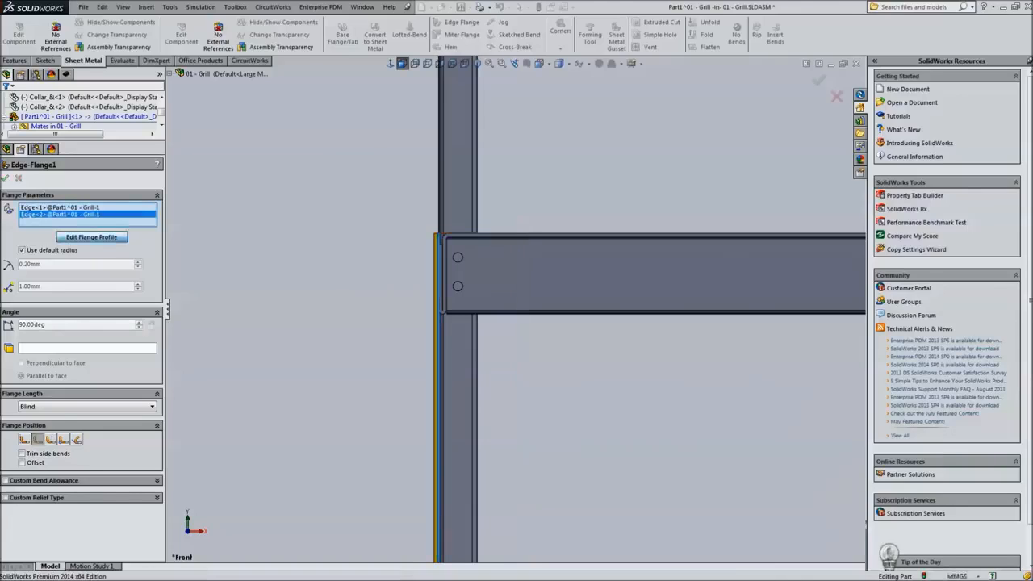
{"action": "scroll", "coordinate": [510, 330], "scroll_direction": "down", "scroll_amount": 3}
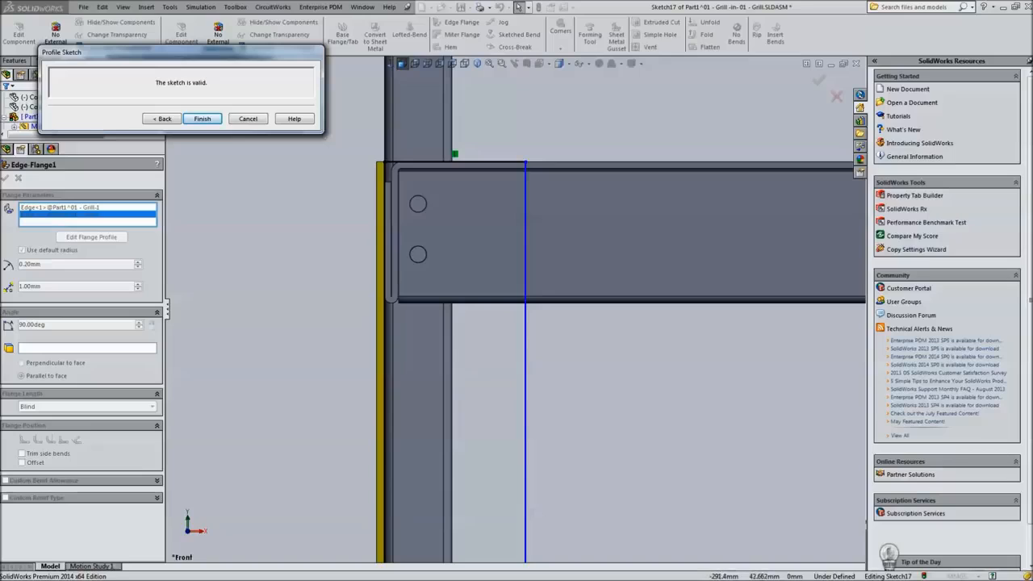
{"action": "left_click_drag", "start_coordinate": [493, 163], "coordinate": [455, 323]}
{"action": "scroll", "coordinate": [514, 309], "scroll_direction": "up", "scroll_amount": 8}
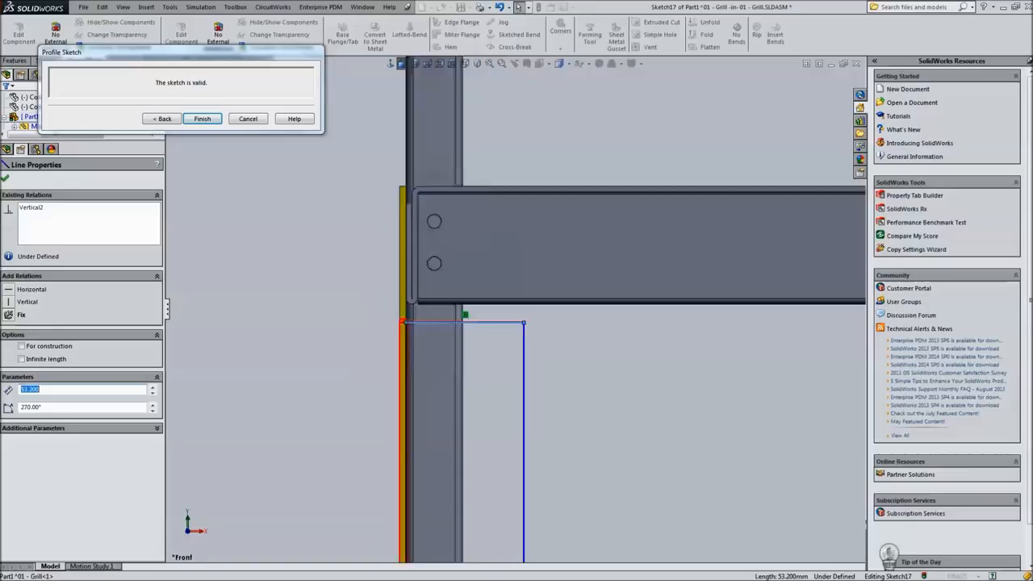
{"action": "middle_click_drag", "start_coordinate": [514, 309], "coordinate": [318, 293], "text": "ctrl"}
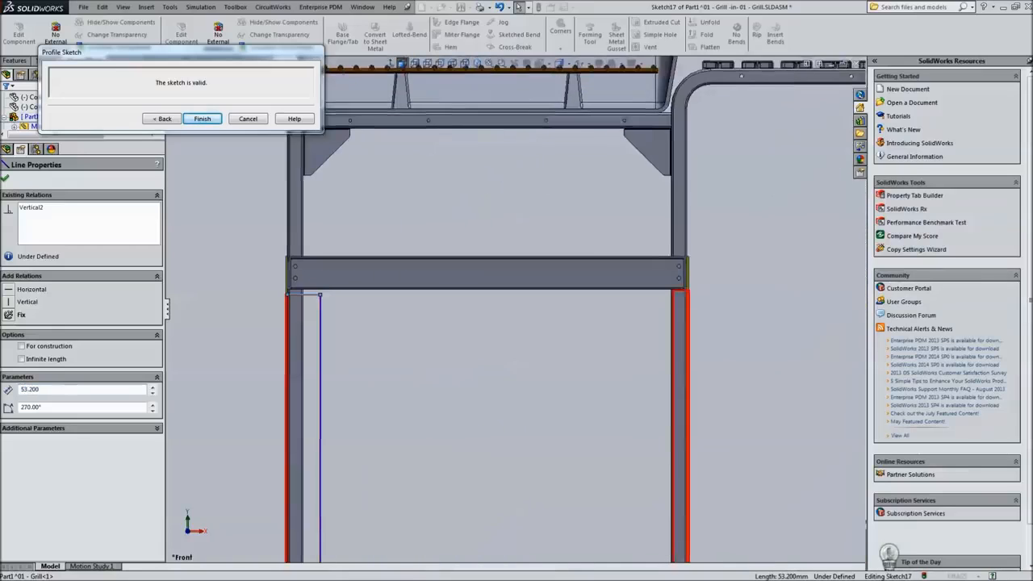
{"action": "scroll", "coordinate": [655, 311], "scroll_direction": "down", "scroll_amount": 9}
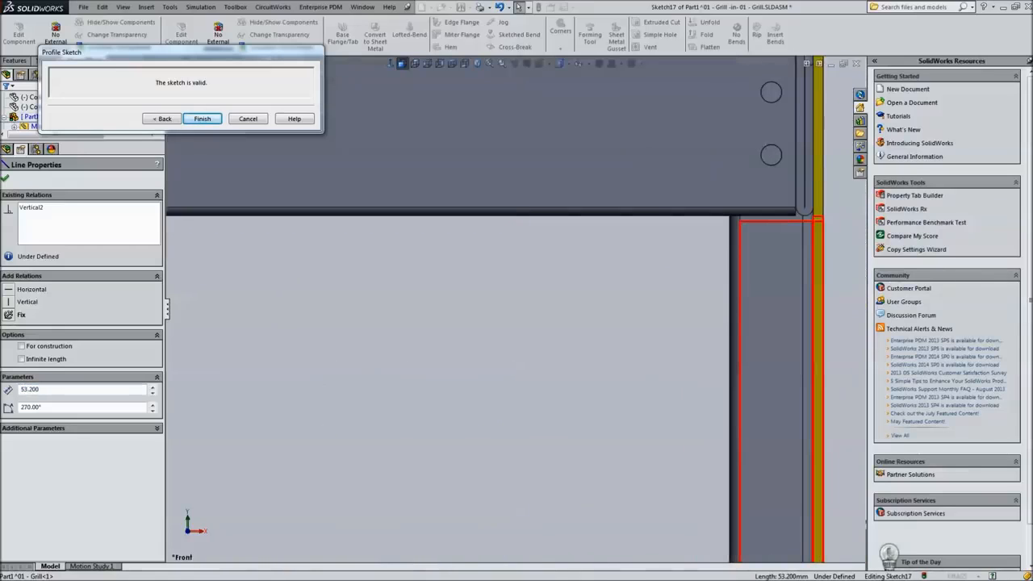
{"action": "left_click", "coordinate": [802, 311], "text": "ctrl"}
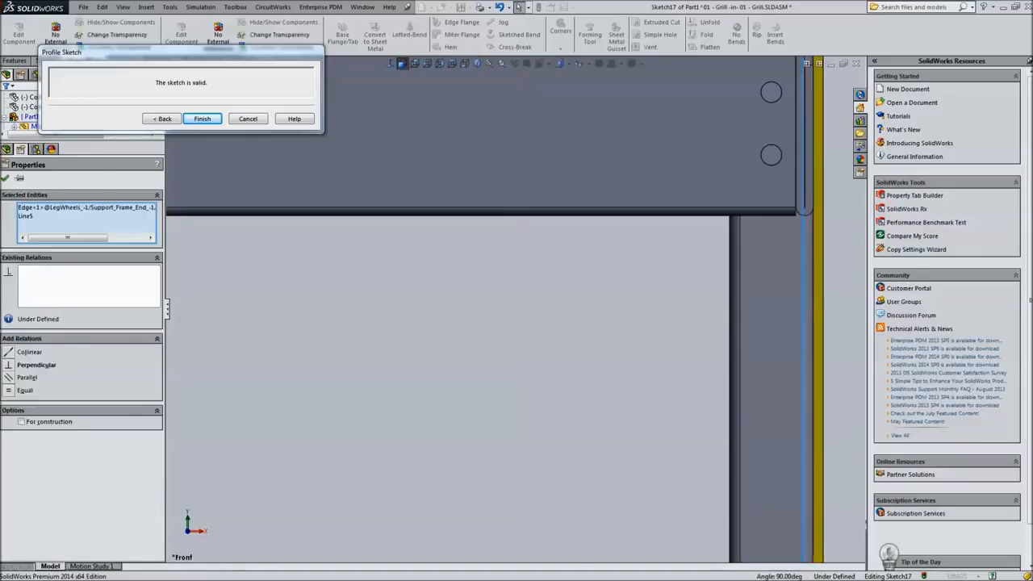
{"action": "left_click", "coordinate": [823, 287]}
{"action": "scroll", "coordinate": [515, 309], "scroll_direction": "up", "scroll_amount": 8}
{"action": "scroll", "coordinate": [532, 309], "scroll_direction": "down", "scroll_amount": 7}
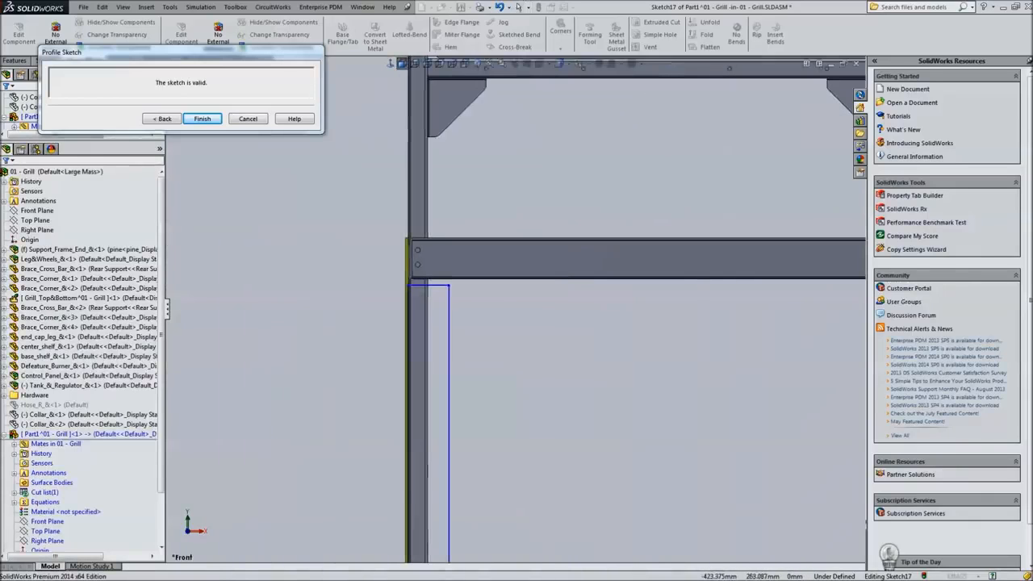
- Make the second profile's inner vertical line collinear with the adjacent support leg's inner vertical edge
{"action": "left_click", "coordinate": [613, 403]}
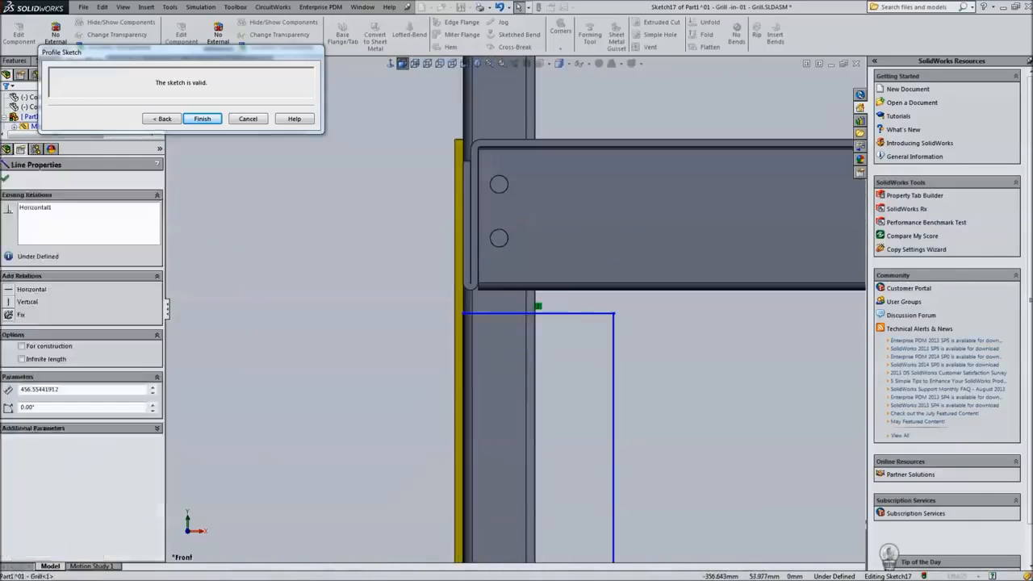
{"action": "left_click", "coordinate": [526, 319], "text": "ctrl"}
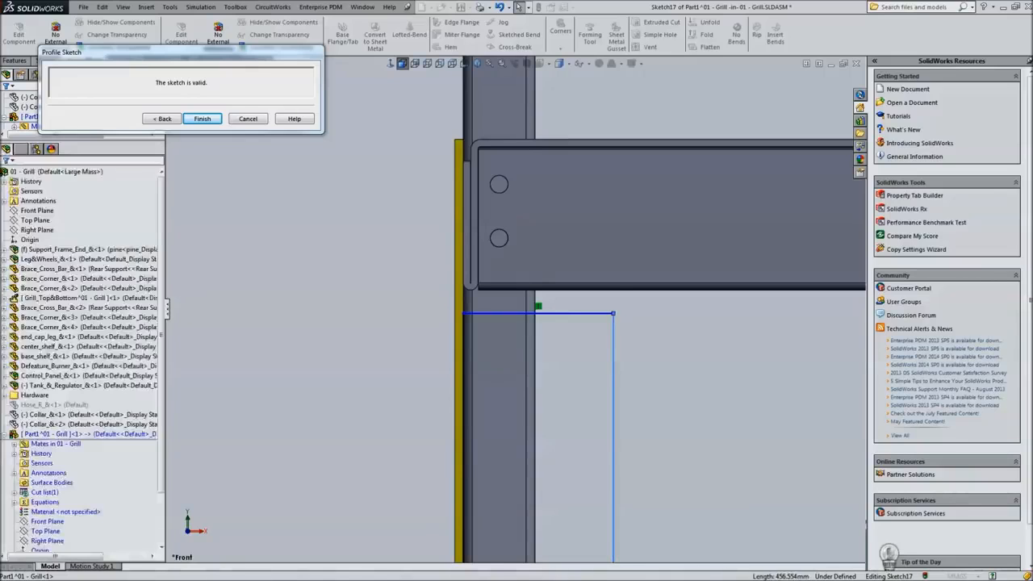
{"action": "left_click", "coordinate": [555, 289]}
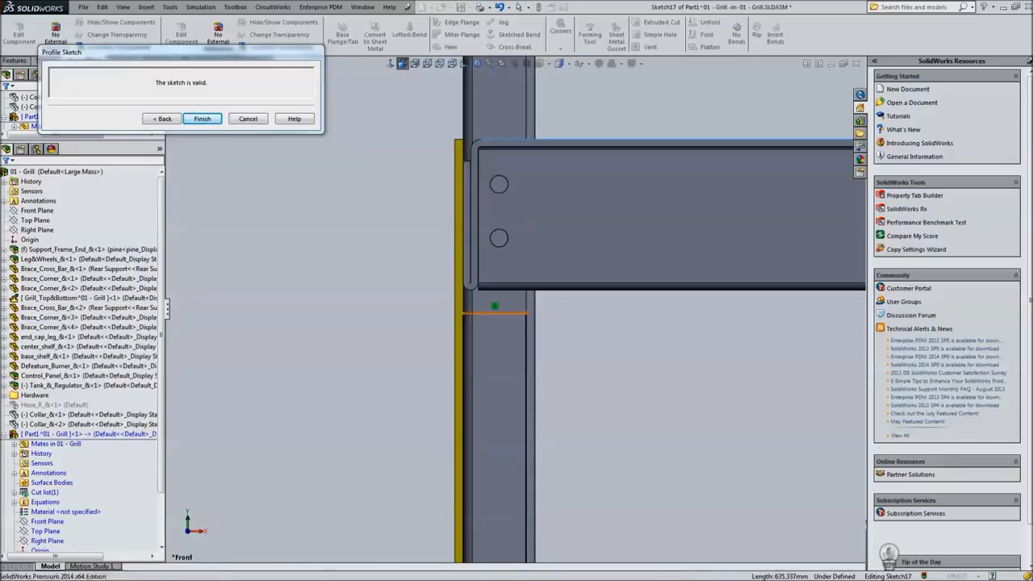
- Dimension the second profile's upper line 55 mm below the center shelf's top edge and return to the flange settings
{"action": "left_click", "coordinate": [487, 313]}
{"action": "left_click", "coordinate": [390, 264]}
{"action": "type", "text": "55"}
{"action": "key", "text": "Return"}
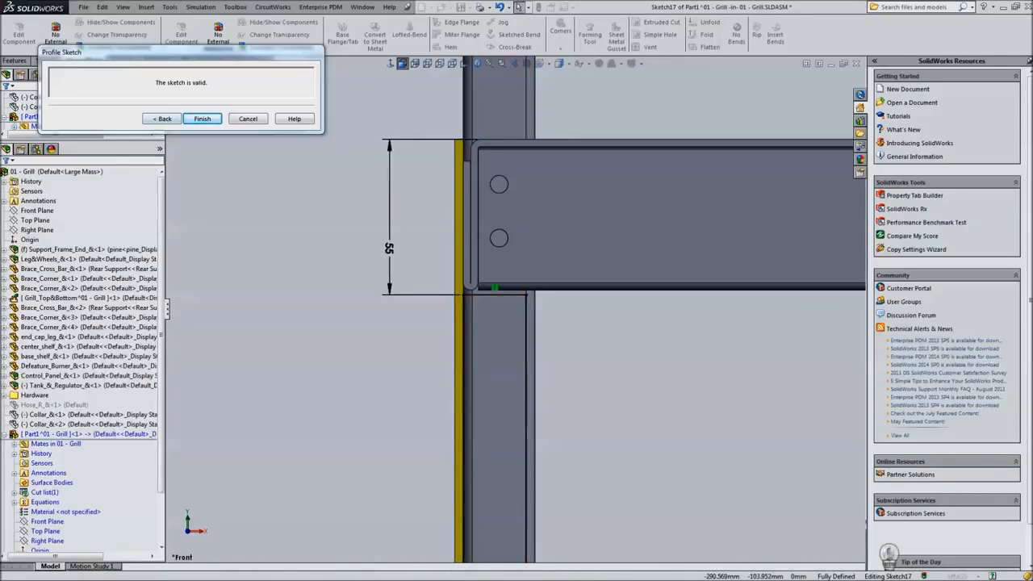
{"action": "key", "text": "Return"}
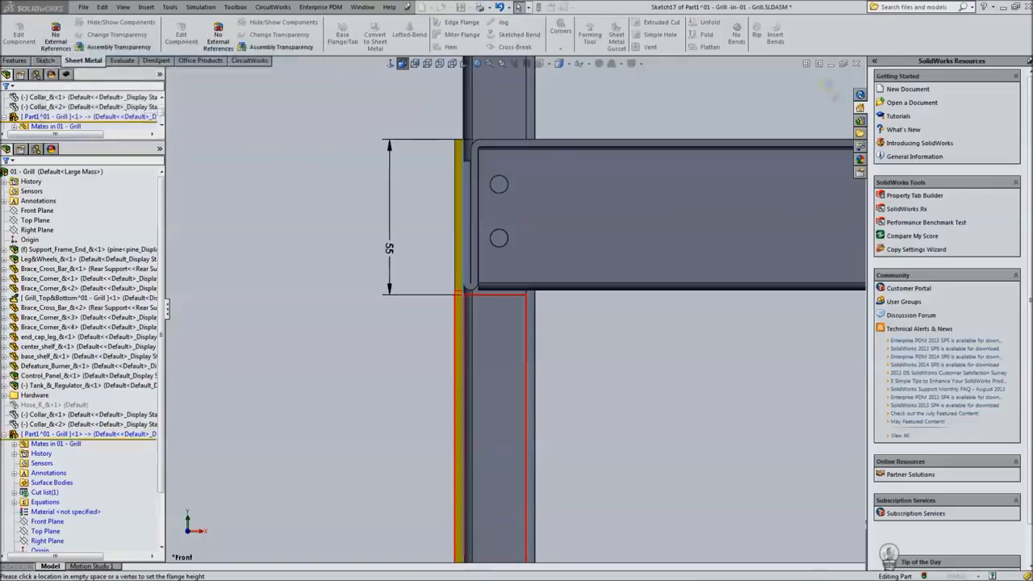
- Turn off Hide All Types and toggle the display of curves
{"action": "left_click", "coordinate": [123, 8]}
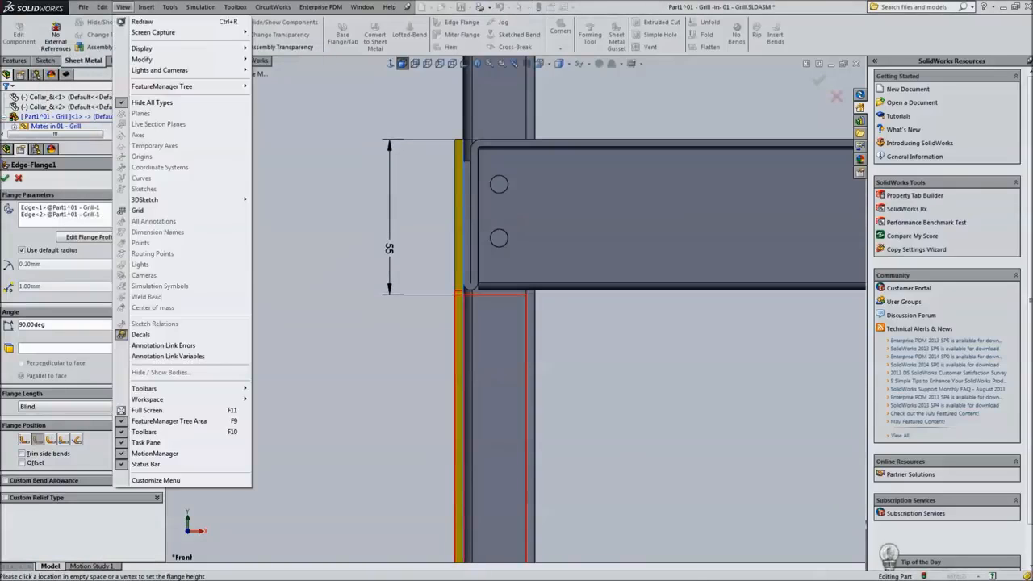
{"action": "left_click", "coordinate": [152, 102]}
{"action": "left_click", "coordinate": [123, 7]}
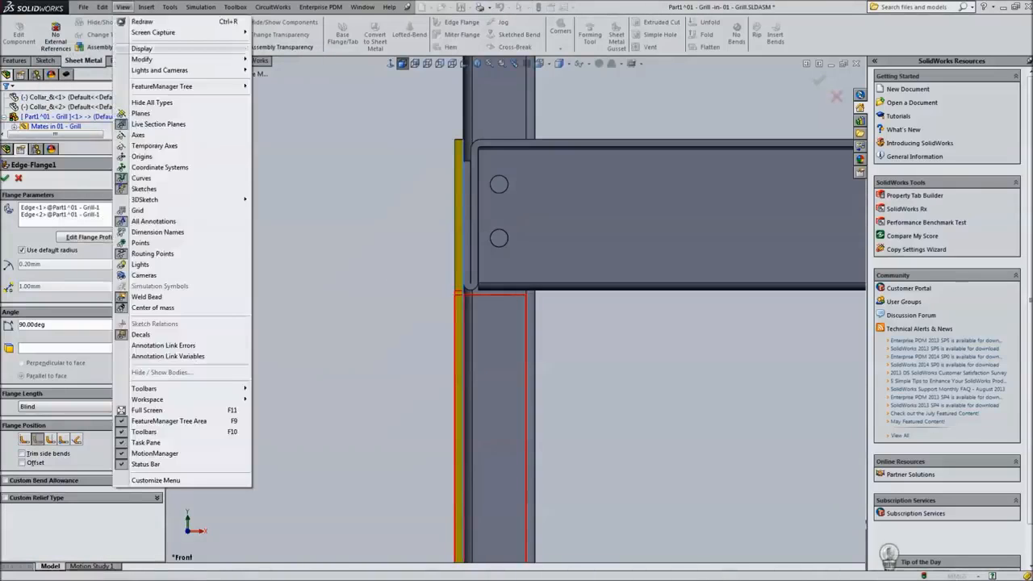
{"action": "left_click", "coordinate": [142, 179]}
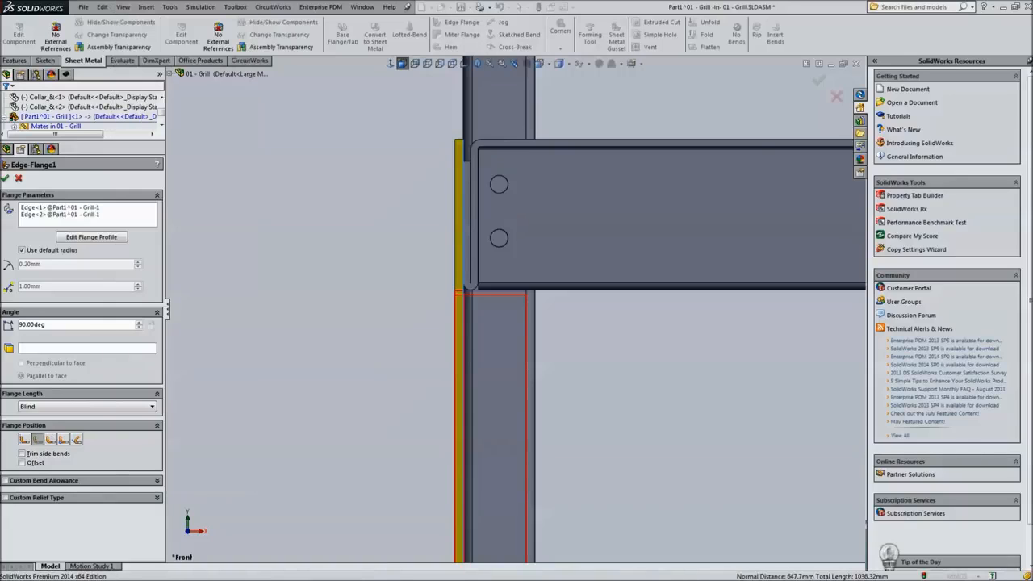
- Reopen the second edge's flange profile to check it against the shelf and leg, and return to the flange settings
{"action": "left_click", "coordinate": [59, 215]}
{"action": "left_click", "coordinate": [91, 237]}
{"action": "scroll", "coordinate": [516, 310], "scroll_direction": "up", "scroll_amount": 3}
{"action": "scroll", "coordinate": [518, 310], "scroll_direction": "up", "scroll_amount": 3}
{"action": "mouse_move", "coordinate": [518, 310]}
{"action": "middle_mouse_down", "text": "ctrl"}
{"action": "mouse_move", "coordinate": [246, 259]}
{"action": "mouse_move", "coordinate": [269, 260]}
{"action": "middle_mouse_up", "text": "ctrl"}
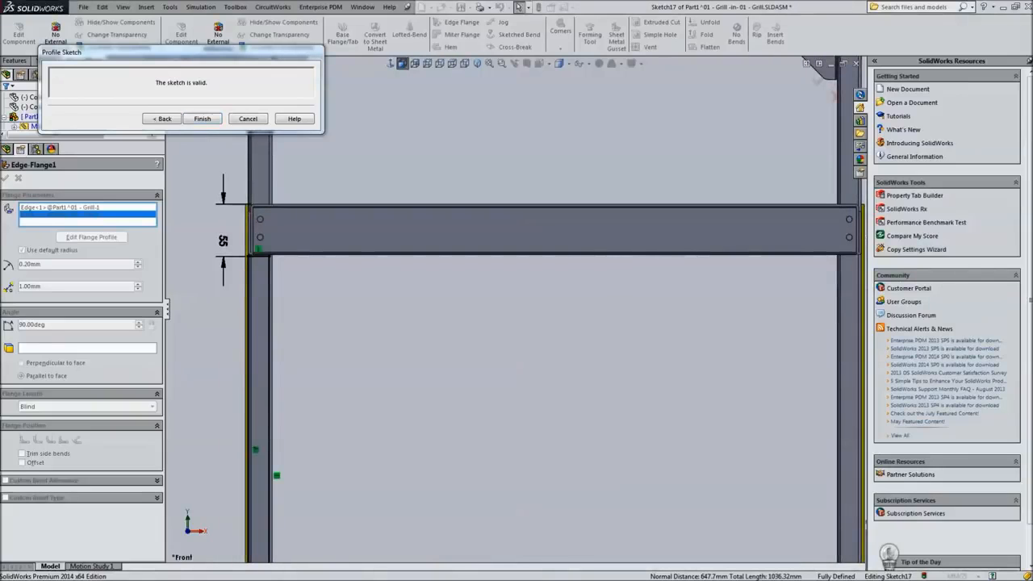
{"action": "left_click", "coordinate": [162, 119]}
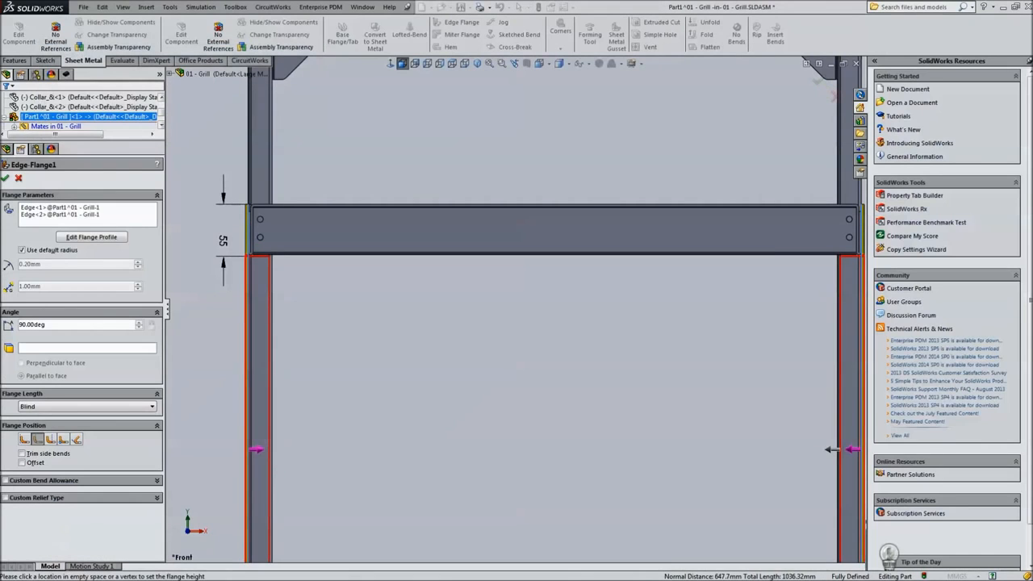
- Set the rear return flanges' position to Material Inside and accept the edge flange
{"action": "middle_click_drag", "start_coordinate": [518, 323], "coordinate": [375, 336]}
{"action": "scroll", "coordinate": [714, 268], "scroll_direction": "down", "scroll_amount": 7}
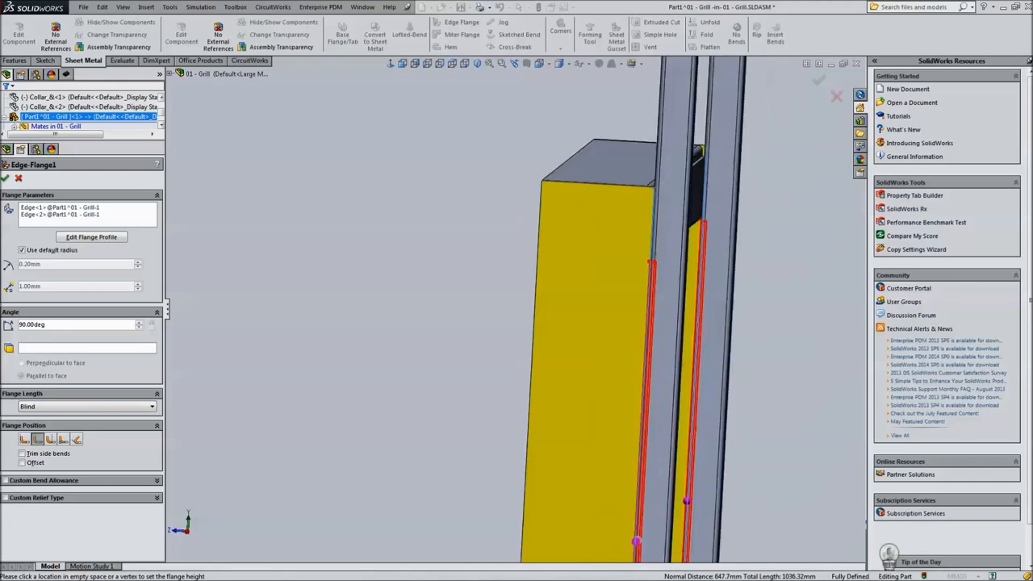
{"action": "scroll", "coordinate": [532, 234], "scroll_direction": "down", "scroll_amount": 5}
{"action": "middle_click_drag", "start_coordinate": [516, 306], "coordinate": [519, 339]}
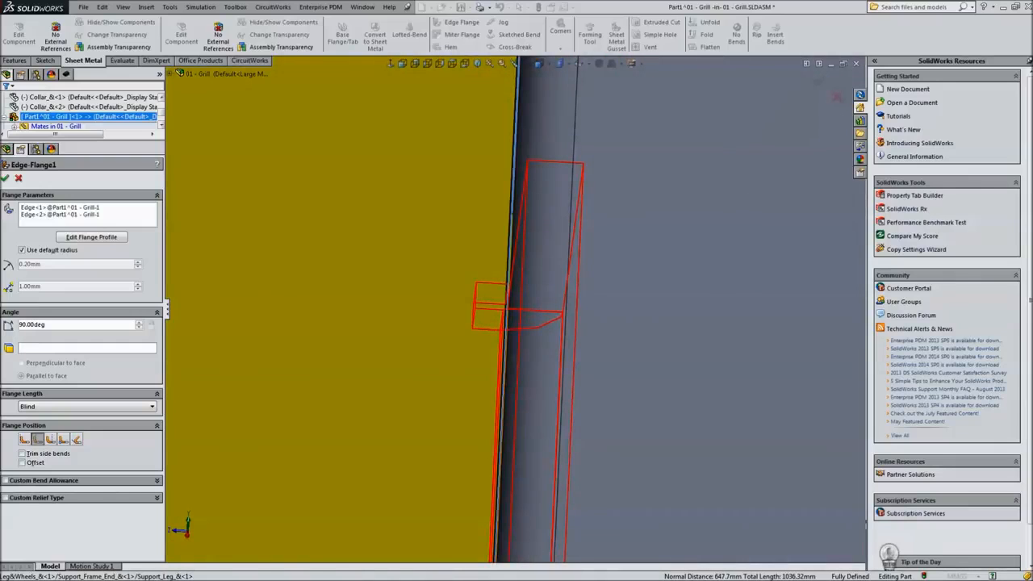
{"action": "left_click", "coordinate": [25, 440]}
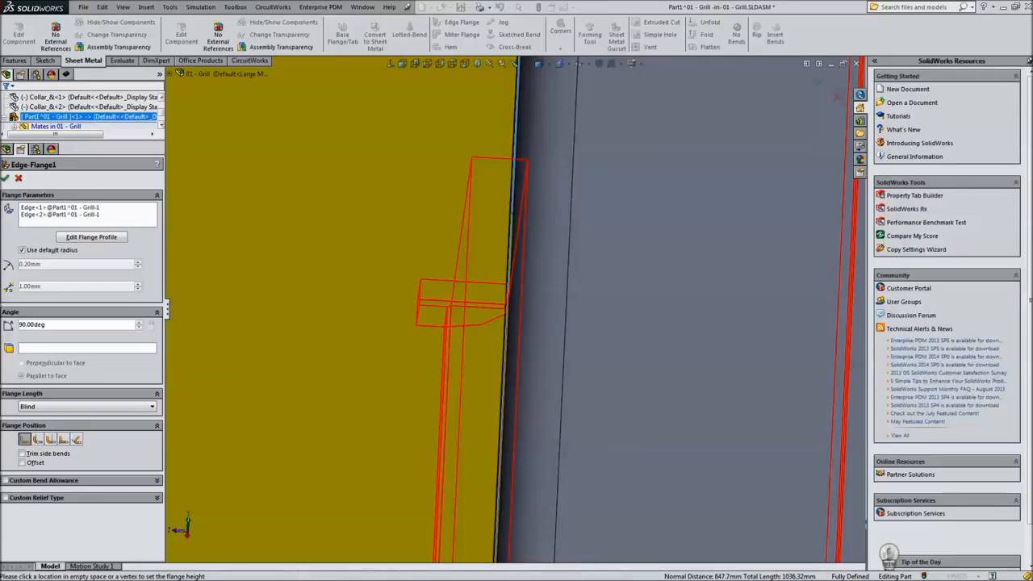
{"action": "left_click", "coordinate": [5, 178]}
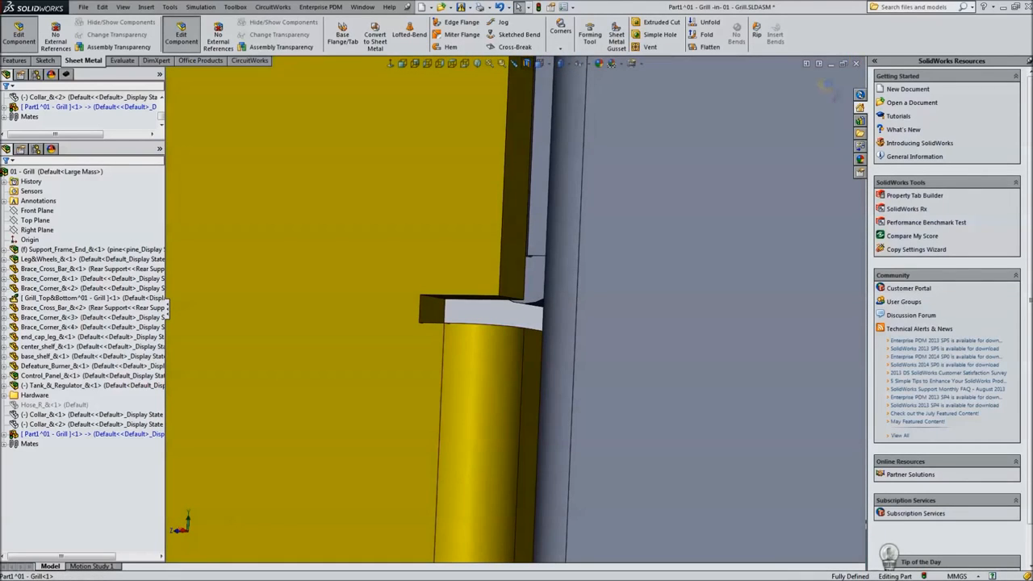
- Edit the rear return flange feature Edge-Flange2 to use a custom relief of type Tear
{"action": "left_click", "coordinate": [5, 434]}
{"action": "scroll", "coordinate": [48, 440], "scroll_direction": "down", "scroll_amount": 1}
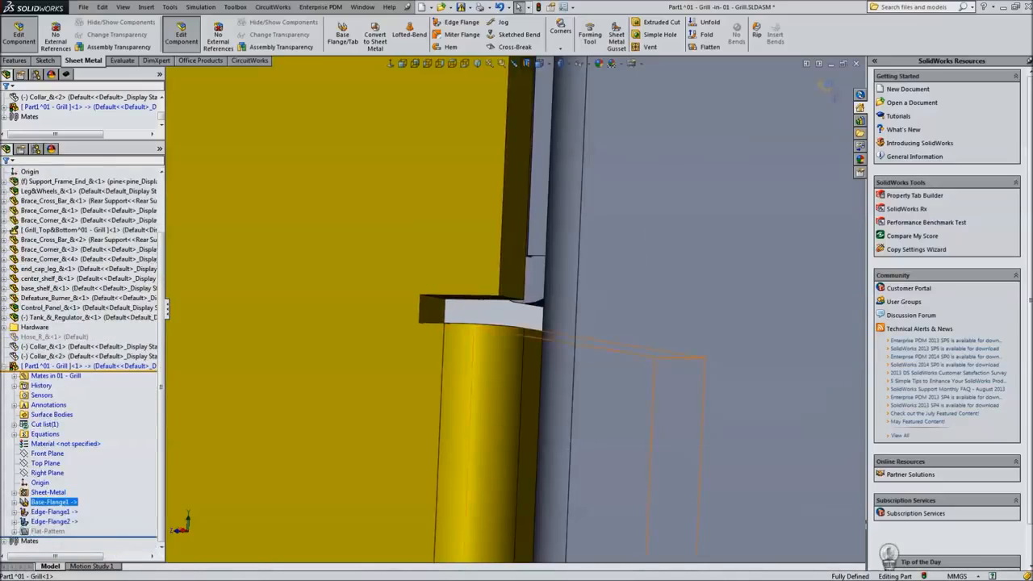
{"action": "left_click", "coordinate": [52, 521]}
{"action": "right_click", "coordinate": [50, 521]}
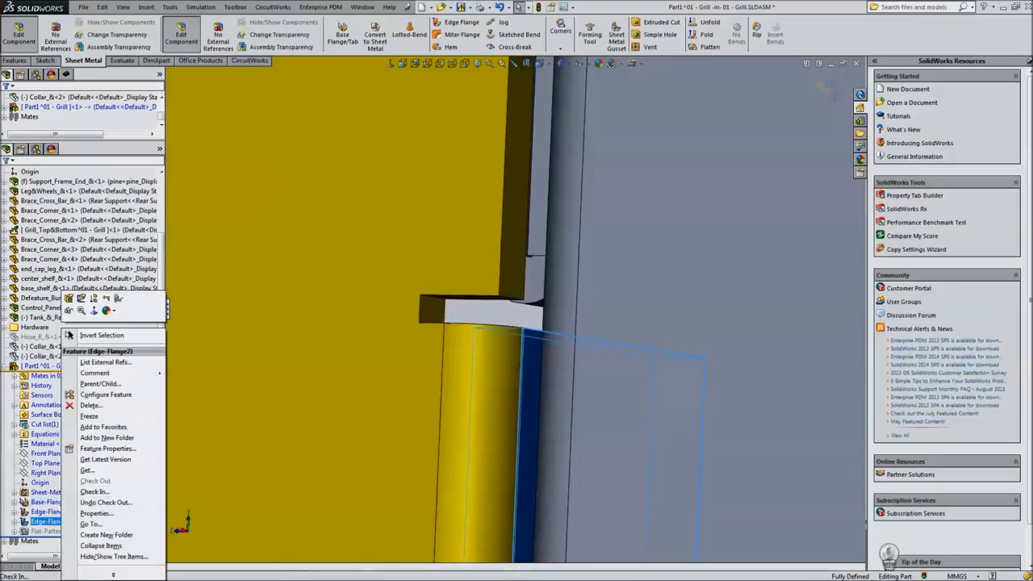
{"action": "left_click", "coordinate": [70, 298]}
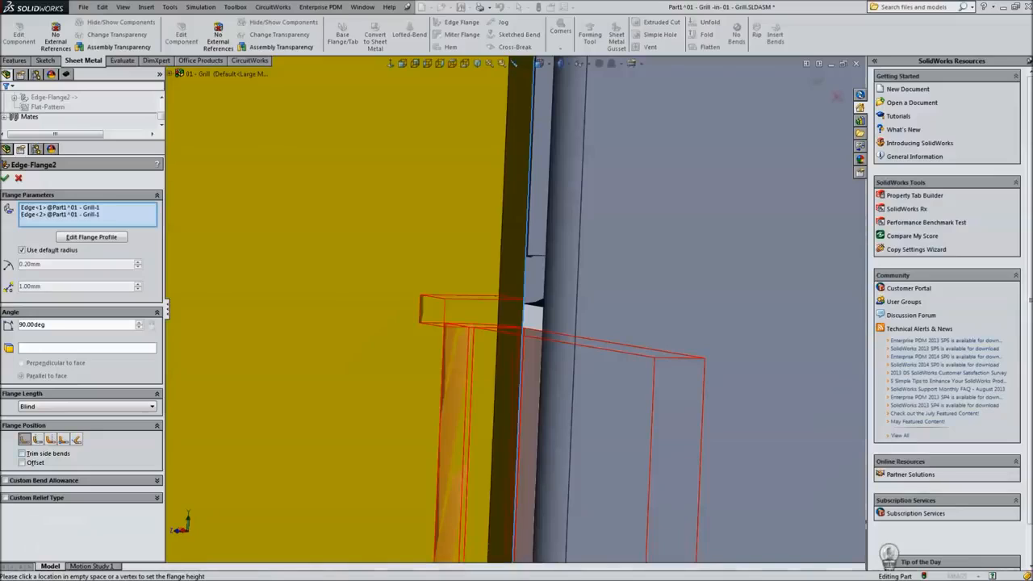
{"action": "left_click", "coordinate": [5, 497]}
{"action": "left_click", "coordinate": [87, 511]}
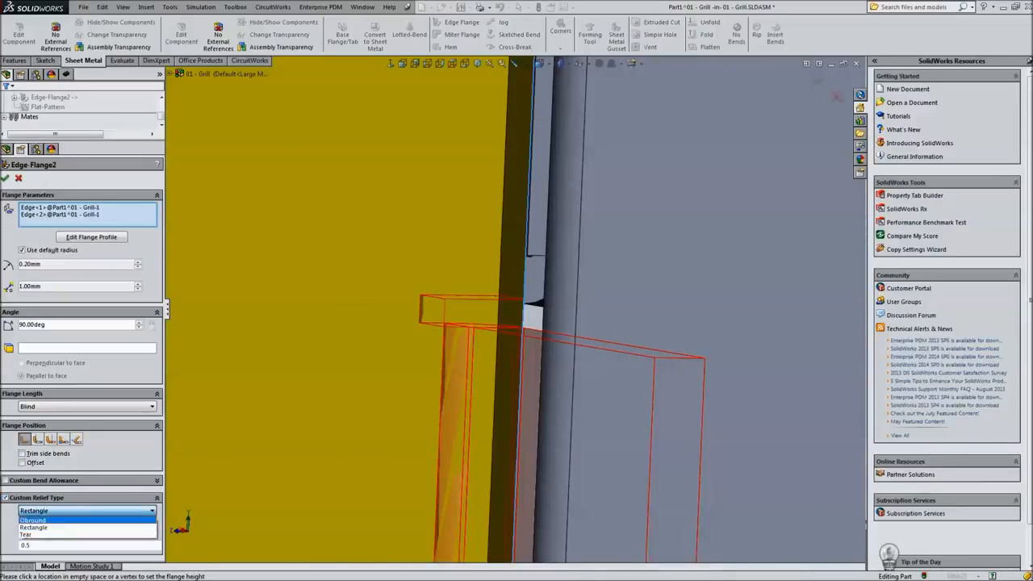
{"action": "left_click", "coordinate": [32, 535]}
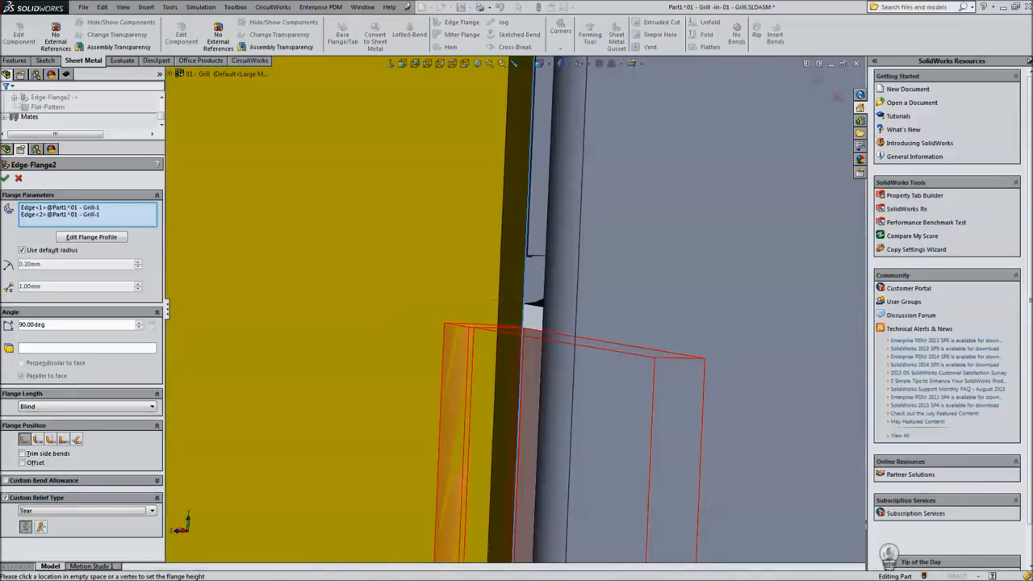
{"action": "left_click", "coordinate": [5, 178]}
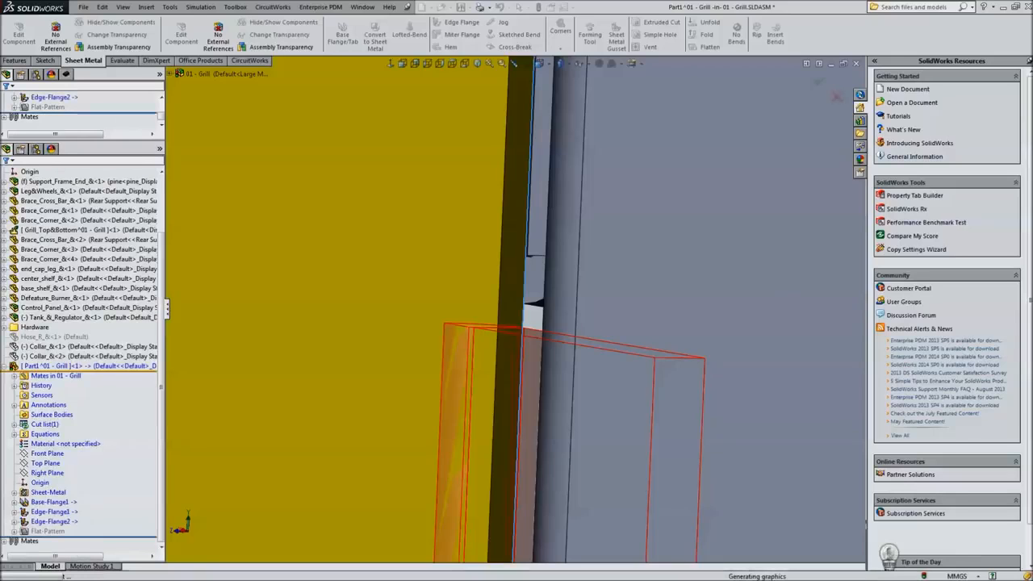
- Examine the return flange's upper relief and the panel's lower corner against the base shelf and leg
{"action": "middle_click_drag", "start_coordinate": [452, 387], "coordinate": [484, 387]}
{"action": "scroll", "coordinate": [512, 315], "scroll_direction": "up", "scroll_amount": 6}
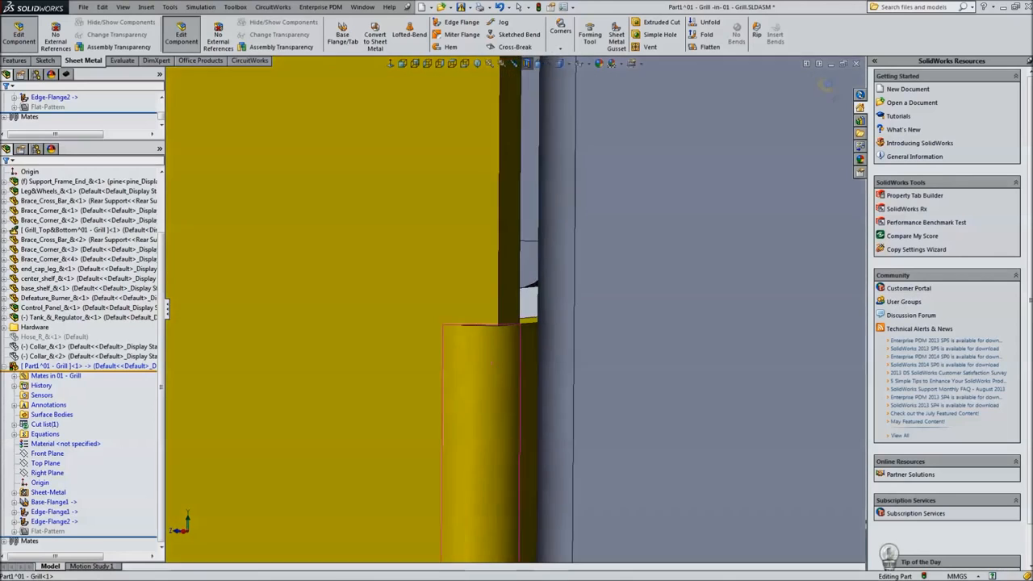
{"action": "scroll", "coordinate": [515, 308], "scroll_direction": "up", "scroll_amount": 7}
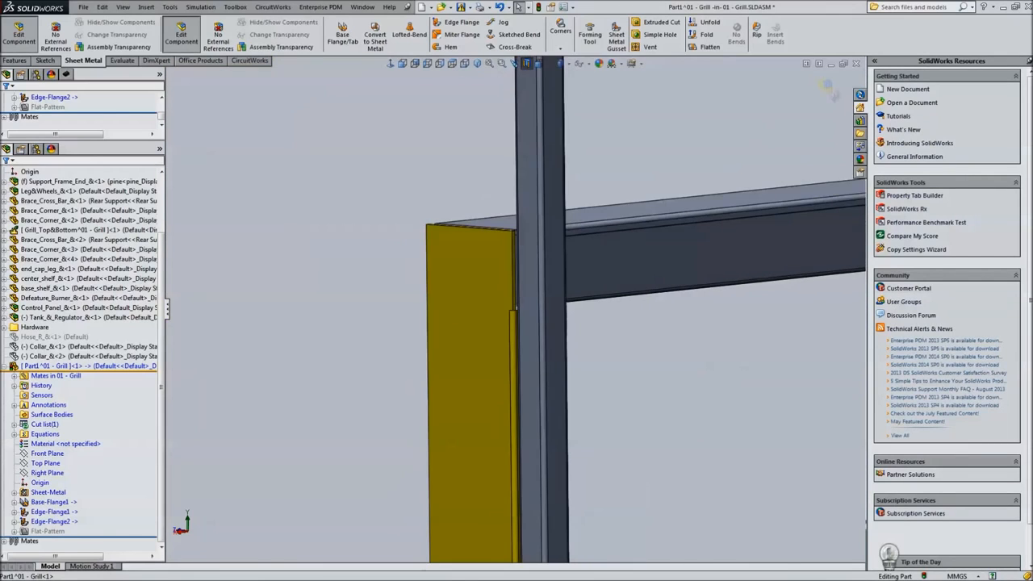
{"action": "scroll", "coordinate": [527, 516], "scroll_direction": "down", "scroll_amount": 4}
{"action": "scroll", "coordinate": [516, 309], "scroll_direction": "up", "scroll_amount": 5}
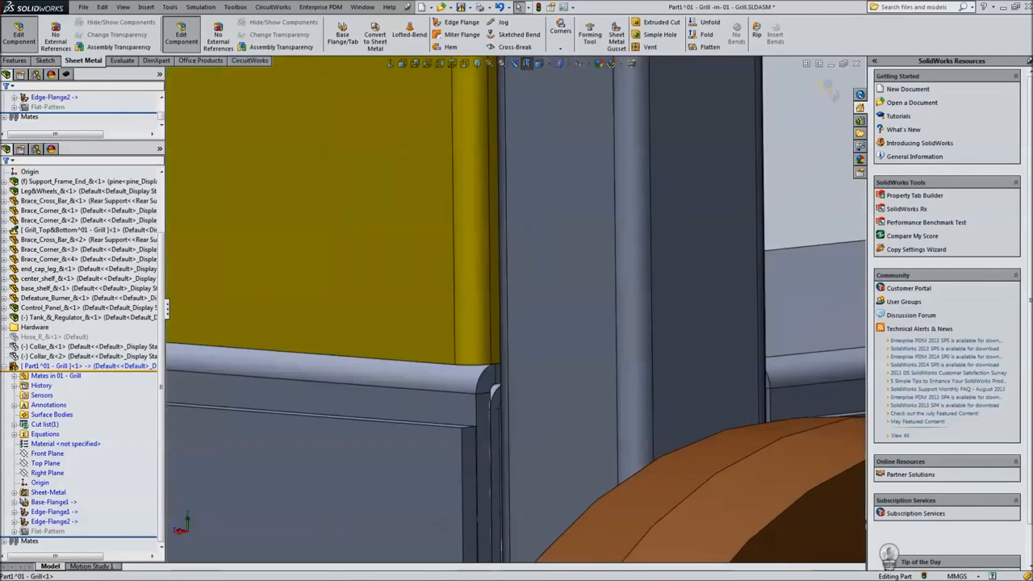
- Examine the rear return flanges' upper ends against the center shelf and legs from outside and inside on both sides of the grill
{"action": "scroll", "coordinate": [517, 309], "scroll_direction": "up", "scroll_amount": 1}
{"action": "middle_click_drag", "start_coordinate": [517, 178], "coordinate": [516, 516], "text": "ctrl"}
{"action": "scroll", "coordinate": [526, 254], "scroll_direction": "down", "scroll_amount": 3}
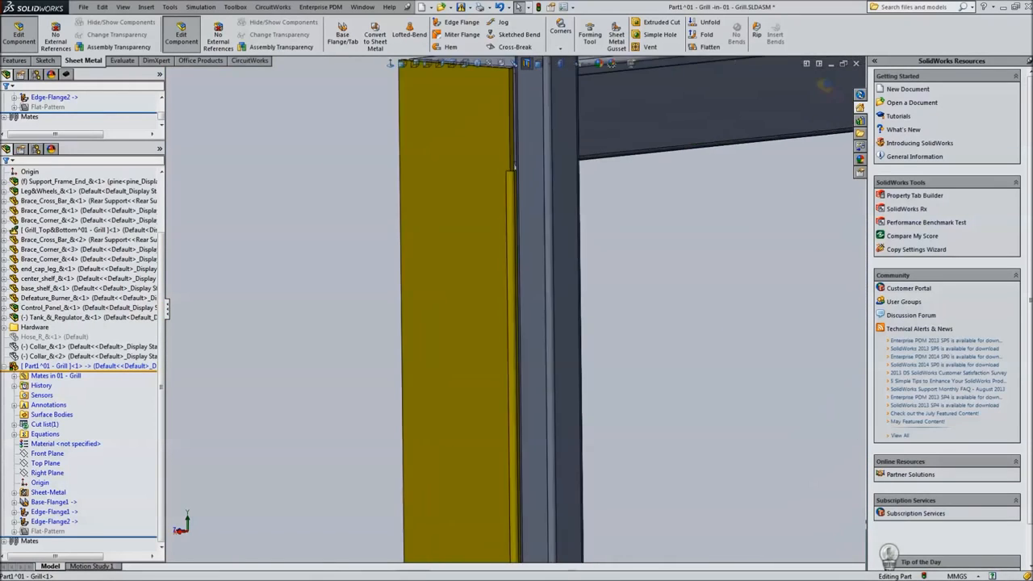
{"action": "scroll", "coordinate": [526, 254], "scroll_direction": "down", "scroll_amount": 2}
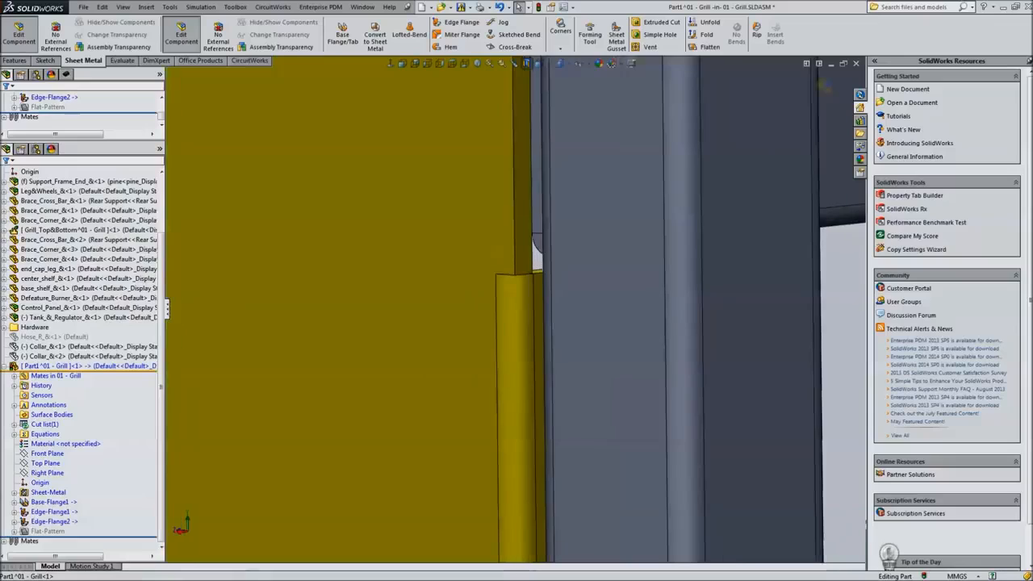
{"action": "scroll", "coordinate": [521, 292], "scroll_direction": "up", "scroll_amount": 3}
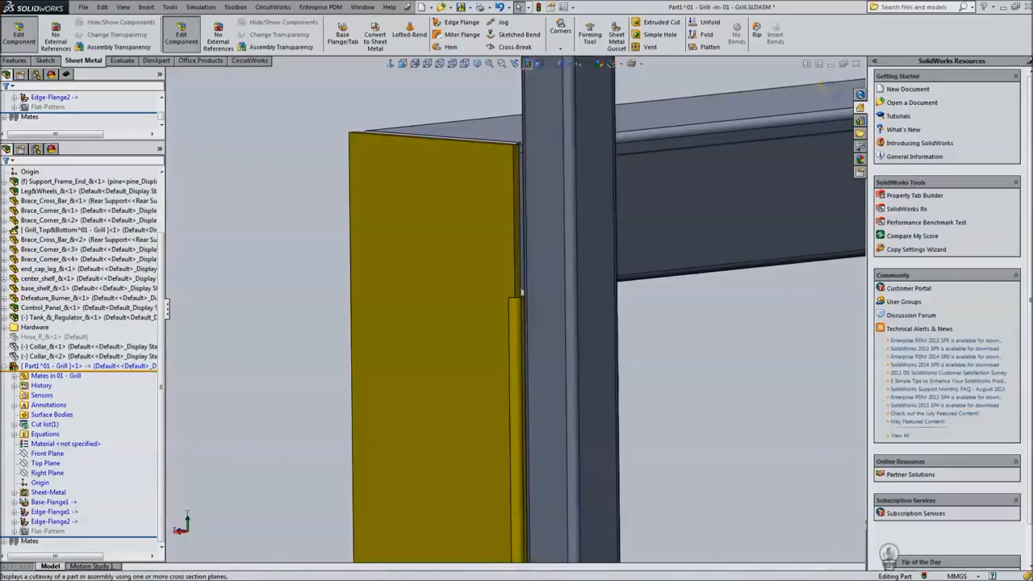
{"action": "middle_click_drag", "start_coordinate": [521, 292], "coordinate": [452, 291]}
{"action": "scroll", "coordinate": [452, 291], "scroll_direction": "up", "scroll_amount": 3}
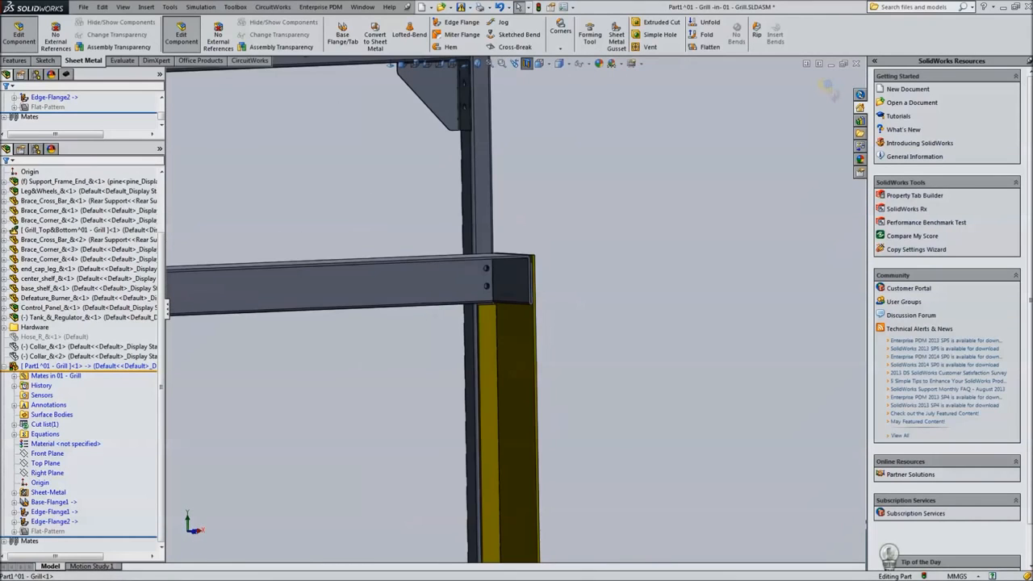
{"action": "scroll", "coordinate": [479, 299], "scroll_direction": "down", "scroll_amount": 5}
{"action": "key", "text": "f"}
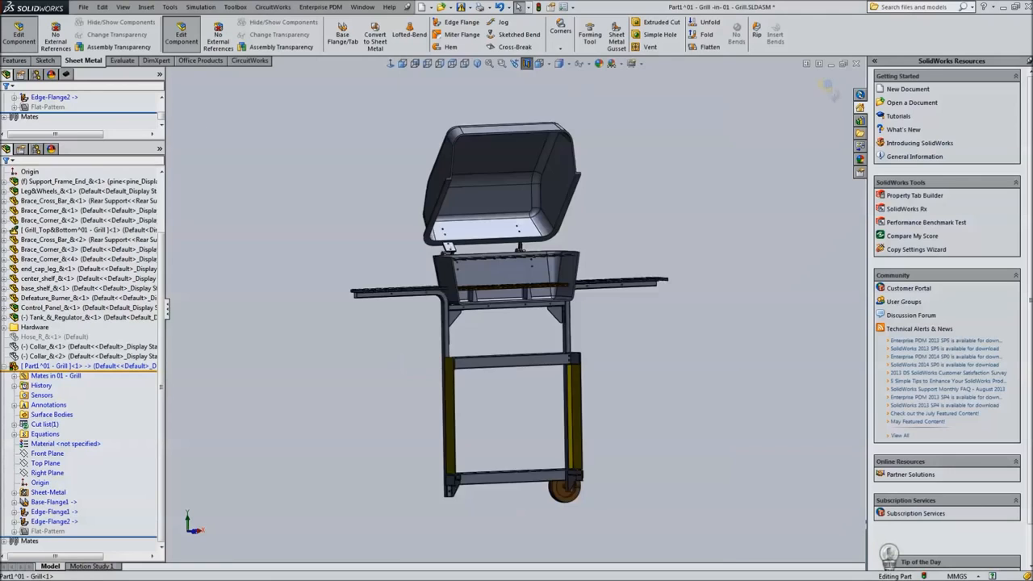
{"action": "scroll", "coordinate": [451, 355], "scroll_direction": "down", "scroll_amount": 10}
{"action": "middle_click_drag", "start_coordinate": [557, 311], "coordinate": [421, 312]}
{"action": "scroll", "coordinate": [514, 301], "scroll_direction": "up", "scroll_amount": 3}
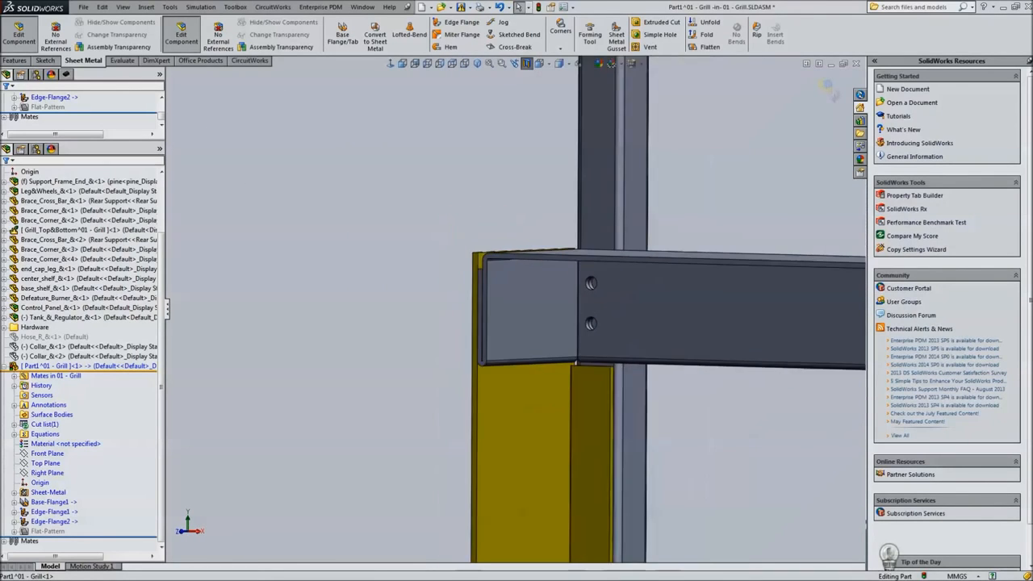
{"action": "scroll", "coordinate": [642, 474], "scroll_direction": "down", "scroll_amount": 4}
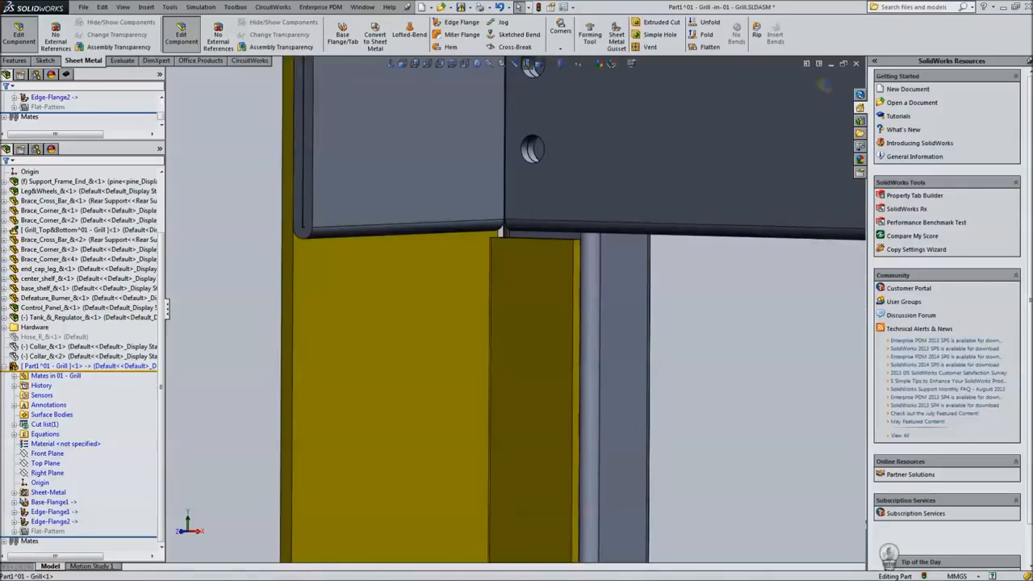
{"action": "scroll", "coordinate": [514, 308], "scroll_direction": "up", "scroll_amount": 4}
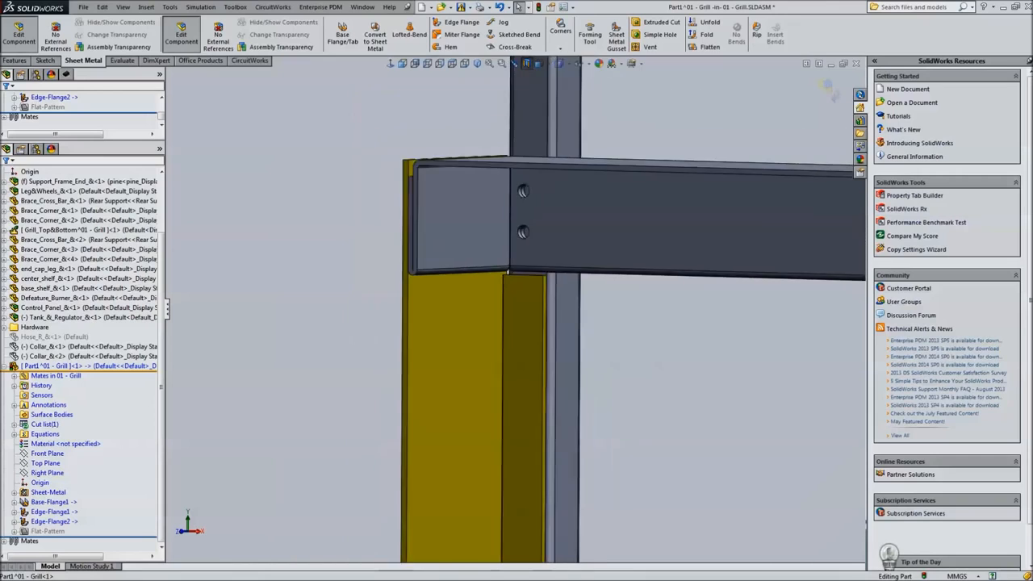
- Start an edge flange on the front panel's lower edge, extending inward below the base shelf by about 97.2 mm
{"action": "left_click", "coordinate": [526, 63]}
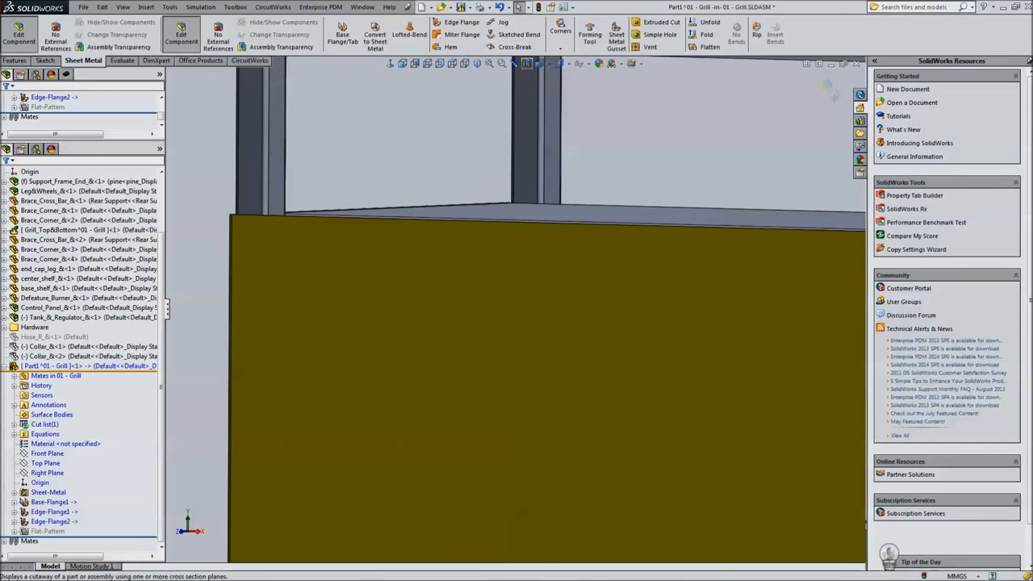
{"action": "scroll", "coordinate": [556, 315], "scroll_direction": "up", "scroll_amount": 4}
{"action": "middle_click_drag", "start_coordinate": [774, 317], "coordinate": [577, 327]}
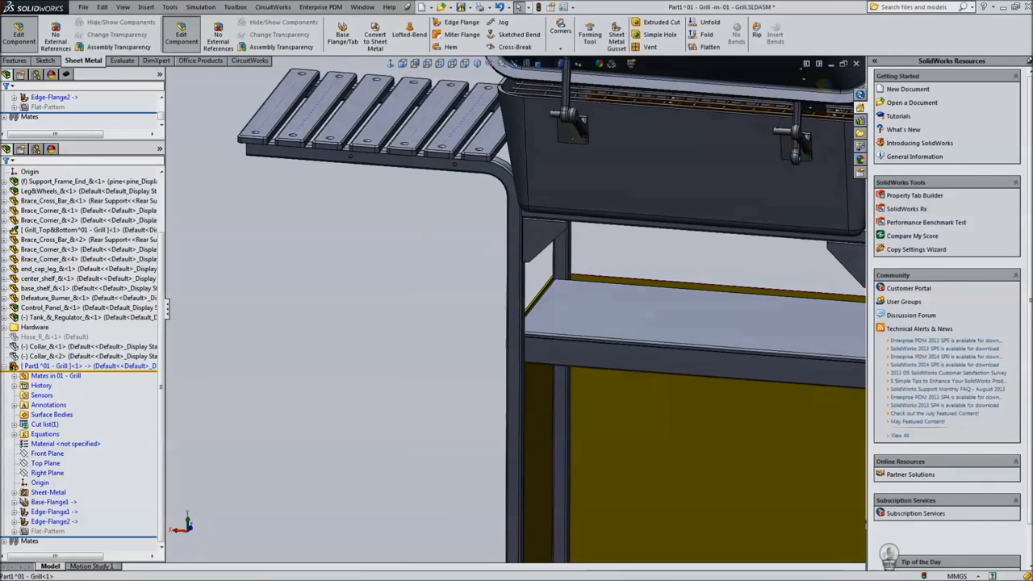
{"action": "middle_click_drag", "start_coordinate": [581, 516], "coordinate": [399, 274], "text": "ctrl"}
{"action": "scroll", "coordinate": [395, 310], "scroll_direction": "down", "scroll_amount": 6}
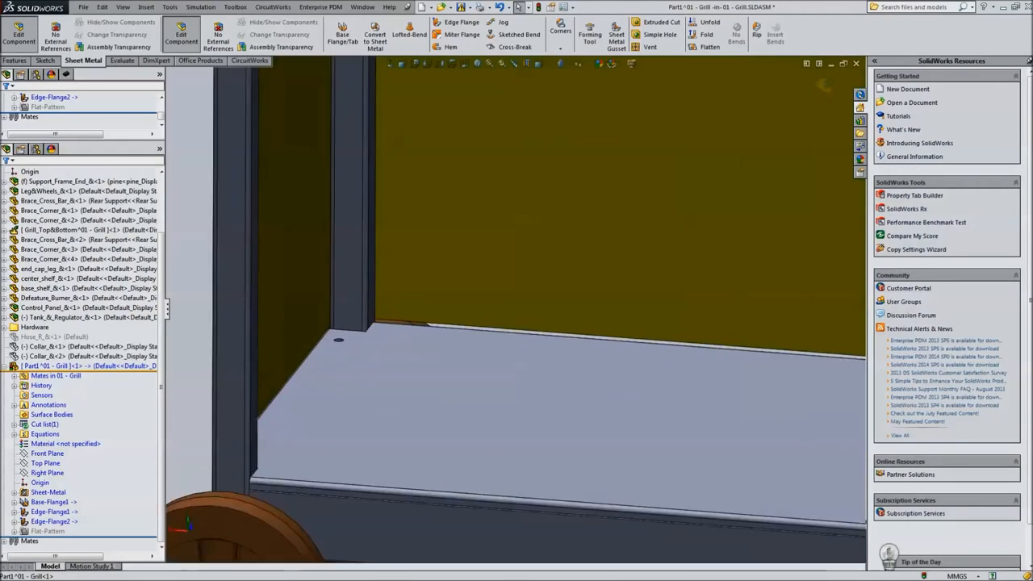
{"action": "left_click", "coordinate": [460, 22]}
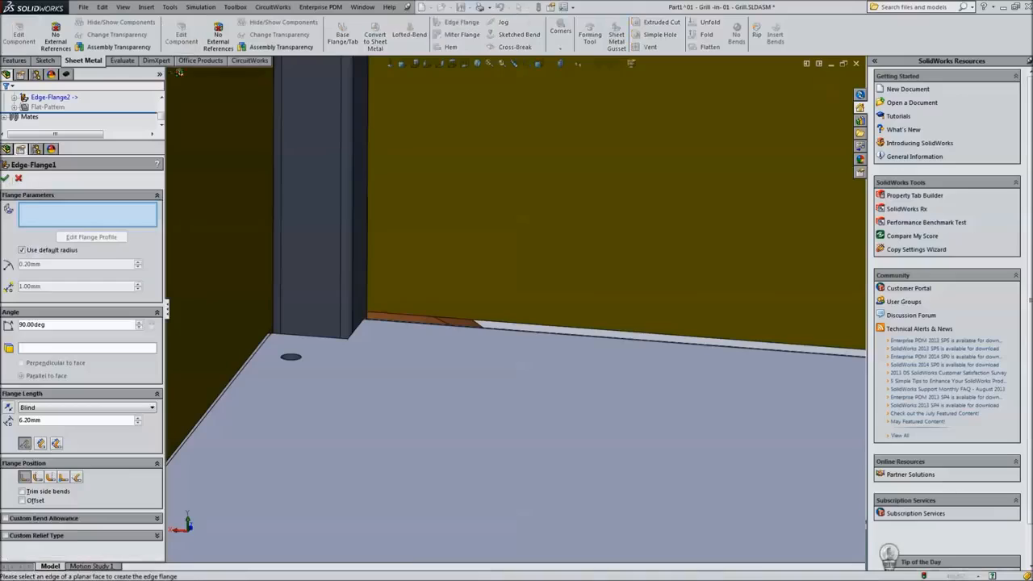
{"action": "left_click", "coordinate": [323, 307]}
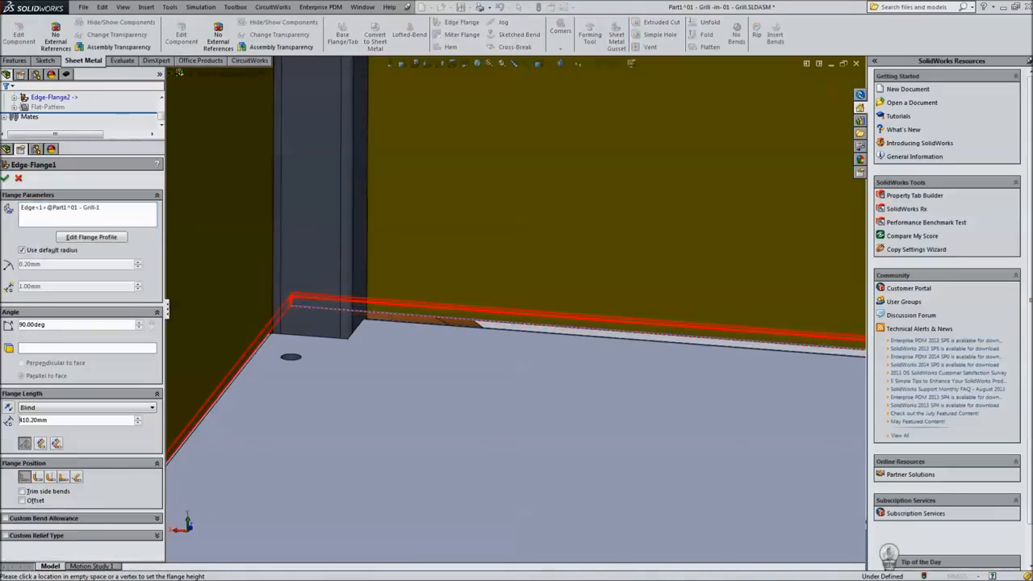
{"action": "scroll", "coordinate": [625, 416], "scroll_direction": "up", "scroll_amount": 5}
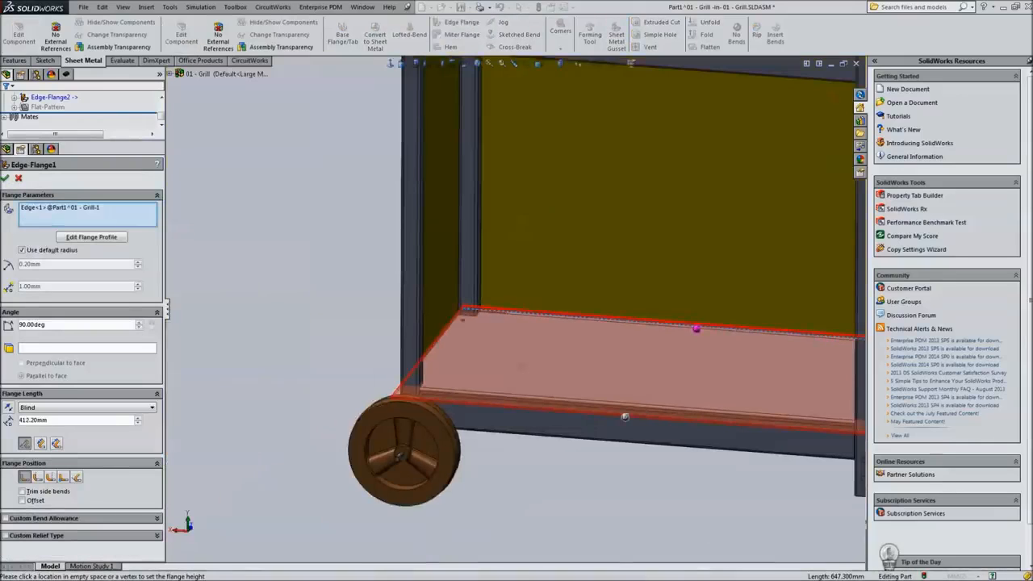
{"action": "left_click", "coordinate": [696, 327]}
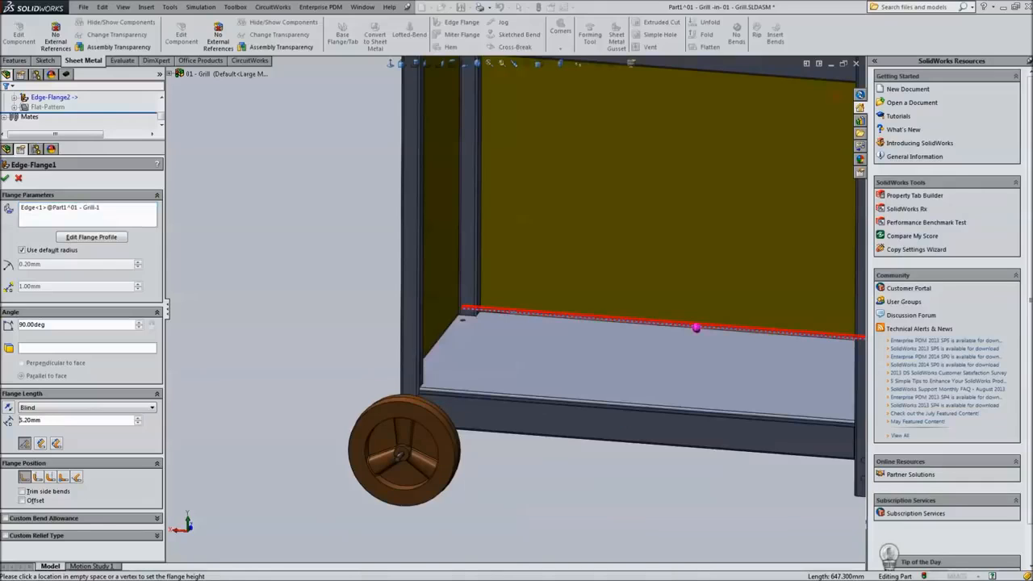
{"action": "middle_click_drag", "start_coordinate": [632, 410], "coordinate": [630, 483]}
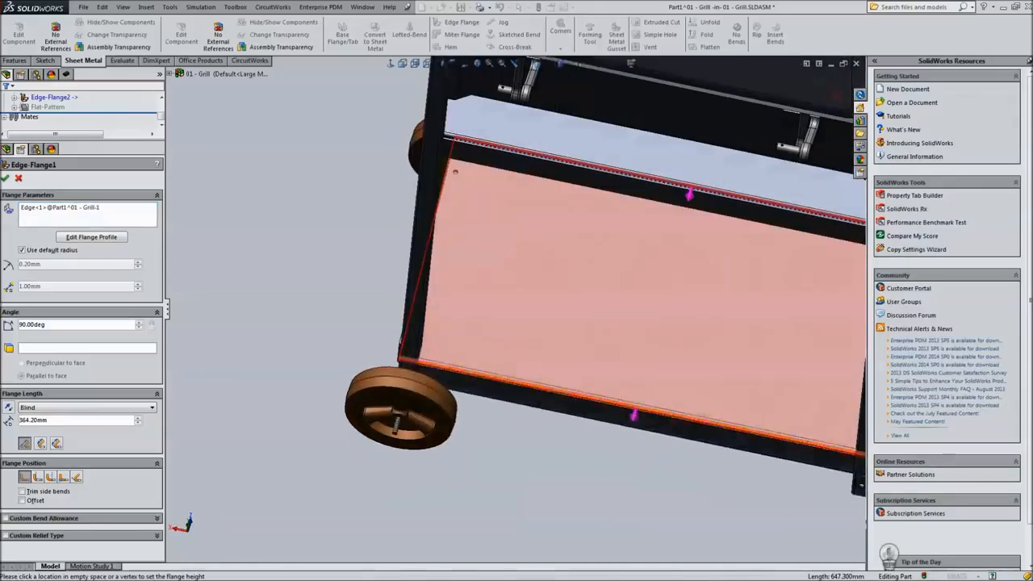
{"action": "left_click", "coordinate": [675, 250]}
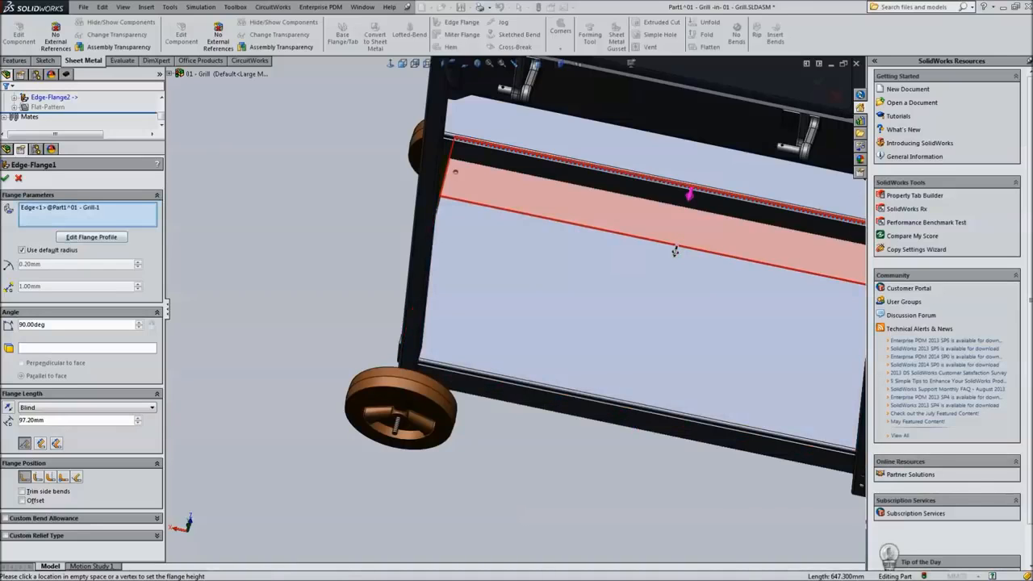
- Open the lower flange's profile and move its wheel-side end line inward until it clears the leg
{"action": "left_click", "coordinate": [91, 237]}
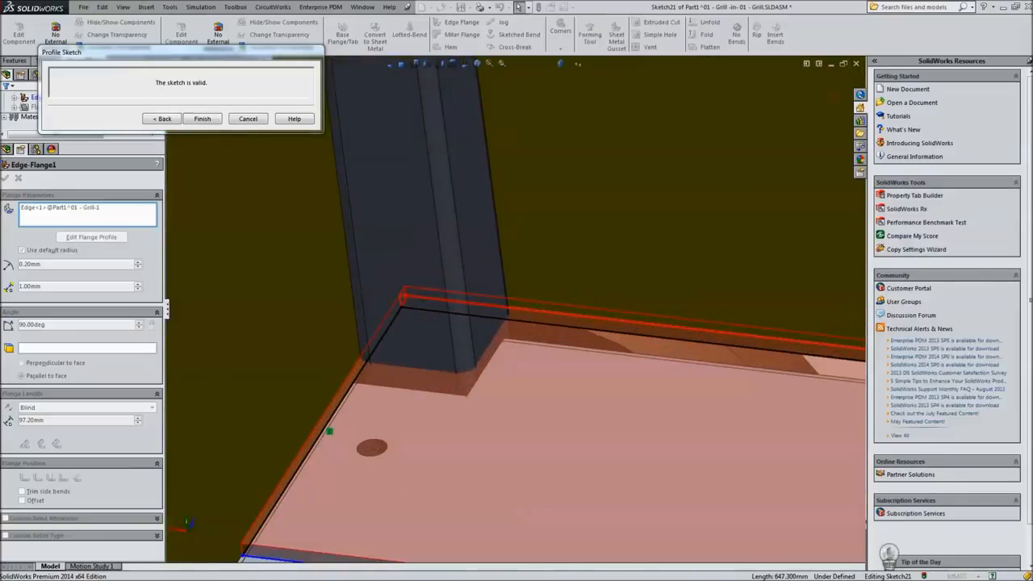
{"action": "left_click", "coordinate": [329, 432]}
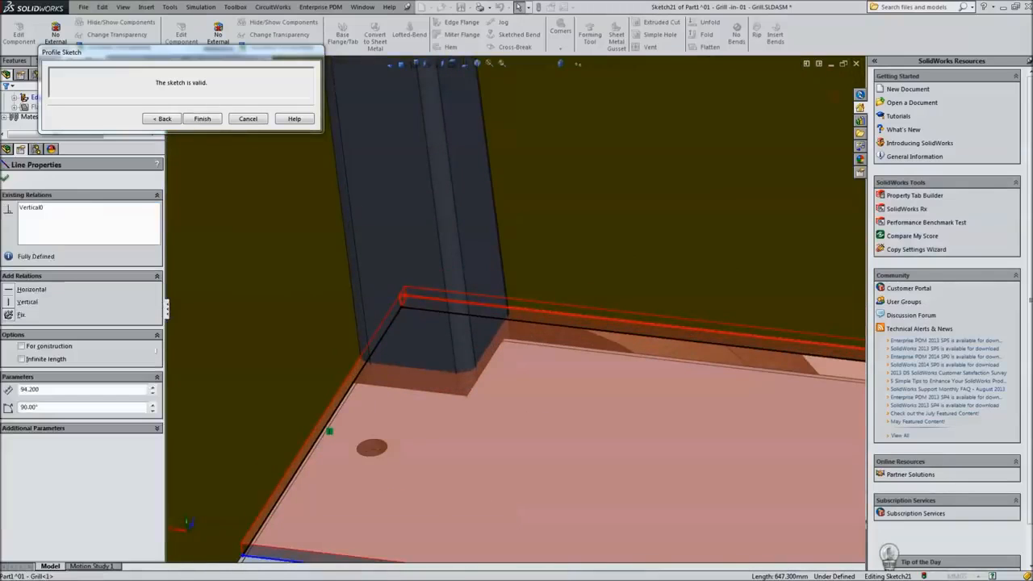
{"action": "middle_click_drag", "start_coordinate": [440, 371], "coordinate": [484, 375]}
{"action": "scroll", "coordinate": [484, 375], "scroll_direction": "down", "scroll_amount": 4}
{"action": "key", "text": "Escape"}
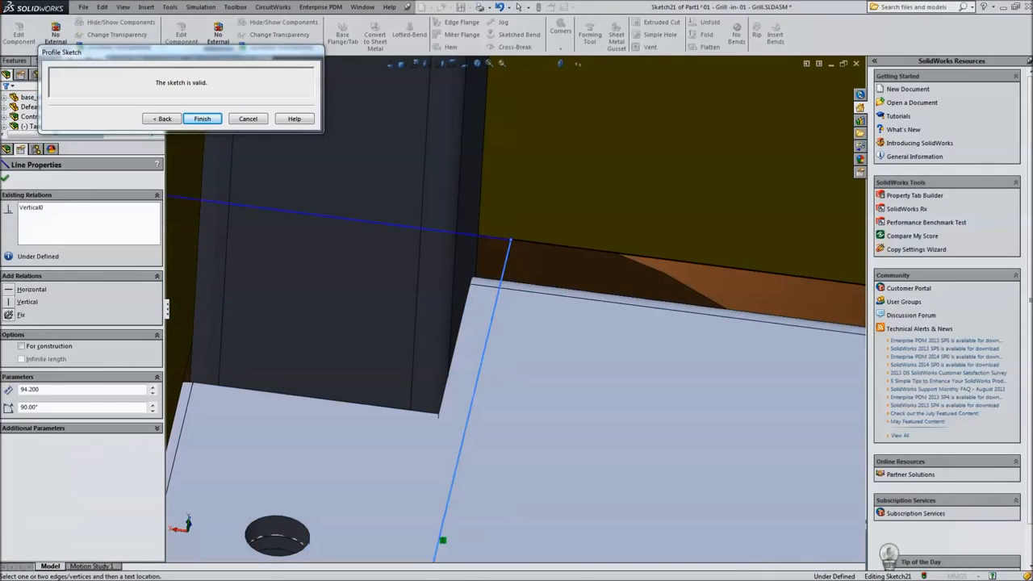
{"action": "left_click", "coordinate": [463, 316]}
{"action": "key", "text": "Return"}
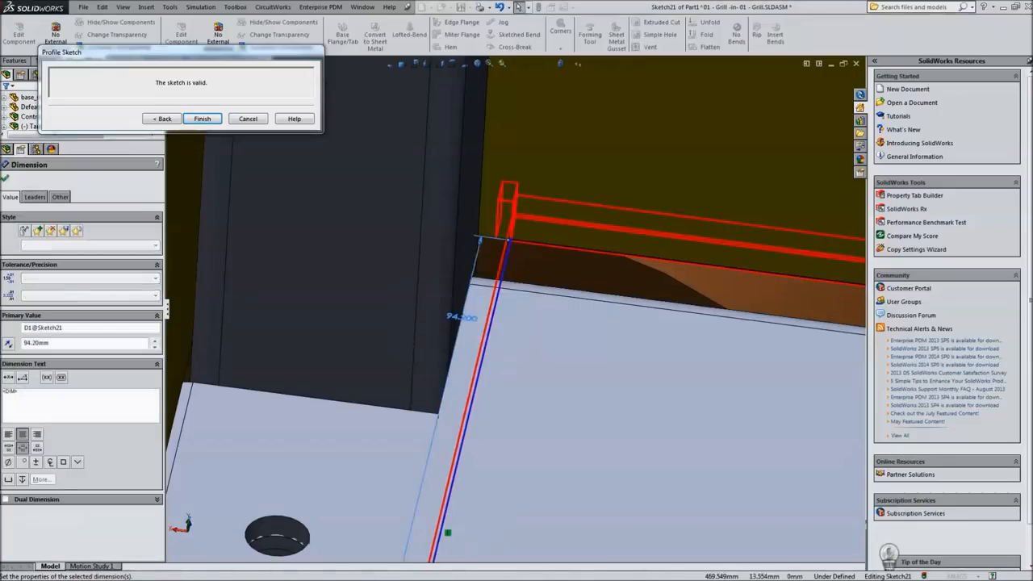
{"action": "key", "text": "Escape"}
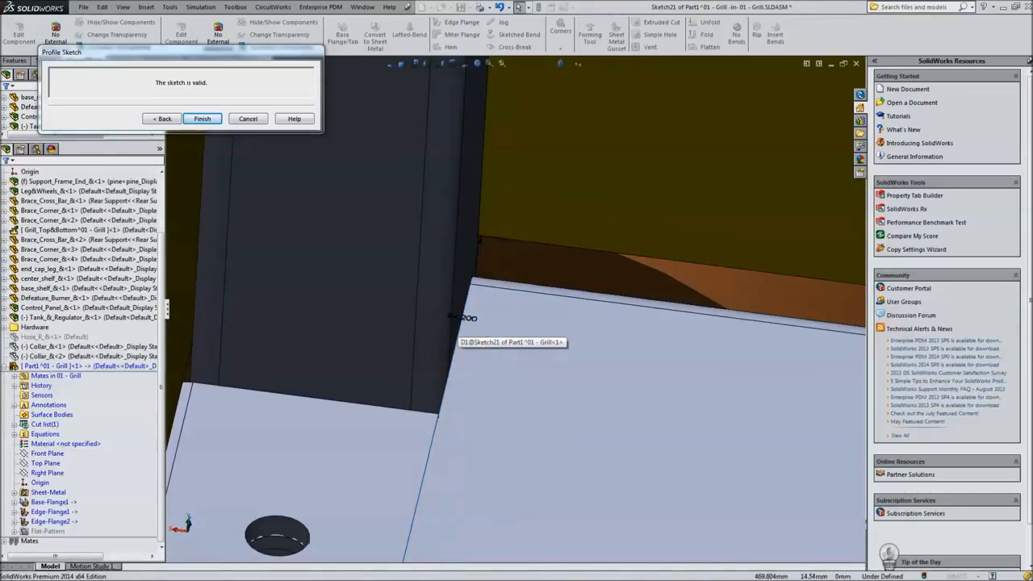
{"action": "left_click", "coordinate": [462, 324]}
{"action": "key", "text": "Escape"}
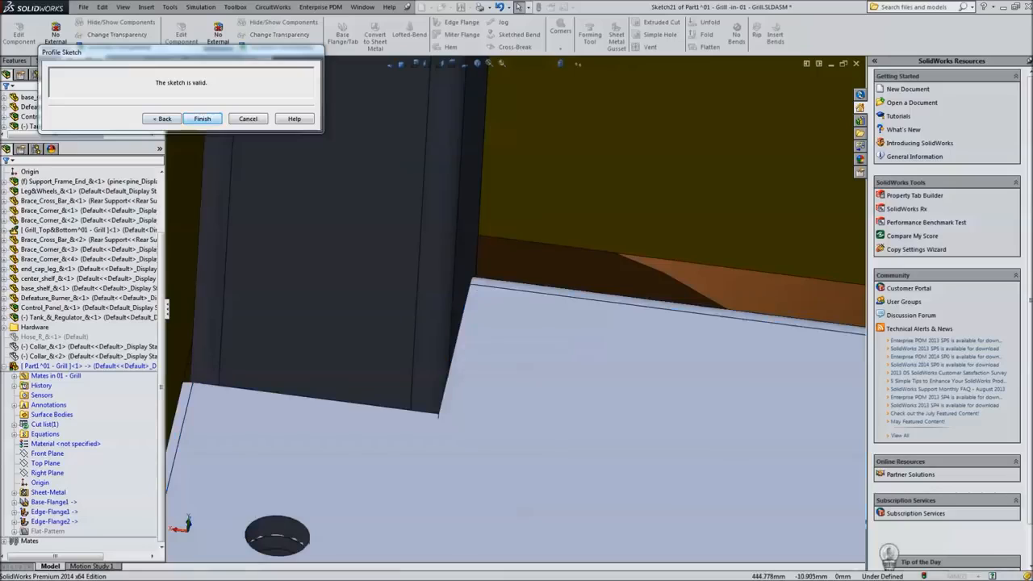
{"action": "left_click", "coordinate": [162, 119]}
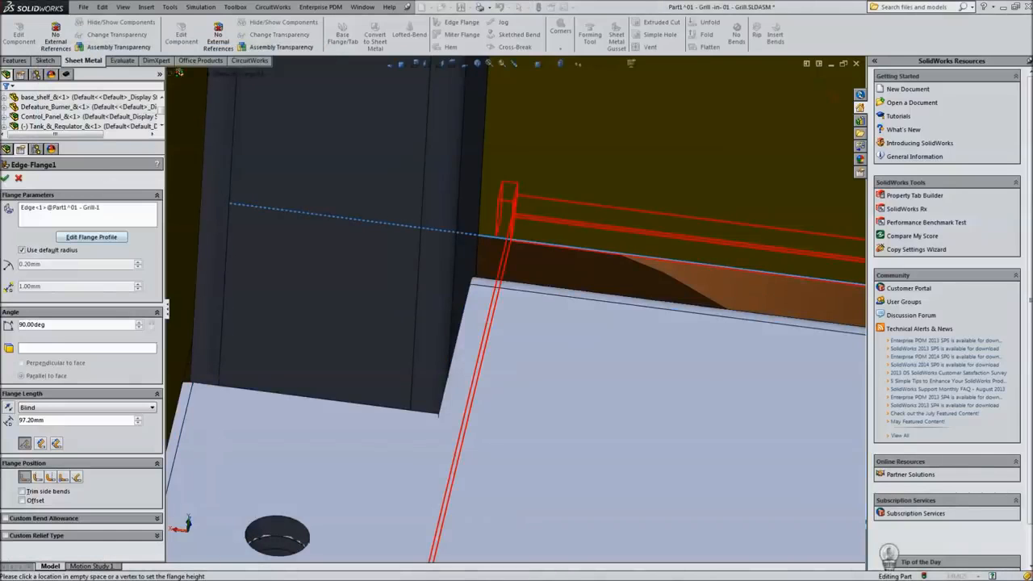
- Reopen the lower flange's profile and dimension its wheel-side end line 1 mm from the base shelf's notch edge
{"action": "left_click", "coordinate": [87, 208]}
{"action": "left_click", "coordinate": [91, 237]}
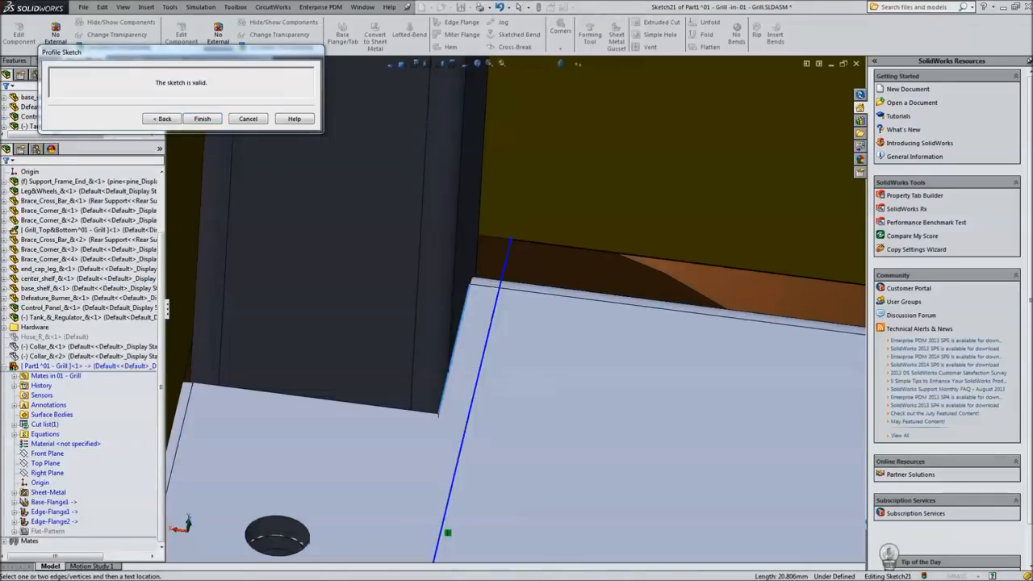
{"action": "left_click", "coordinate": [482, 363]}
{"action": "left_click", "coordinate": [448, 365]}
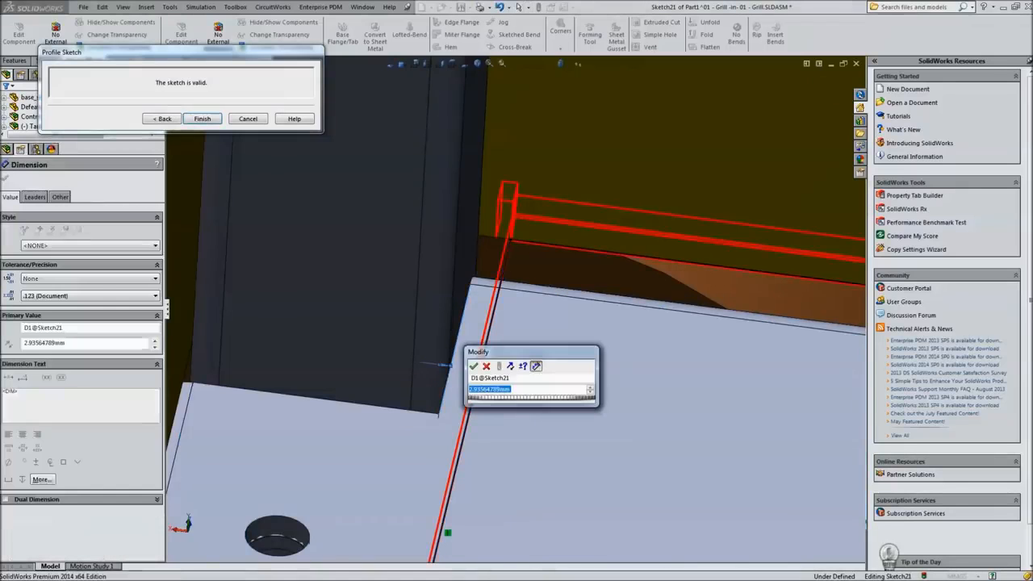
{"action": "type", "text": "1"}
{"action": "key", "text": "Return"}
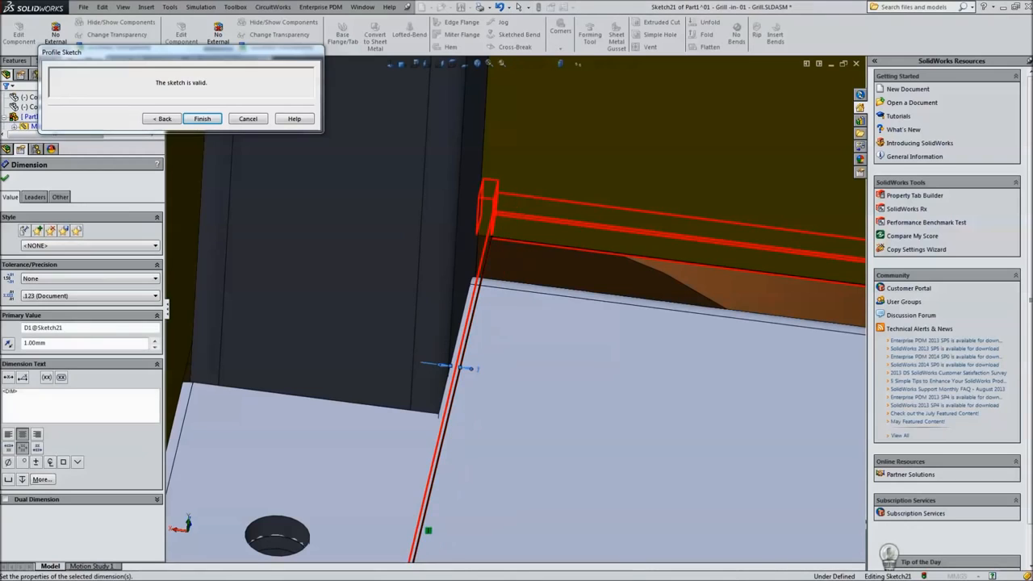
- Move the flange profile's opposite end line inward until it clears the other leg
{"action": "scroll", "coordinate": [508, 322], "scroll_direction": "up", "scroll_amount": 10}
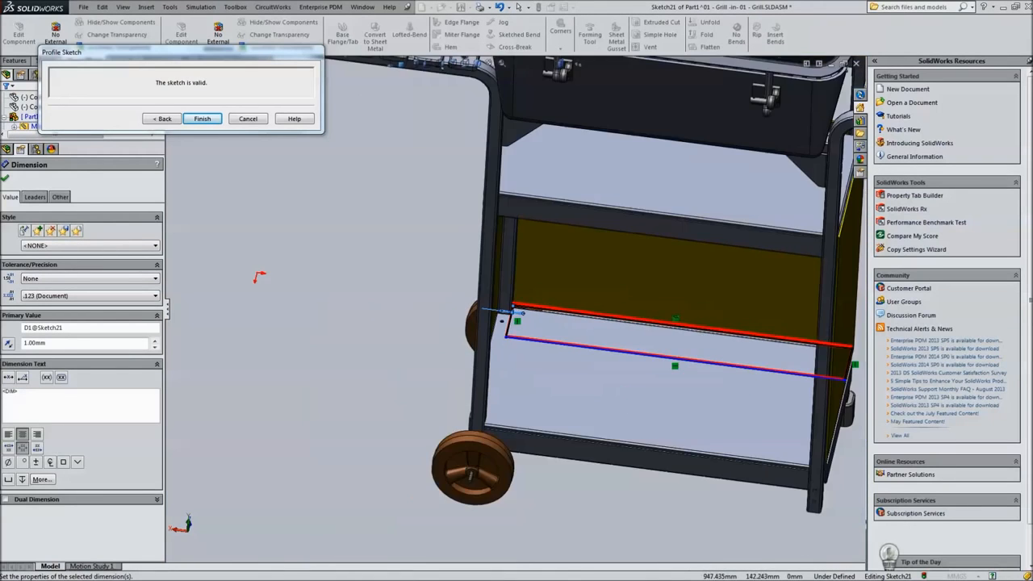
{"action": "middle_click_drag", "start_coordinate": [508, 321], "coordinate": [569, 294]}
{"action": "middle_click_drag", "start_coordinate": [251, 287], "coordinate": [253, 314]}
{"action": "scroll", "coordinate": [253, 314], "scroll_direction": "up", "scroll_amount": 8}
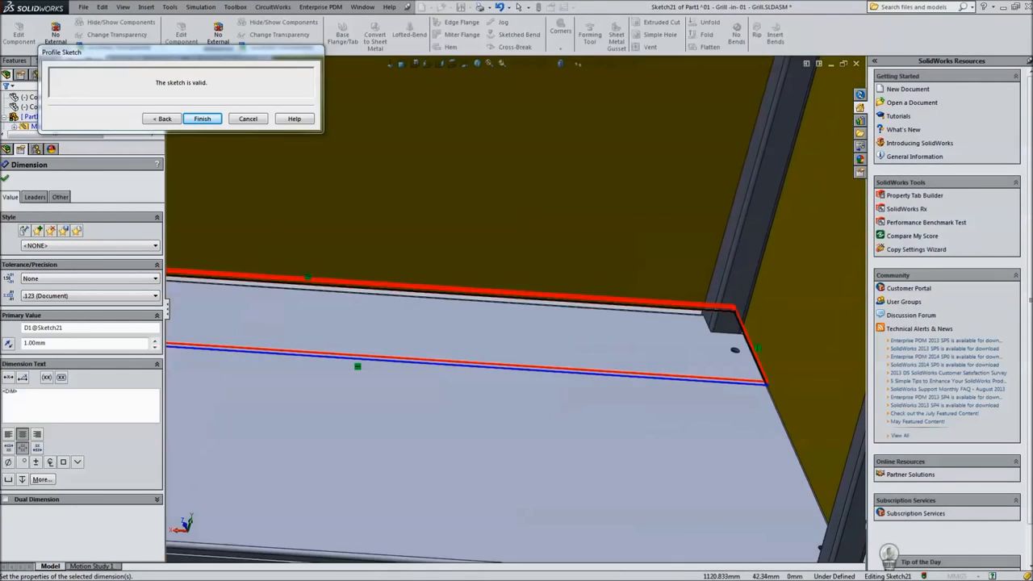
{"action": "key", "text": "Escape"}
{"action": "mouse_move", "coordinate": [610, 395]}
{"action": "left_mouse_down"}
{"action": "mouse_move", "coordinate": [514, 374]}
{"action": "mouse_move", "coordinate": [496, 387]}
{"action": "left_mouse_up"}
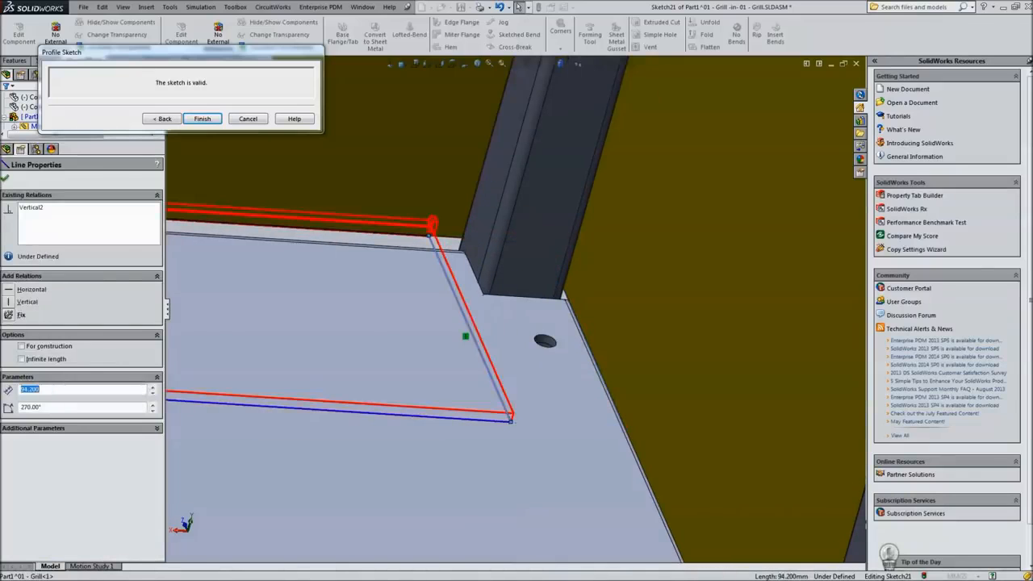
{"action": "right_click_drag", "start_coordinate": [530, 473], "coordinate": [529, 429]}
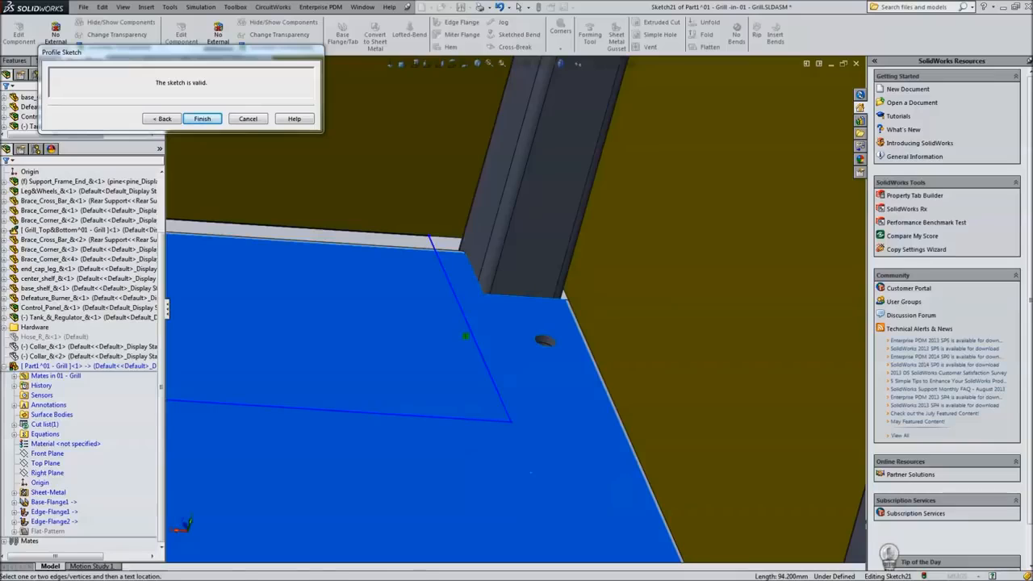
{"action": "left_click", "coordinate": [493, 380]}
{"action": "left_click", "coordinate": [476, 276]}
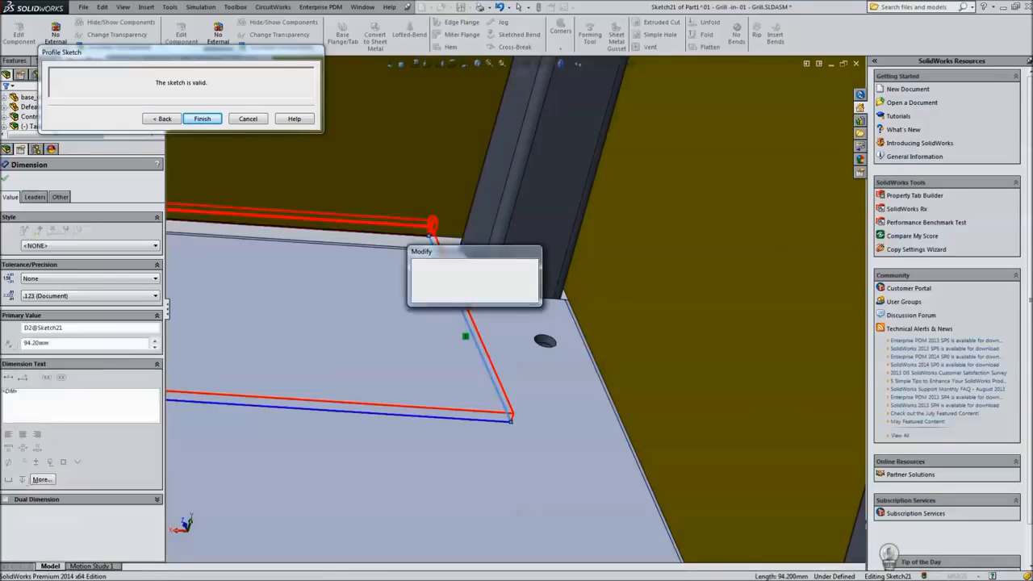
{"action": "left_click", "coordinate": [430, 265]}
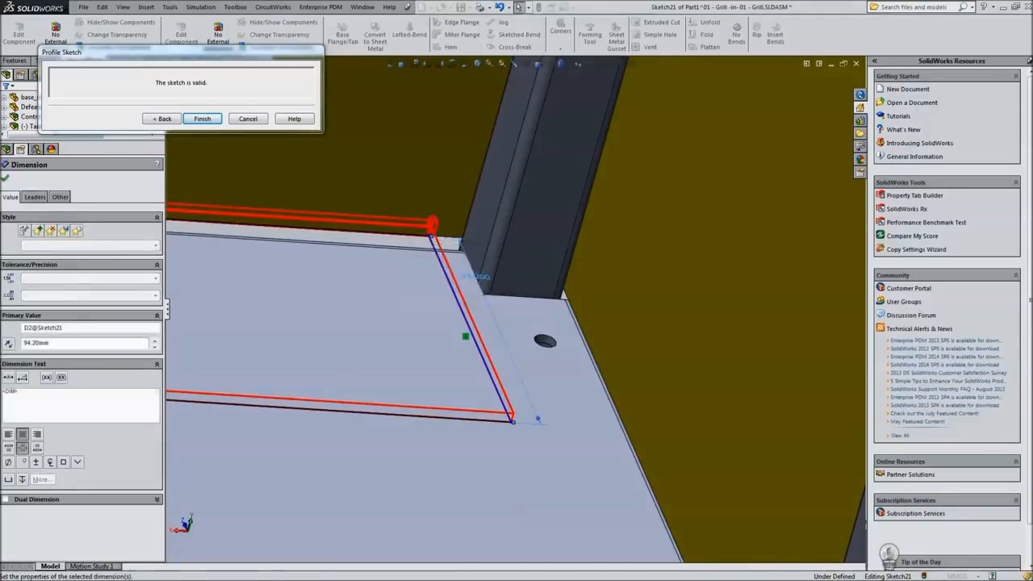
{"action": "key", "text": "Delete"}
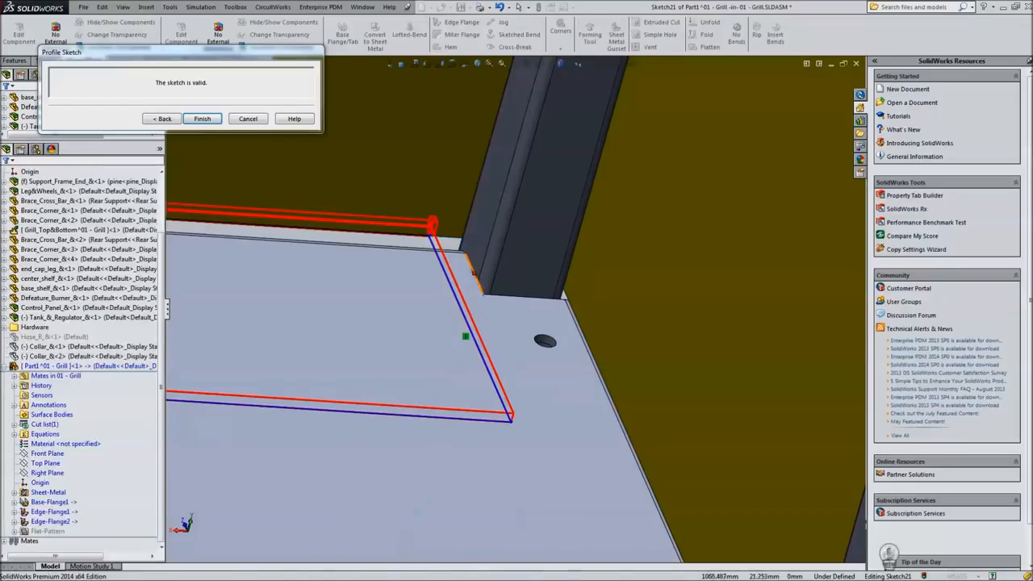
- Dimension the flange profile's opposite end line 1 mm from the base shelf's notch edge at that leg
{"action": "left_click", "coordinate": [465, 315]}
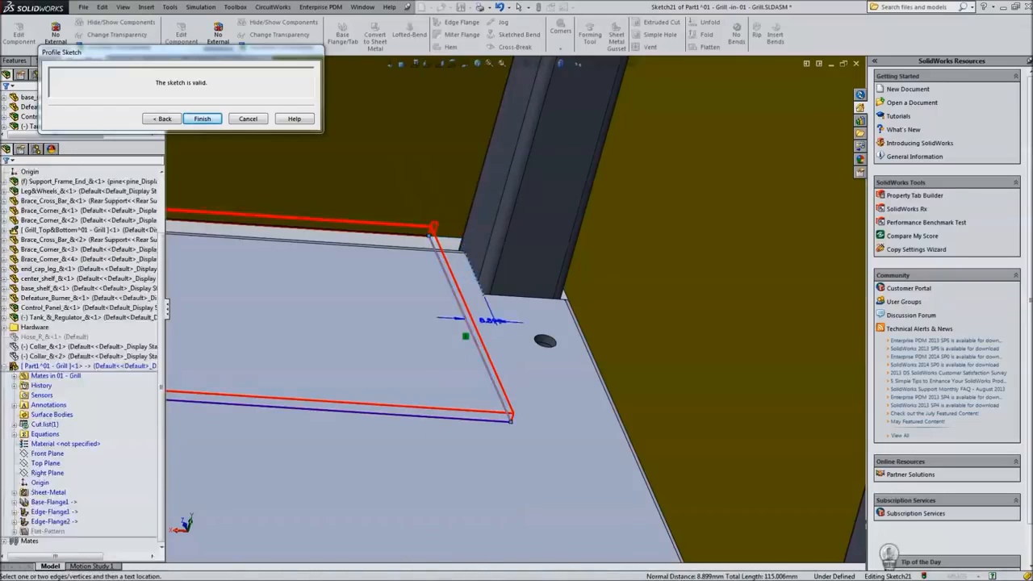
{"action": "left_click", "coordinate": [489, 320]}
{"action": "type", "text": "1"}
{"action": "key", "text": "Return"}
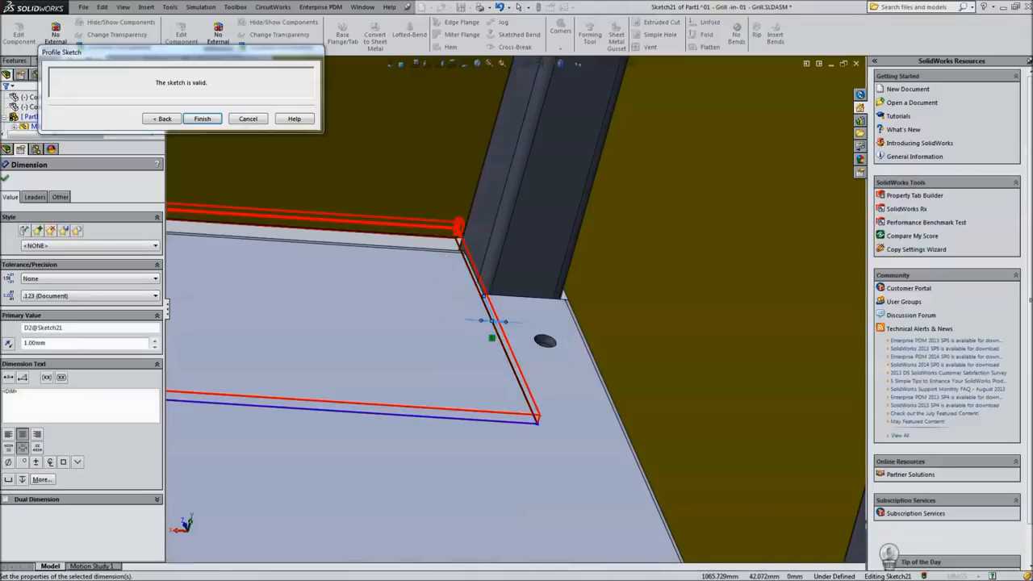
{"action": "scroll", "coordinate": [515, 310], "scroll_direction": "up", "scroll_amount": 3}
{"action": "key", "text": "Escape"}
- Make the profile's inner long line collinear with the base shelf's notch edge running along the leg's inner face
{"action": "scroll", "coordinate": [499, 319], "scroll_direction": "down", "scroll_amount": 3}
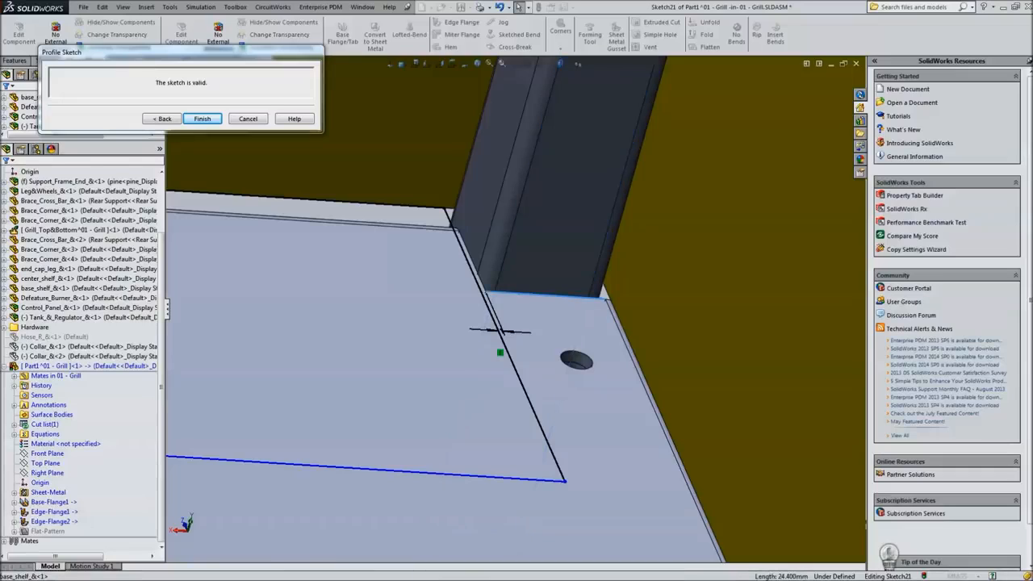
{"action": "left_click", "coordinate": [501, 478], "text": "ctrl"}
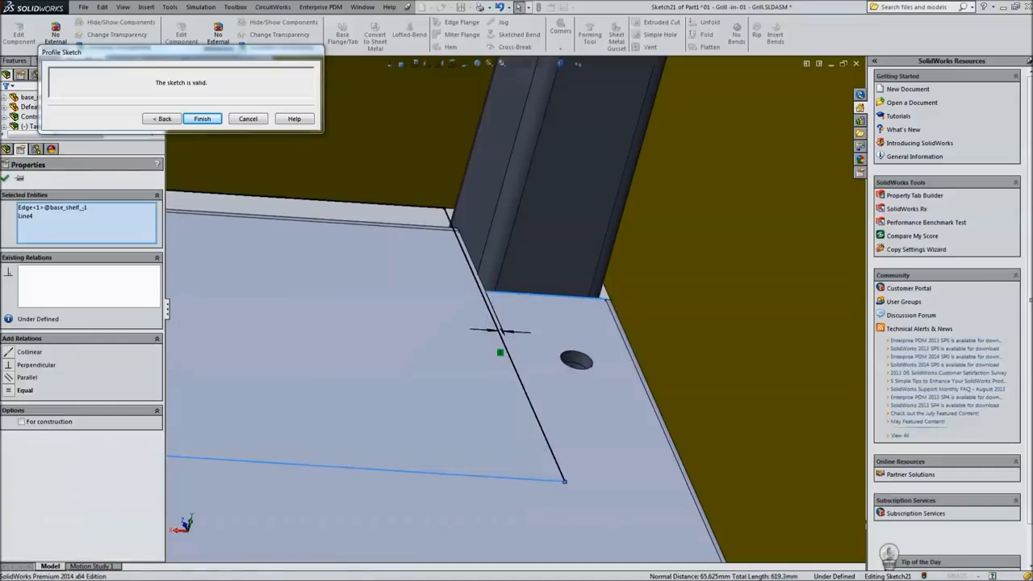
{"action": "left_click", "coordinate": [29, 351]}
{"action": "scroll", "coordinate": [516, 309], "scroll_direction": "up", "scroll_amount": 5}
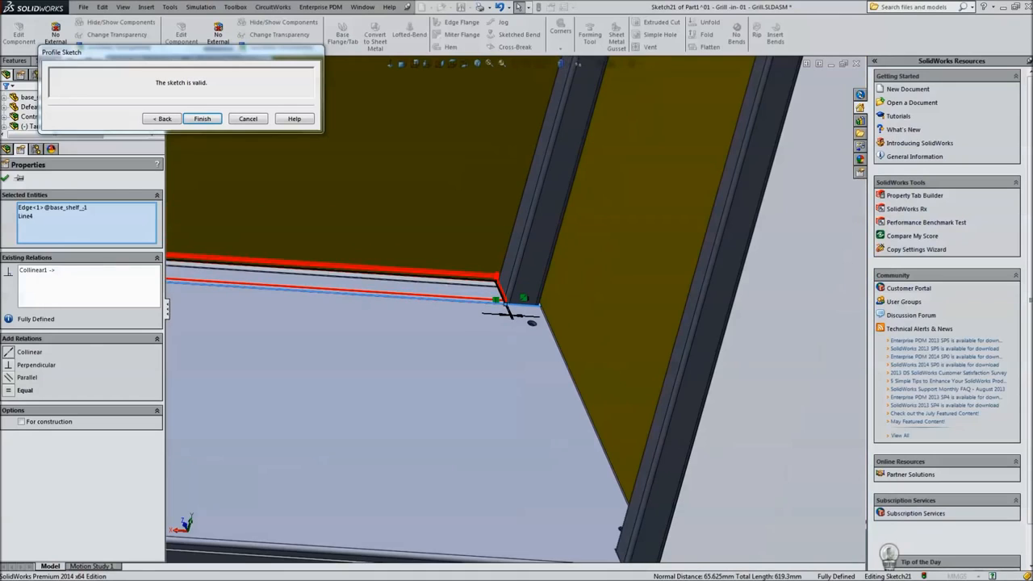
{"action": "key", "text": "Escape"}
- Leave the profile sketch and accept the bottom edge flange with its 90° angle
{"action": "scroll", "coordinate": [516, 309], "scroll_direction": "up", "scroll_amount": 5}
{"action": "scroll", "coordinate": [312, 295], "scroll_direction": "down", "scroll_amount": 5}
{"action": "middle_click_drag", "start_coordinate": [517, 309], "coordinate": [399, 306]}
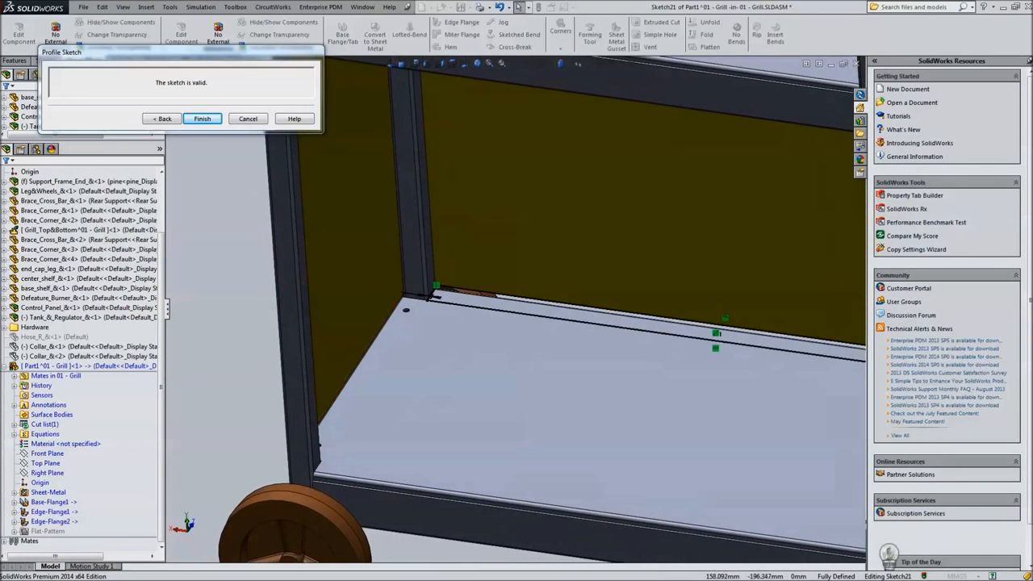
{"action": "left_click", "coordinate": [162, 119]}
{"action": "middle_click_drag", "start_coordinate": [414, 242], "coordinate": [438, 159]}
{"action": "scroll", "coordinate": [451, 270], "scroll_direction": "down", "scroll_amount": 6}
{"action": "middle_click_drag", "start_coordinate": [407, 329], "coordinate": [406, 341]}
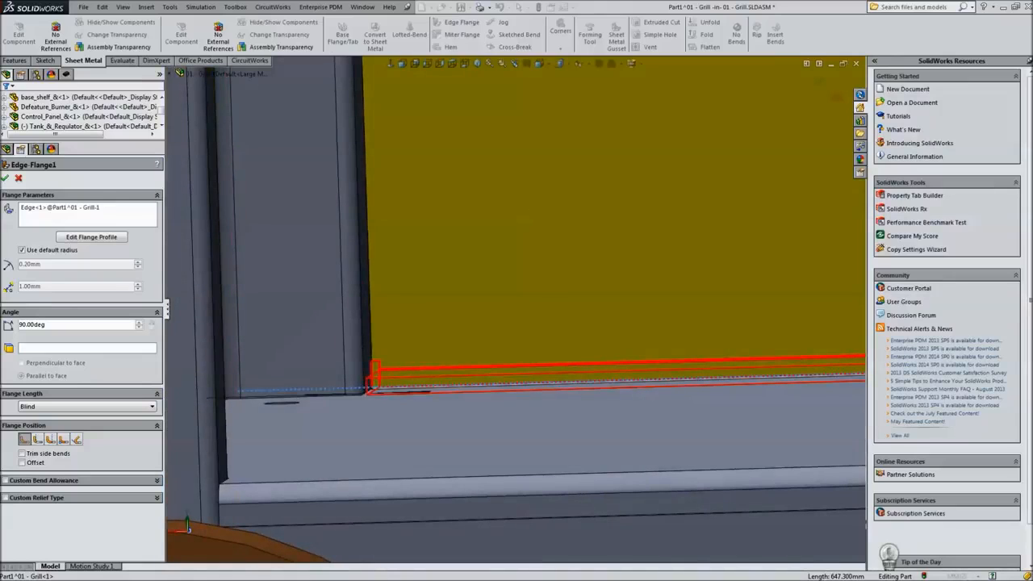
{"action": "middle_click_drag", "start_coordinate": [536, 423], "coordinate": [492, 488]}
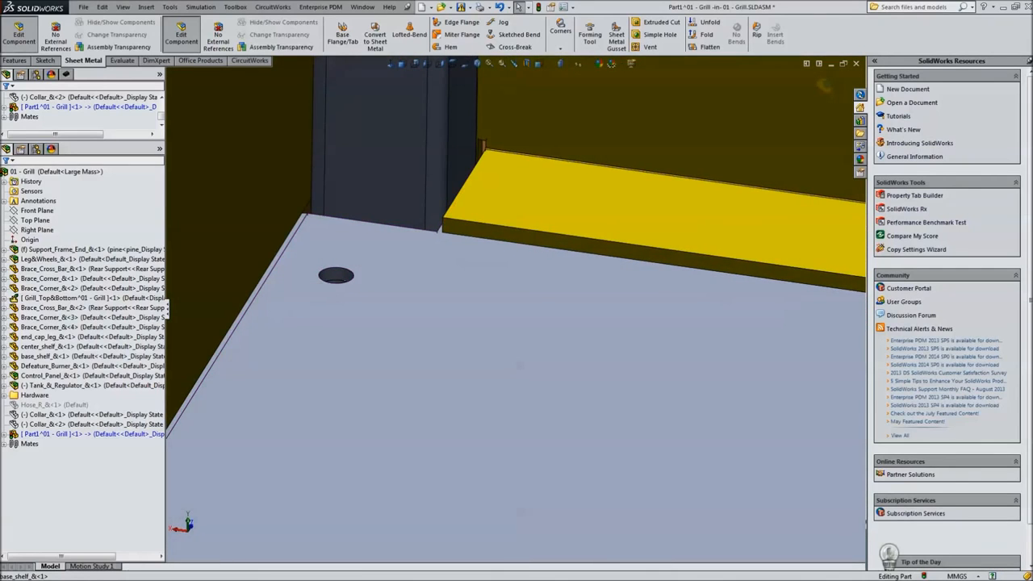
{"action": "scroll", "coordinate": [517, 323], "scroll_direction": "up", "scroll_amount": 6}
{"action": "middle_click_drag", "start_coordinate": [435, 347], "coordinate": [552, 303]}
{"action": "scroll", "coordinate": [544, 162], "scroll_direction": "down", "scroll_amount": 2}
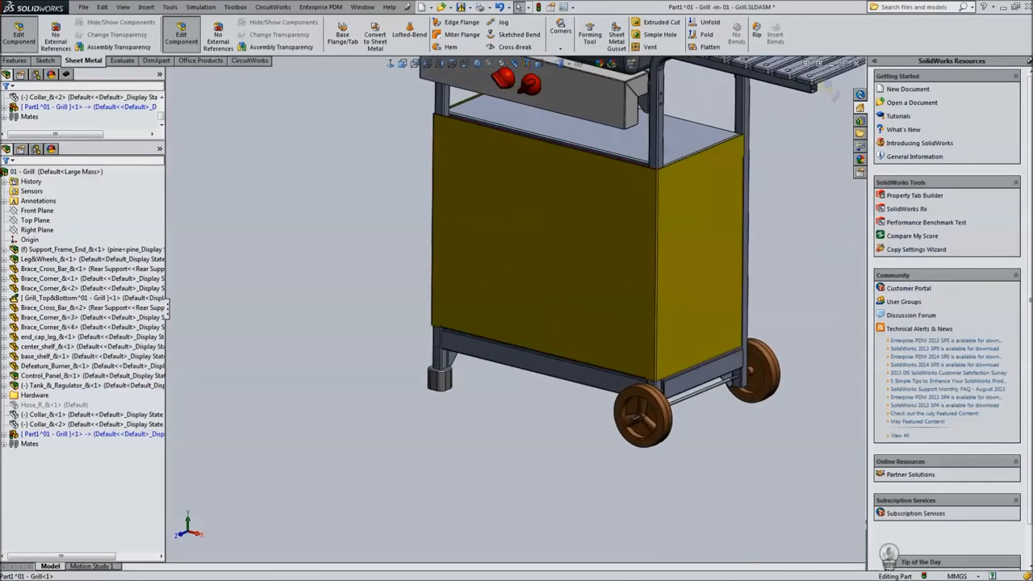
{"action": "scroll", "coordinate": [528, 73], "scroll_direction": "down", "scroll_amount": 3}
{"action": "scroll", "coordinate": [534, 131], "scroll_direction": "down", "scroll_amount": 3}
{"action": "middle_click_drag", "start_coordinate": [528, 268], "coordinate": [526, 292]}
{"action": "scroll", "coordinate": [523, 299], "scroll_direction": "up", "scroll_amount": 2}
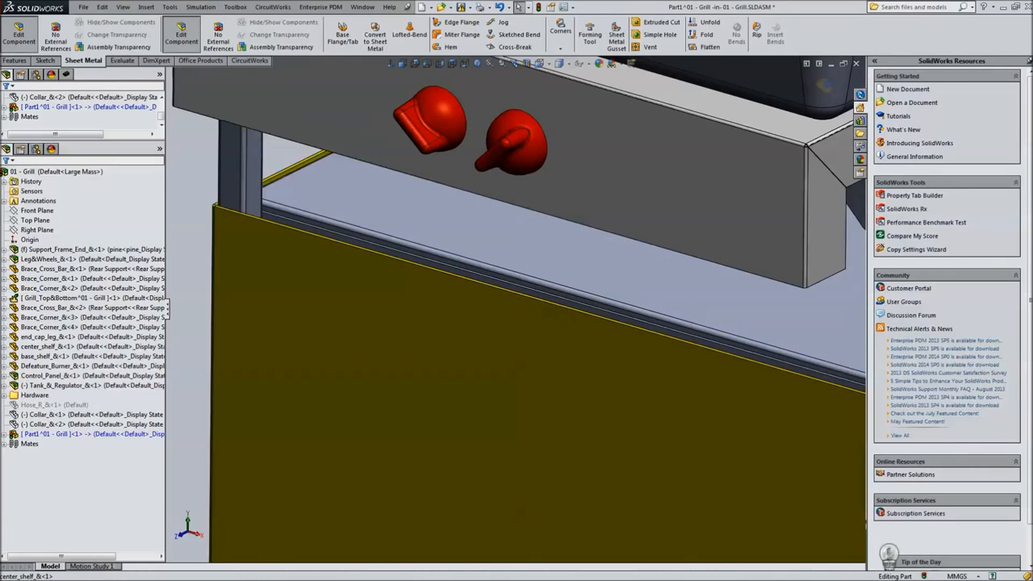
{"action": "middle_click_drag", "start_coordinate": [523, 367], "coordinate": [490, 362], "text": "ctrl"}
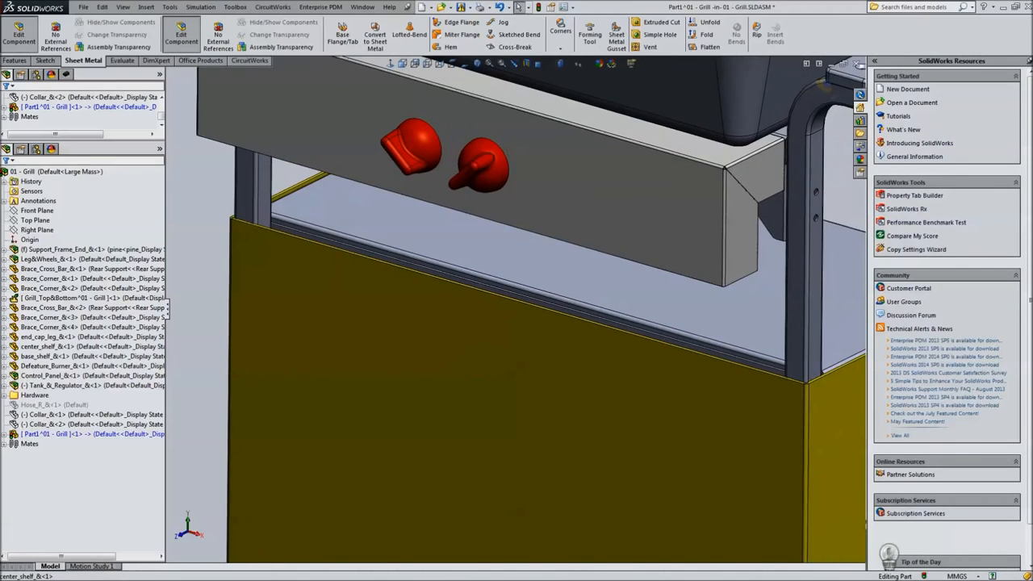
{"action": "left_click", "coordinate": [458, 22]}
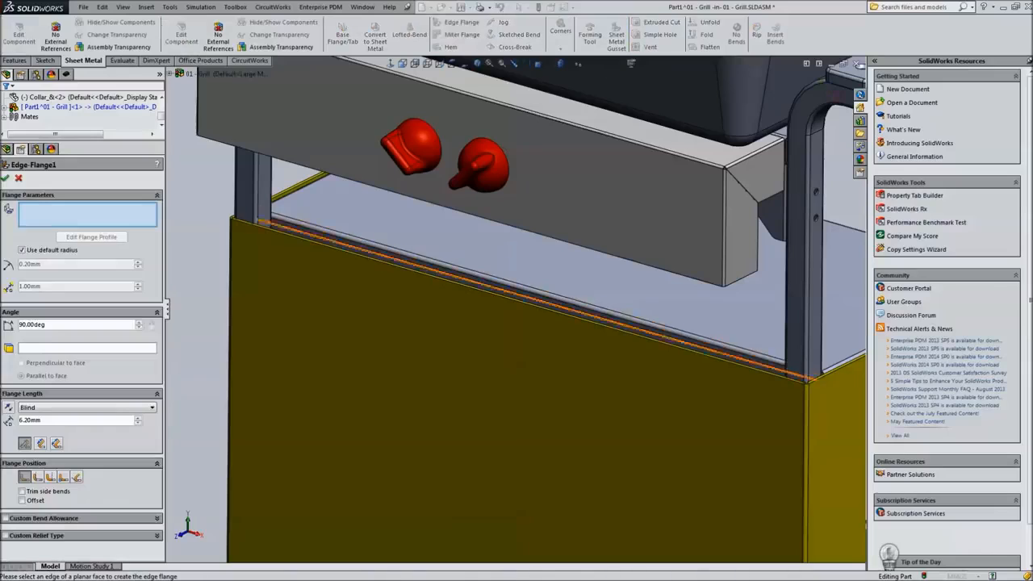
{"action": "left_click", "coordinate": [510, 306]}
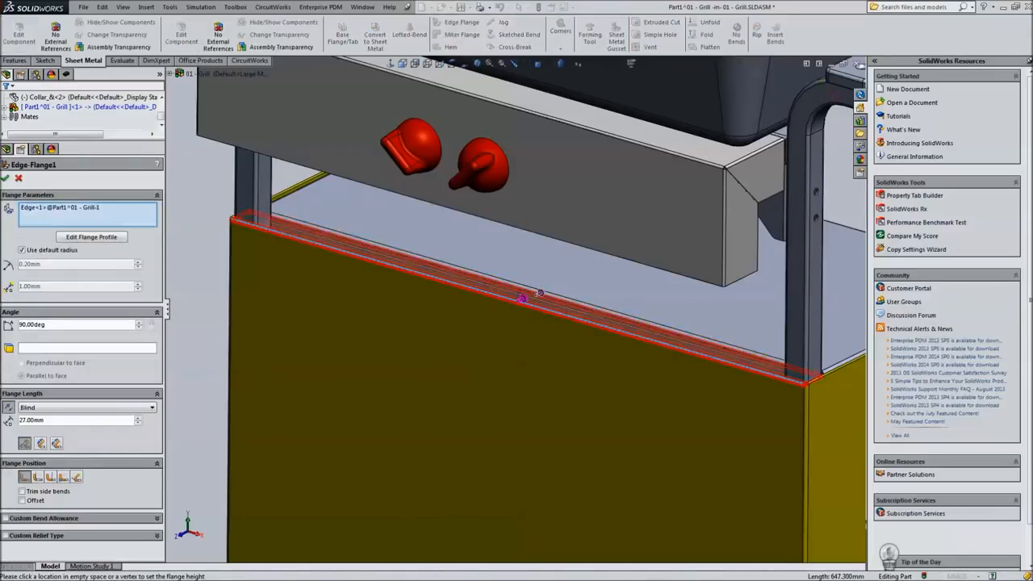
{"action": "left_click", "coordinate": [91, 236]}
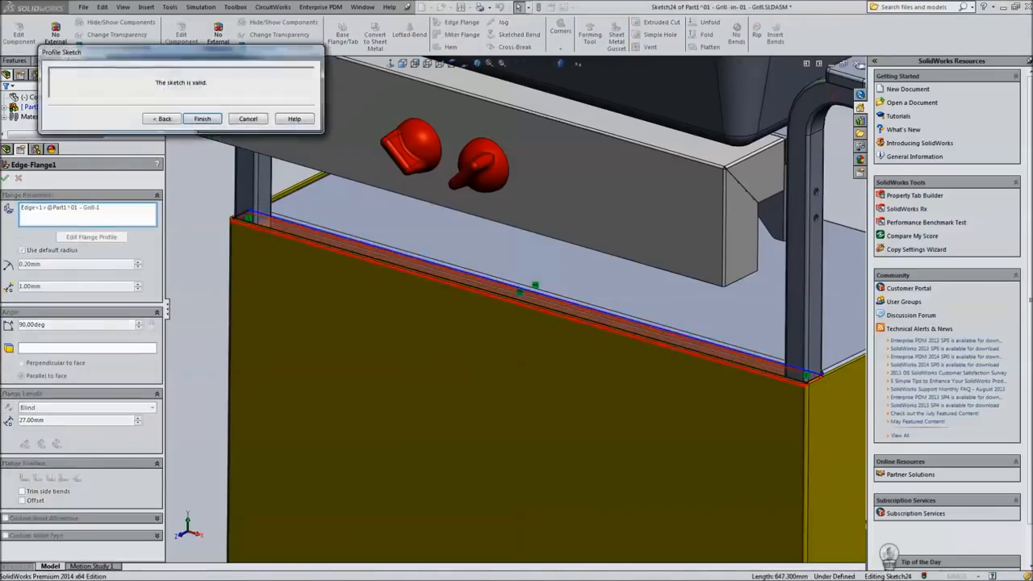
{"action": "scroll", "coordinate": [844, 392], "scroll_direction": "down", "scroll_amount": 8}
{"action": "left_click", "coordinate": [247, 118]}
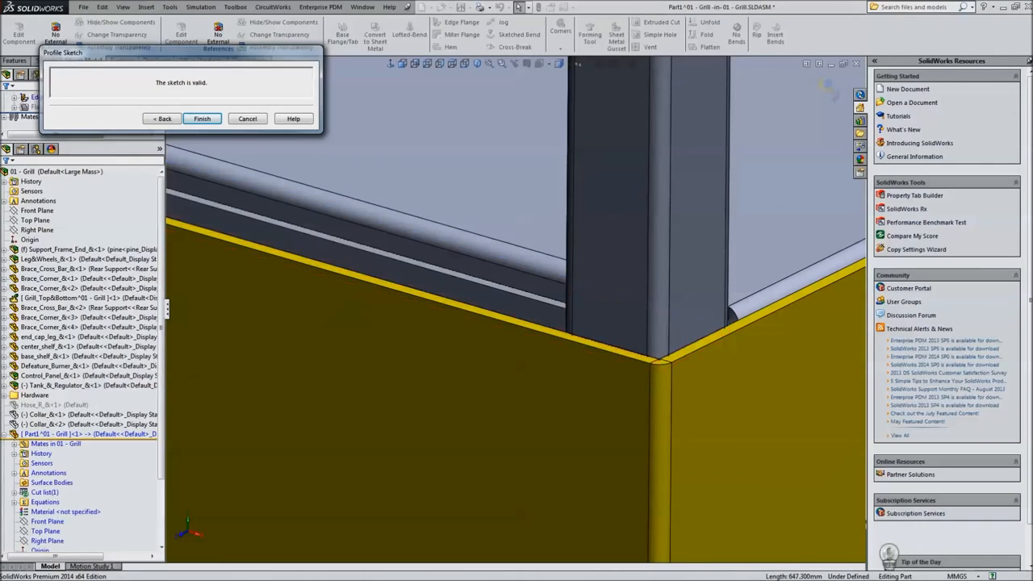
{"action": "scroll", "coordinate": [73, 339], "scroll_direction": "down", "scroll_amount": 3}
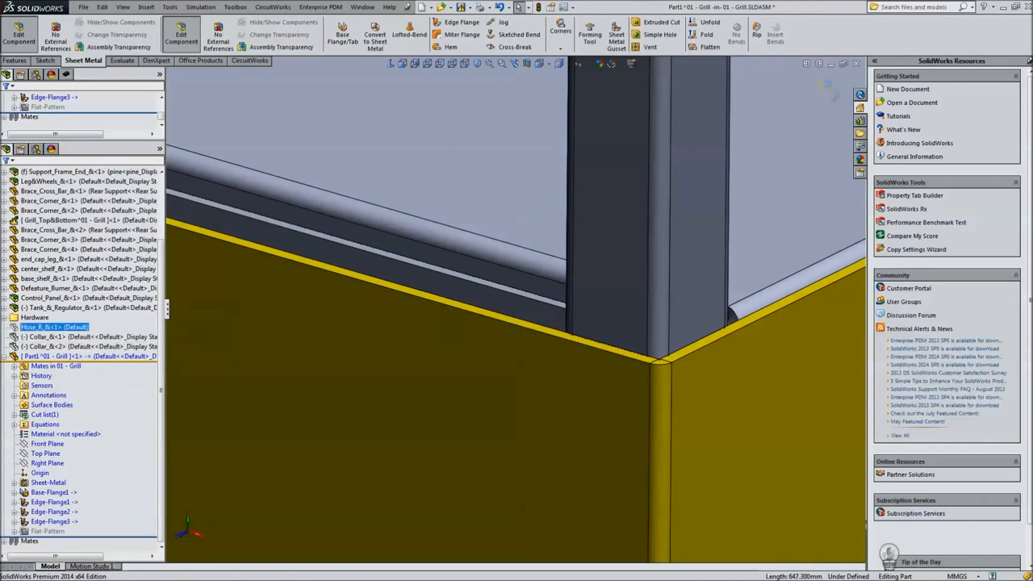
- Start an edge flange on the front panel's upper edge, extending 276 mm inward, and open its profile for editing
{"action": "left_click", "coordinate": [458, 22]}
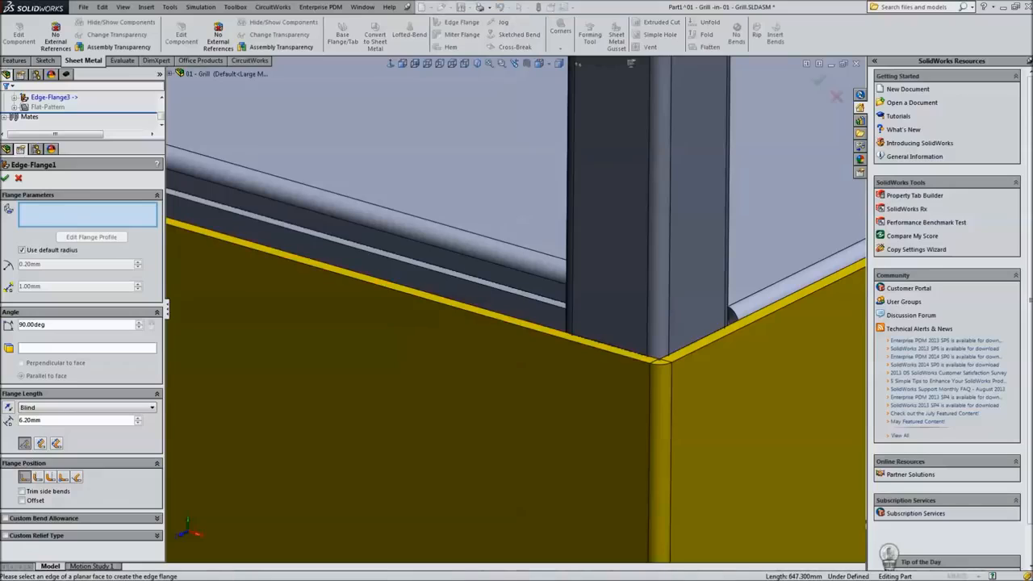
{"action": "left_click", "coordinate": [660, 361]}
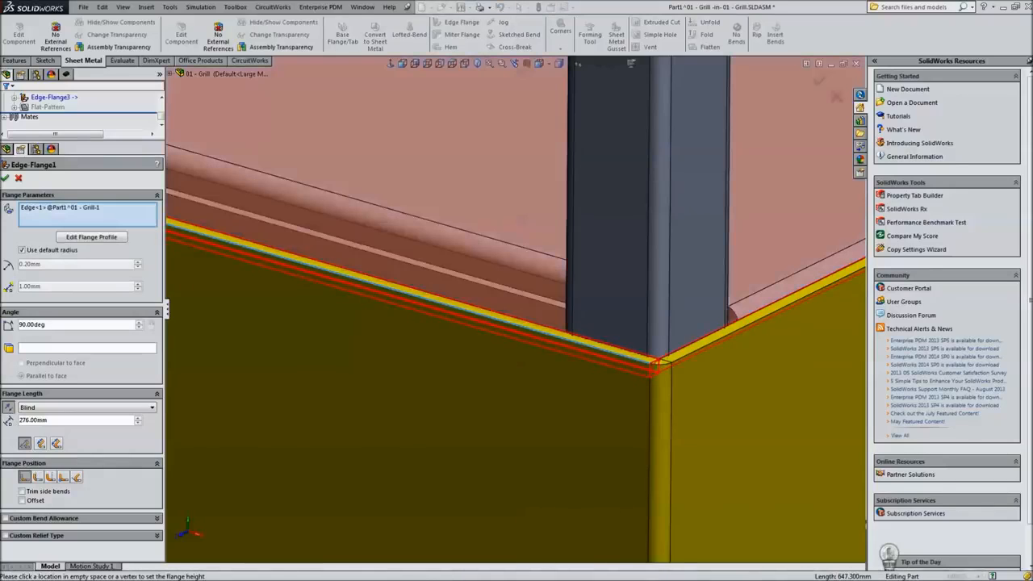
{"action": "left_click", "coordinate": [91, 237]}
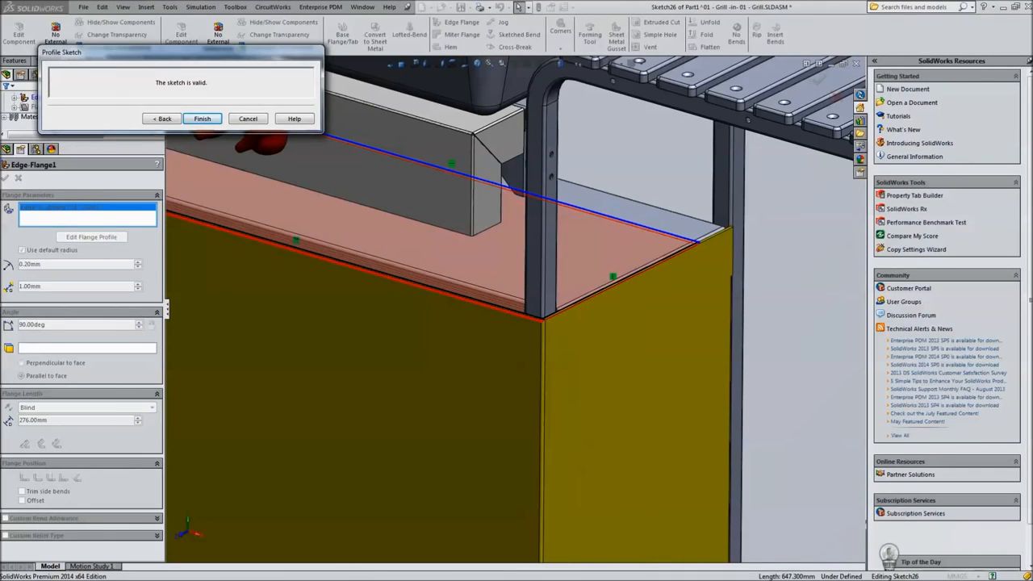
- Move both end lines of the upper flange's profile inward, clear of the two legs
{"action": "left_click_drag", "start_coordinate": [618, 283], "coordinate": [568, 270]}
{"action": "scroll", "coordinate": [514, 304], "scroll_direction": "up", "scroll_amount": 2}
{"action": "mouse_move", "coordinate": [224, 198]}
{"action": "left_mouse_down"}
{"action": "mouse_move", "coordinate": [249, 211]}
{"action": "mouse_move", "coordinate": [252, 195]}
{"action": "mouse_move", "coordinate": [279, 204]}
{"action": "left_mouse_up"}
{"action": "mouse_move", "coordinate": [625, 419]}
{"action": "middle_mouse_down"}
{"action": "mouse_move", "coordinate": [520, 367]}
{"action": "mouse_move", "coordinate": [421, 382]}
{"action": "mouse_move", "coordinate": [373, 413]}
{"action": "middle_mouse_up"}
{"action": "scroll", "coordinate": [515, 308], "scroll_direction": "up", "scroll_amount": 3}
{"action": "scroll", "coordinate": [420, 500], "scroll_direction": "down", "scroll_amount": 3}
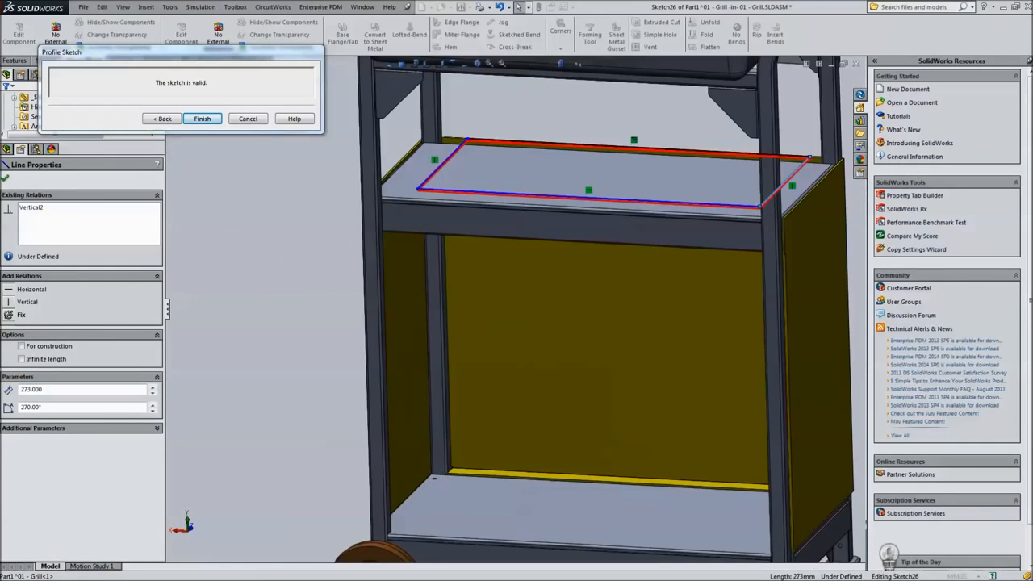
- Make the upper profile's wheel-side end line collinear with the matching end edge of the lower flange
{"action": "scroll", "coordinate": [439, 506], "scroll_direction": "down", "scroll_amount": 8}
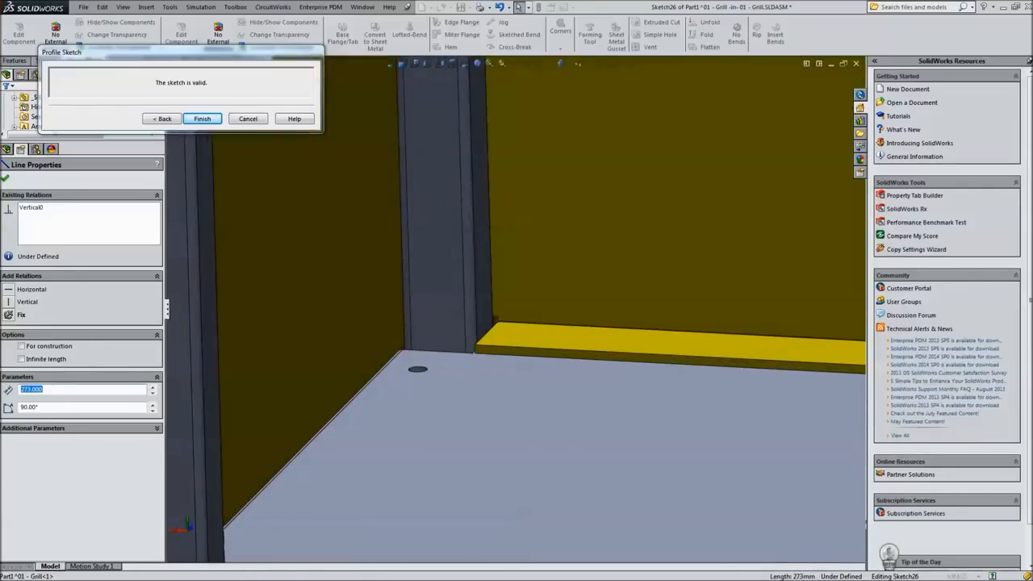
{"action": "left_click", "coordinate": [484, 321], "text": "ctrl"}
{"action": "left_click", "coordinate": [485, 321], "text": "ctrl"}
{"action": "left_click", "coordinate": [502, 332], "text": "ctrl"}
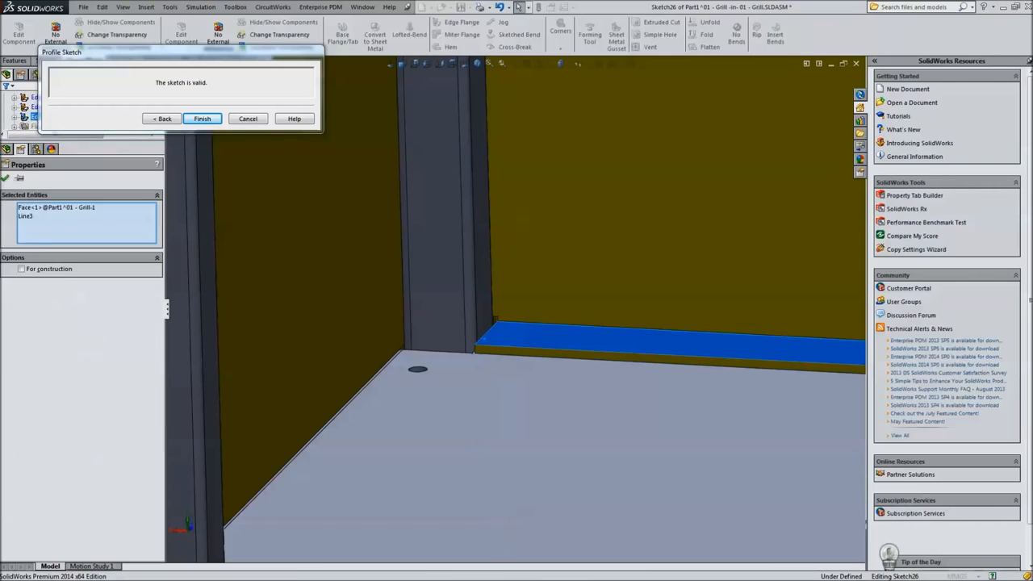
{"action": "left_click", "coordinate": [500, 332], "text": "ctrl"}
{"action": "left_click", "coordinate": [500, 331], "text": "ctrl"}
{"action": "left_click", "coordinate": [500, 332], "text": "ctrl"}
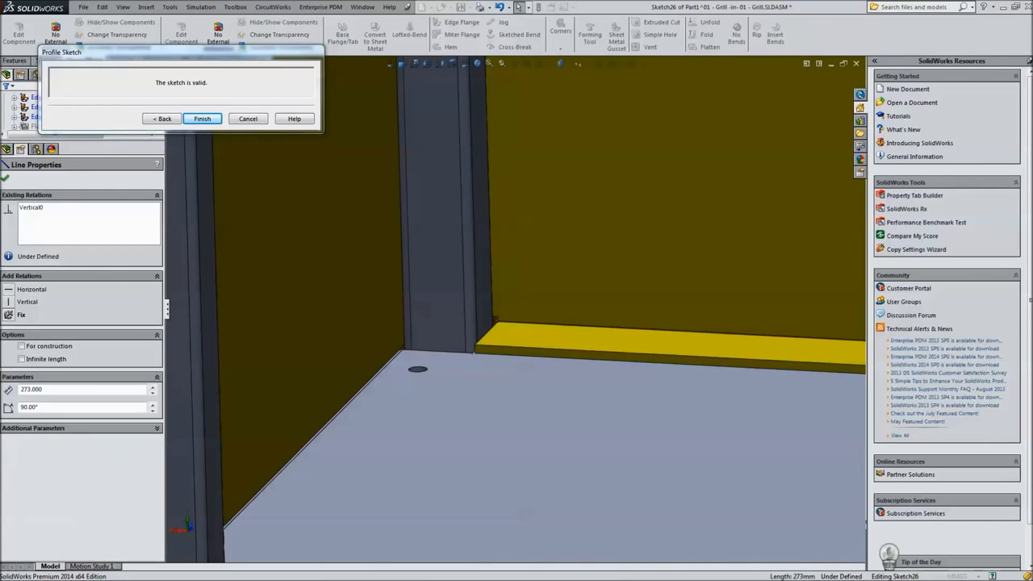
{"action": "left_click", "coordinate": [486, 333], "text": "ctrl"}
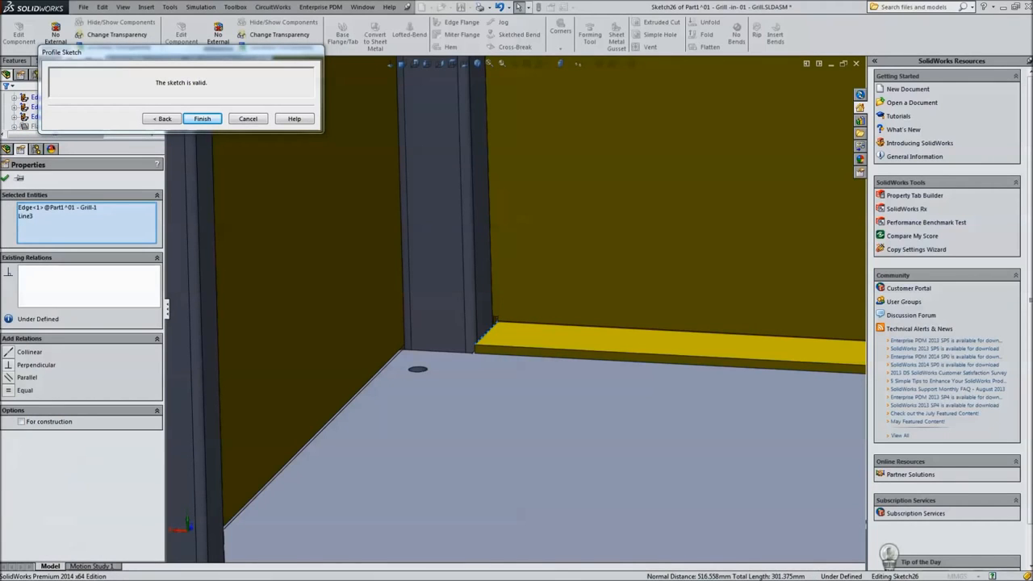
{"action": "scroll", "coordinate": [513, 312], "scroll_direction": "up", "scroll_amount": 7}
{"action": "mouse_move", "coordinate": [513, 312]}
{"action": "middle_mouse_down"}
{"action": "mouse_move", "coordinate": [587, 348]}
{"action": "mouse_move", "coordinate": [577, 346]}
{"action": "middle_mouse_up"}
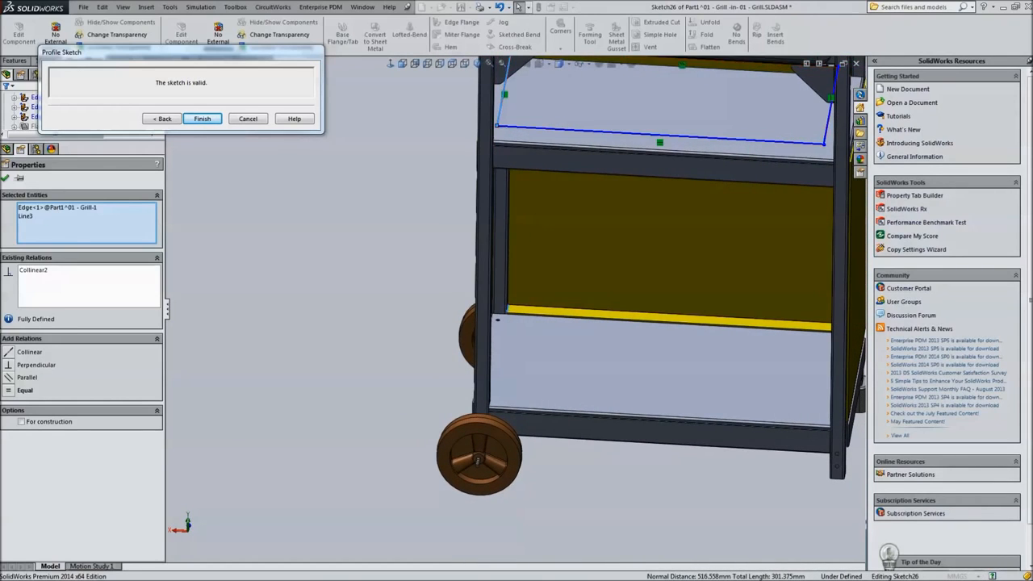
- Make the upper profile's other end line collinear with the lower flange's end edge away from the wheels
{"action": "left_click", "coordinate": [829, 118]}
{"action": "mouse_move", "coordinate": [815, 256]}
{"action": "middle_mouse_down"}
{"action": "mouse_move", "coordinate": [831, 254]}
{"action": "mouse_move", "coordinate": [842, 228]}
{"action": "mouse_move", "coordinate": [840, 239]}
{"action": "middle_mouse_up"}
{"action": "scroll", "coordinate": [516, 315], "scroll_direction": "up", "scroll_amount": 2}
{"action": "middle_click_drag", "start_coordinate": [565, 323], "coordinate": [552, 339]}
{"action": "scroll", "coordinate": [619, 407], "scroll_direction": "down", "scroll_amount": 3}
{"action": "scroll", "coordinate": [576, 435], "scroll_direction": "down", "scroll_amount": 8}
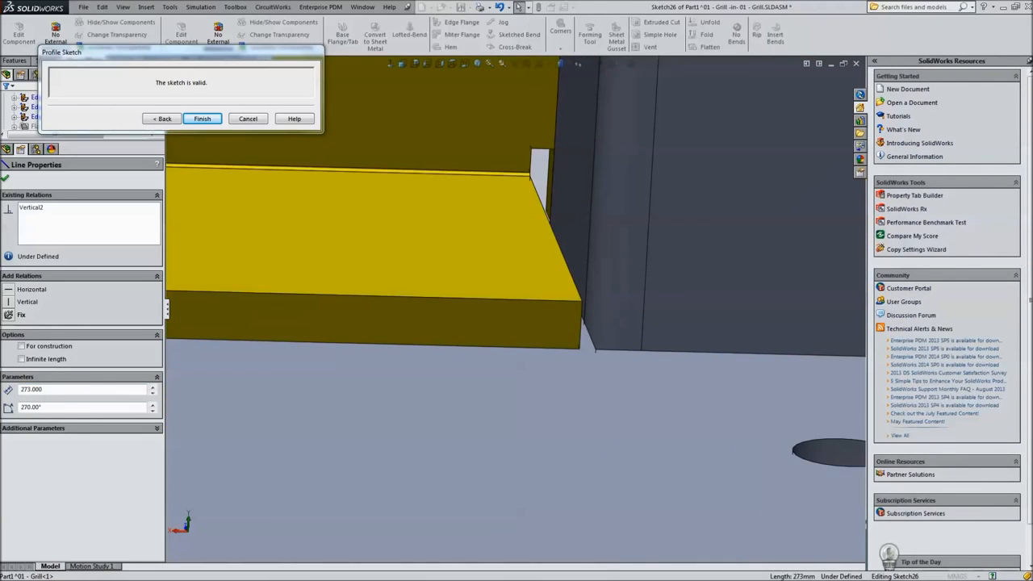
{"action": "left_click", "coordinate": [580, 325], "text": "ctrl"}
{"action": "scroll", "coordinate": [580, 324], "scroll_direction": "up", "scroll_amount": 10}
{"action": "scroll", "coordinate": [577, 324], "scroll_direction": "up", "scroll_amount": 1}
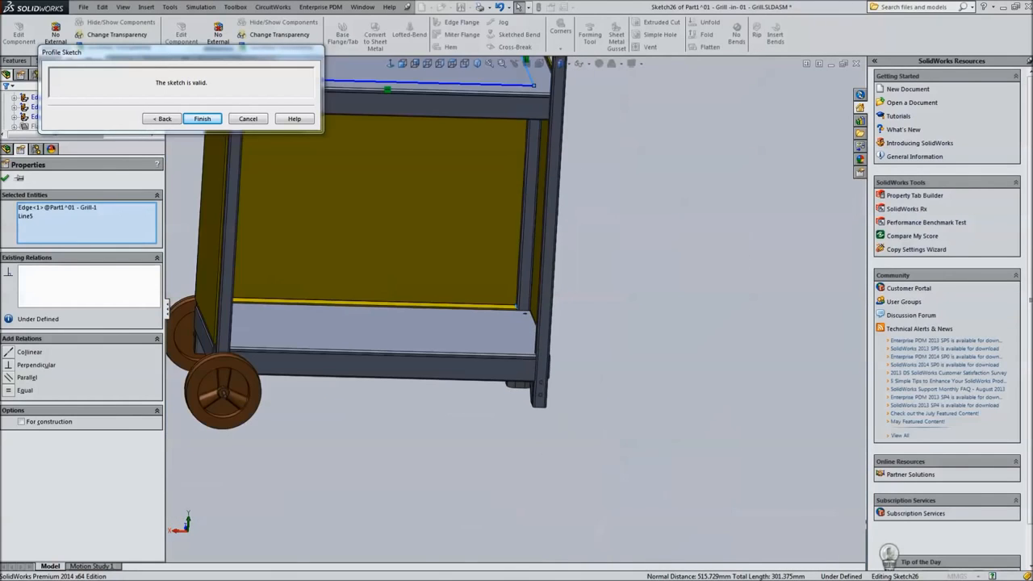
{"action": "middle_click_drag", "start_coordinate": [565, 322], "coordinate": [563, 347]}
{"action": "scroll", "coordinate": [435, 137], "scroll_direction": "down", "scroll_amount": 1}
{"action": "middle_click_drag", "start_coordinate": [452, 186], "coordinate": [454, 222]}
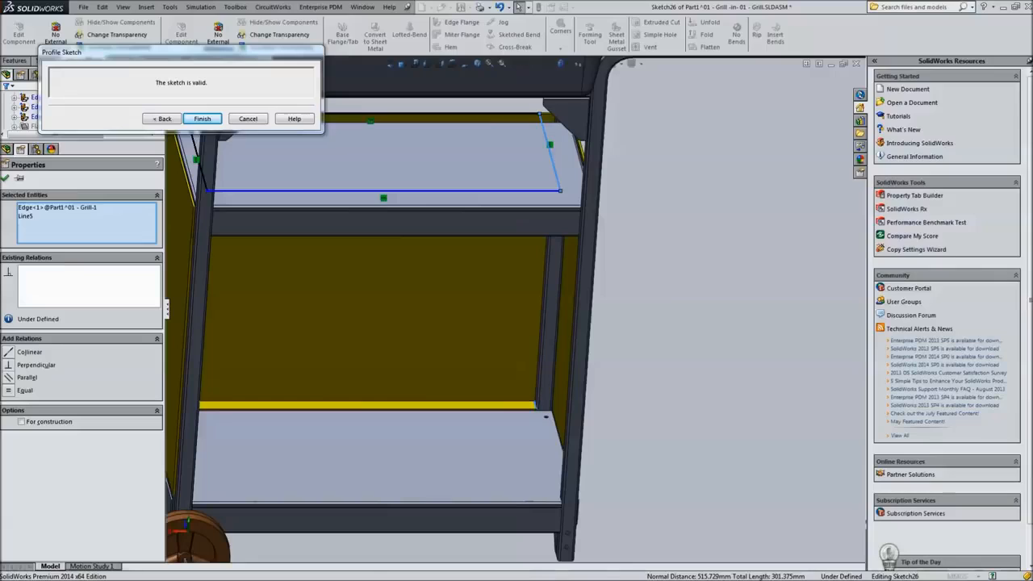
{"action": "left_click", "coordinate": [10, 352]}
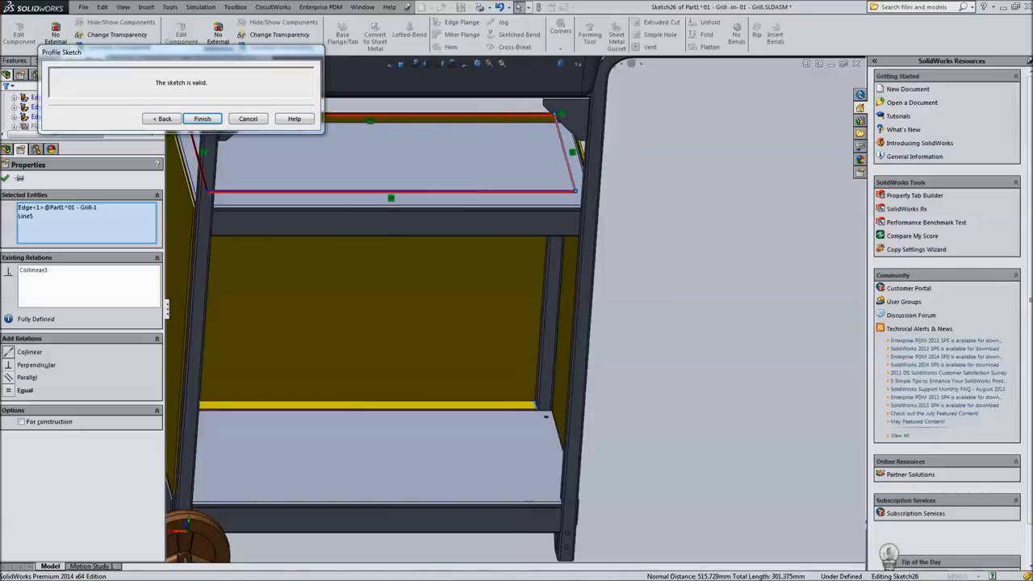
- Make the upper profile's inner long line collinear with the lower flange's inner long edge
{"action": "left_click", "coordinate": [454, 191]}
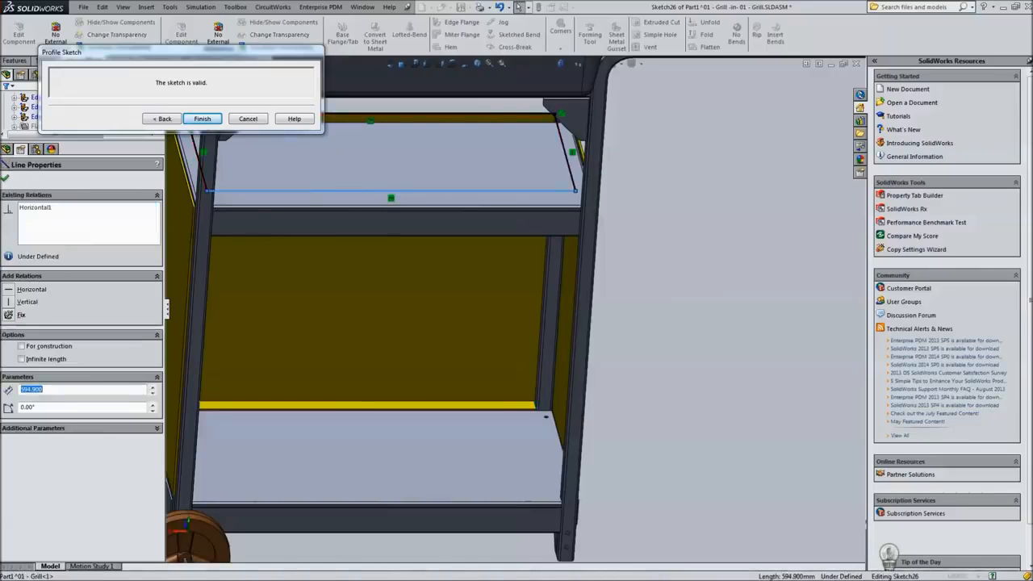
{"action": "left_click", "coordinate": [545, 416], "text": "ctrl"}
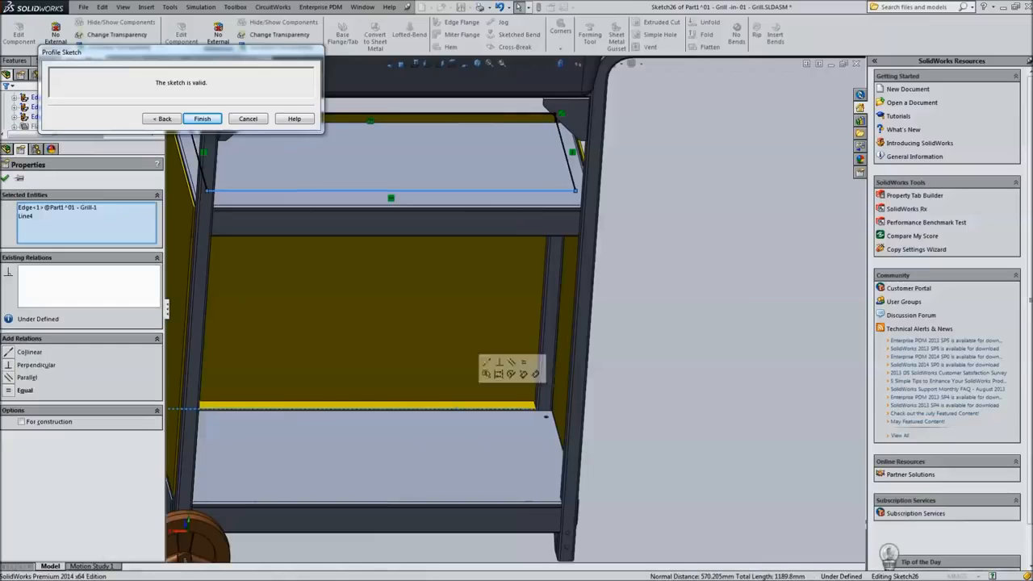
{"action": "left_click", "coordinate": [24, 352]}
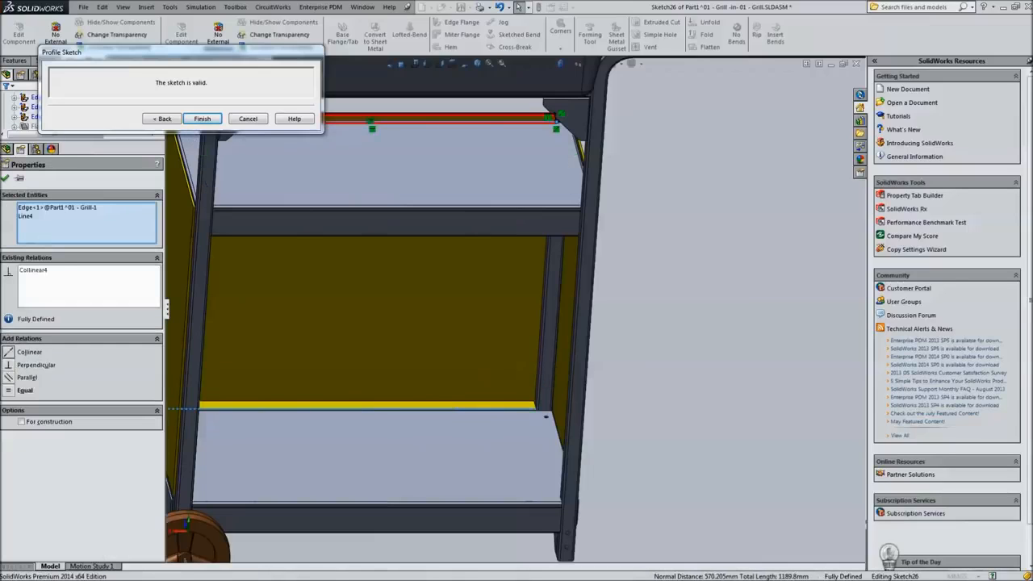
- Leave the profile sketch and accept the upper edge flange on the front panel
{"action": "left_click", "coordinate": [163, 118]}
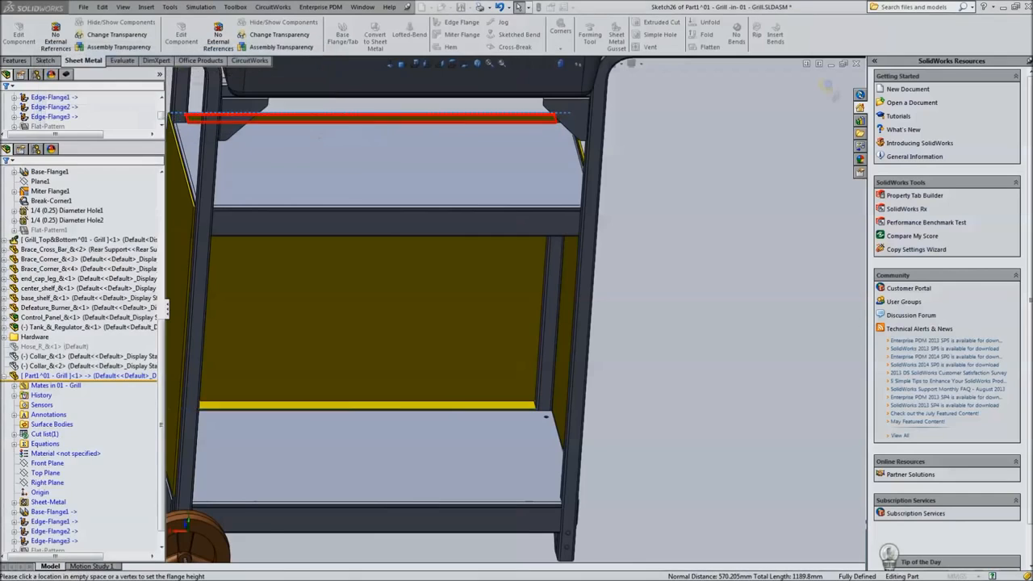
{"action": "scroll", "coordinate": [516, 309], "scroll_direction": "up", "scroll_amount": 2}
{"action": "scroll", "coordinate": [291, 190], "scroll_direction": "down", "scroll_amount": 4}
{"action": "scroll", "coordinate": [383, 274], "scroll_direction": "down", "scroll_amount": 5}
{"action": "middle_click_drag", "start_coordinate": [383, 275], "coordinate": [557, 298]}
{"action": "middle_click_drag", "start_coordinate": [400, 253], "coordinate": [413, 202]}
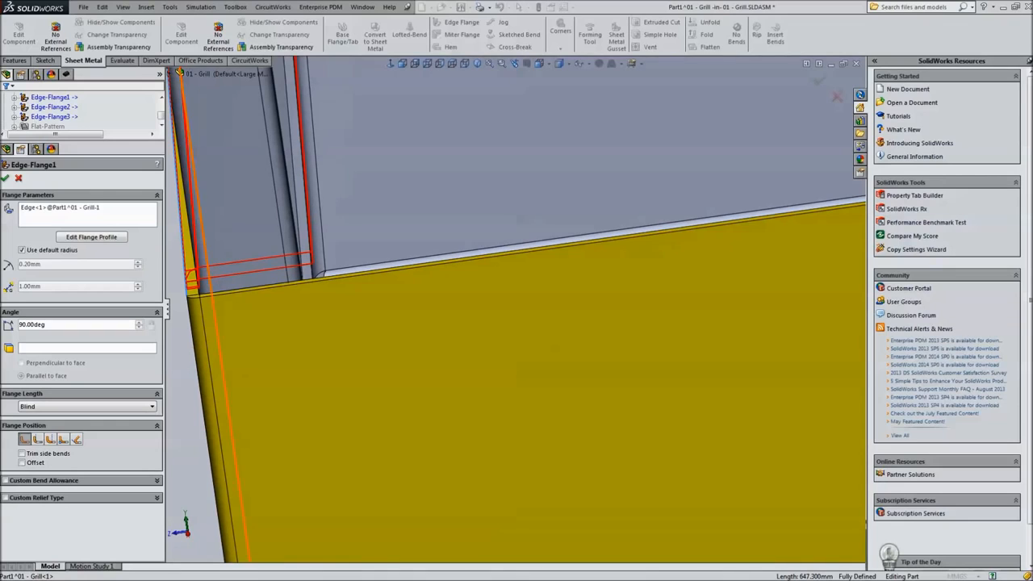
{"action": "key", "text": "Escape"}
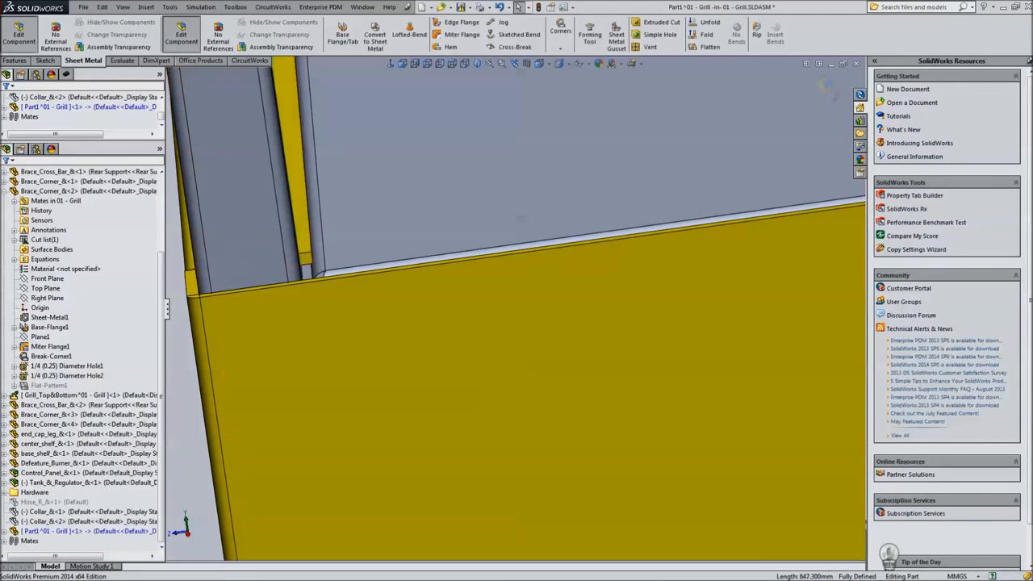
- Start a 90° edge flange on the inner edge of the front panel's top lip and set its length to 50 mm
{"action": "middle_click_drag", "start_coordinate": [212, 288], "coordinate": [392, 333]}
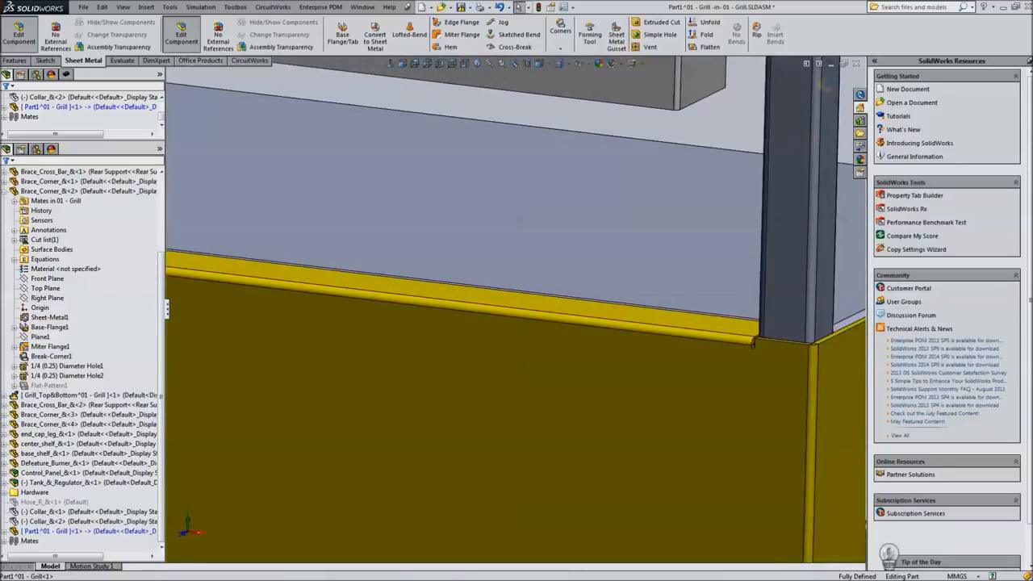
{"action": "left_click", "coordinate": [457, 21]}
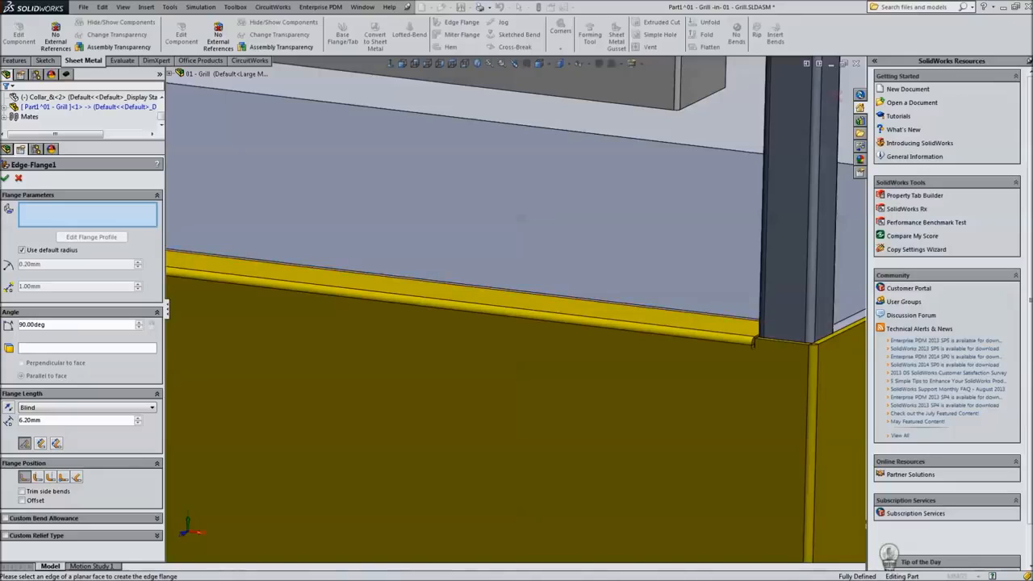
{"action": "left_click", "coordinate": [516, 291]}
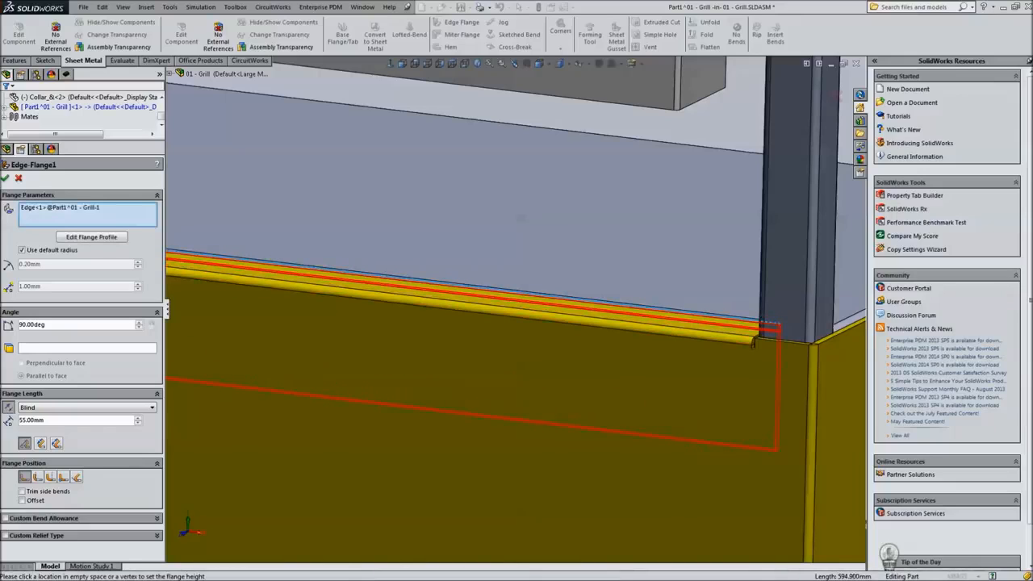
{"action": "middle_click_drag", "start_coordinate": [521, 218], "coordinate": [397, 361]}
{"action": "scroll", "coordinate": [347, 323], "scroll_direction": "up", "scroll_amount": 5}
{"action": "scroll", "coordinate": [339, 325], "scroll_direction": "down", "scroll_amount": 8}
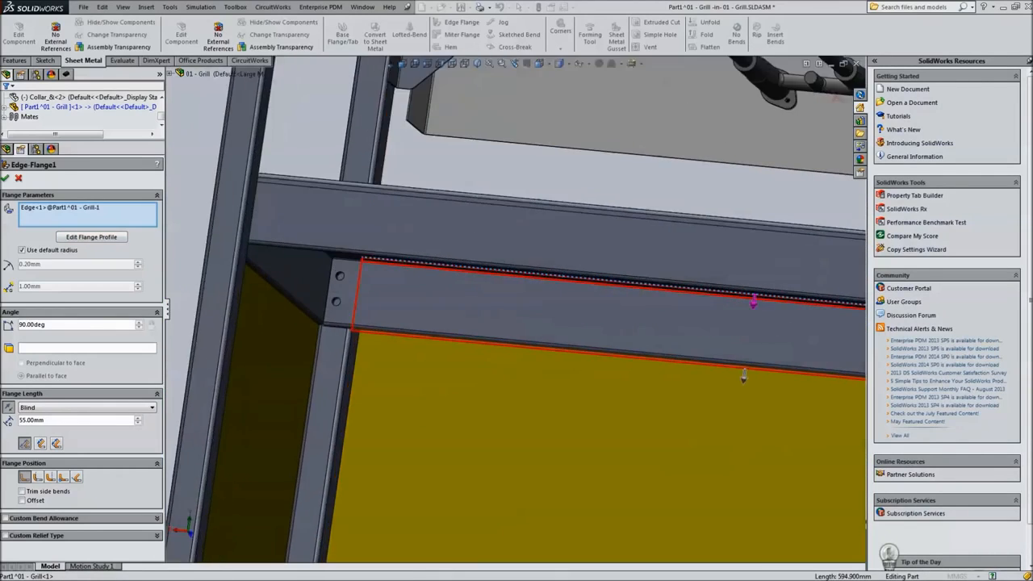
{"action": "middle_click_drag", "start_coordinate": [339, 325], "coordinate": [272, 310]}
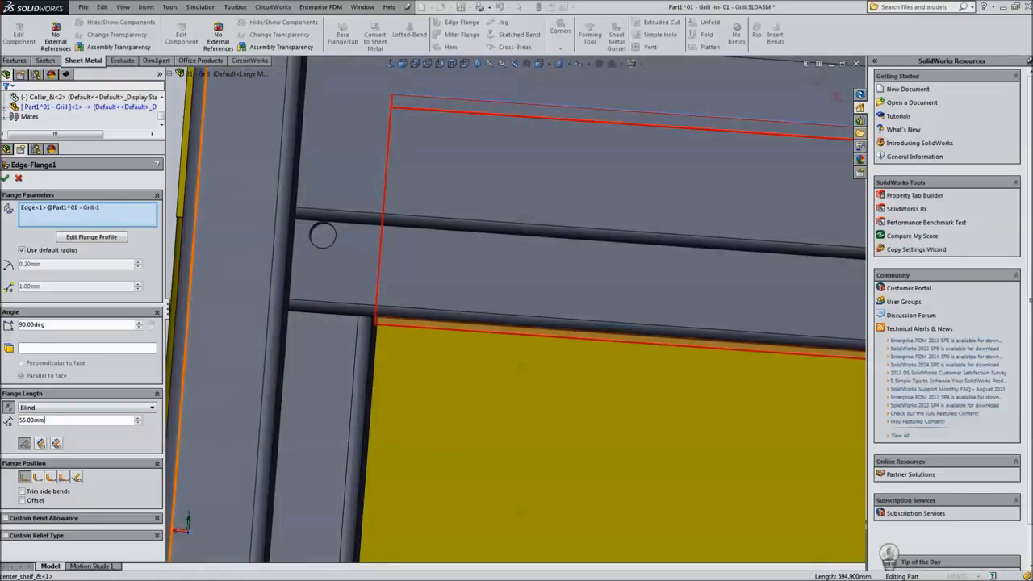
{"action": "type", "text": "50"}
{"action": "key", "text": "Return"}
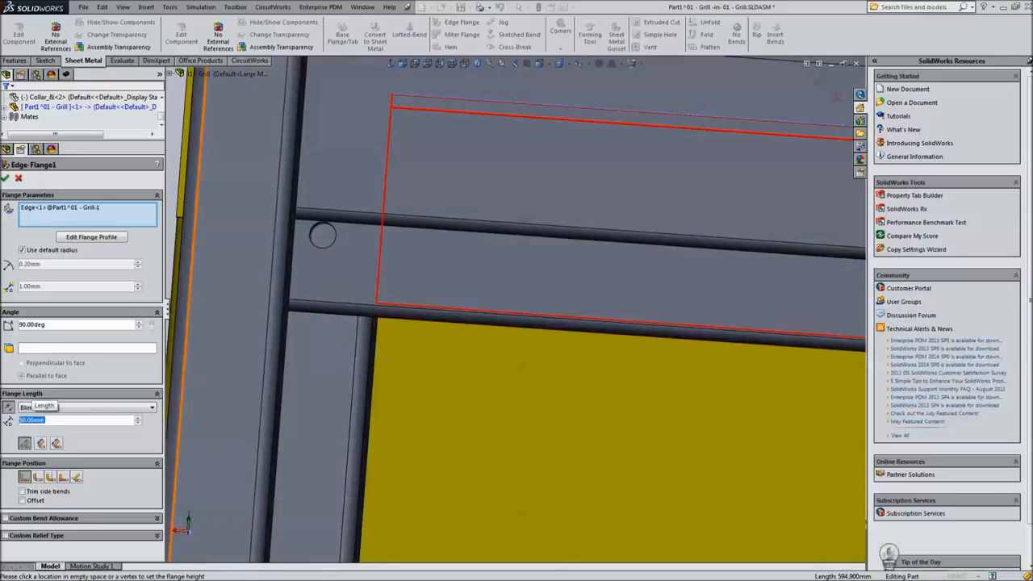
- Check the downward flange preview against the side panel at the corner and accept the edge flange
{"action": "middle_click_drag", "start_coordinate": [466, 347], "coordinate": [686, 338]}
{"action": "scroll", "coordinate": [508, 305], "scroll_direction": "up", "scroll_amount": 8}
{"action": "scroll", "coordinate": [278, 254], "scroll_direction": "down", "scroll_amount": 7}
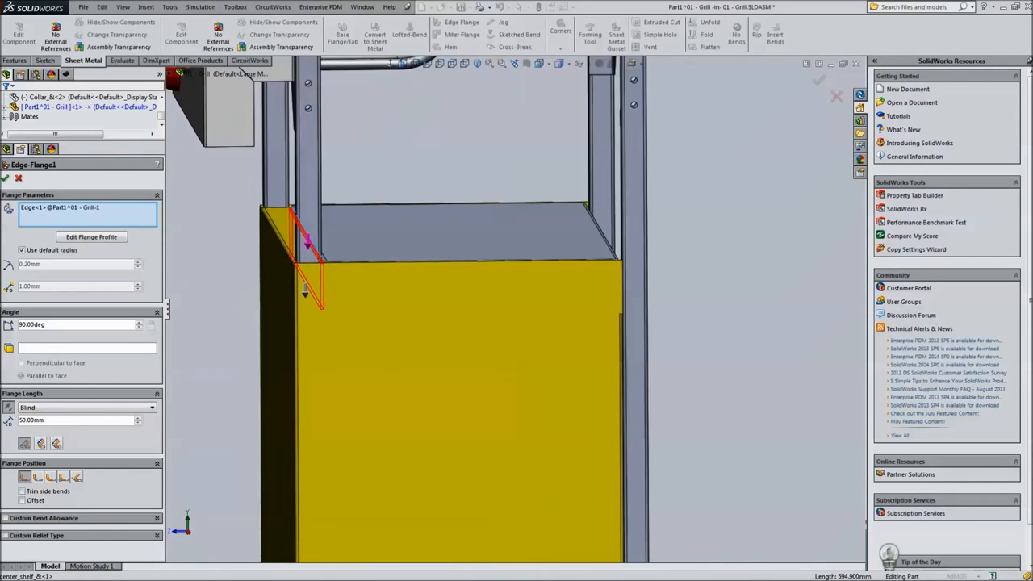
{"action": "middle_click_drag", "start_coordinate": [307, 310], "coordinate": [397, 310]}
{"action": "middle_click_drag", "start_coordinate": [456, 323], "coordinate": [387, 274]}
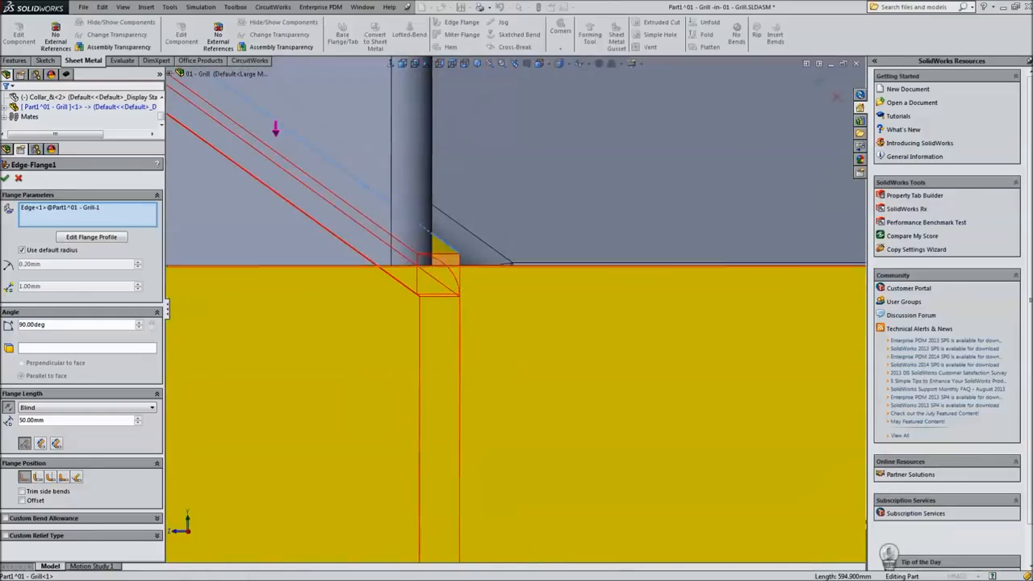
{"action": "left_click", "coordinate": [6, 178]}
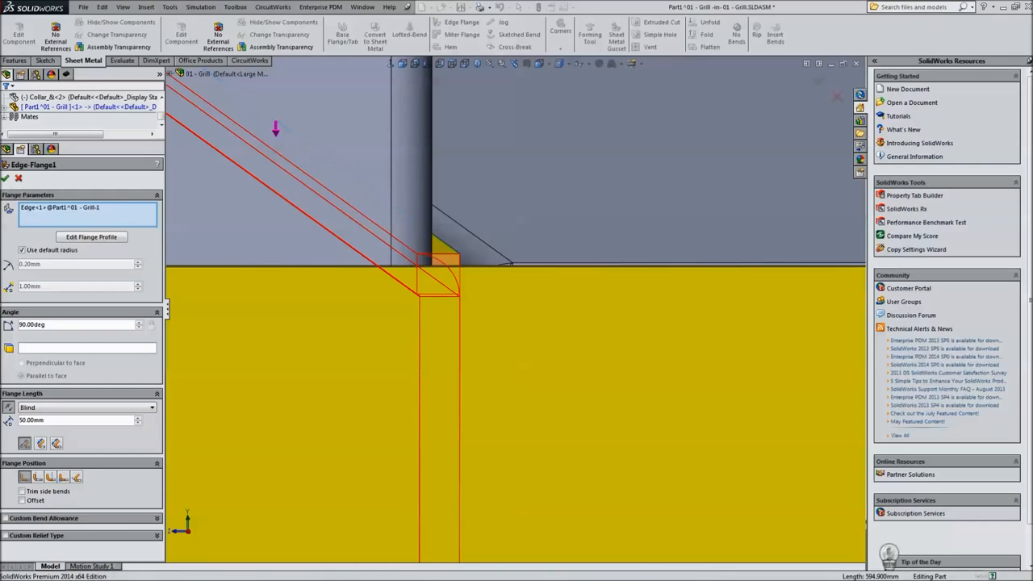
- Show the whole grill in isometric view and return from editing the yellow panel part to editing the assembly
{"action": "scroll", "coordinate": [514, 308], "scroll_direction": "up", "scroll_amount": 6}
{"action": "scroll", "coordinate": [513, 309], "scroll_direction": "up", "scroll_amount": 8}
{"action": "middle_click_drag", "start_coordinate": [513, 308], "coordinate": [581, 300]}
{"action": "left_click", "coordinate": [477, 64]}
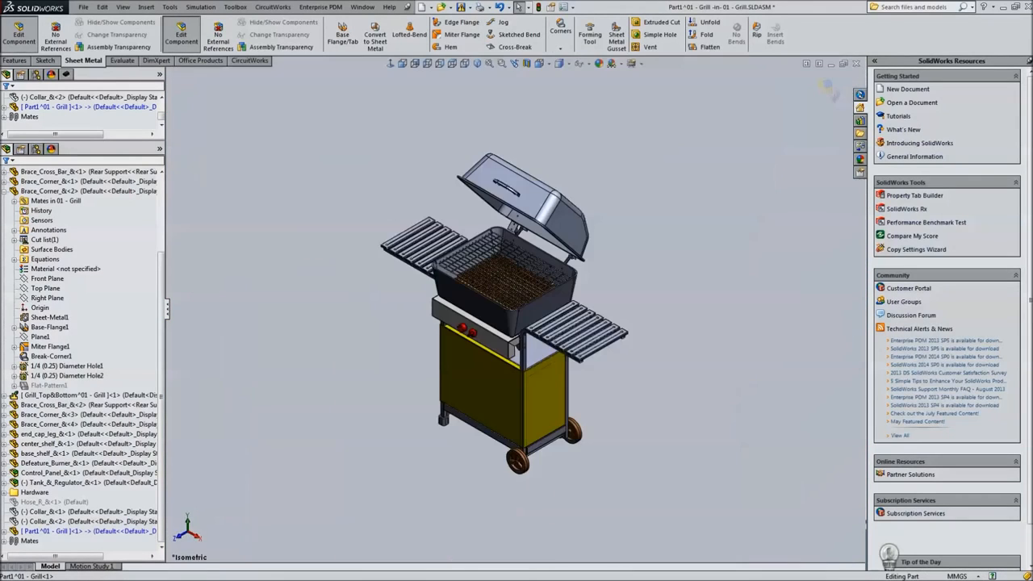
{"action": "scroll", "coordinate": [517, 445], "scroll_direction": "down", "scroll_amount": 5}
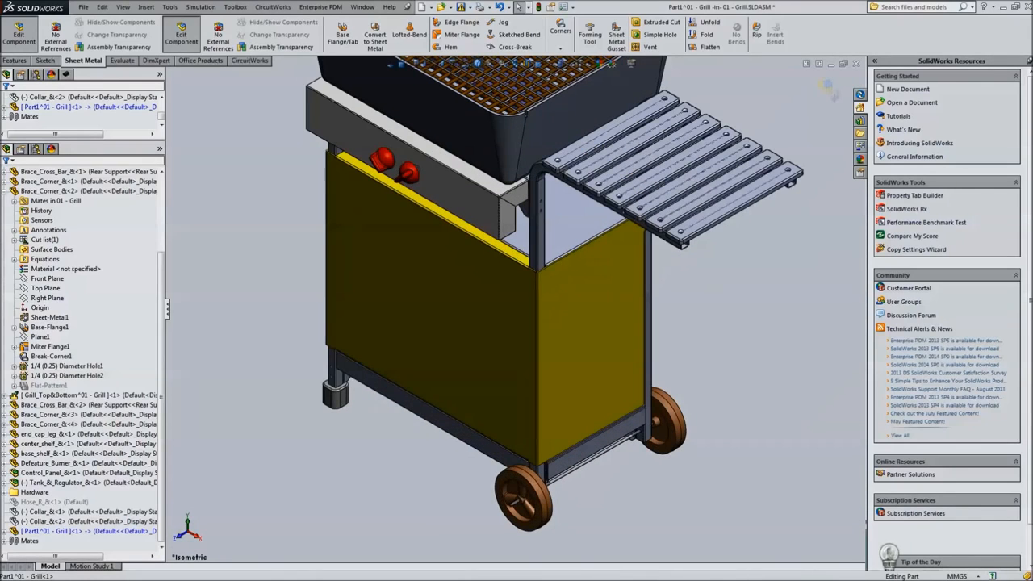
{"action": "left_click", "coordinate": [466, 313]}
{"action": "left_click", "coordinate": [497, 264]}
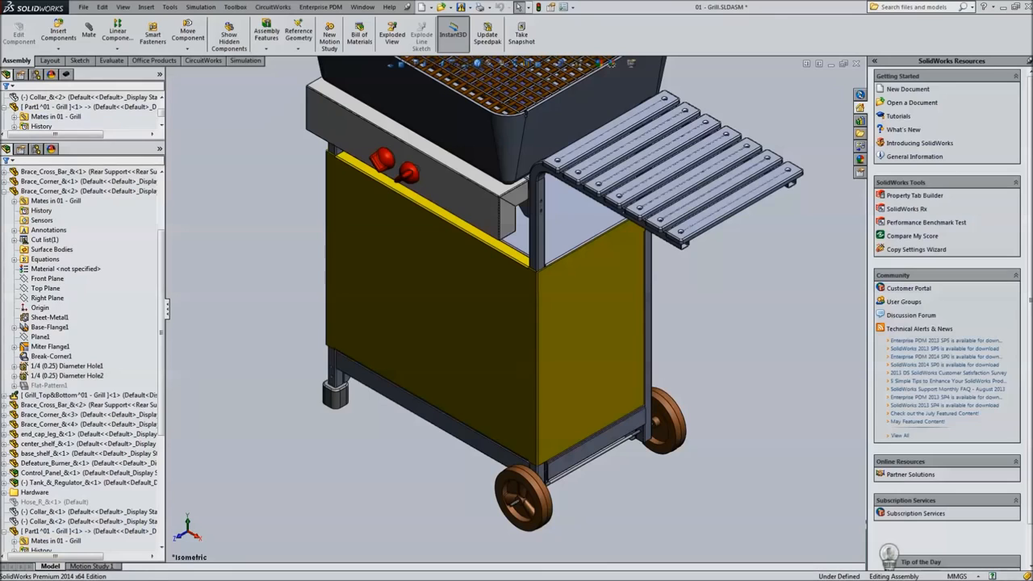
- Open the yellow panel part in its own window and examine its flanges and corners from inside
{"action": "left_click", "coordinate": [450, 308]}
{"action": "left_click", "coordinate": [478, 246]}
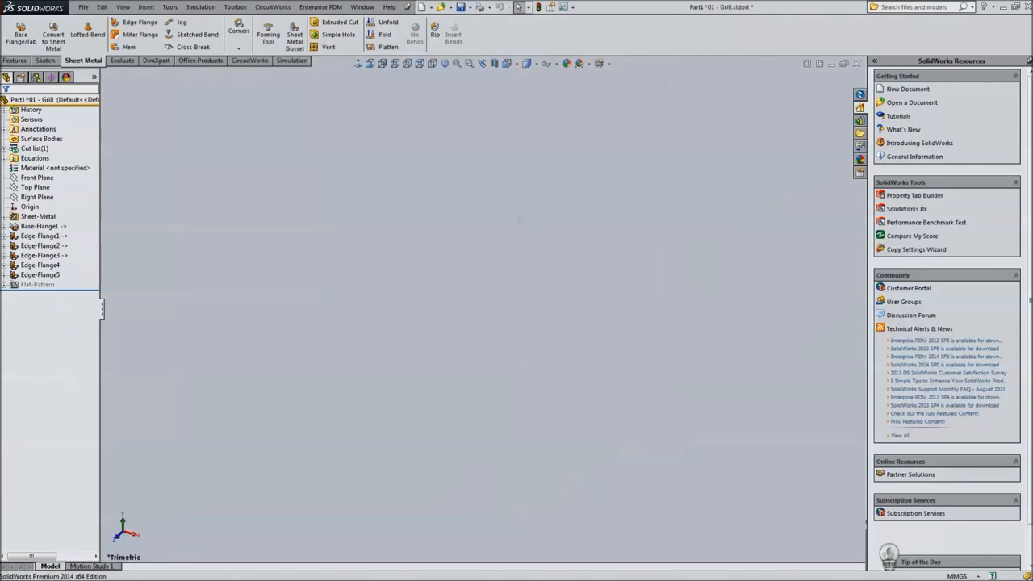
{"action": "middle_click_drag", "start_coordinate": [478, 247], "coordinate": [526, 296]}
{"action": "scroll", "coordinate": [636, 192], "scroll_direction": "down", "scroll_amount": 5}
{"action": "scroll", "coordinate": [625, 200], "scroll_direction": "down", "scroll_amount": 3}
{"action": "scroll", "coordinate": [497, 298], "scroll_direction": "down", "scroll_amount": 5}
{"action": "middle_click_drag", "start_coordinate": [564, 266], "coordinate": [311, 282]}
{"action": "middle_click", "coordinate": [477, 281]}
{"action": "scroll", "coordinate": [483, 297], "scroll_direction": "up", "scroll_amount": 6}
{"action": "scroll", "coordinate": [823, 436], "scroll_direction": "down", "scroll_amount": 7}
{"action": "middle_click_drag", "start_coordinate": [774, 363], "coordinate": [692, 355]}
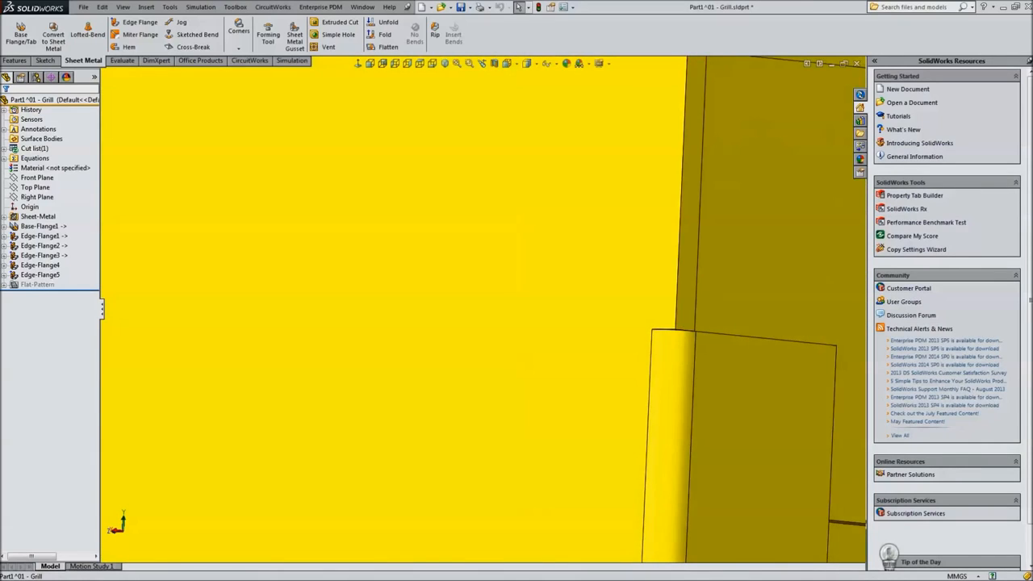
{"action": "scroll", "coordinate": [692, 355], "scroll_direction": "up", "scroll_amount": 6}
{"action": "scroll", "coordinate": [482, 310], "scroll_direction": "up", "scroll_amount": 2}
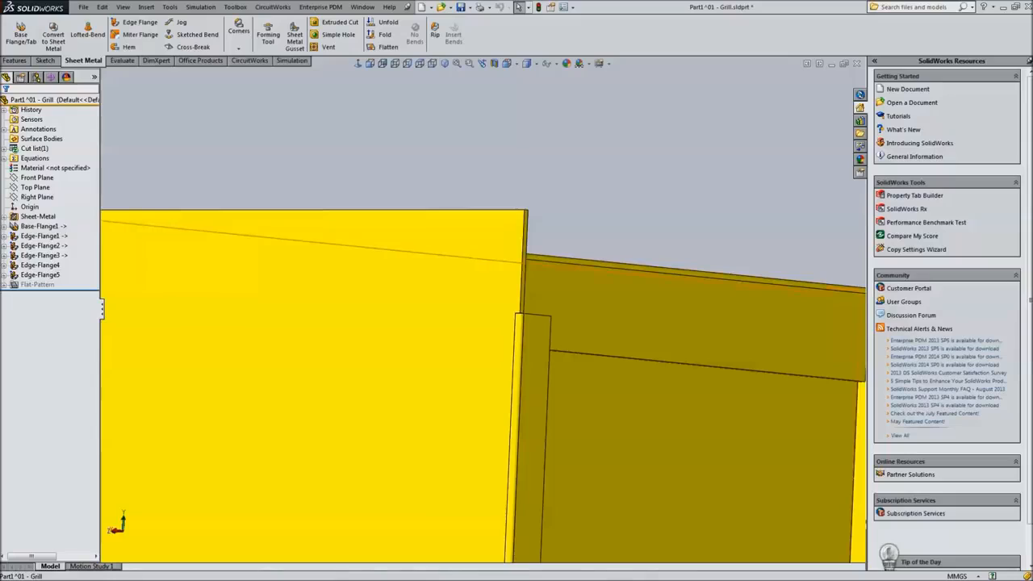
- Review the sketches and bends contained in Edge-Flange1, Edge-Flange2 and Edge-Flange3 of the panel part
{"action": "left_click", "coordinate": [4, 255]}
{"action": "left_click", "coordinate": [4, 246]}
{"action": "left_click", "coordinate": [4, 237]}
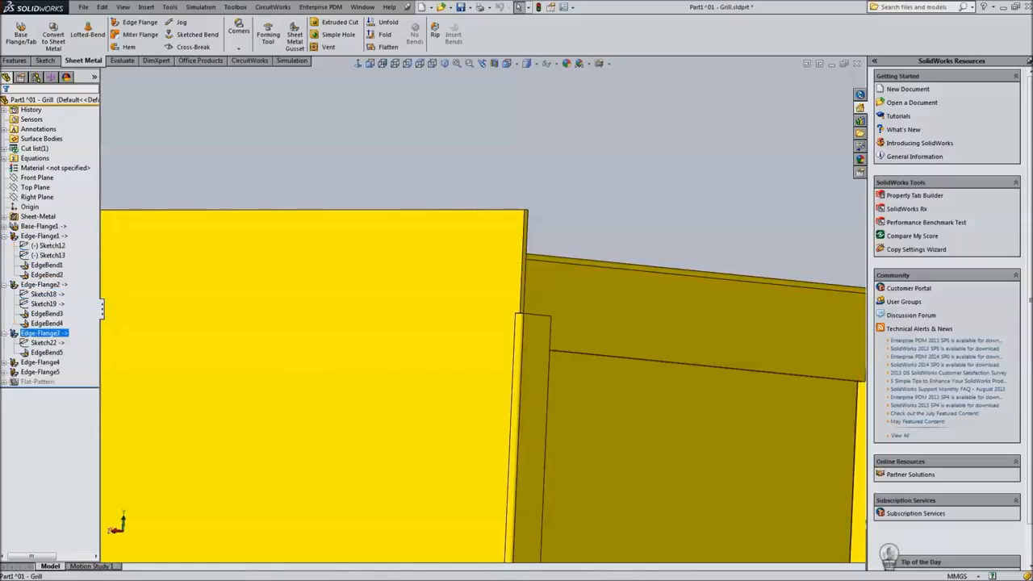
{"action": "left_click", "coordinate": [4, 285]}
{"action": "left_click", "coordinate": [4, 236]}
{"action": "left_click", "coordinate": [4, 256]}
{"action": "key", "text": "Escape"}
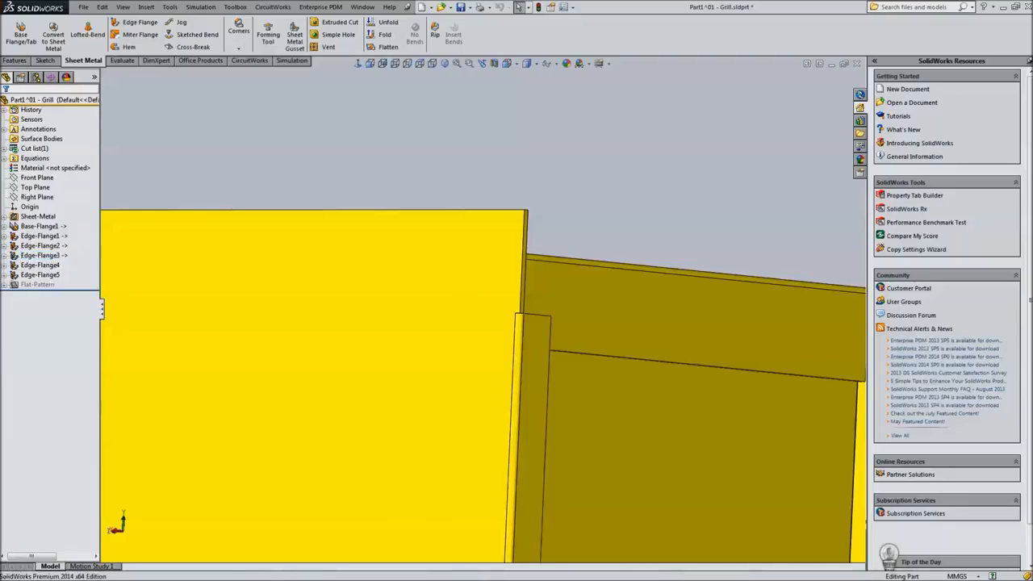
- Review the panel part's full list of external references and close the list without breaking or locking them
{"action": "right_click", "coordinate": [65, 99]}
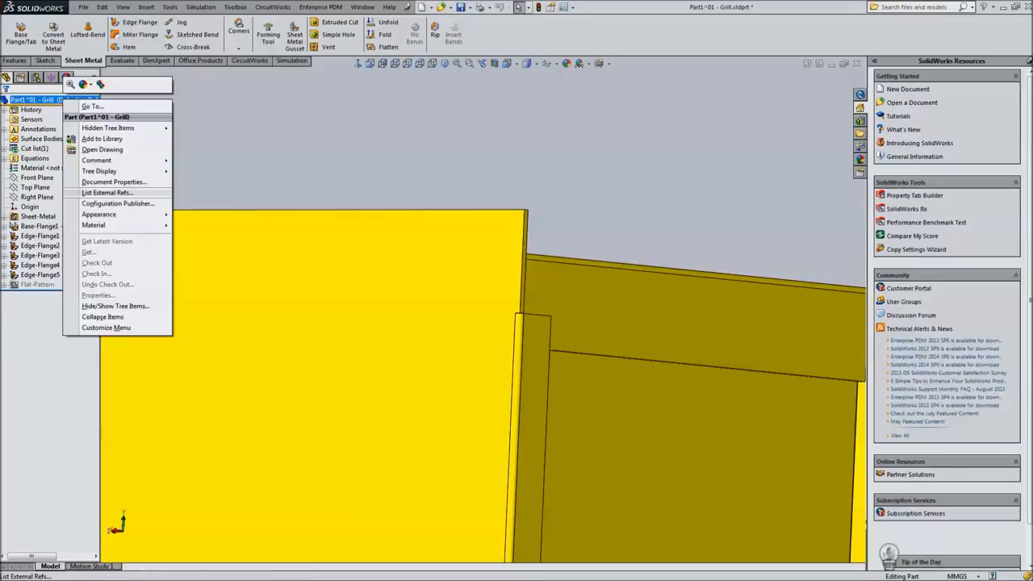
{"action": "left_click", "coordinate": [108, 193]}
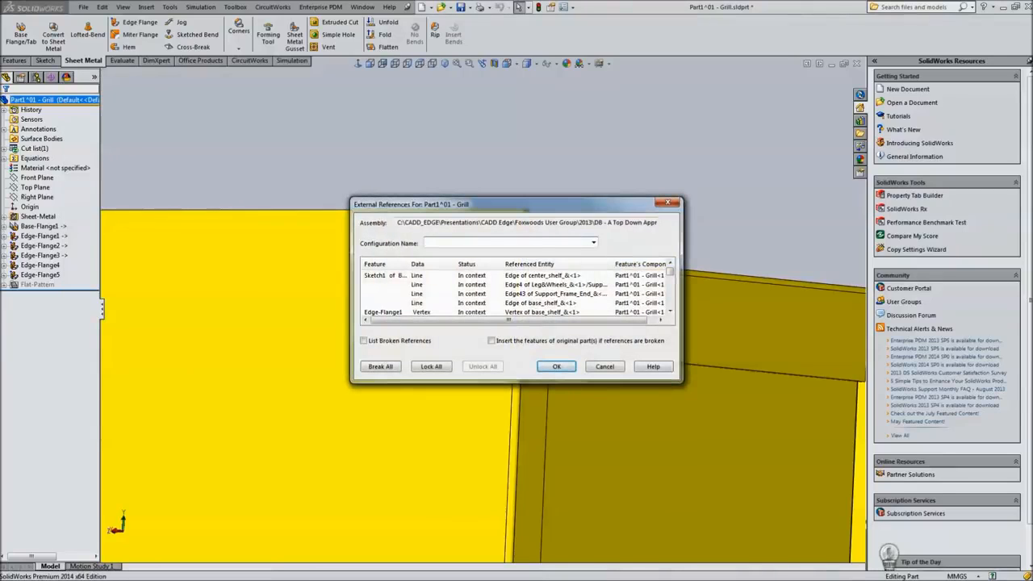
{"action": "mouse_move", "coordinate": [508, 319]}
{"action": "left_mouse_down"}
{"action": "mouse_move", "coordinate": [518, 319]}
{"action": "mouse_move", "coordinate": [509, 320]}
{"action": "left_mouse_up"}
{"action": "scroll", "coordinate": [516, 291], "scroll_direction": "down", "scroll_amount": 5}
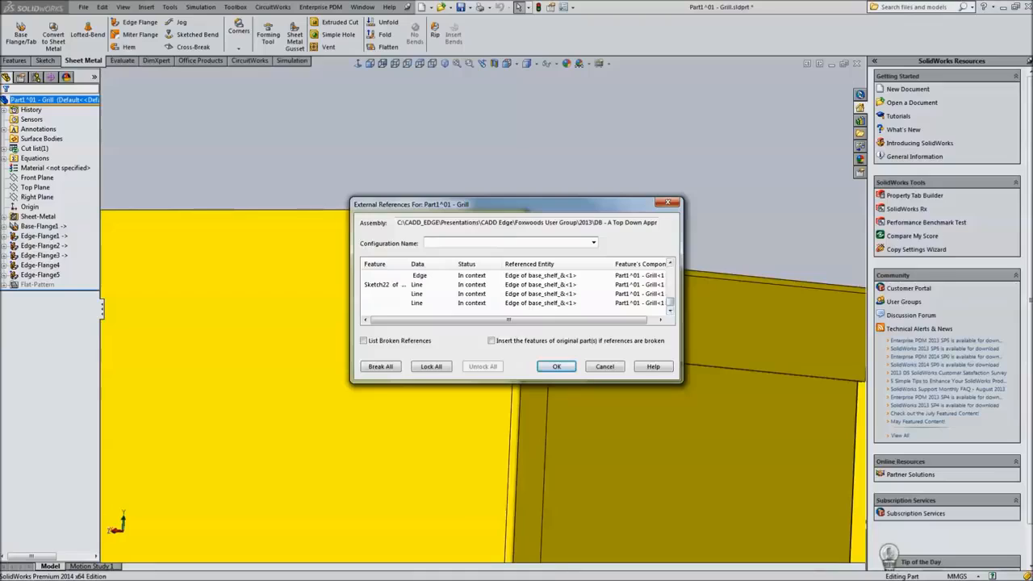
{"action": "scroll", "coordinate": [517, 290], "scroll_direction": "up", "scroll_amount": 5}
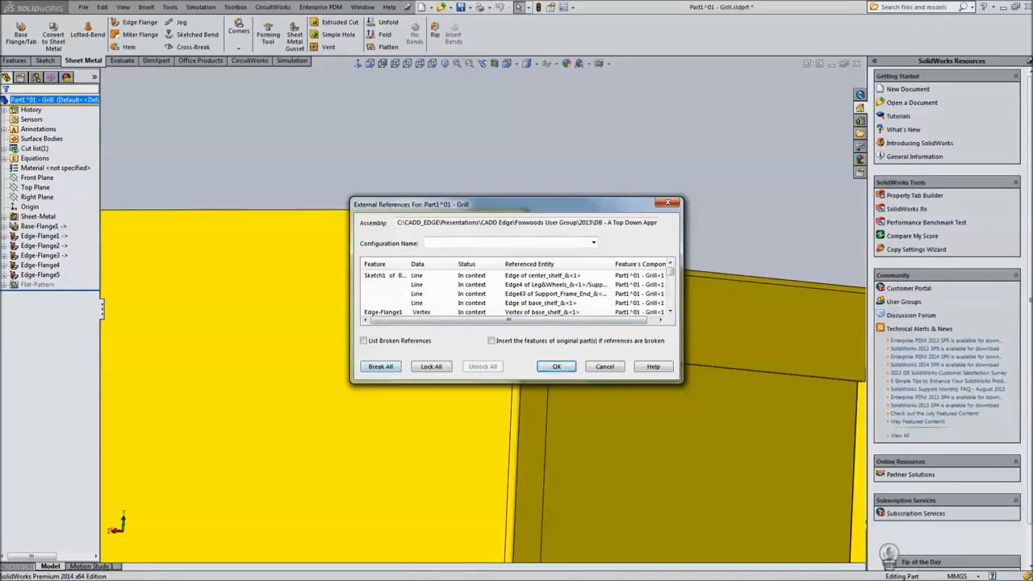
{"action": "left_click", "coordinate": [604, 366]}
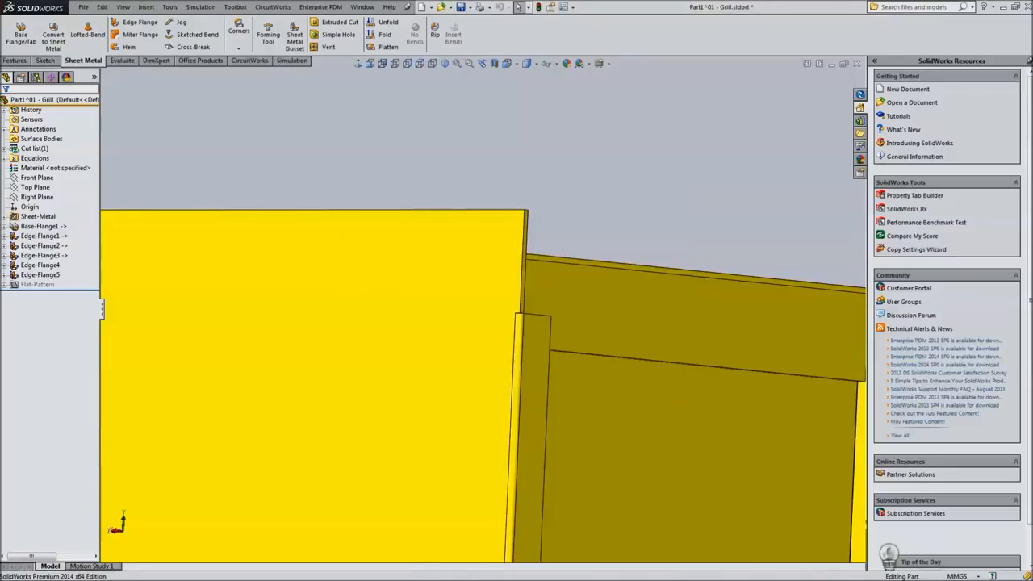
- Show the panel part in isometric view, then save its changes and close it to return to the grill assembly
{"action": "key", "text": "ctrl+7"}
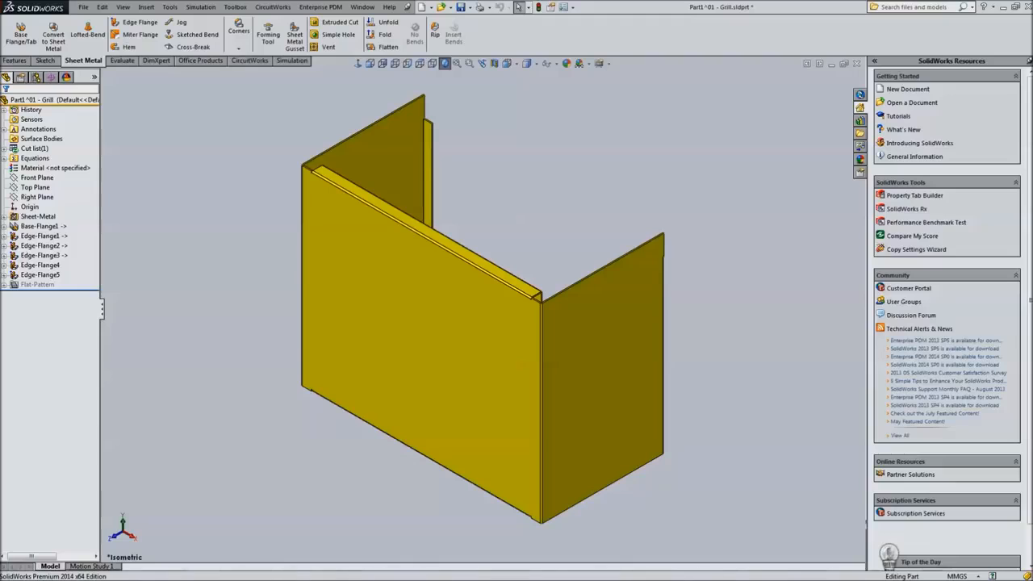
{"action": "key", "text": "ctrl+w"}
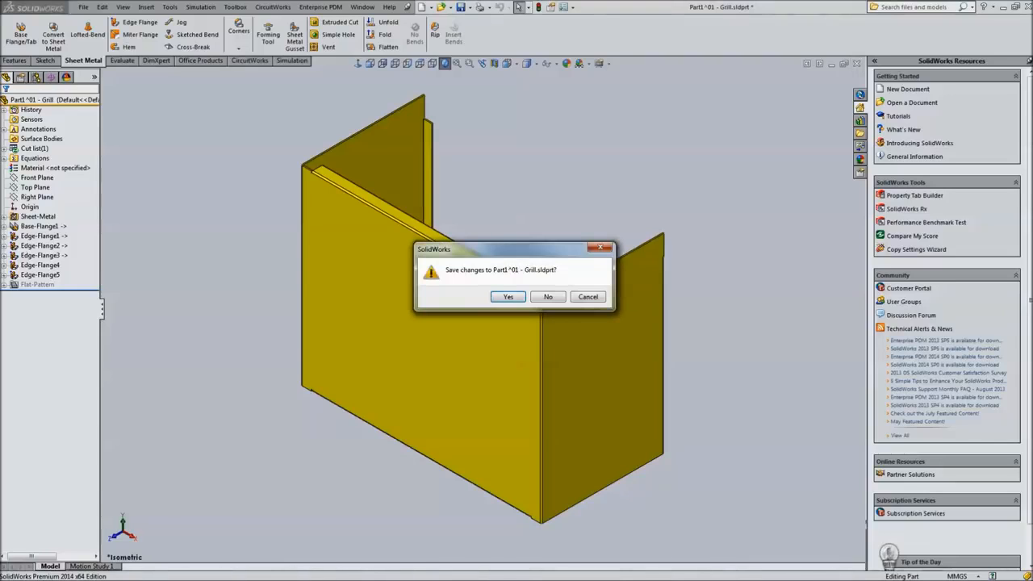
{"action": "key", "text": "Return"}
{"action": "key", "text": "Return"}
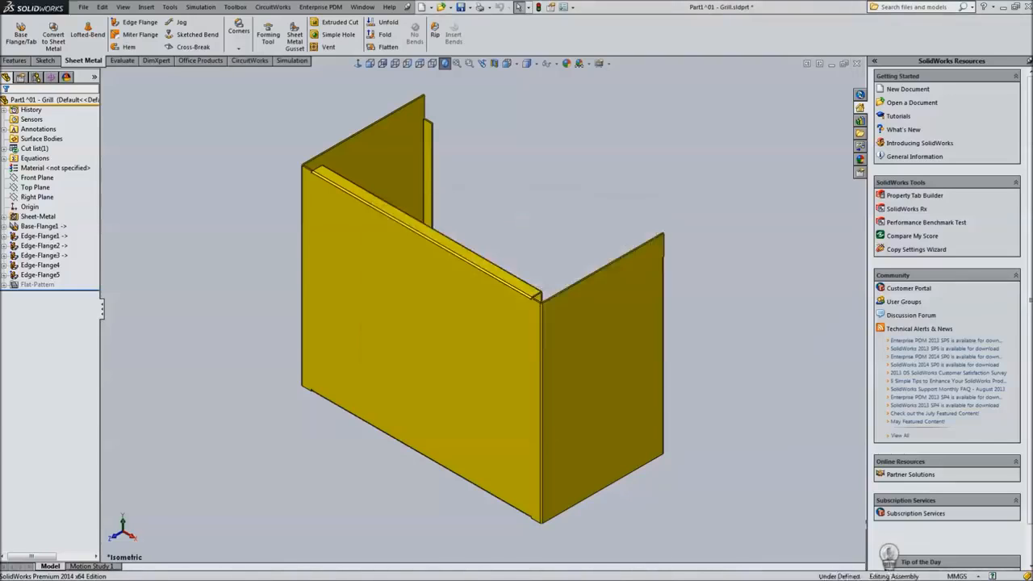
- Section the assembly parallel to the panel part's Front Plane at a -248 mm offset, exposing the vertical flange below the center shelf
{"action": "middle_click_drag", "start_coordinate": [449, 393], "coordinate": [517, 397]}
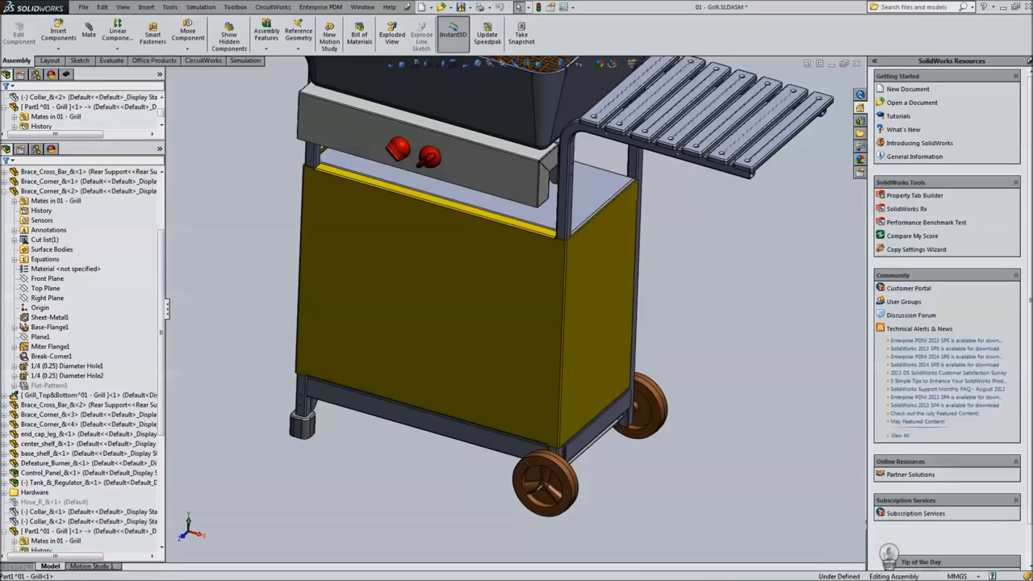
{"action": "left_click", "coordinate": [490, 67]}
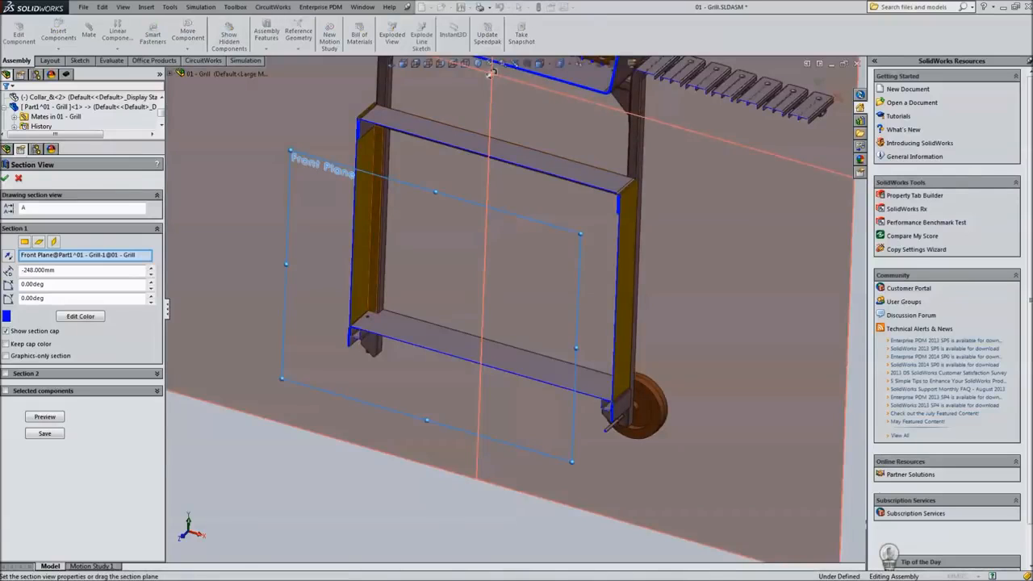
{"action": "key", "text": "Return"}
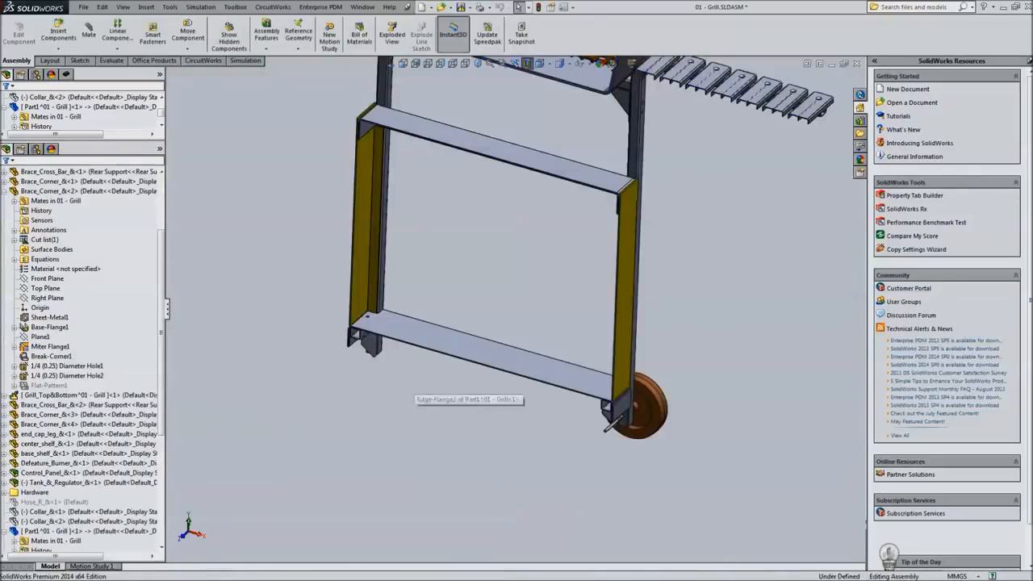
{"action": "middle_click_drag", "start_coordinate": [635, 131], "coordinate": [688, 98]}
{"action": "scroll", "coordinate": [644, 211], "scroll_direction": "down", "scroll_amount": 8}
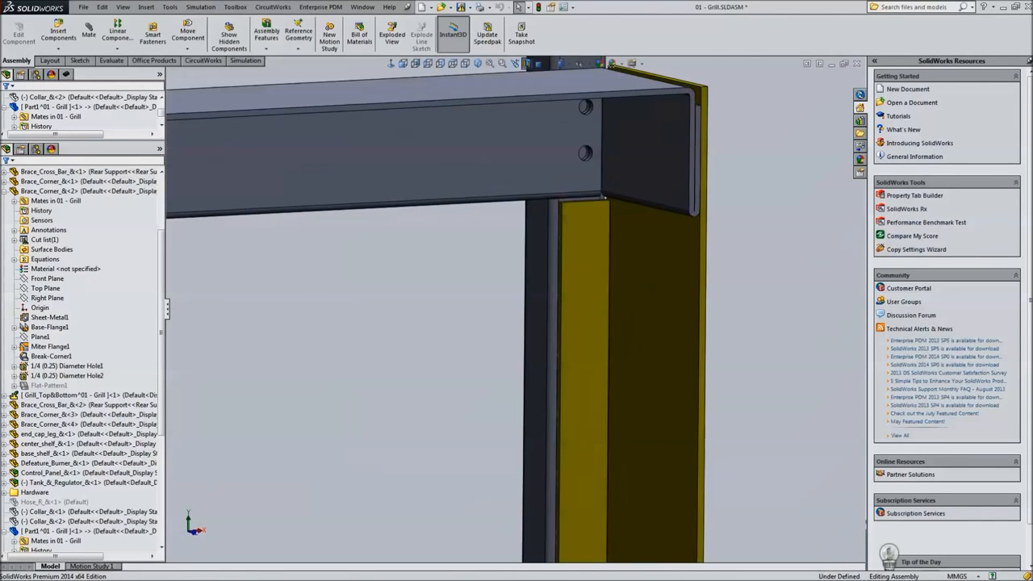
{"action": "scroll", "coordinate": [565, 242], "scroll_direction": "down", "scroll_amount": 3}
- Edit the panel part in context and select the face of its vertical flange below the center shelf
{"action": "left_click", "coordinate": [562, 253]}
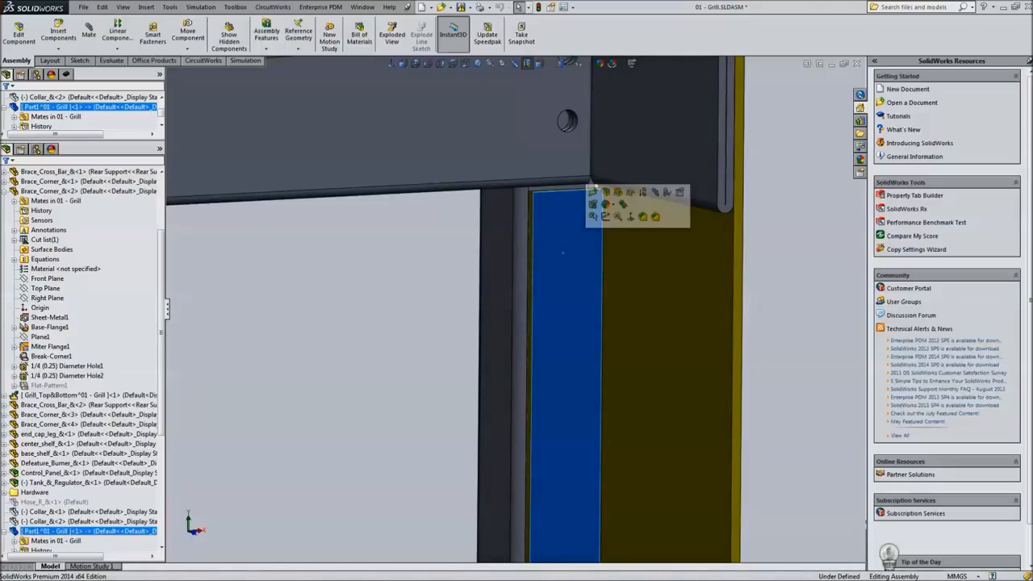
{"action": "left_click", "coordinate": [563, 253]}
{"action": "left_click", "coordinate": [565, 254]}
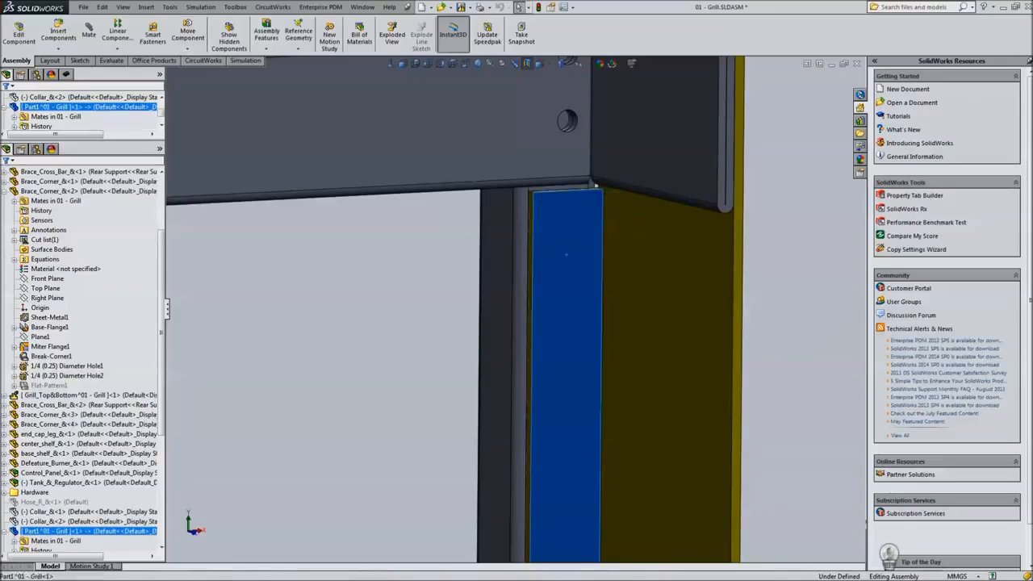
{"action": "left_click", "coordinate": [566, 256]}
{"action": "left_click", "coordinate": [560, 283]}
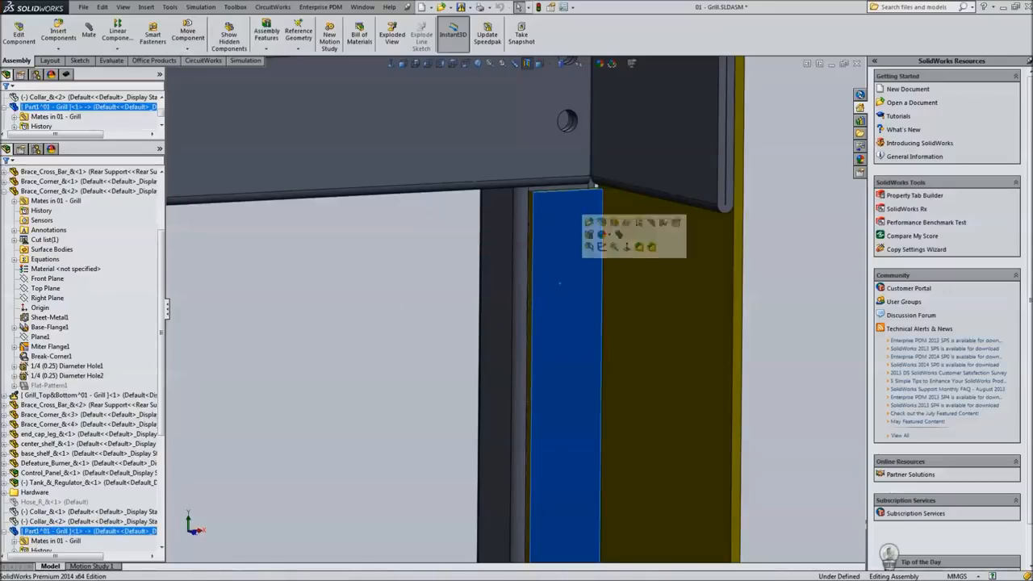
{"action": "left_click", "coordinate": [602, 223]}
{"action": "left_click", "coordinate": [573, 268]}
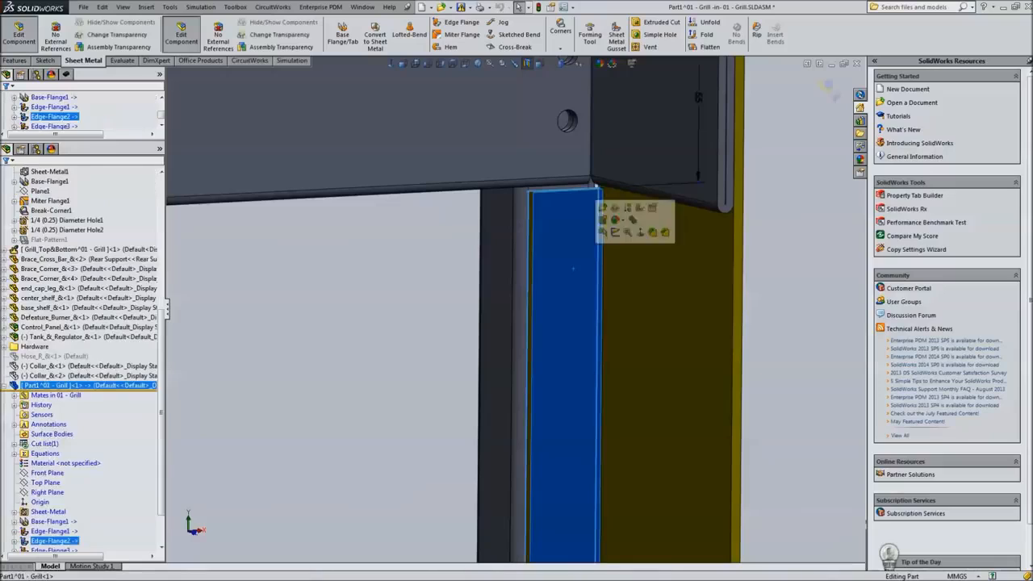
- Set up a Hole Wizard plain hole on the flange face: ANSI Inch, All Drill sizes, size 1/4, Through All
{"action": "right_click_drag", "start_coordinate": [582, 256], "coordinate": [534, 256]}
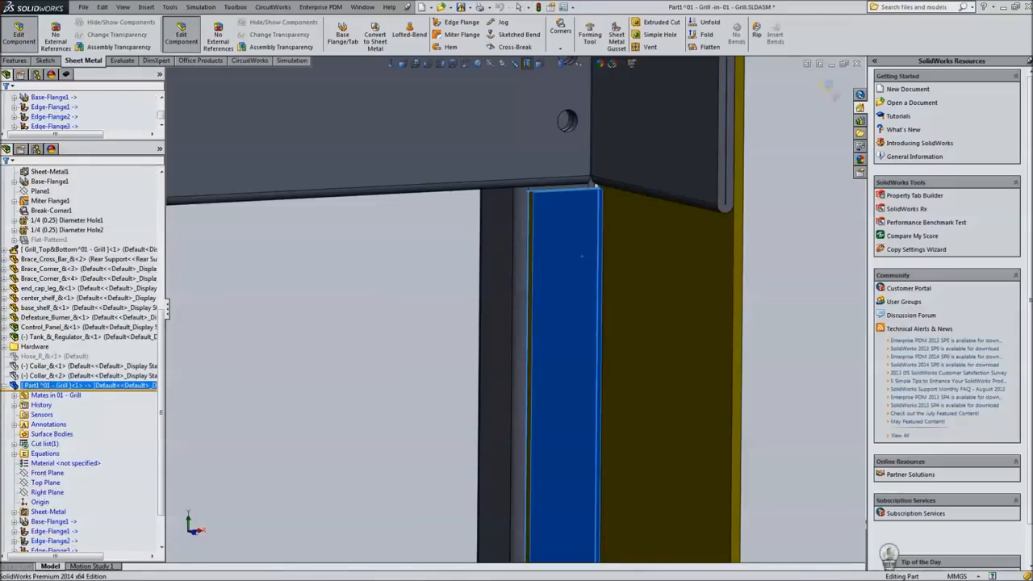
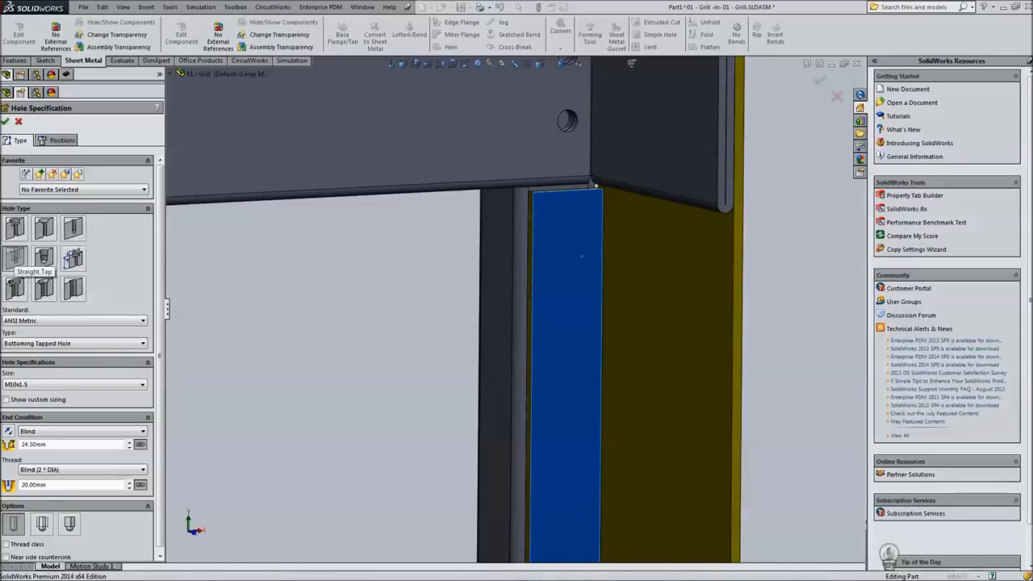
{"action": "left_click", "coordinate": [73, 229]}
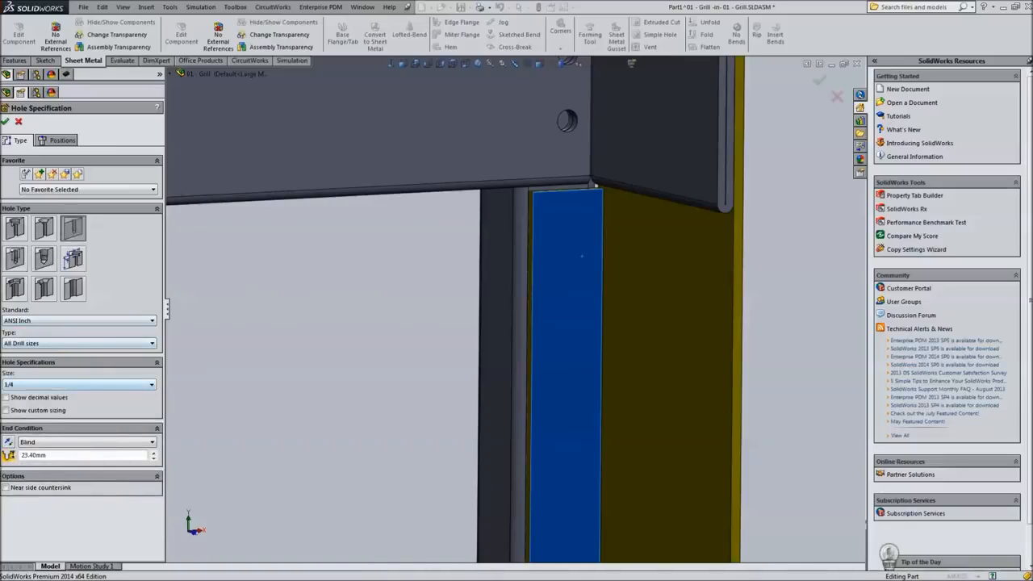
{"action": "left_click", "coordinate": [81, 442]}
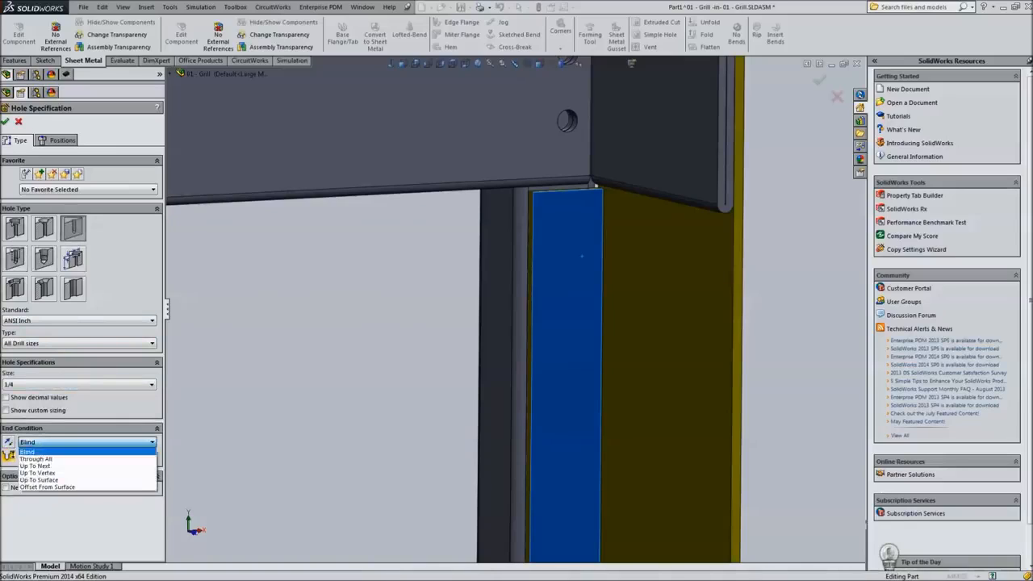
{"action": "left_click", "coordinate": [37, 454]}
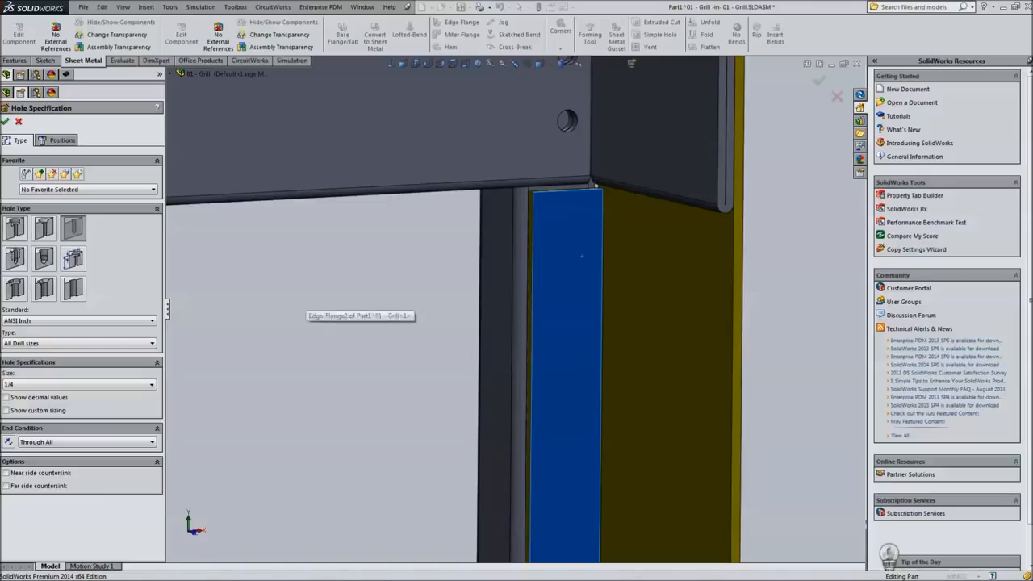
- Place two hole points down the vertical flange, one near its upper end, and delete the lower one
{"action": "left_click", "coordinate": [61, 140]}
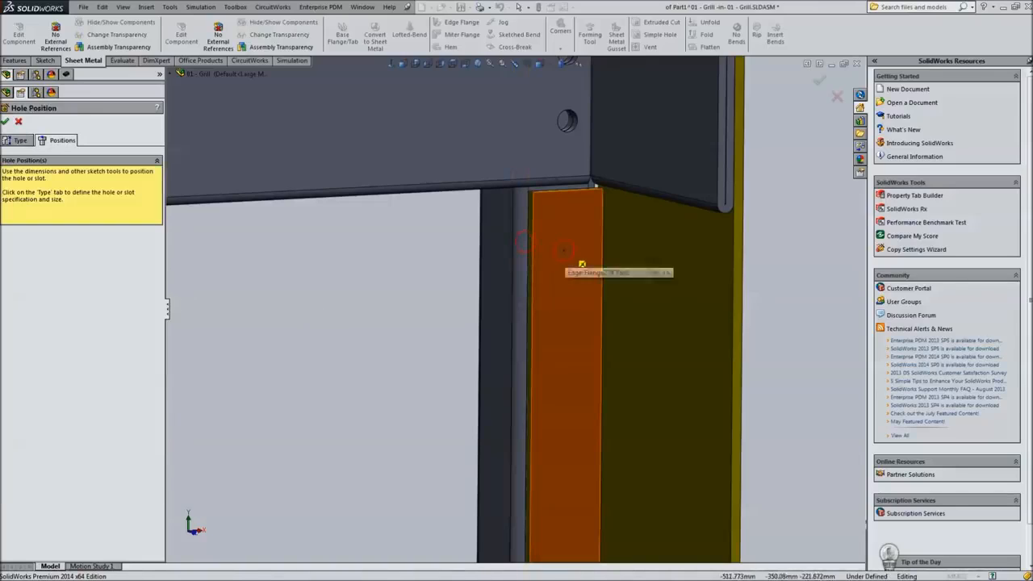
{"action": "left_click", "coordinate": [567, 247]}
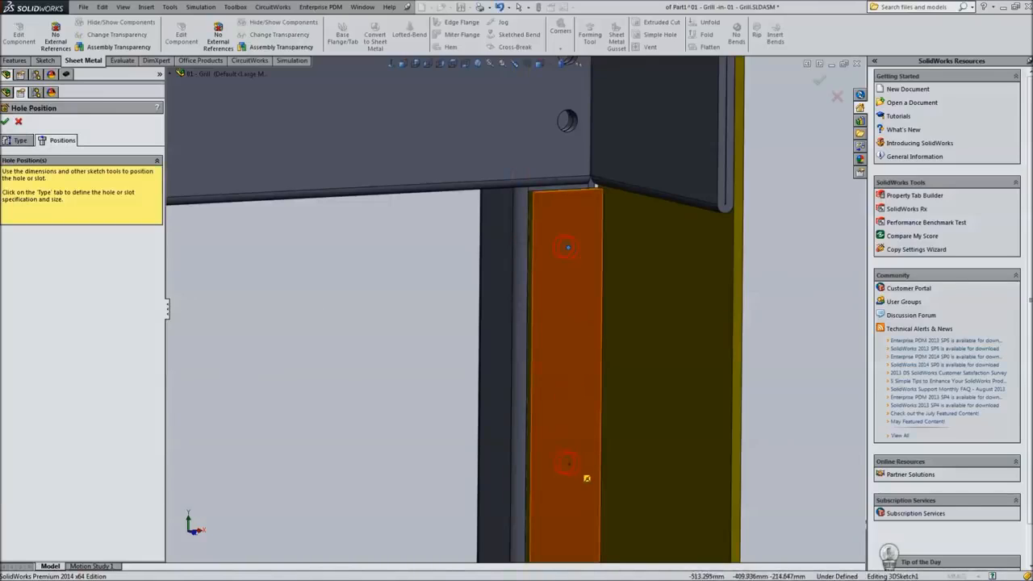
{"action": "left_click", "coordinate": [567, 462]}
{"action": "scroll", "coordinate": [567, 464], "scroll_direction": "up", "scroll_amount": 5}
{"action": "middle_click_drag", "start_coordinate": [527, 451], "coordinate": [497, 261], "text": "ctrl"}
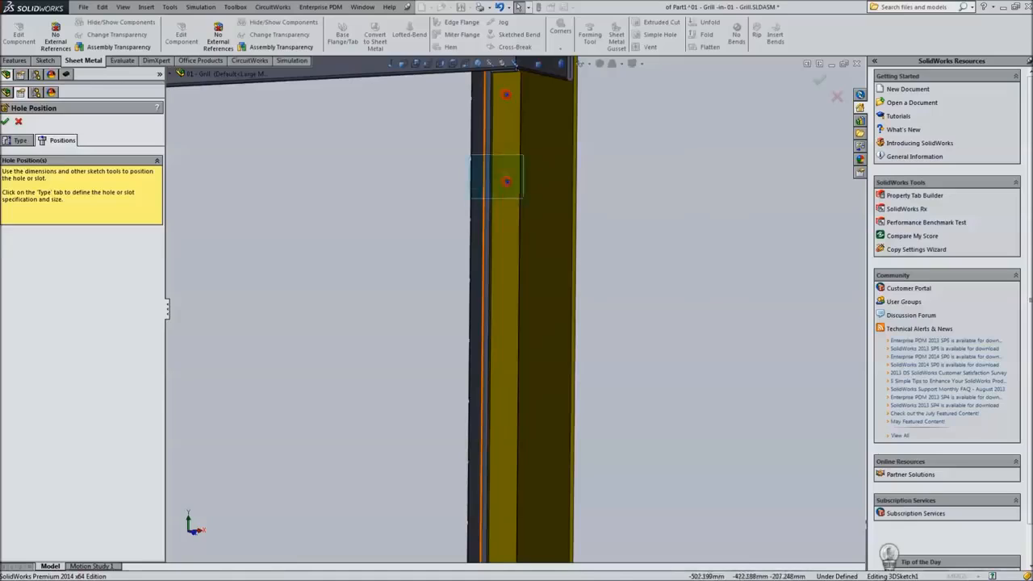
{"action": "left_click", "coordinate": [507, 181]}
{"action": "key", "text": "Delete"}
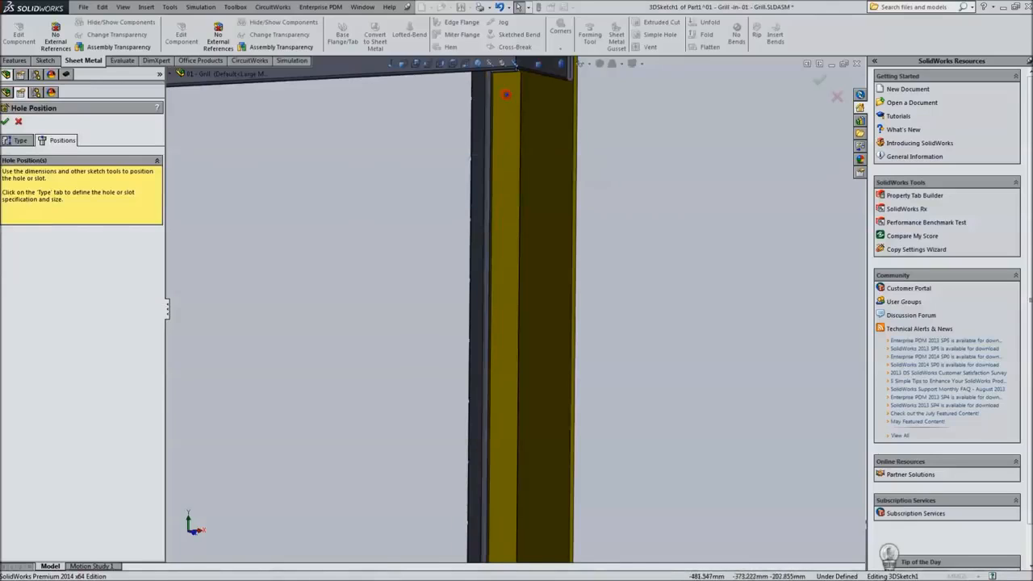
- Dimension the hole's center 10 mm below the flange's upper edge
{"action": "scroll", "coordinate": [516, 74], "scroll_direction": "down", "scroll_amount": 6}
{"action": "right_click_drag", "start_coordinate": [444, 226], "coordinate": [443, 174]}
{"action": "left_click", "coordinate": [460, 161]}
{"action": "left_click", "coordinate": [464, 262]}
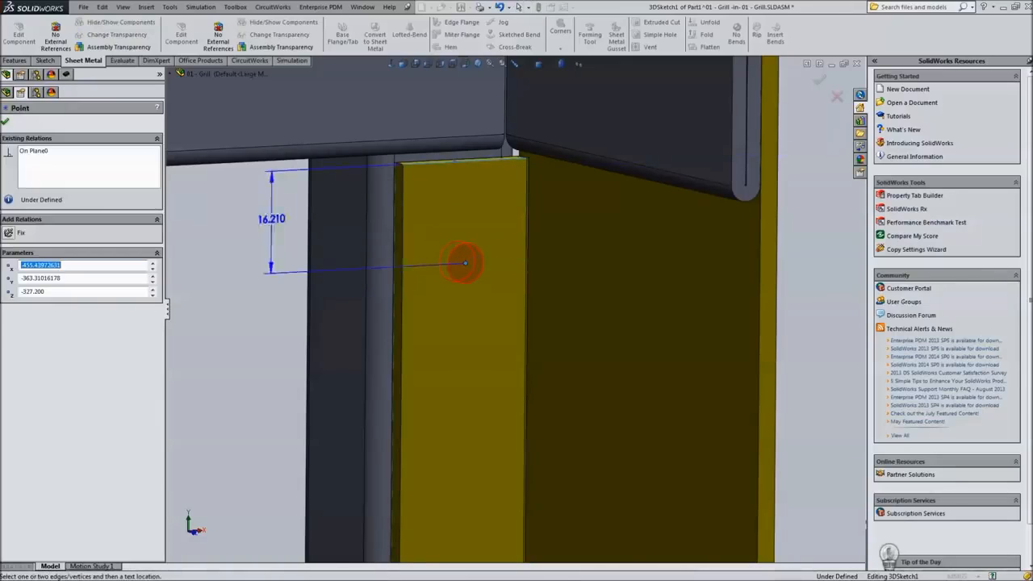
{"action": "left_click", "coordinate": [465, 262]}
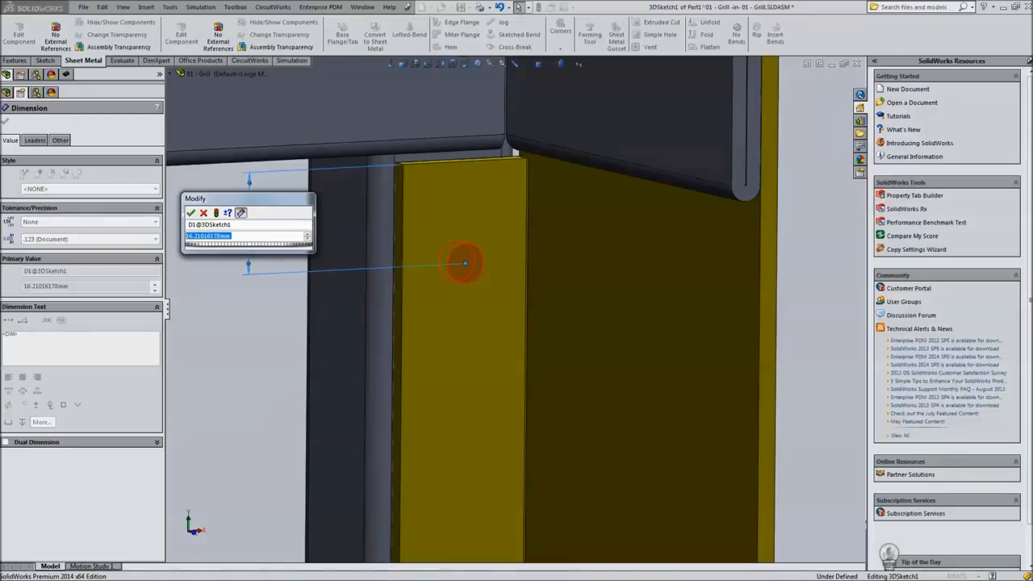
{"action": "type", "text": "10"}
{"action": "key", "text": "Return"}
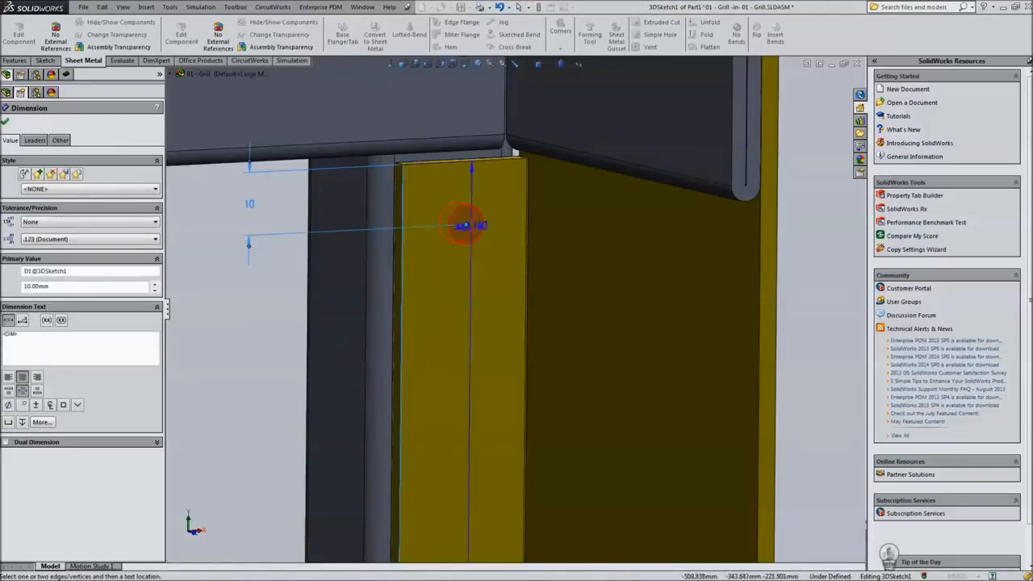
- Dimension the hole's center 10 mm from the flange's long side edge and finish the hole
{"action": "left_click", "coordinate": [465, 224]}
{"action": "left_click", "coordinate": [439, 116]}
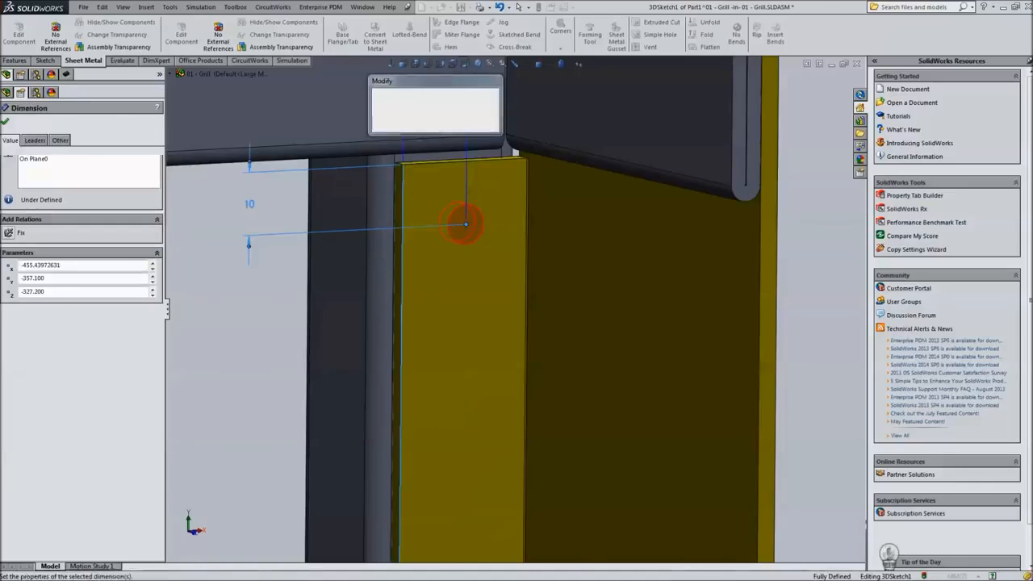
{"action": "type", "text": "10"}
{"action": "key", "text": "Return"}
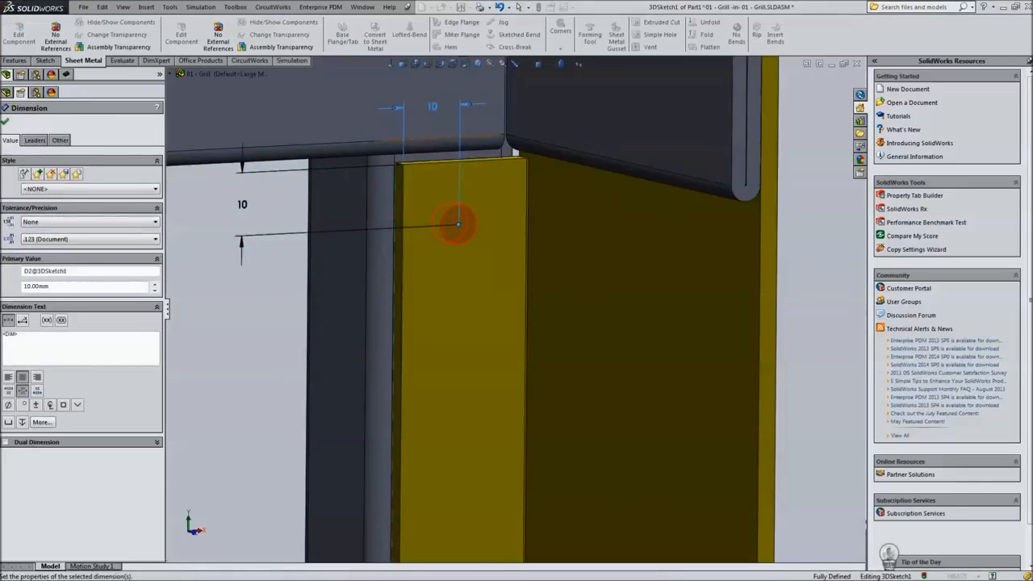
{"action": "left_click", "coordinate": [5, 121]}
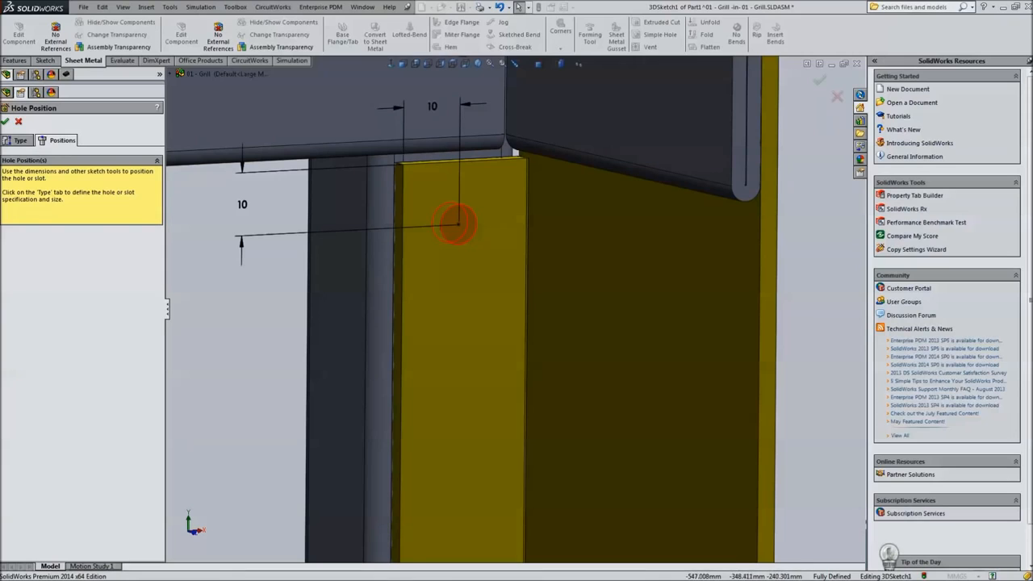
{"action": "left_click", "coordinate": [5, 121]}
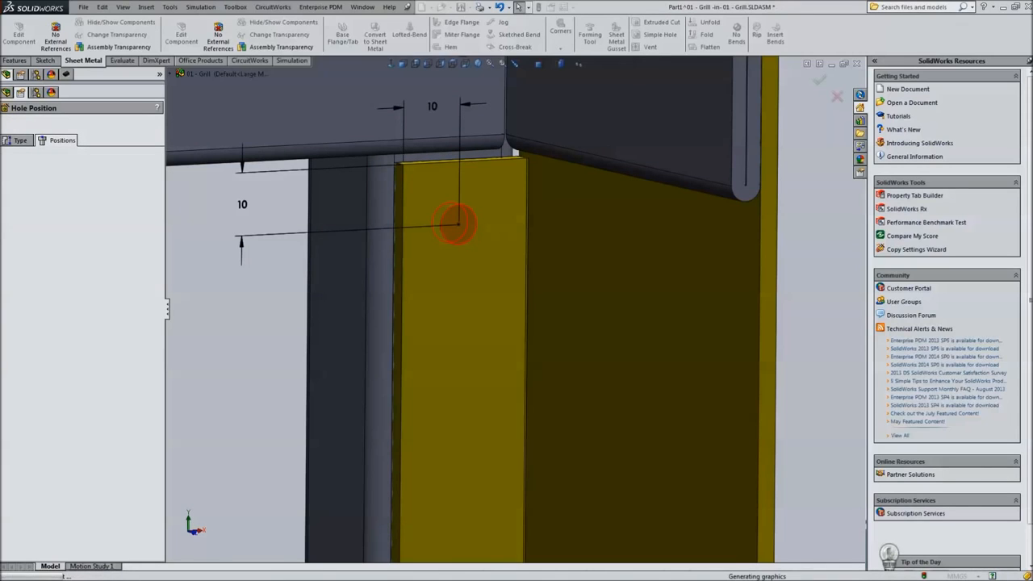
- Open the panel part in its own window to examine the flange hole from both sides, and return to the grill assembly
{"action": "middle_click_drag", "start_coordinate": [388, 291], "coordinate": [476, 303]}
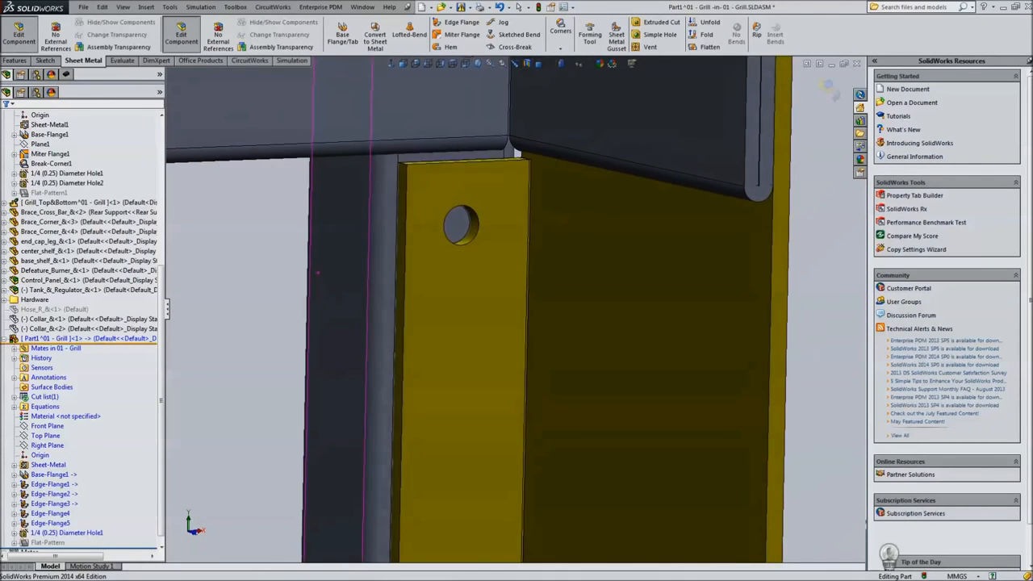
{"action": "scroll", "coordinate": [476, 303], "scroll_direction": "up", "scroll_amount": 1}
{"action": "scroll", "coordinate": [516, 309], "scroll_direction": "up", "scroll_amount": 5}
{"action": "scroll", "coordinate": [519, 464], "scroll_direction": "down", "scroll_amount": 3}
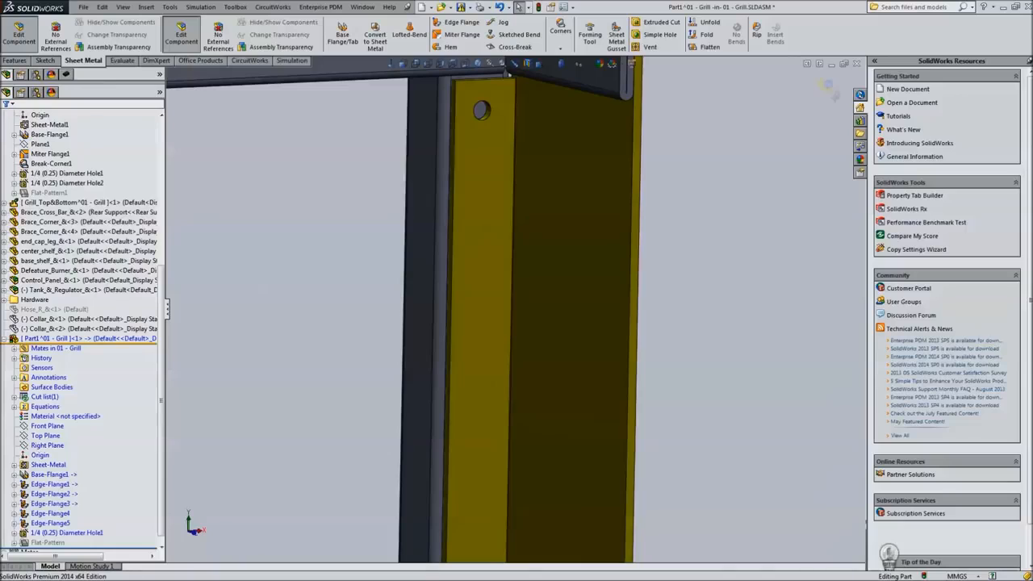
{"action": "left_click", "coordinate": [492, 194]}
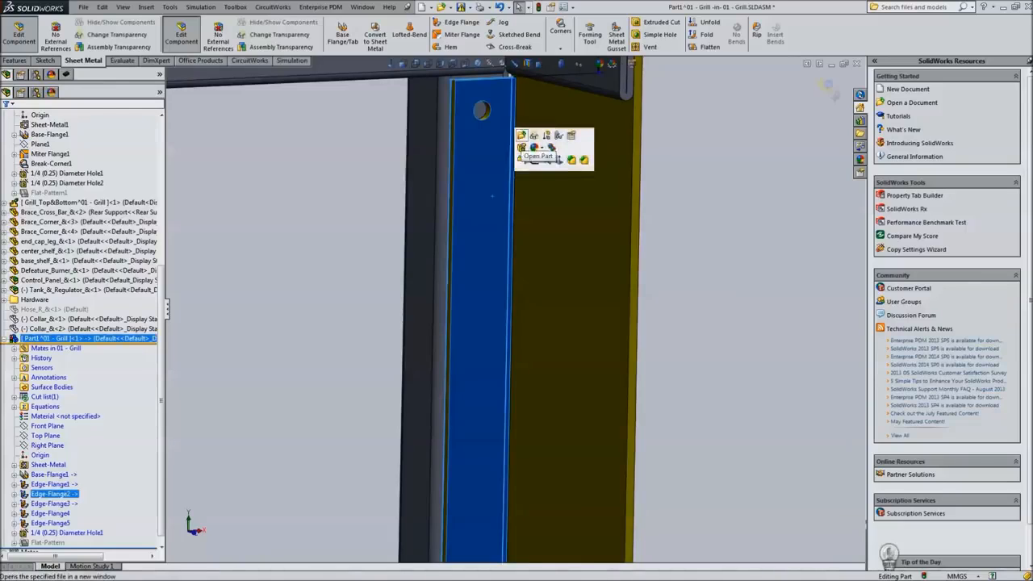
{"action": "key", "text": "f"}
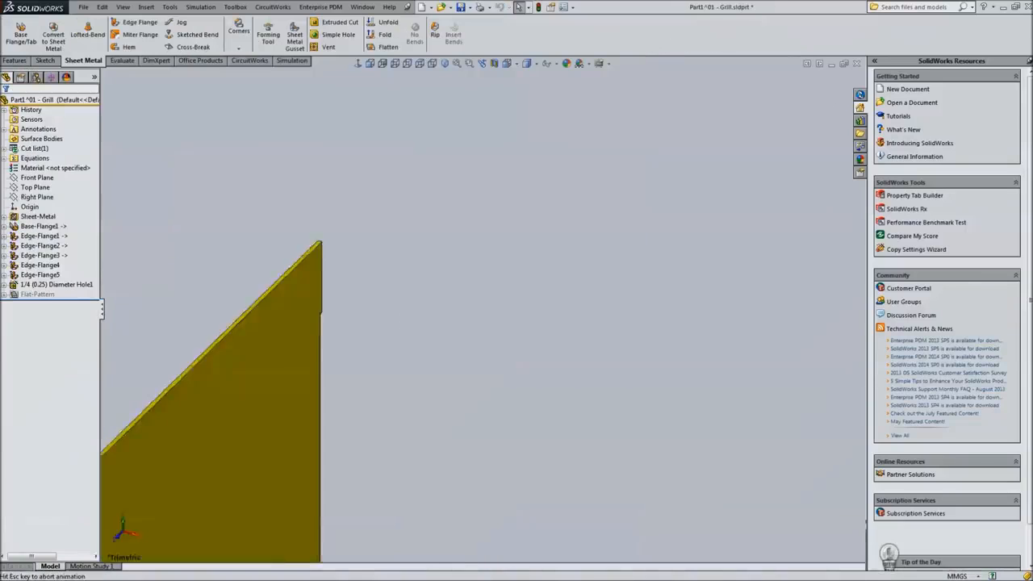
{"action": "middle_click_drag", "start_coordinate": [516, 267], "coordinate": [234, 194]}
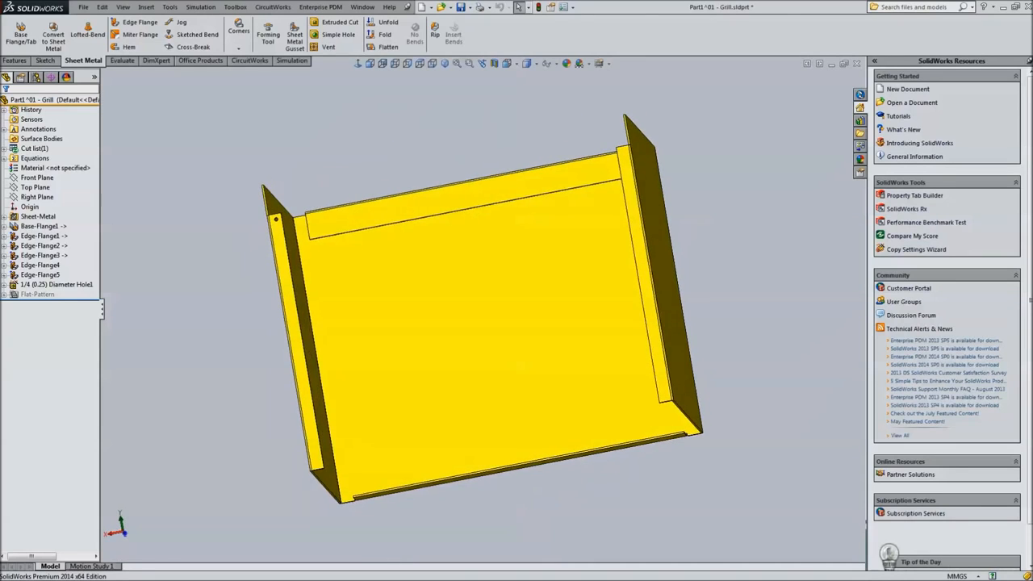
{"action": "scroll", "coordinate": [232, 194], "scroll_direction": "down", "scroll_amount": 6}
{"action": "scroll", "coordinate": [380, 299], "scroll_direction": "down", "scroll_amount": 5}
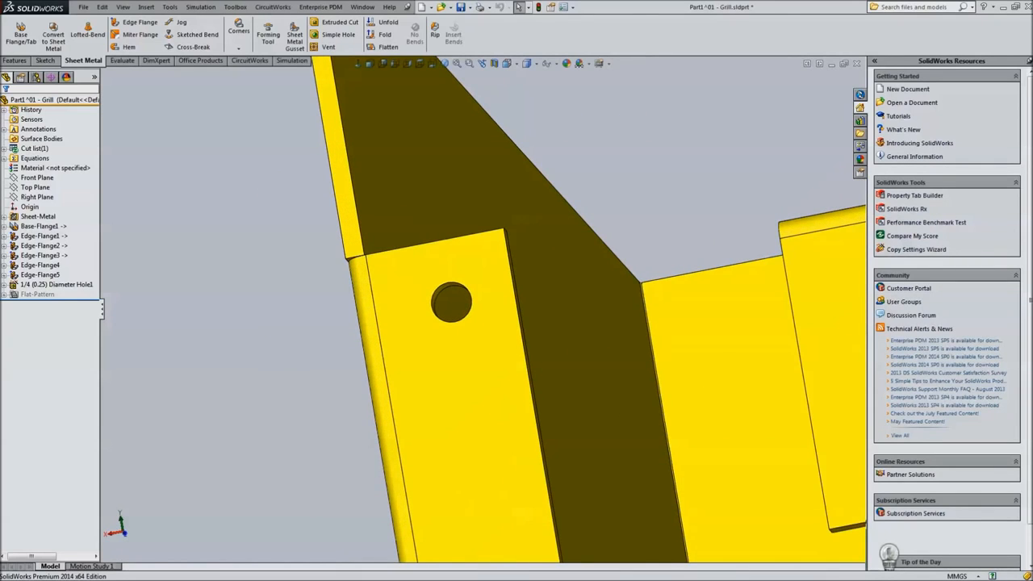
{"action": "scroll", "coordinate": [457, 322], "scroll_direction": "up", "scroll_amount": 5}
{"action": "middle_click", "coordinate": [456, 331]}
{"action": "middle_click_drag", "start_coordinate": [456, 331], "coordinate": [645, 331]}
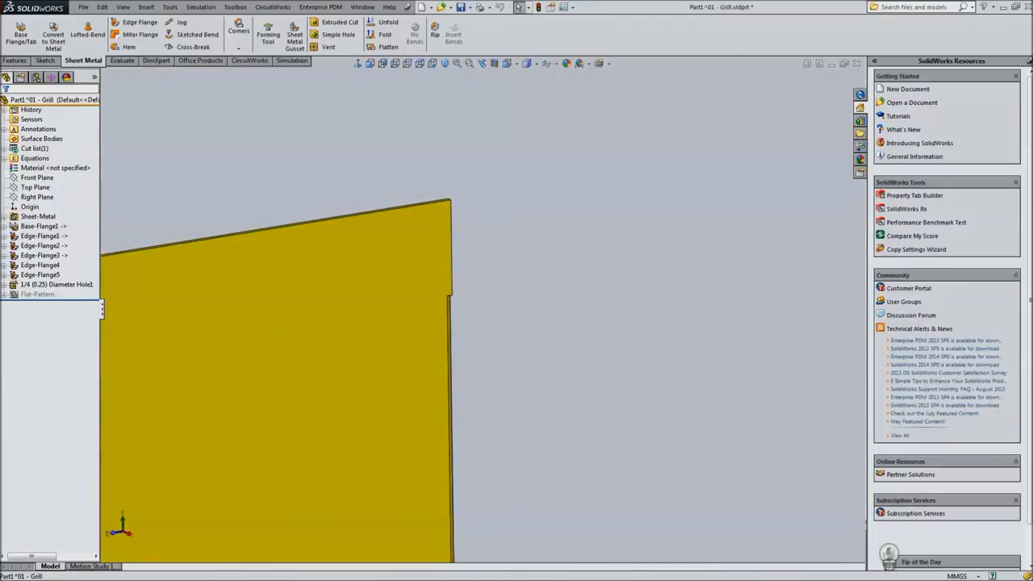
{"action": "key", "text": "ctrl+Tab"}
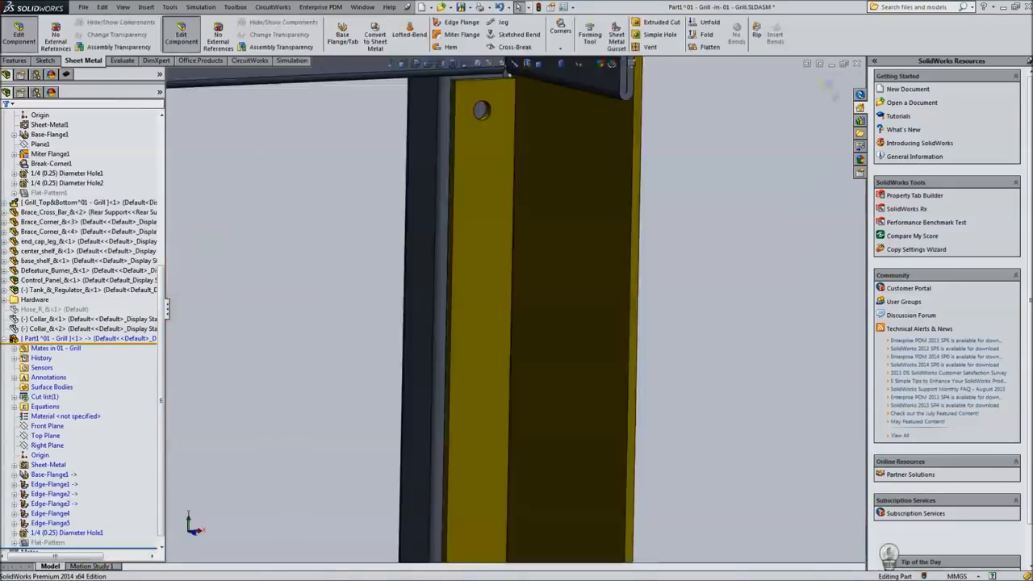
- Delete the 1/4 (0.25) Diameter Hole1 feature from the panel part and leave part editing
{"action": "left_click", "coordinate": [50, 475]}
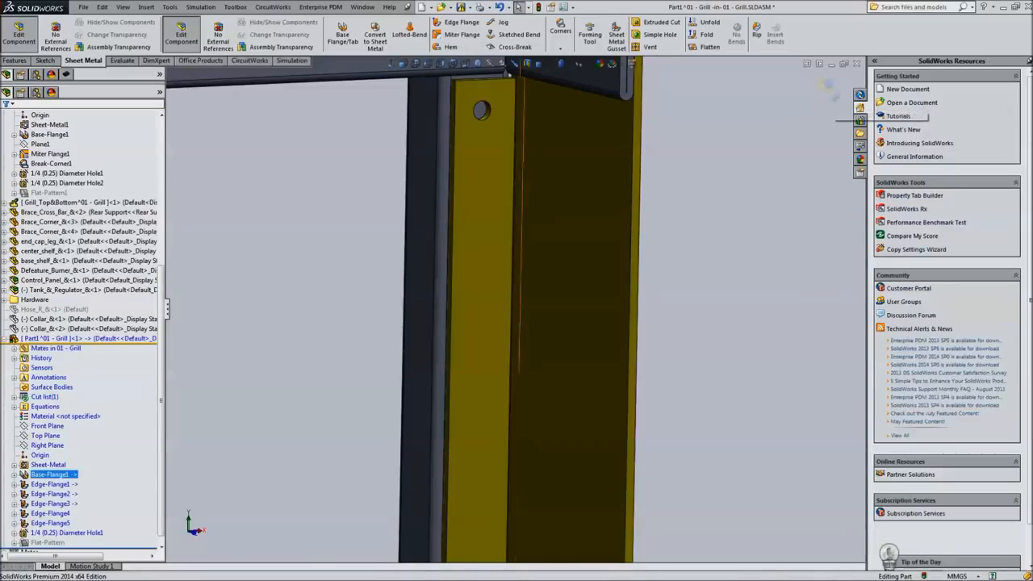
{"action": "left_click", "coordinate": [67, 533]}
{"action": "key", "text": "Delete"}
{"action": "key", "text": "Return"}
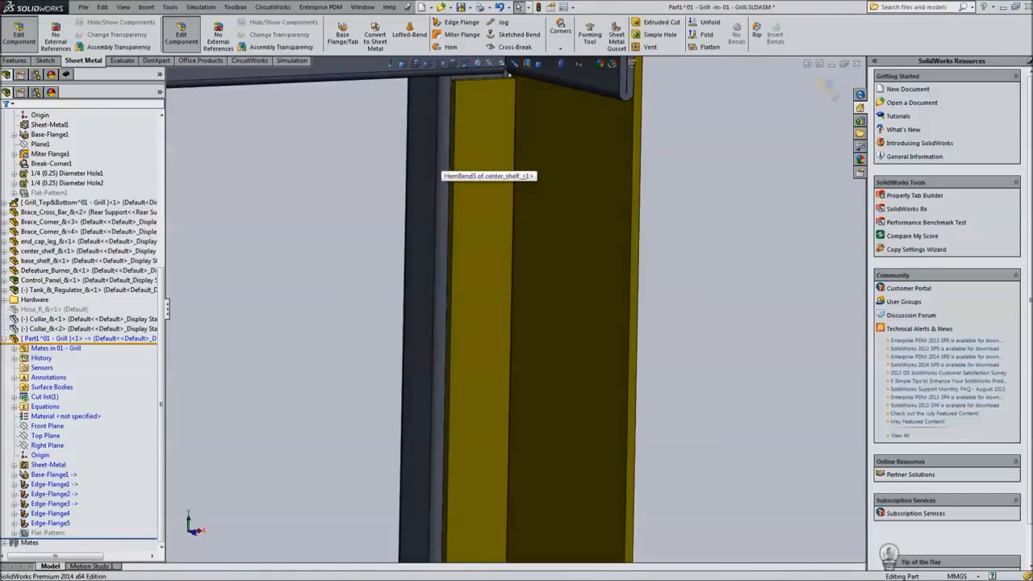
{"action": "left_click", "coordinate": [827, 87]}
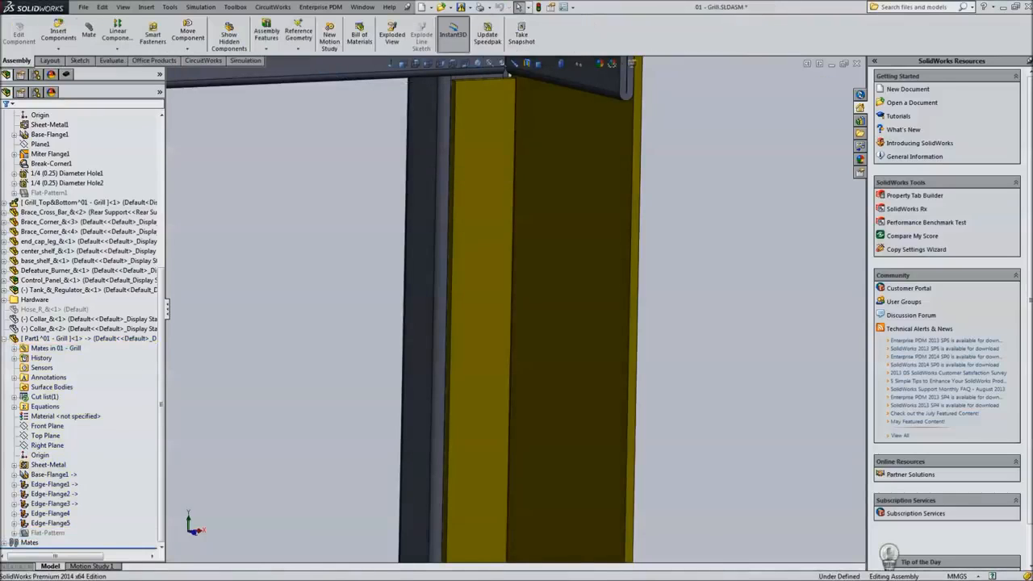
- Start an assembly-level Hole Wizard hole, ANSI Inch 1/4 Through All, and place its center on the upper part of the panel's flange
{"action": "left_click", "coordinate": [266, 34]}
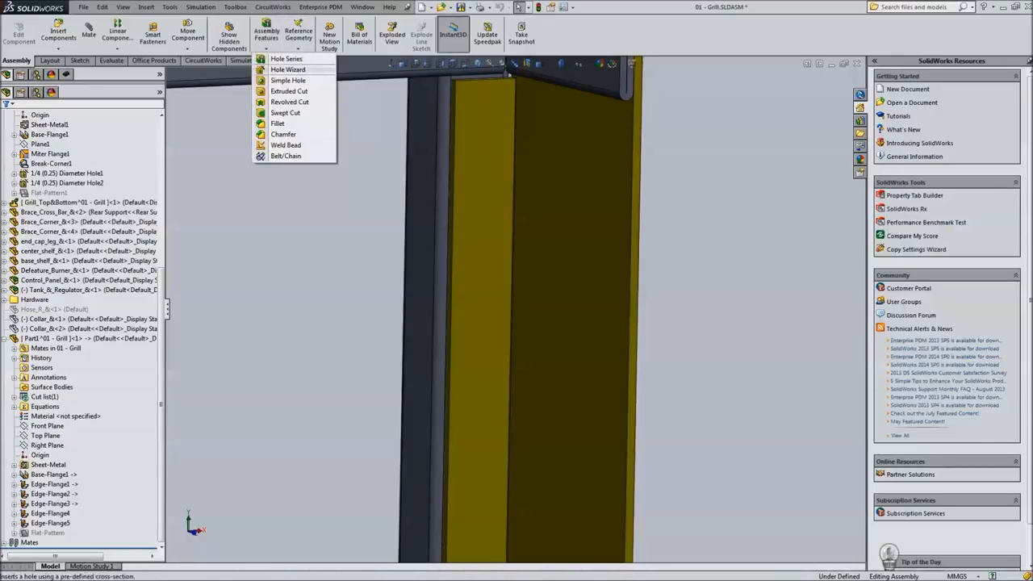
{"action": "left_click", "coordinate": [288, 70]}
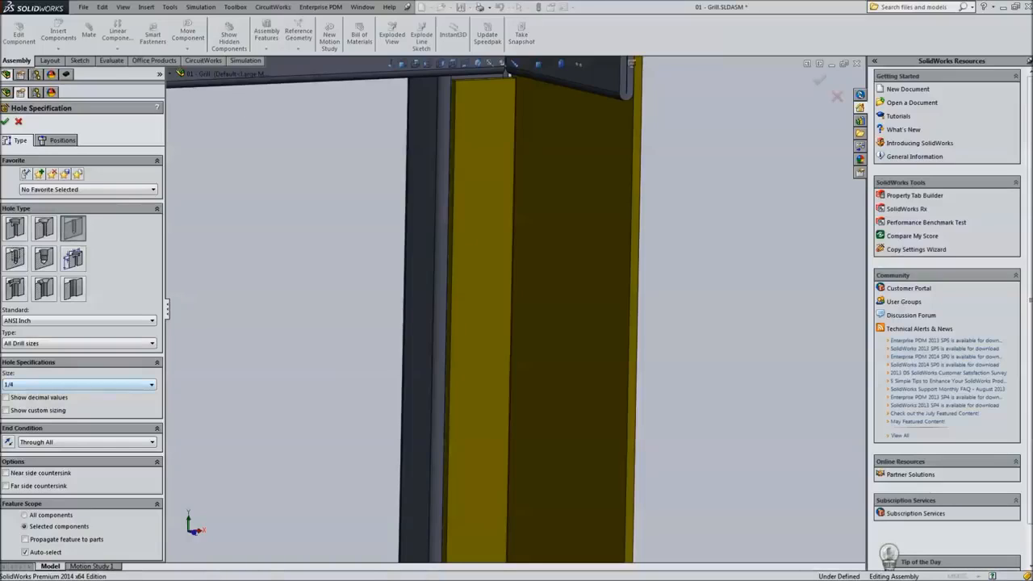
{"action": "left_click", "coordinate": [62, 139]}
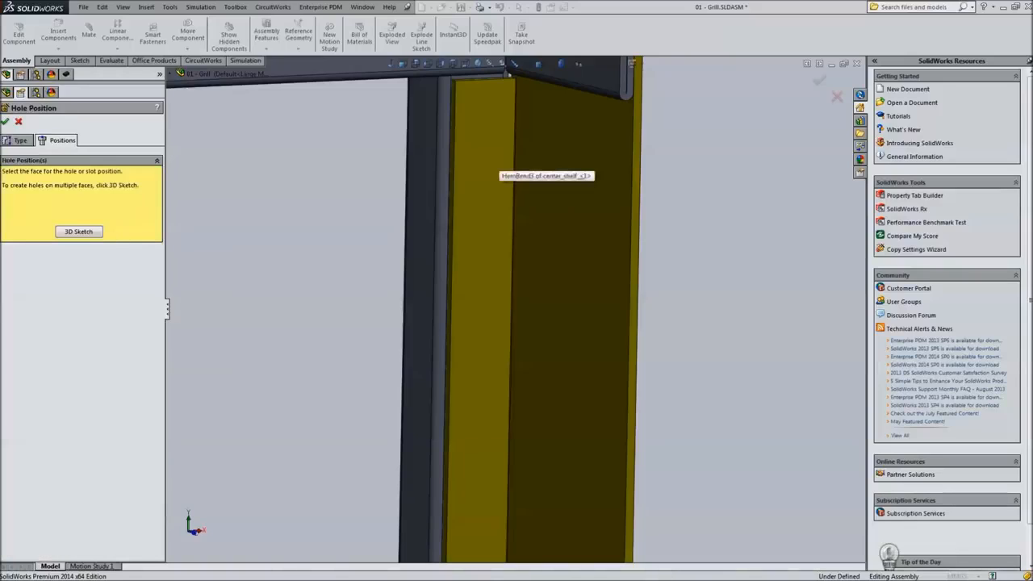
{"action": "left_click", "coordinate": [486, 134]}
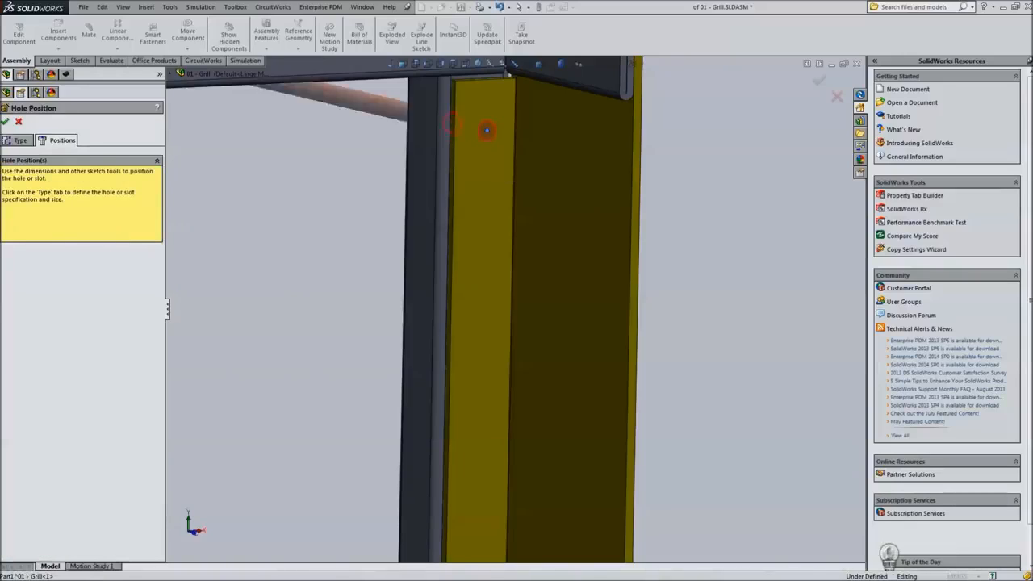
- Dimension the assembly hole's center 10 mm below the upper edge of the panel flange
{"action": "right_click_drag", "start_coordinate": [357, 322], "coordinate": [364, 279]}
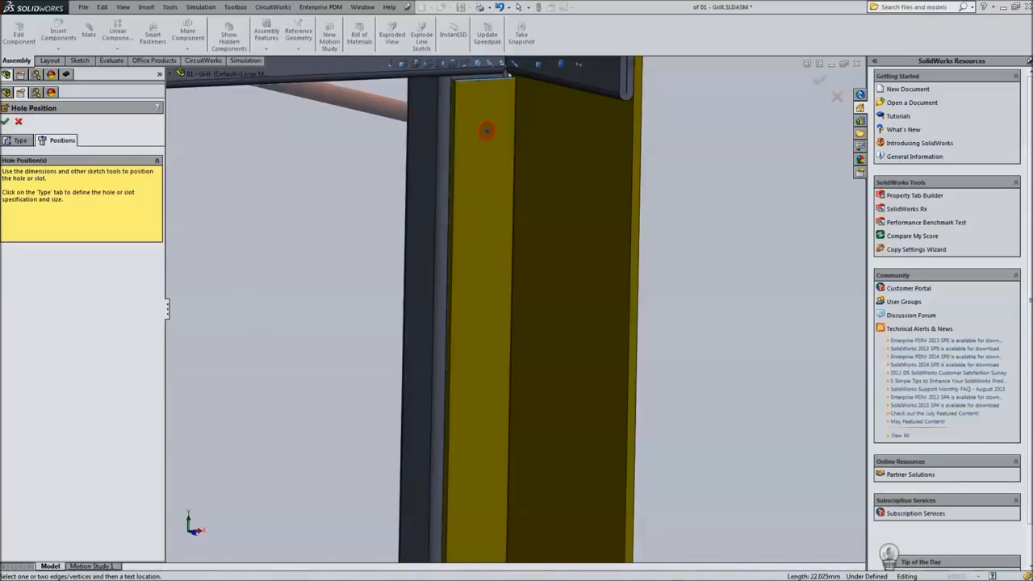
{"action": "left_click", "coordinate": [486, 130]}
{"action": "left_click", "coordinate": [380, 105]}
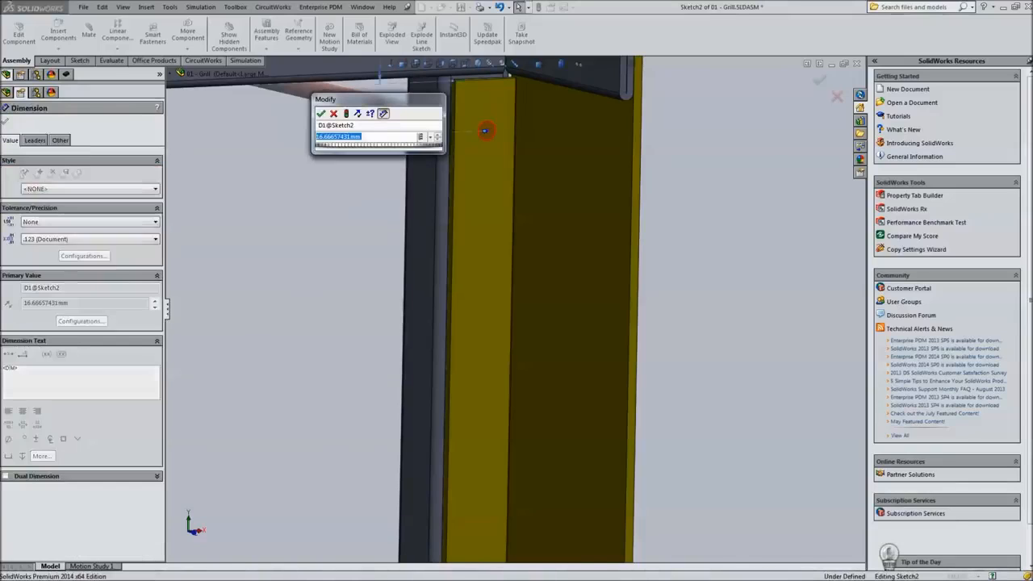
{"action": "type", "text": "10"}
{"action": "key", "text": "Return"}
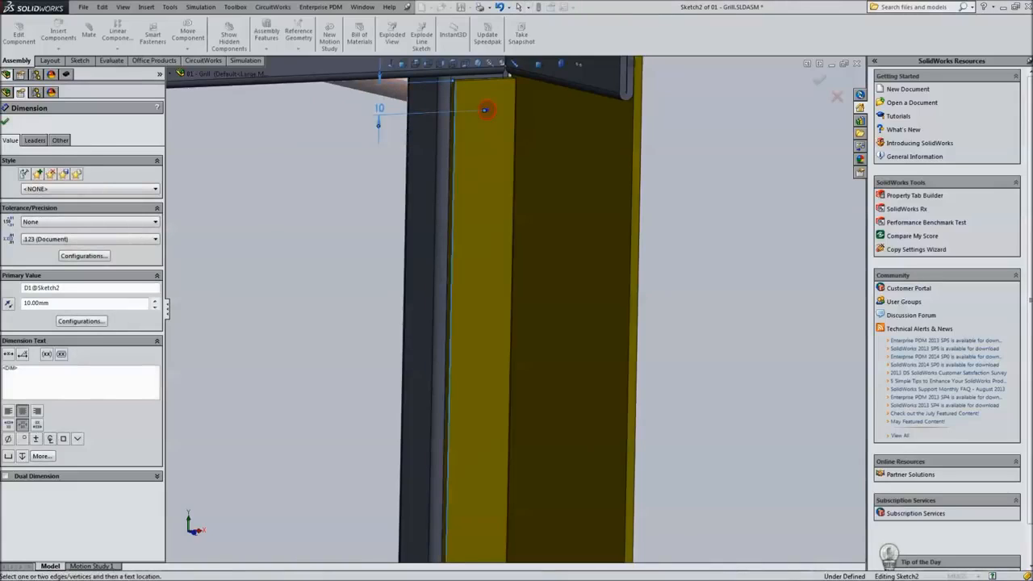
- Dimension the hole's center 19 mm from the flange's long side edge and finish the assembly-level hole
{"action": "left_click", "coordinate": [485, 110]}
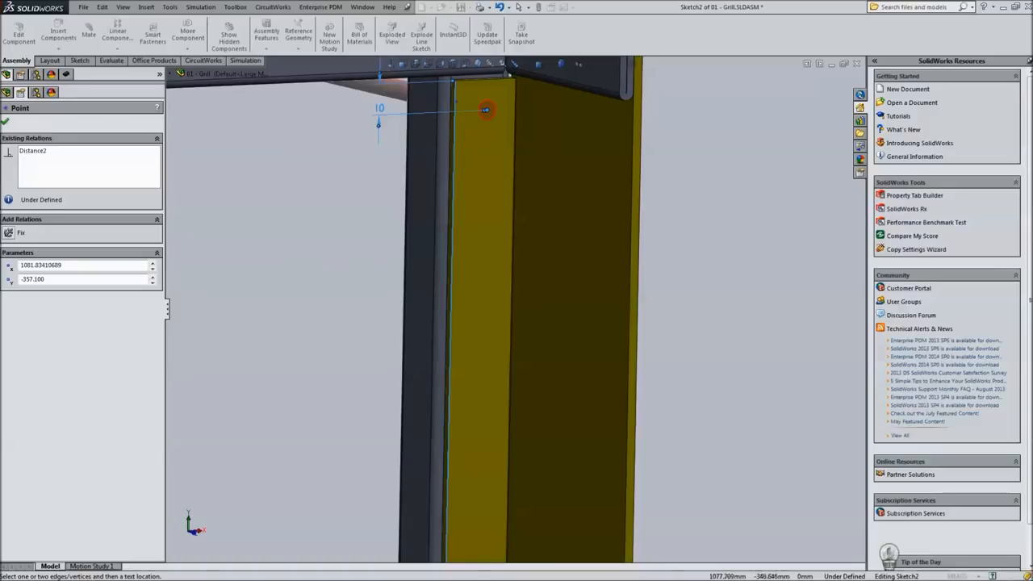
{"action": "middle_click_drag", "start_coordinate": [475, 93], "coordinate": [484, 223], "text": "ctrl"}
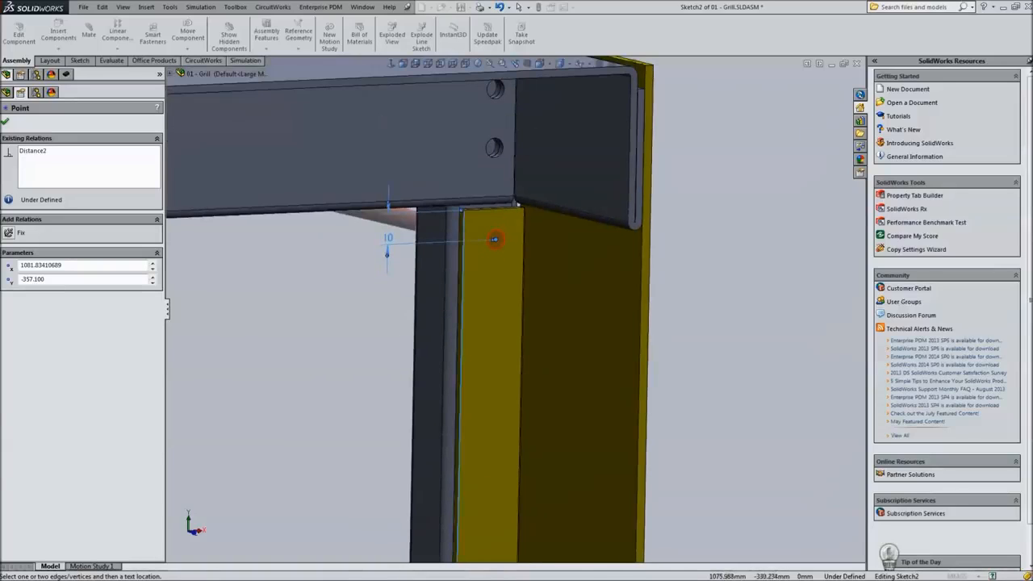
{"action": "left_click", "coordinate": [480, 184]}
{"action": "type", "text": "19"}
{"action": "key", "text": "Return"}
{"action": "key", "text": "Escape"}
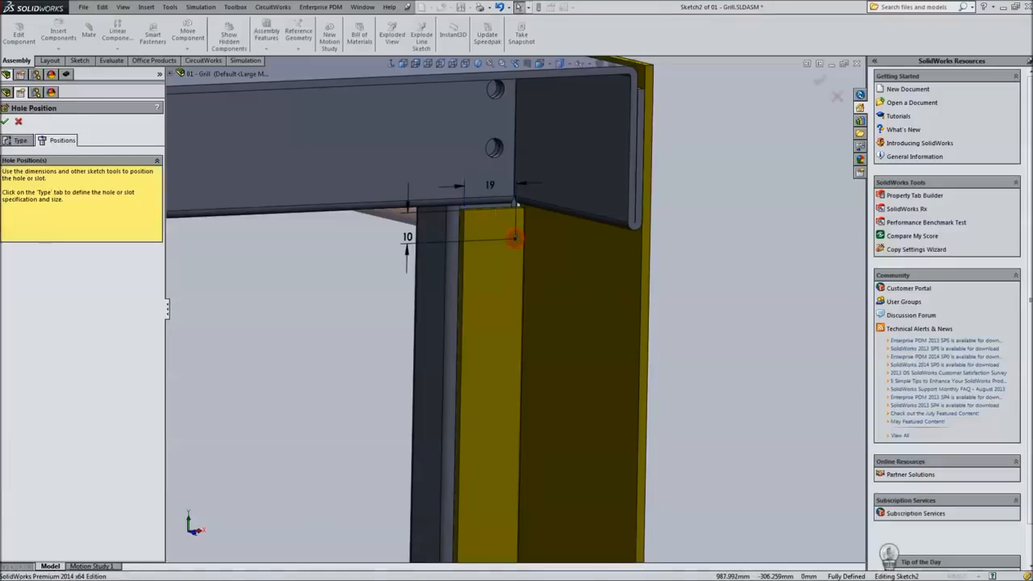
{"action": "left_click", "coordinate": [5, 121]}
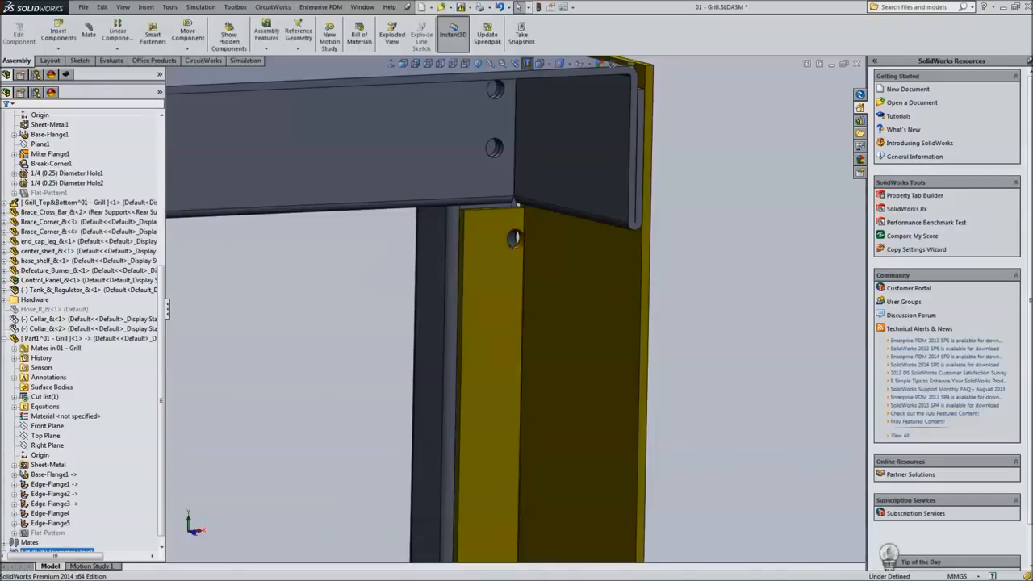
- Set the hole's distance from the flange's long side edge to 10 mm and rebuild the assembly
{"action": "scroll", "coordinate": [512, 218], "scroll_direction": "down", "scroll_amount": 3}
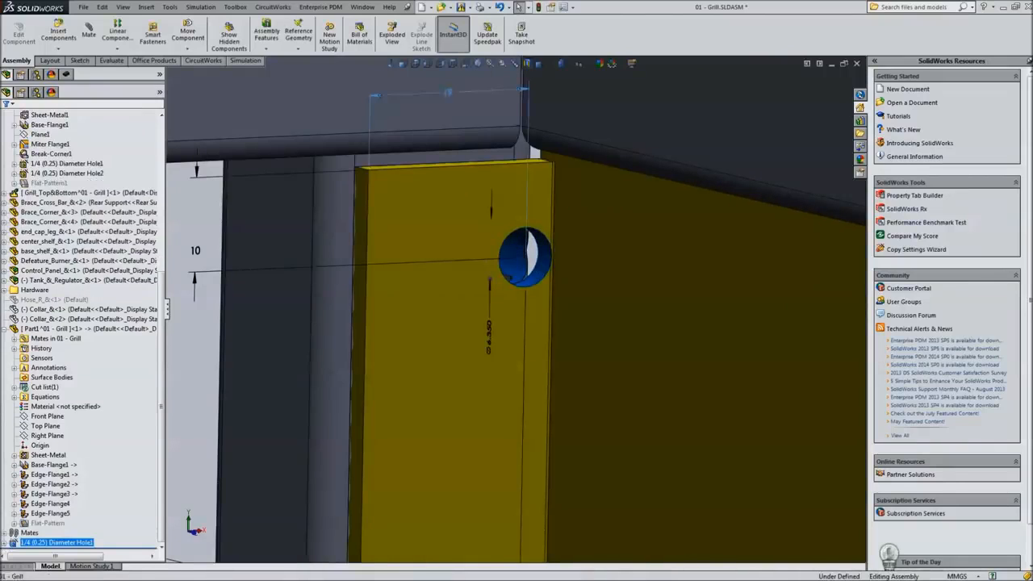
{"action": "double_click", "coordinate": [447, 93]}
{"action": "type", "text": "10"}
{"action": "key", "text": "Return"}
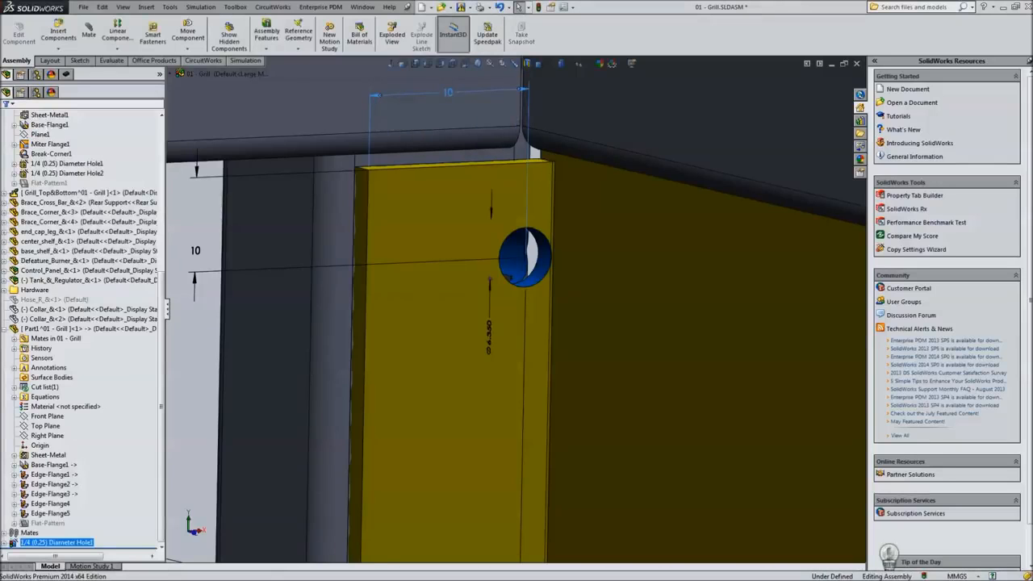
{"action": "key", "text": "ctrl+b"}
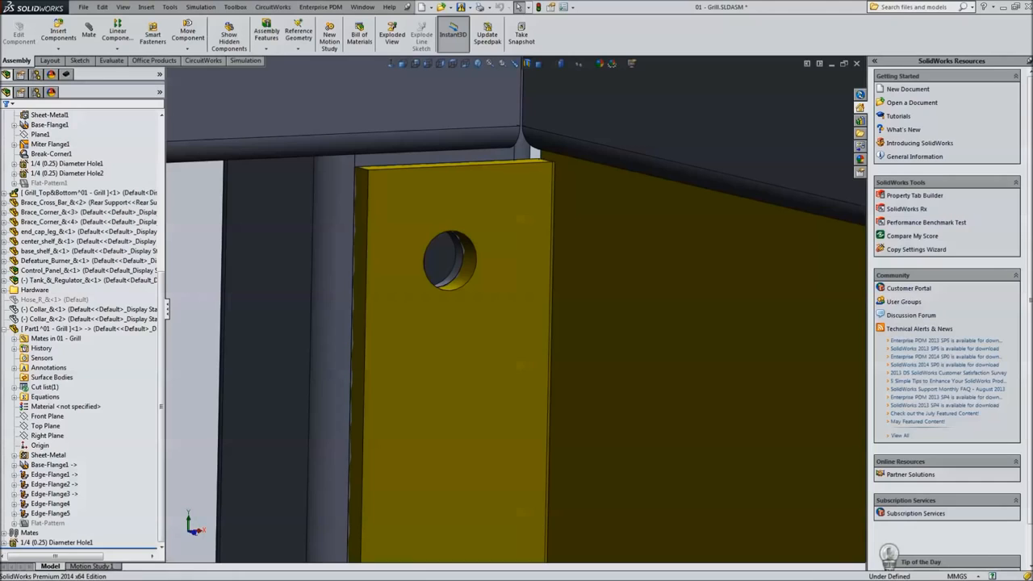
- Open the panel part in its own window to check its flange for the assembly-level hole, and return to the grill assembly
{"action": "middle_click_drag", "start_coordinate": [521, 355], "coordinate": [523, 331]}
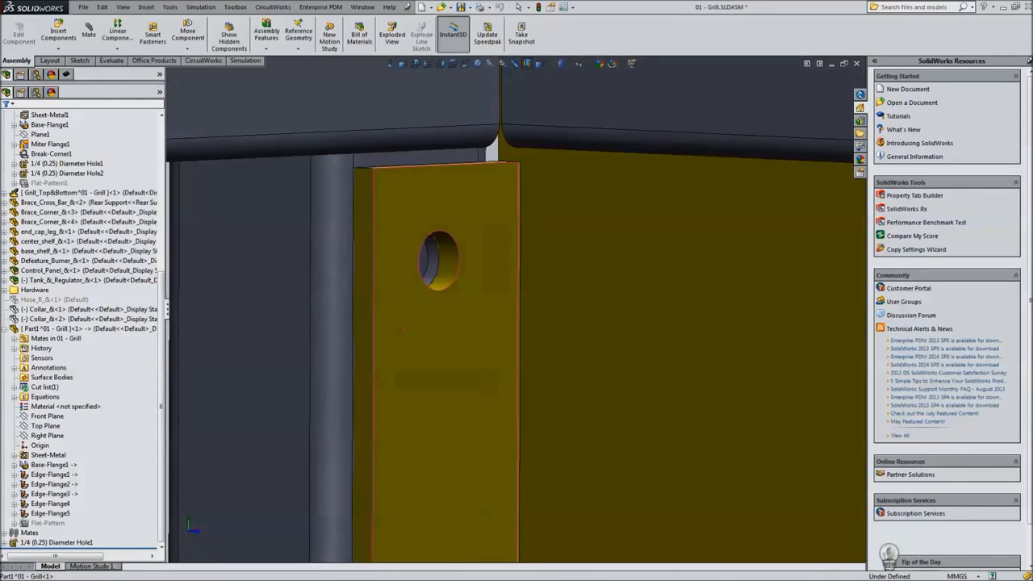
{"action": "scroll", "coordinate": [523, 327], "scroll_direction": "up", "scroll_amount": 3}
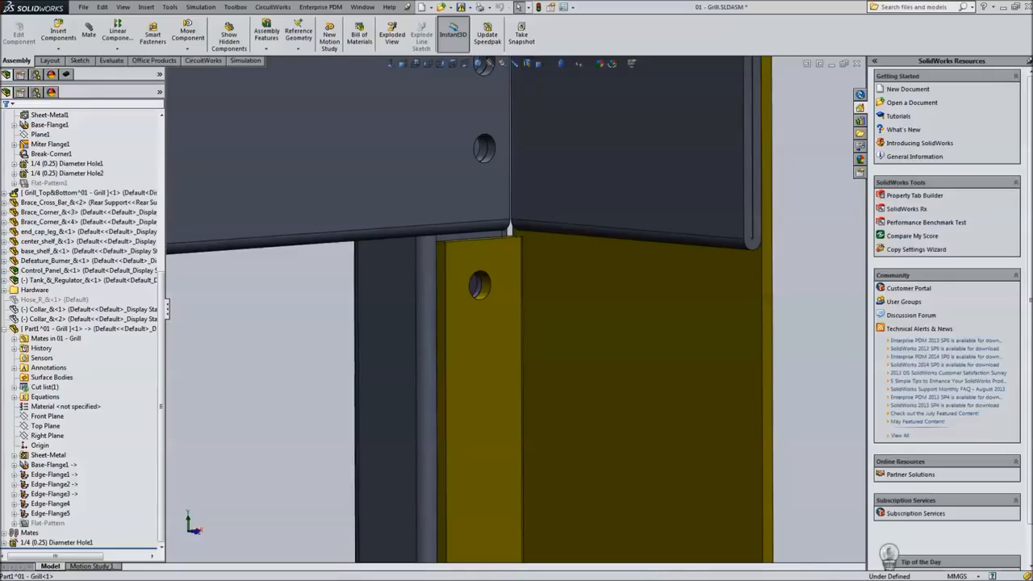
{"action": "left_click", "coordinate": [550, 320]}
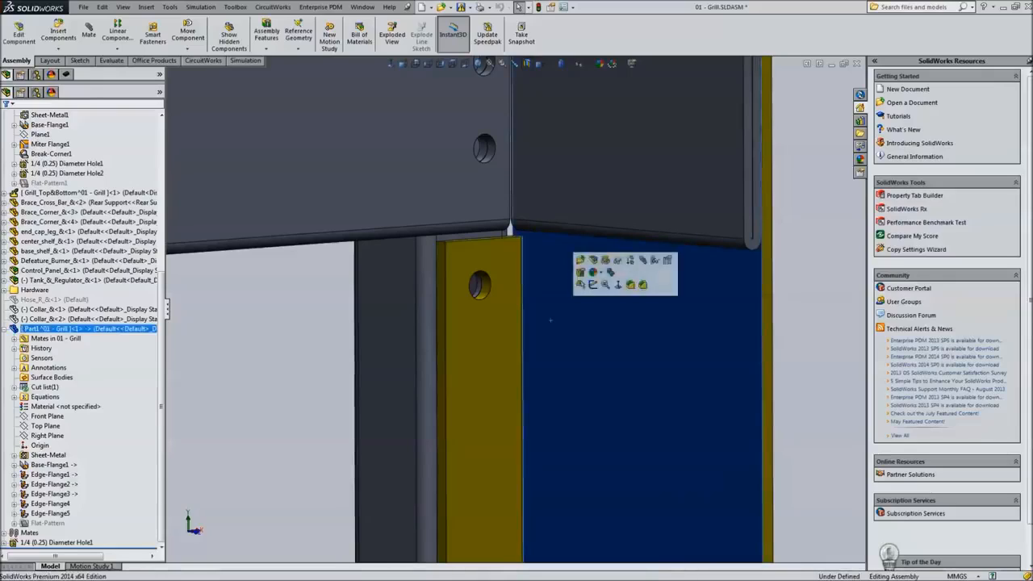
{"action": "left_click", "coordinate": [580, 260]}
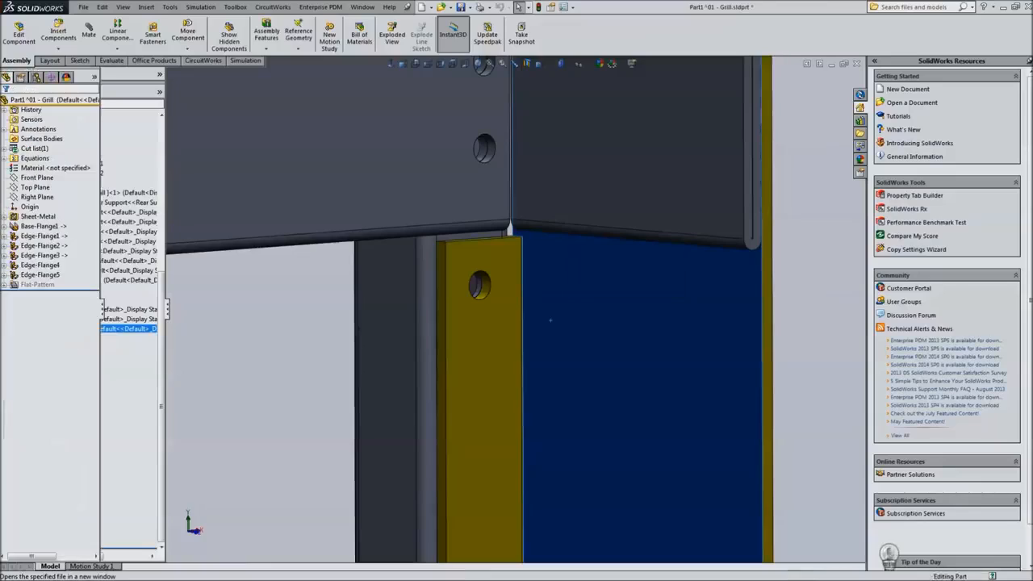
{"action": "scroll", "coordinate": [479, 306], "scroll_direction": "up", "scroll_amount": 3}
{"action": "middle_click_drag", "start_coordinate": [479, 306], "coordinate": [185, 298]}
{"action": "scroll", "coordinate": [186, 298], "scroll_direction": "down", "scroll_amount": 2}
{"action": "scroll", "coordinate": [173, 298], "scroll_direction": "down", "scroll_amount": 4}
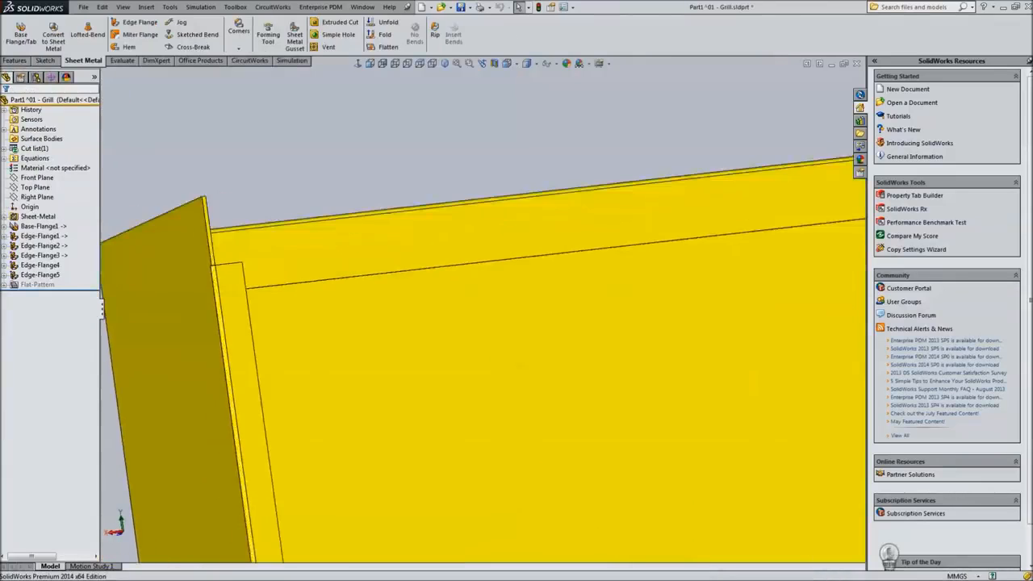
{"action": "scroll", "coordinate": [193, 299], "scroll_direction": "up", "scroll_amount": 3}
{"action": "scroll", "coordinate": [686, 326], "scroll_direction": "down", "scroll_amount": 2}
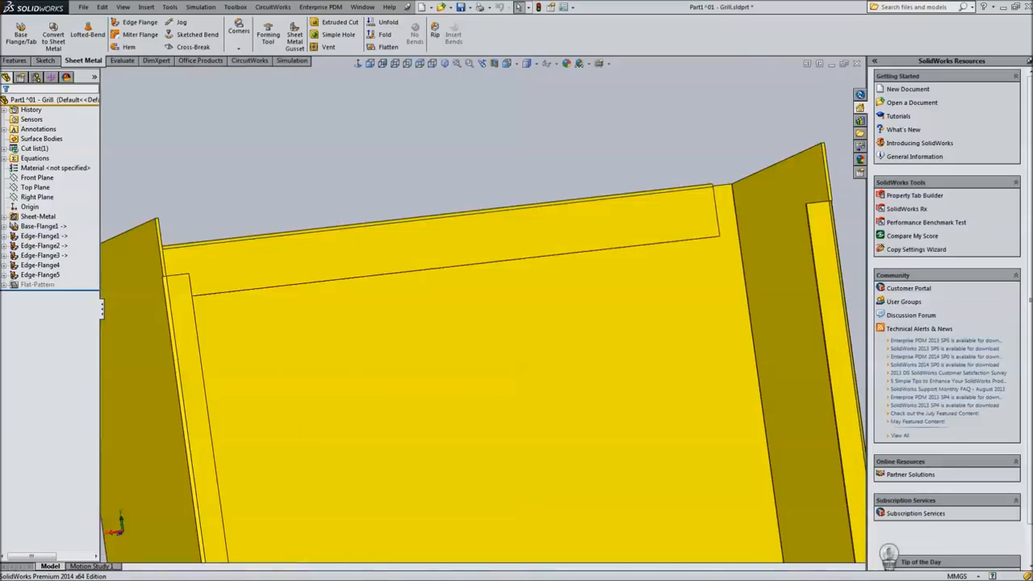
{"action": "key", "text": "ctrl+Tab"}
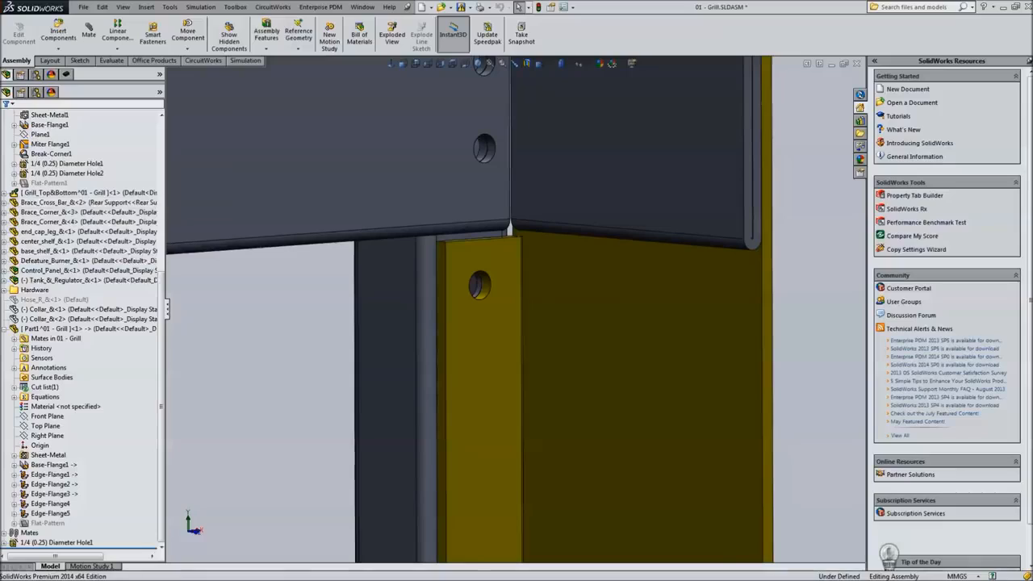
- Edit the assembly's 1/4 (0.25) Diameter Hole1 to propagate the feature to parts and remove the leg component from its feature scope
{"action": "left_click", "coordinate": [42, 543]}
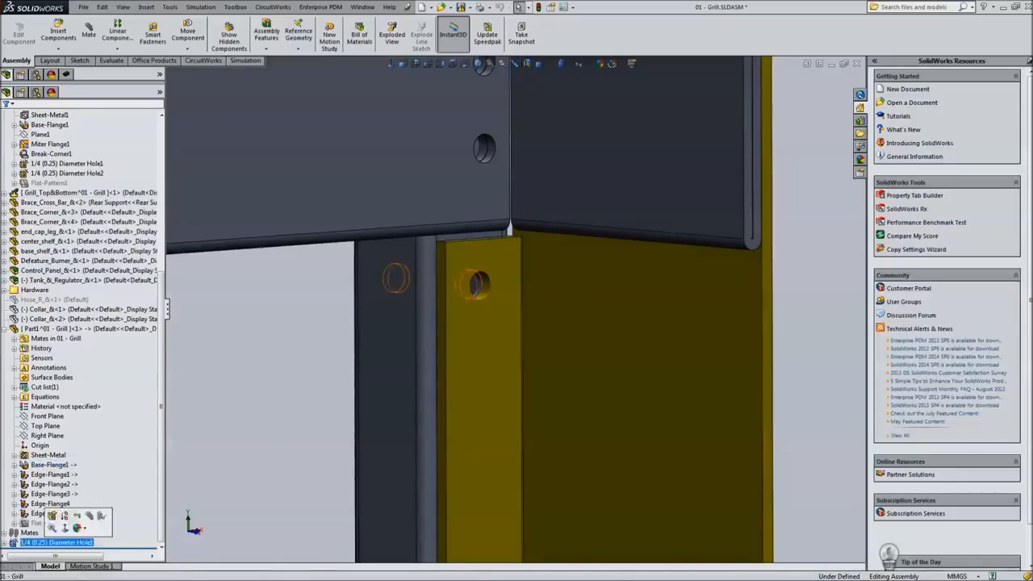
{"action": "left_click", "coordinate": [52, 515]}
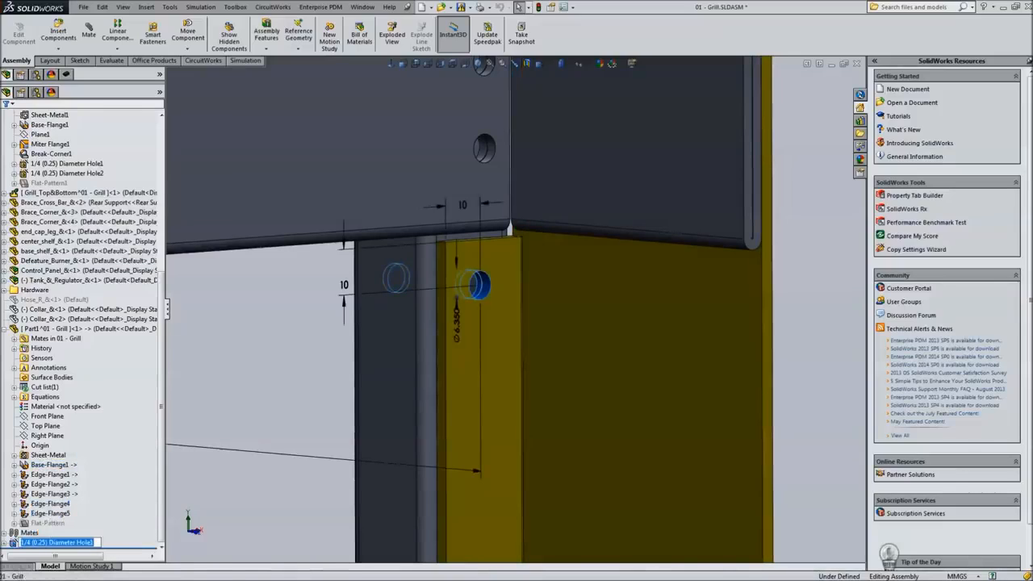
{"action": "left_click", "coordinate": [14, 541]}
{"action": "left_click", "coordinate": [22, 515]}
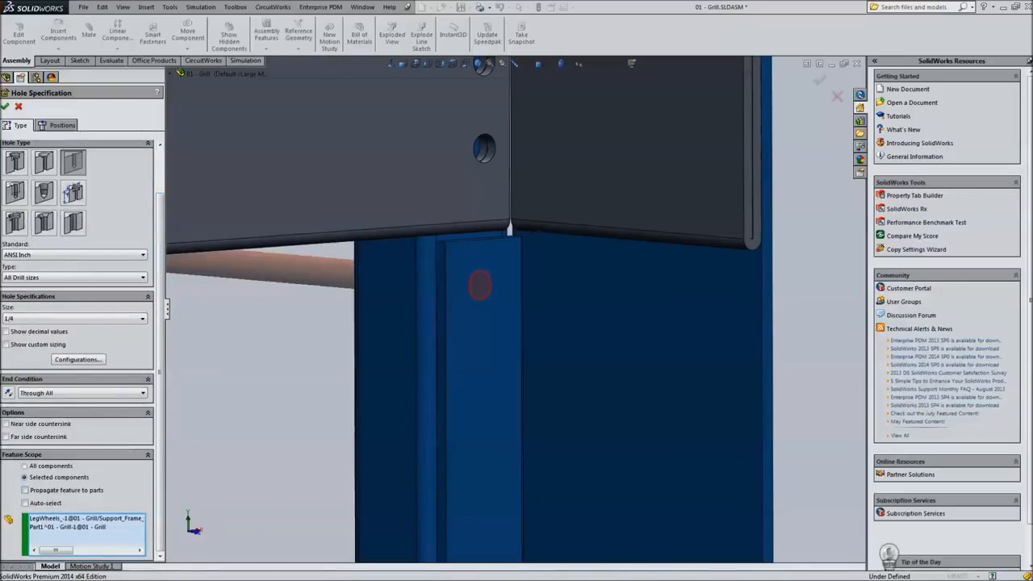
{"action": "left_click", "coordinate": [25, 491]}
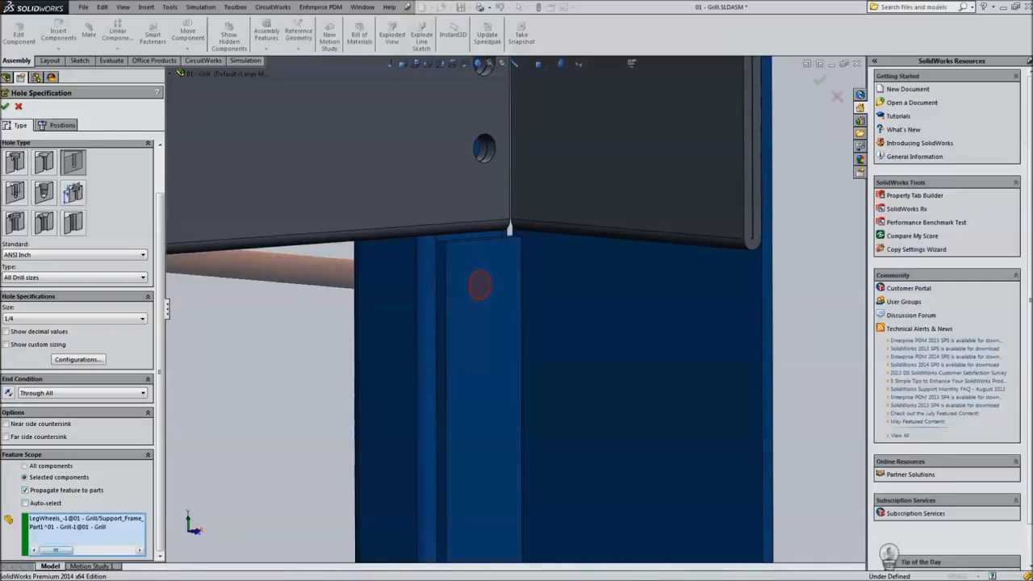
{"action": "left_click", "coordinate": [80, 518]}
{"action": "right_click", "coordinate": [73, 518]}
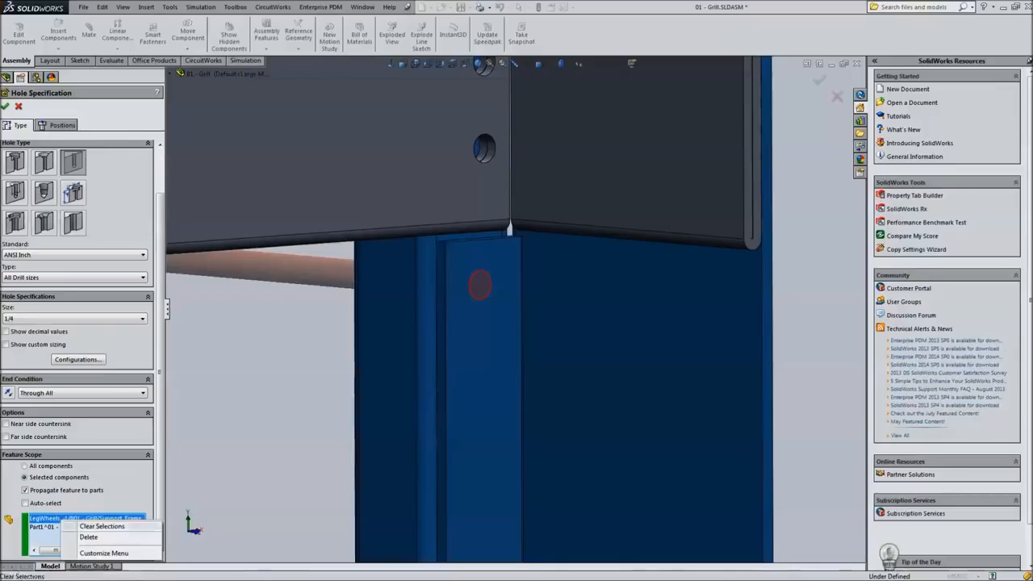
{"action": "left_click", "coordinate": [88, 536]}
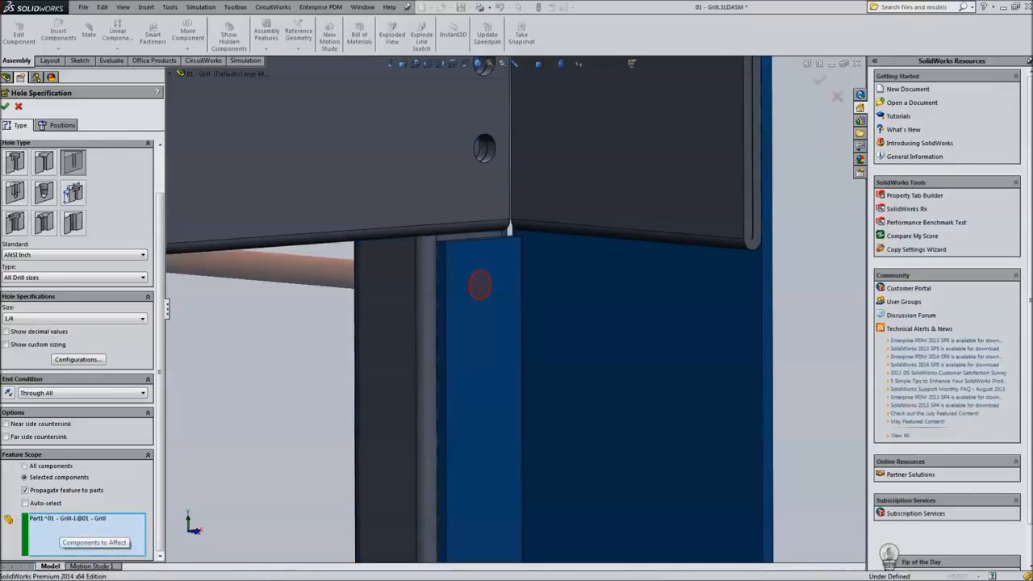
{"action": "left_click", "coordinate": [6, 107]}
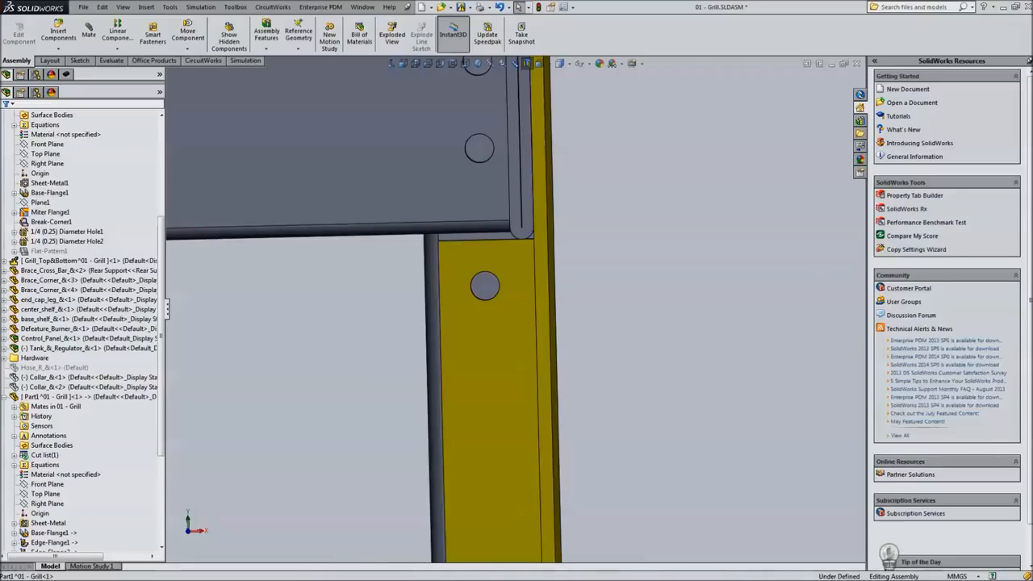
- Reopen the panel part to check the propagated hole on its flange, and return to the grill assembly
{"action": "left_click", "coordinate": [528, 305]}
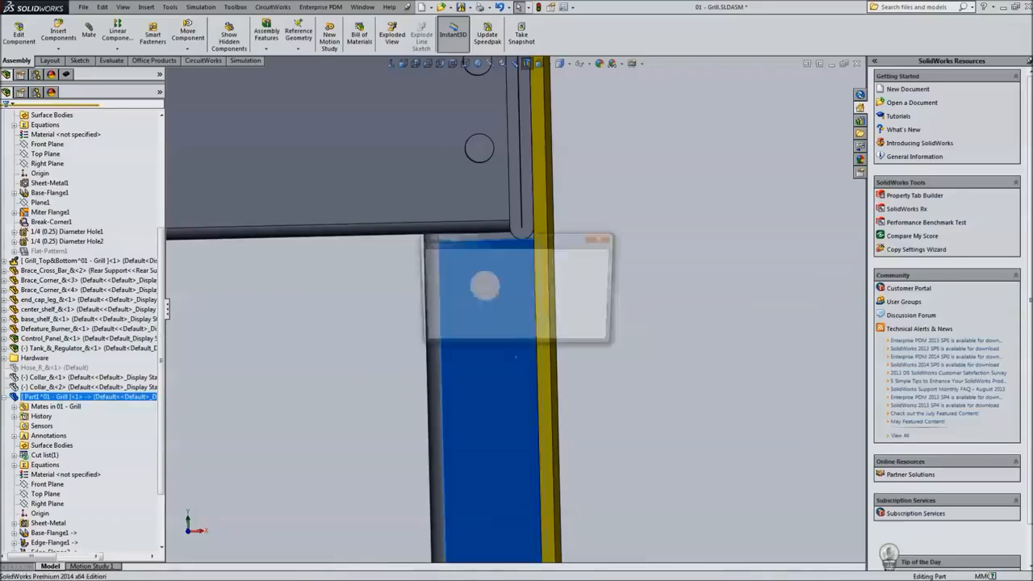
{"action": "scroll", "coordinate": [149, 281], "scroll_direction": "down", "scroll_amount": 7}
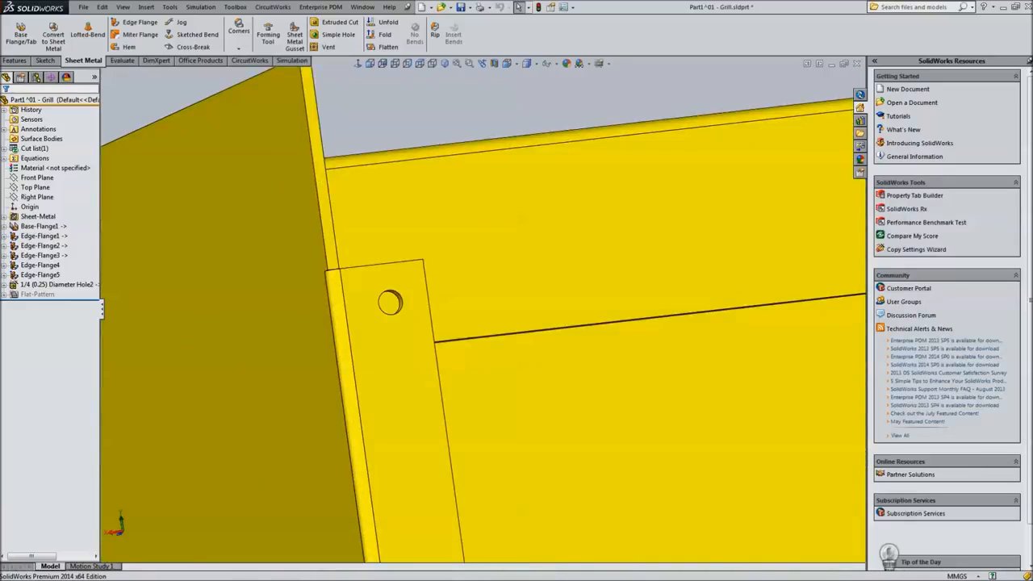
{"action": "key", "text": "ctrl+Tab"}
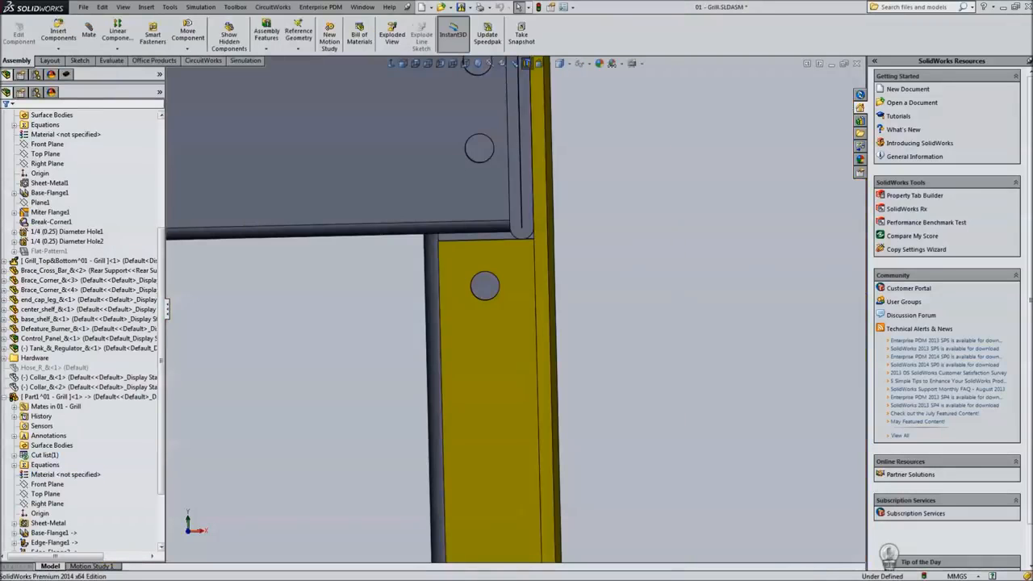
- Edit the assembly's 1/4 (0.25) Diameter Hole1 so that it also cuts through the leg behind the panel flange
{"action": "scroll", "coordinate": [81, 484], "scroll_direction": "down", "scroll_amount": 3}
{"action": "left_click", "coordinate": [57, 542]}
{"action": "left_click", "coordinate": [44, 511]}
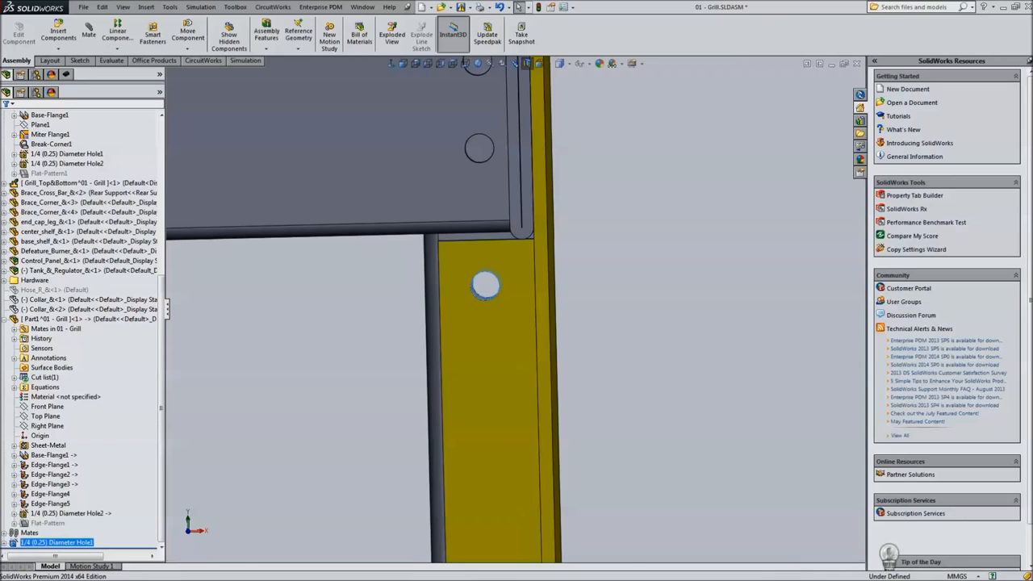
- Examine the hole through the flange and leg, and collapse the expanded components in the feature tree
{"action": "scroll", "coordinate": [484, 285], "scroll_direction": "down", "scroll_amount": 5}
{"action": "middle_click_drag", "start_coordinate": [542, 284], "coordinate": [532, 255]}
{"action": "scroll", "coordinate": [557, 283], "scroll_direction": "up", "scroll_amount": 6}
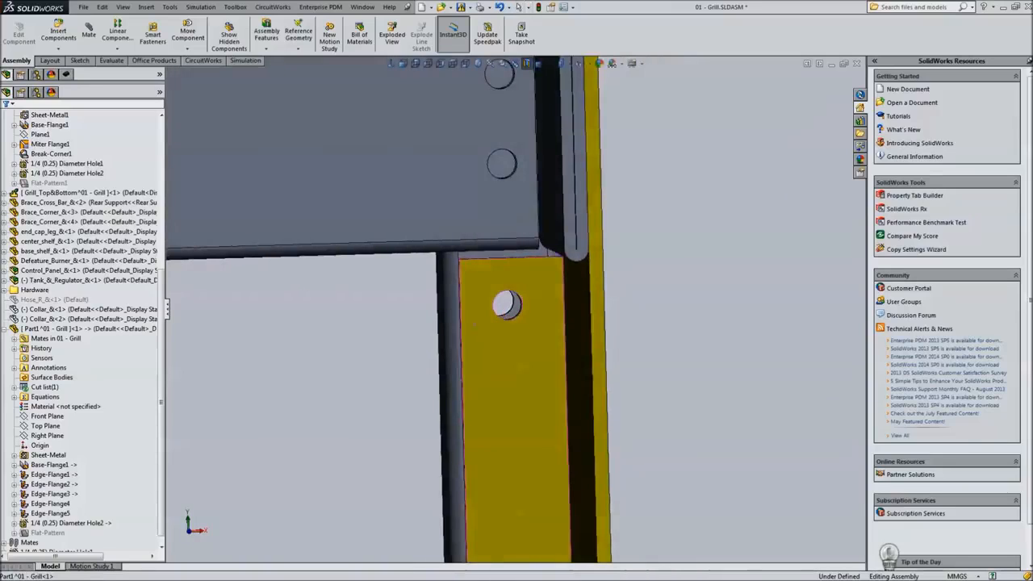
{"action": "scroll", "coordinate": [533, 255], "scroll_direction": "up", "scroll_amount": 3}
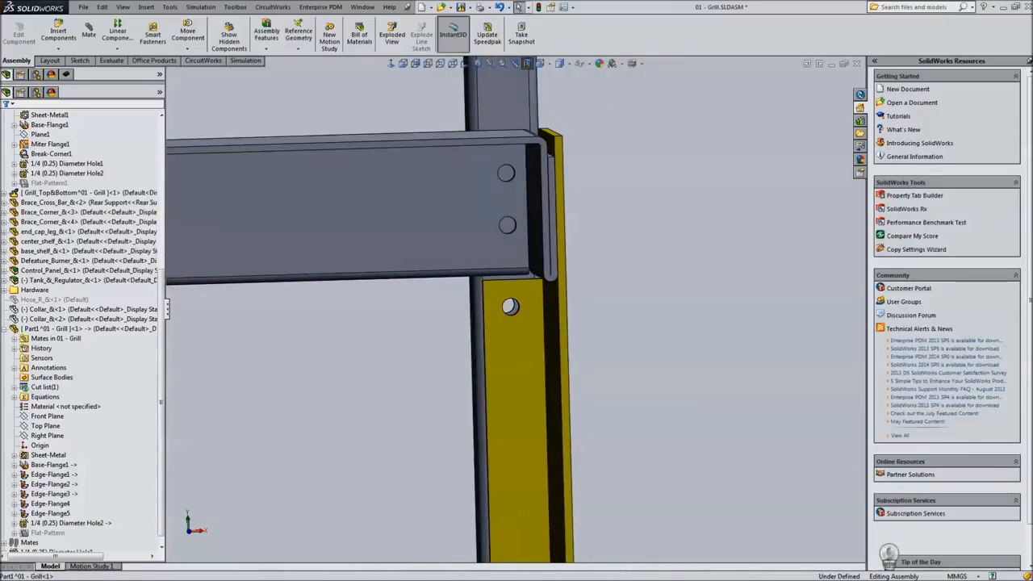
{"action": "left_click", "coordinate": [4, 329]}
{"action": "left_click", "coordinate": [4, 183]}
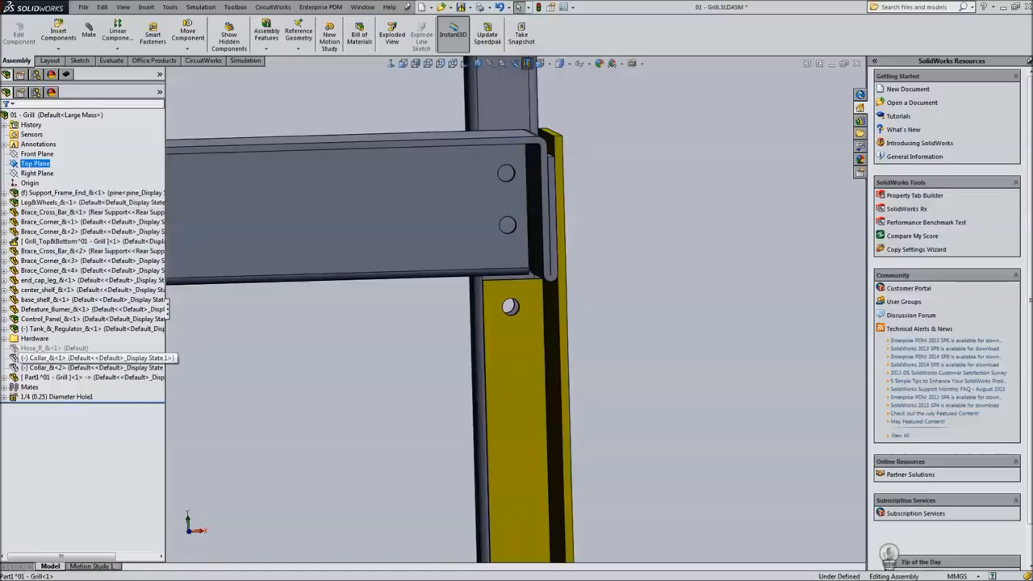
{"action": "left_click", "coordinate": [36, 397]}
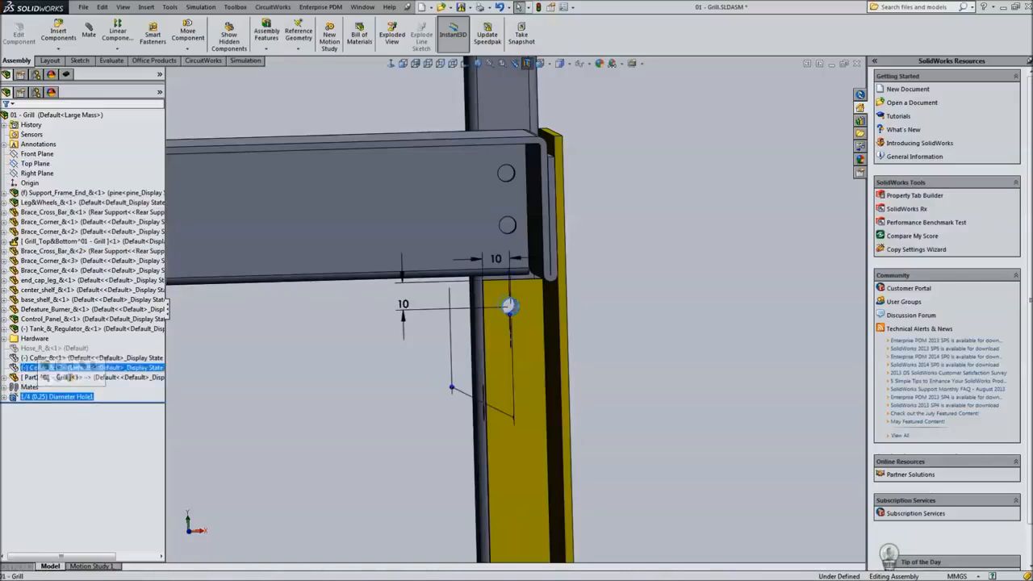
{"action": "left_click", "coordinate": [65, 376]}
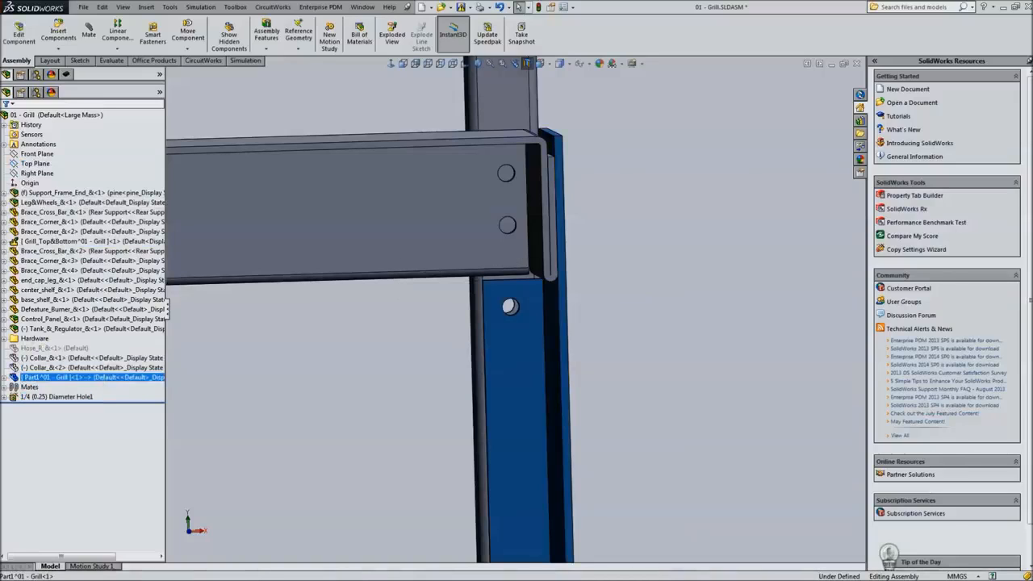
{"action": "key", "text": "Escape"}
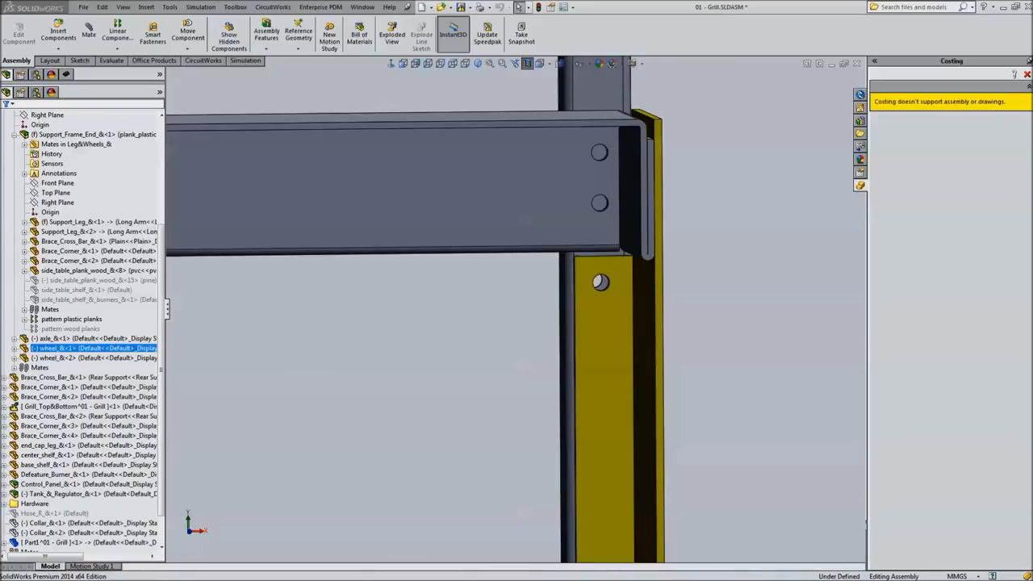
{"action": "left_click", "coordinate": [266, 37]}
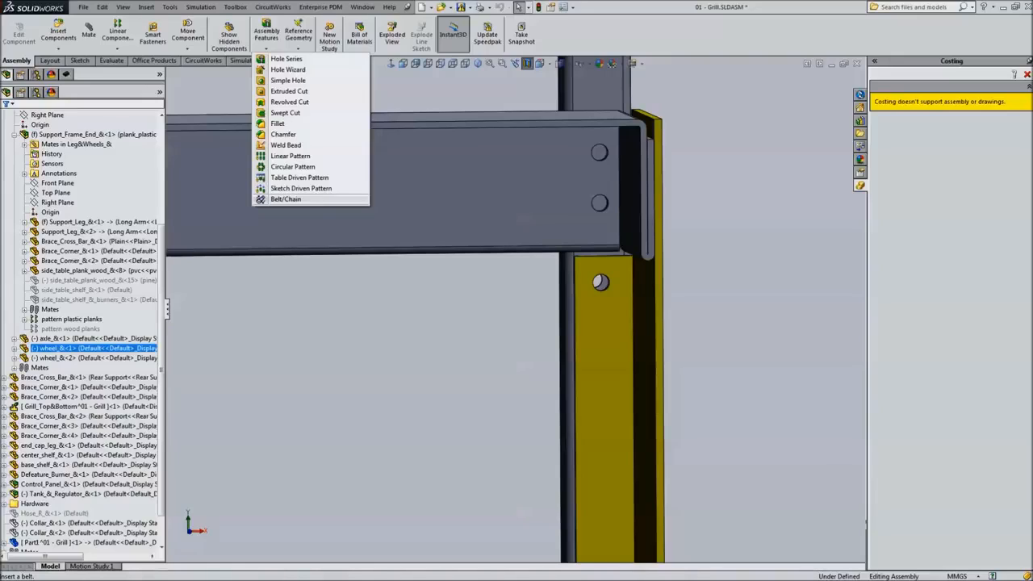
{"action": "key", "text": "Escape"}
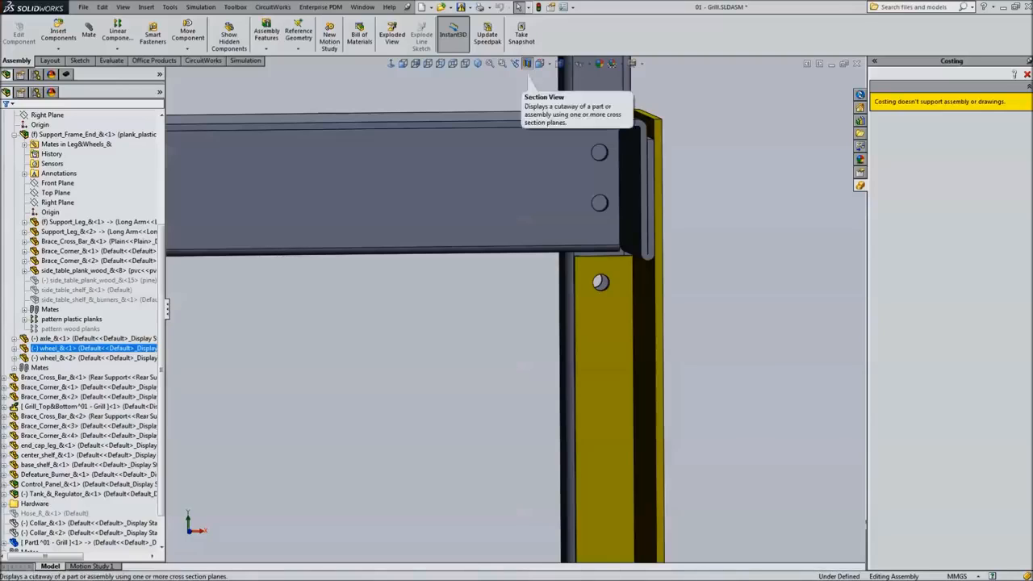
- Turn off the section view, return the grill to an isometric view, and open the yellow sheet metal panel as a part
{"action": "left_click", "coordinate": [527, 63]}
{"action": "scroll", "coordinate": [505, 318], "scroll_direction": "up", "scroll_amount": 8}
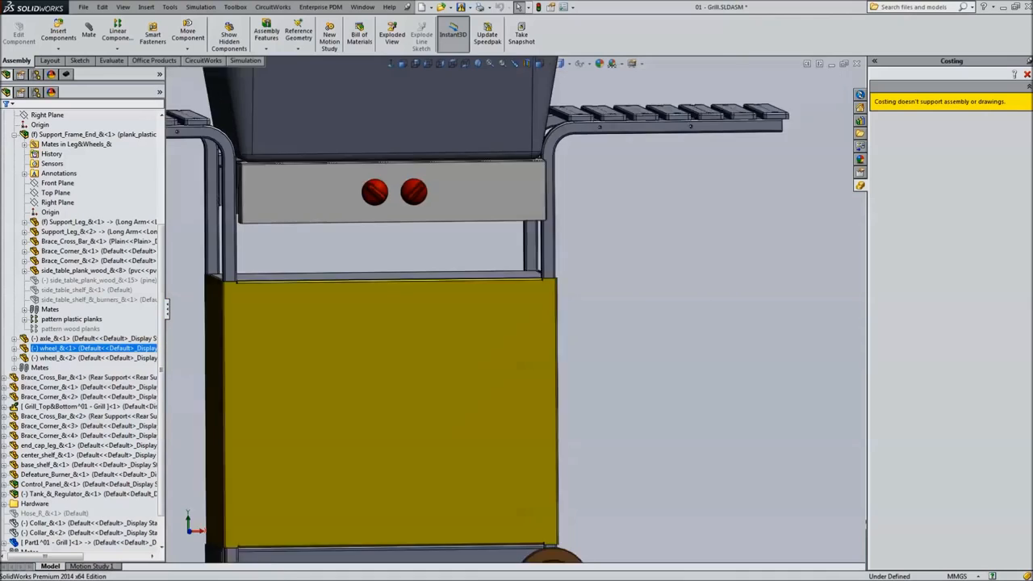
{"action": "left_click", "coordinate": [478, 63]}
{"action": "scroll", "coordinate": [492, 367], "scroll_direction": "down", "scroll_amount": 5}
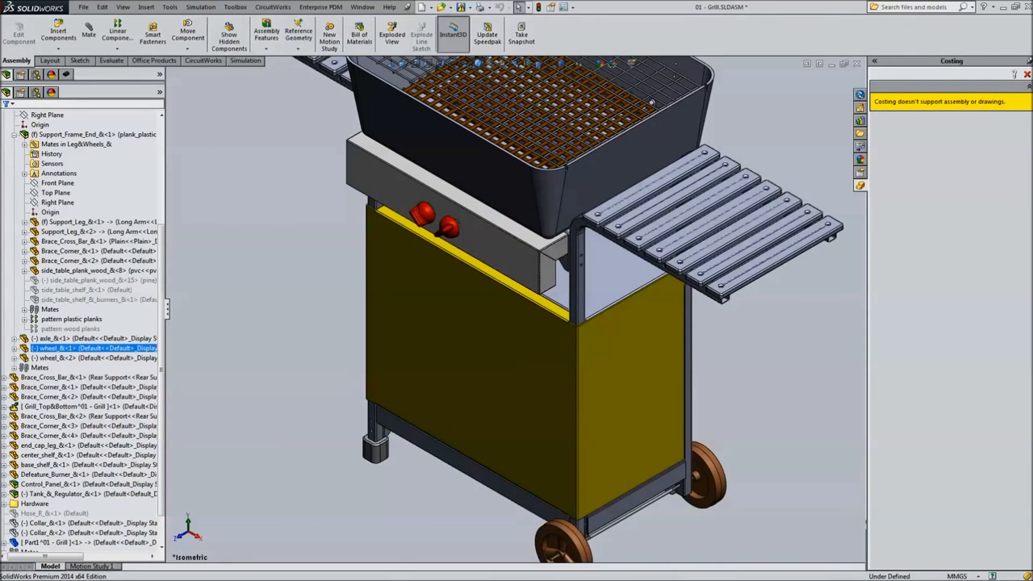
{"action": "left_click", "coordinate": [499, 407]}
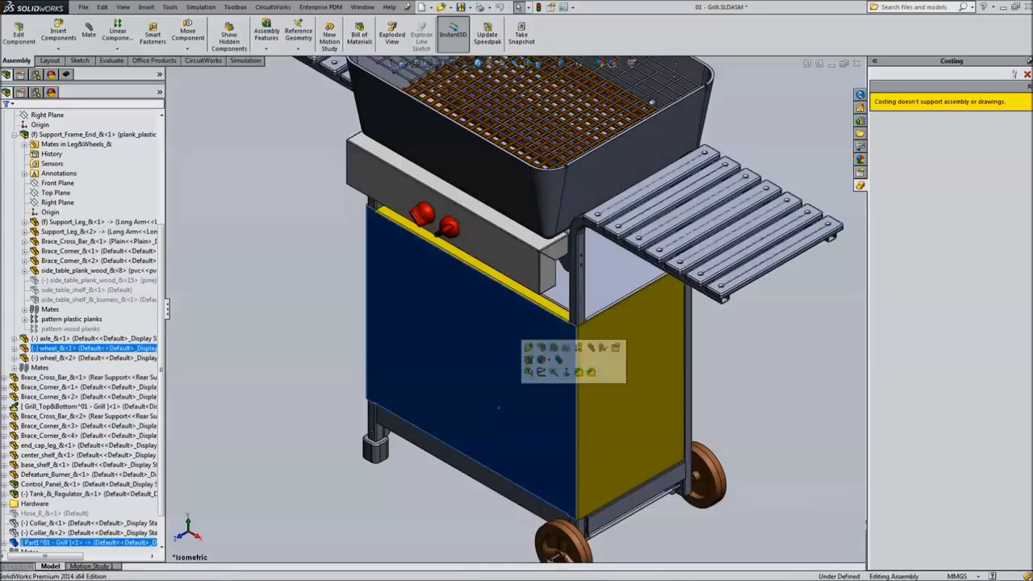
{"action": "left_click", "coordinate": [529, 348]}
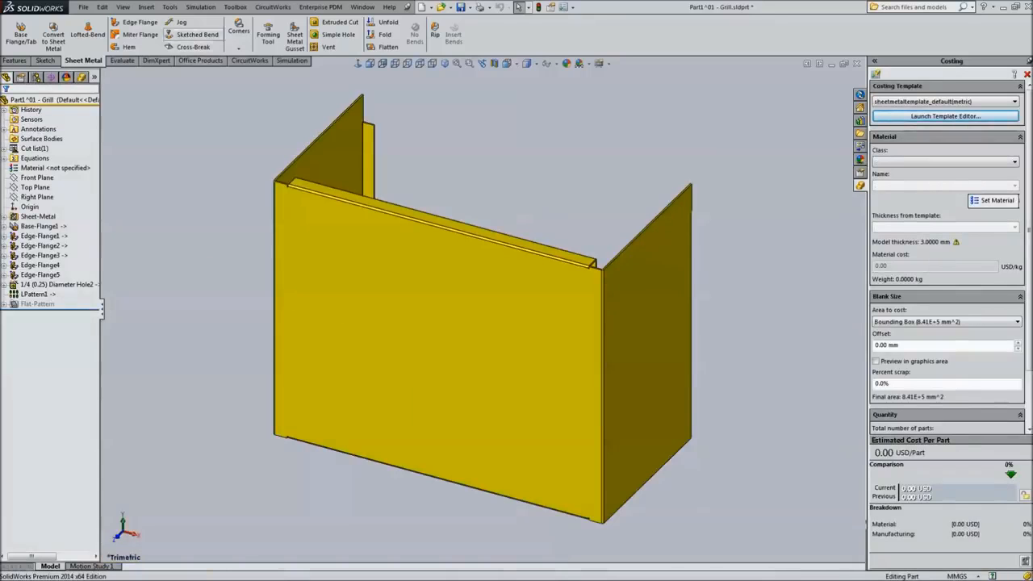
- Set the panel's costing material to class Steel with the name Plain Carbon Steel
{"action": "left_click", "coordinate": [169, 7]}
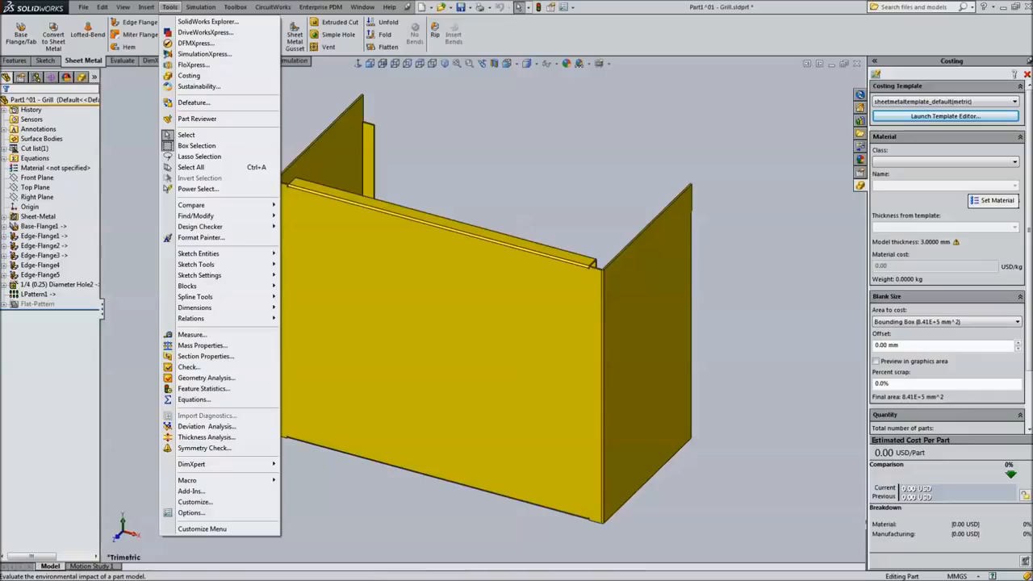
{"action": "key", "text": "Escape"}
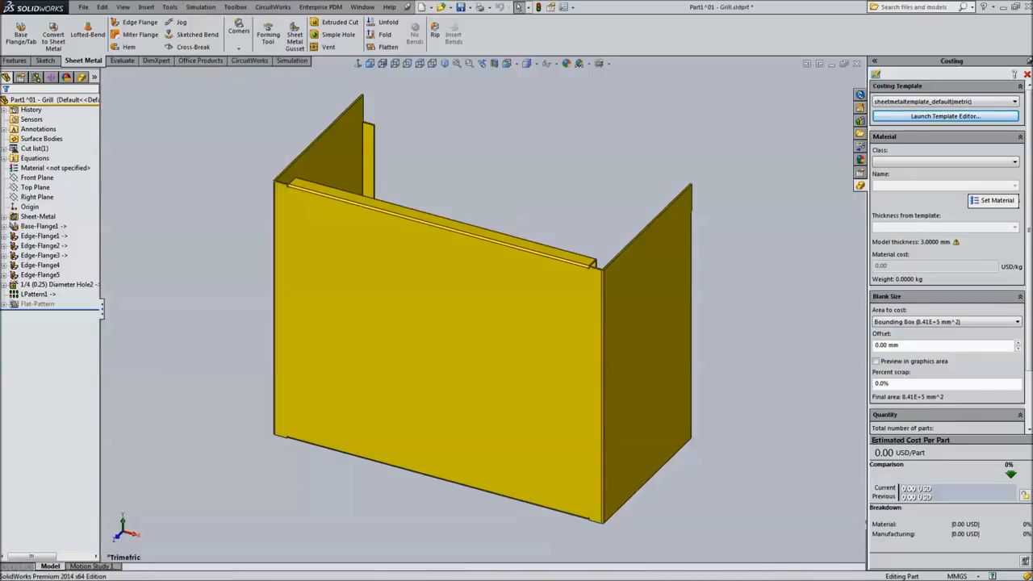
{"action": "key", "text": "alt+Down"}
{"action": "key", "text": "Return"}
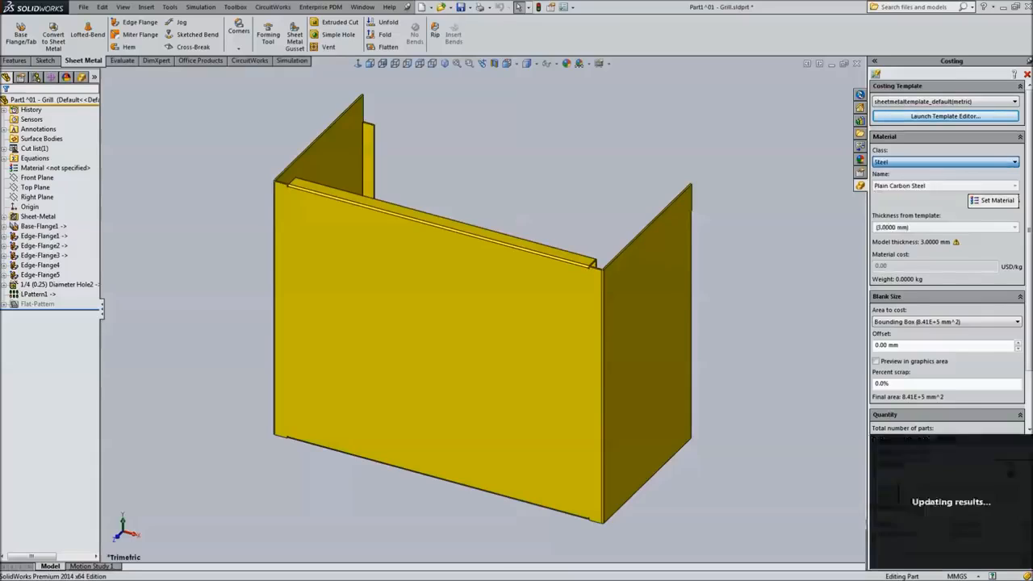
{"action": "key", "text": "alt+Down"}
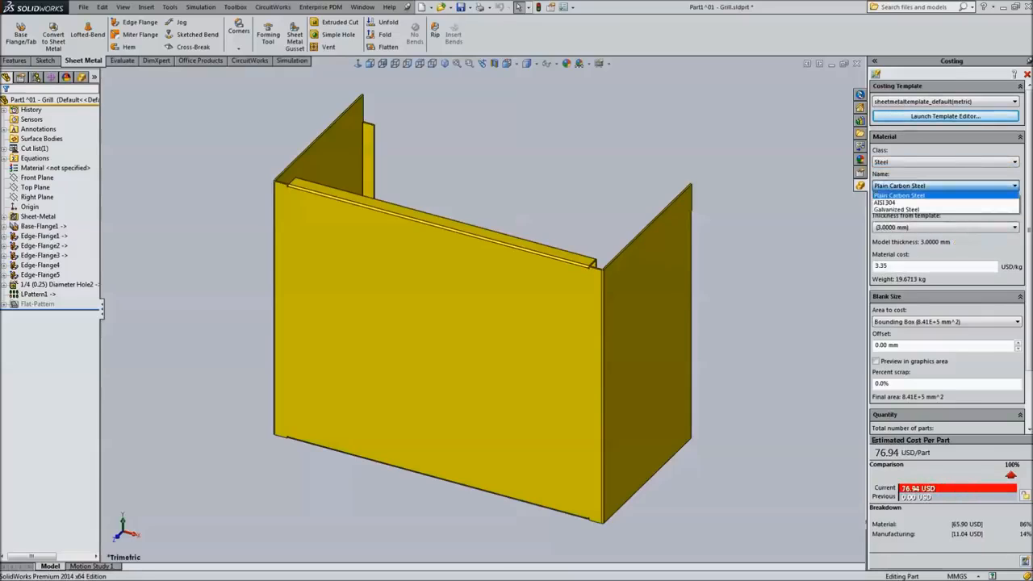
{"action": "key", "text": "Return"}
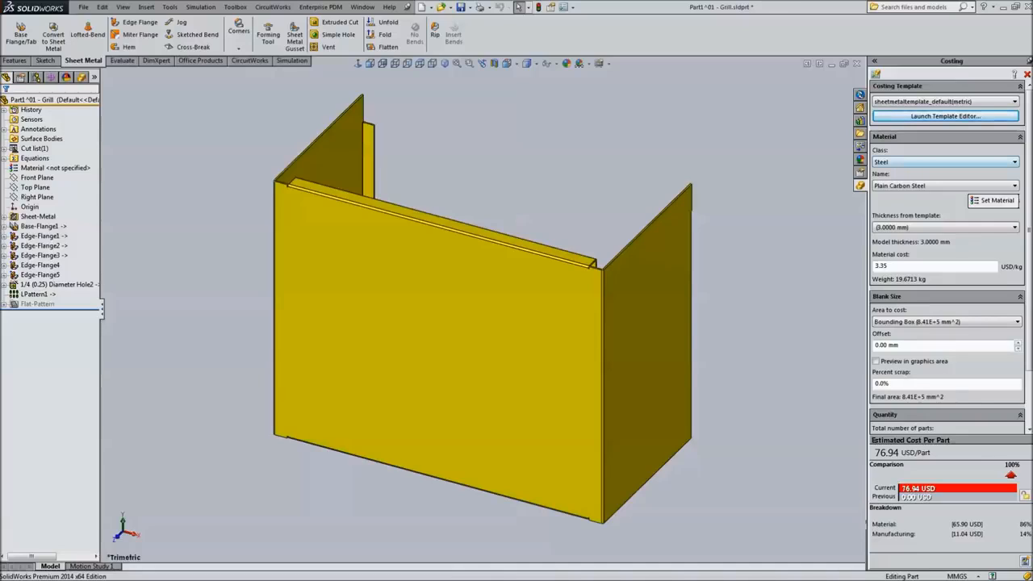
- Launch the costing template editor and review its general, material, thickness, cut, bend, library feature and custom operation settings
{"action": "key", "text": "Return"}
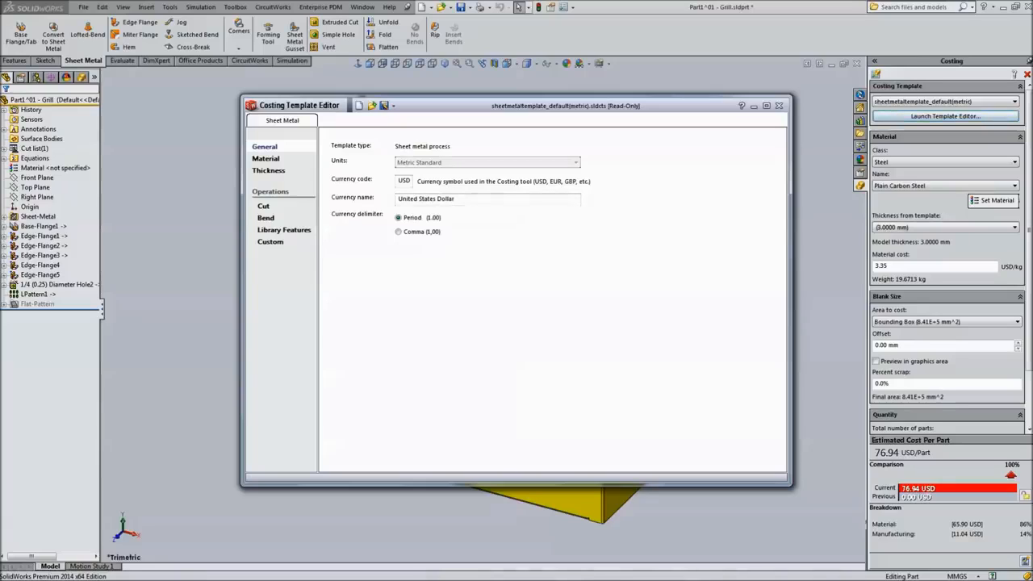
{"action": "left_click", "coordinate": [266, 158]}
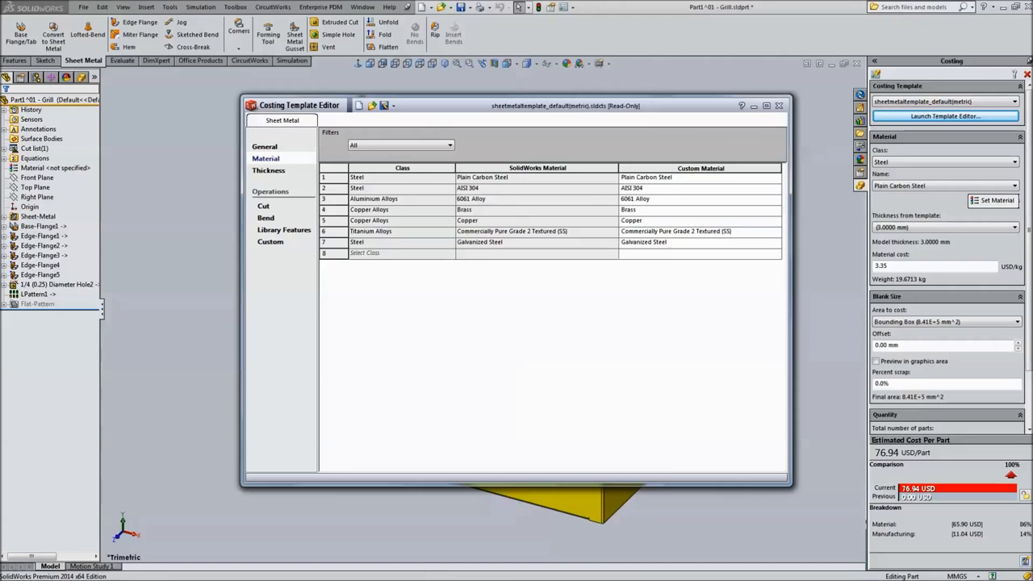
{"action": "left_click", "coordinate": [268, 170]}
{"action": "left_click", "coordinate": [264, 207]}
{"action": "left_click", "coordinate": [266, 218]}
{"action": "left_click", "coordinate": [284, 230]}
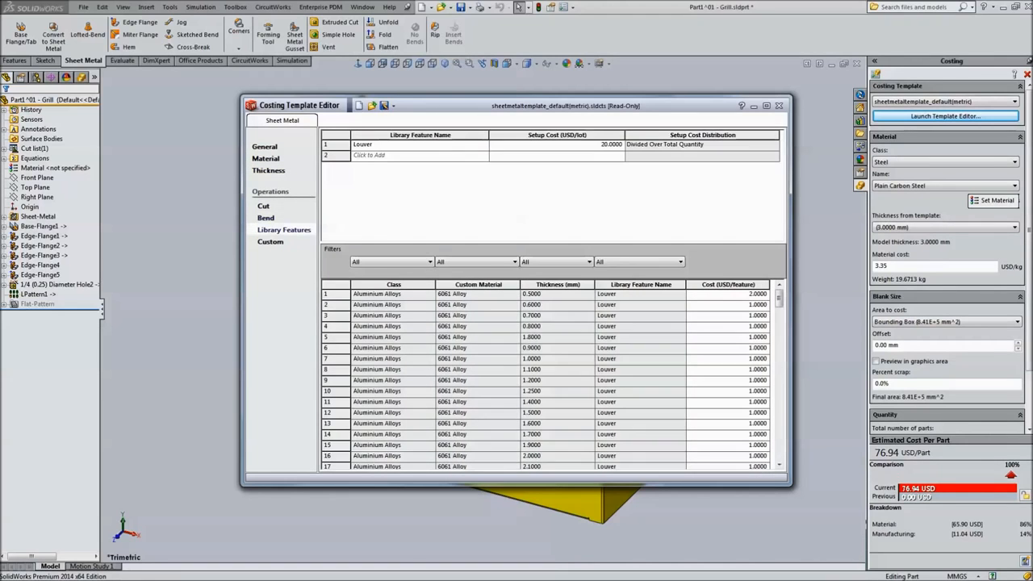
{"action": "left_click", "coordinate": [270, 241]}
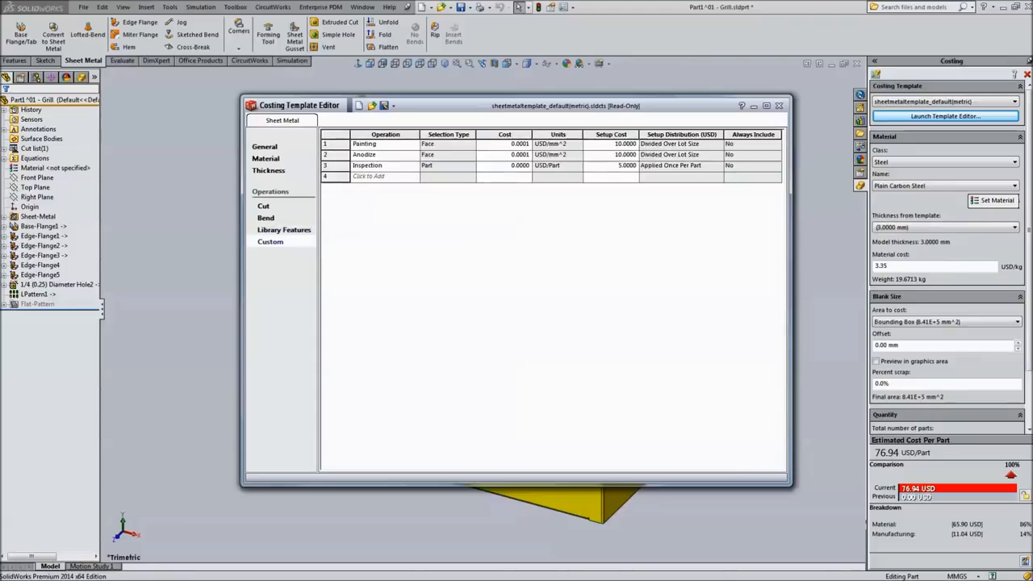
{"action": "left_click", "coordinate": [264, 207]}
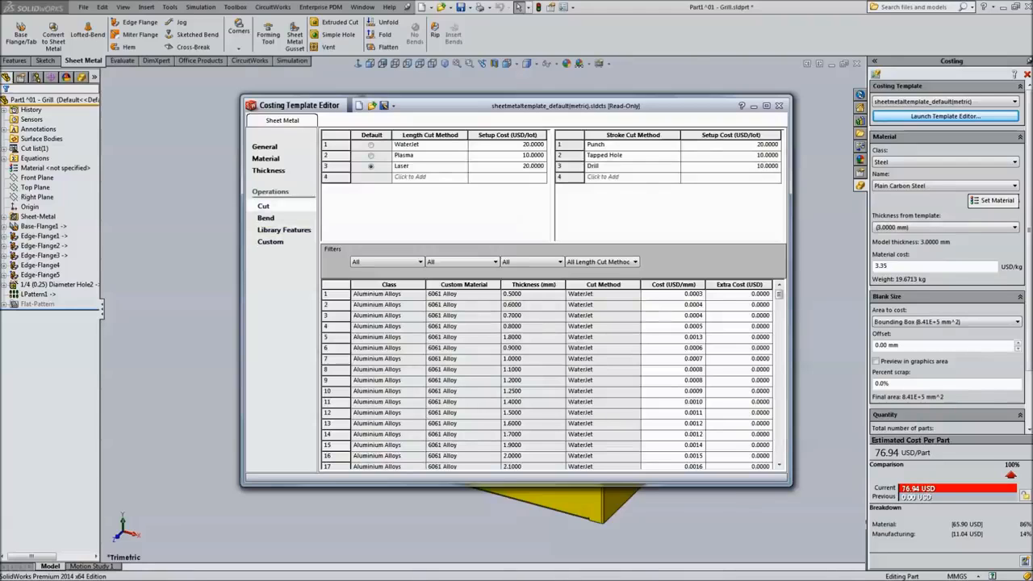
{"action": "left_click", "coordinate": [264, 146]}
- Add the Zinc Alloys material Zinc AG40A (Zn-4Al-0.4Mg; Zamak 3), Cast to the costing template's material table and close the editor
{"action": "left_click", "coordinate": [265, 158]}
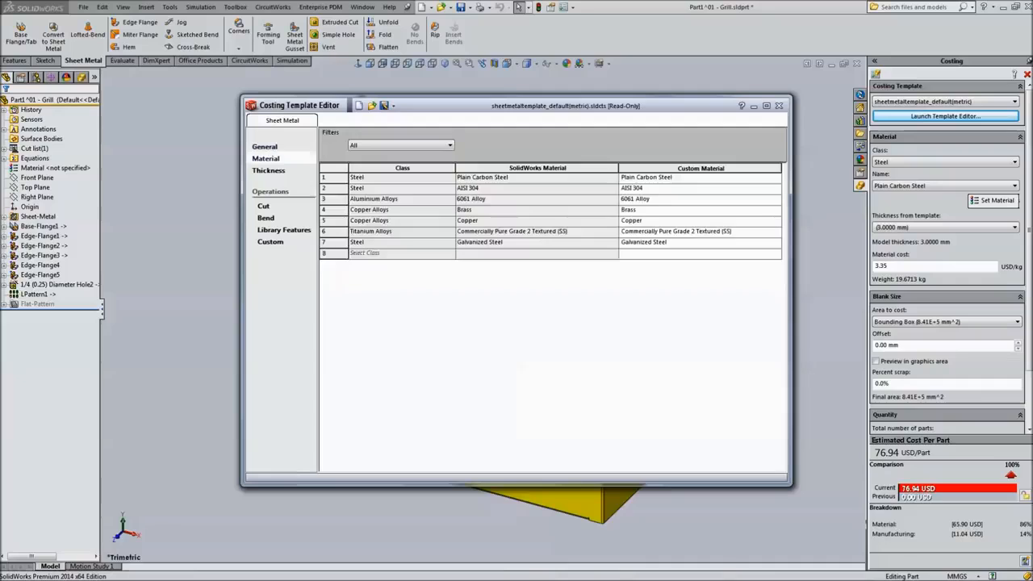
{"action": "left_click", "coordinate": [450, 254]}
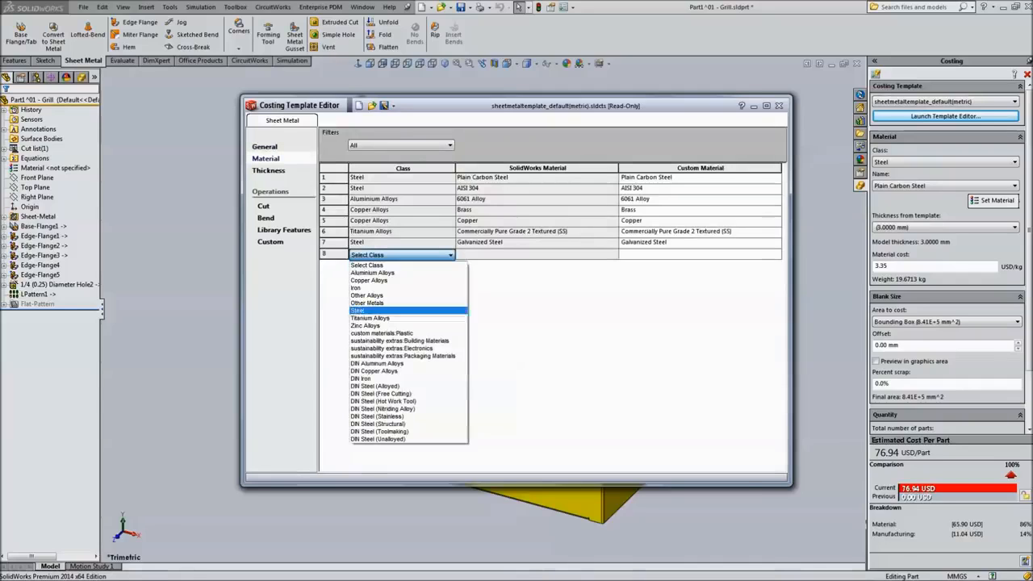
{"action": "left_click", "coordinate": [366, 325]}
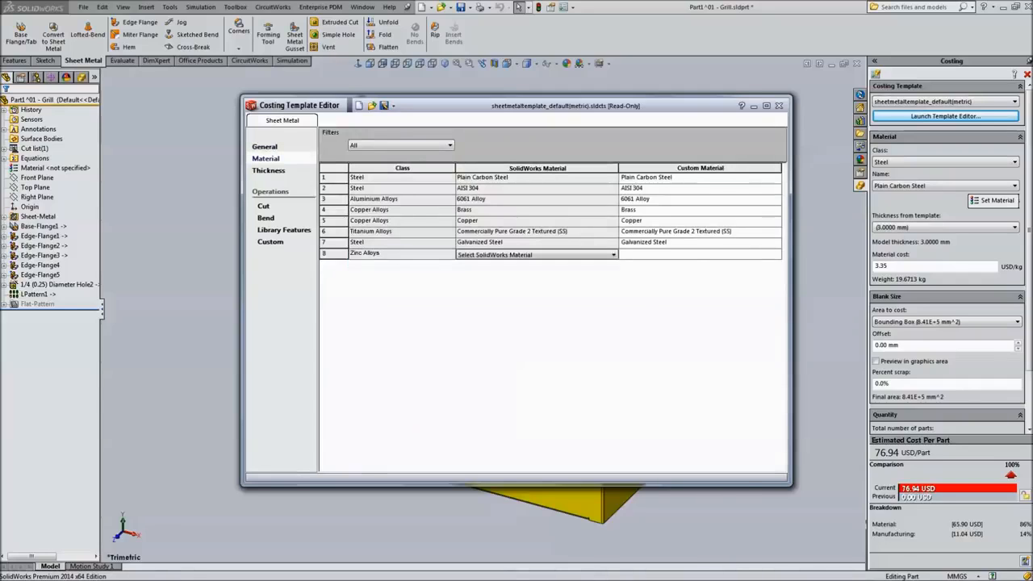
{"action": "left_click", "coordinate": [612, 255]}
{"action": "left_click", "coordinate": [565, 277]}
{"action": "key", "text": "Return"}
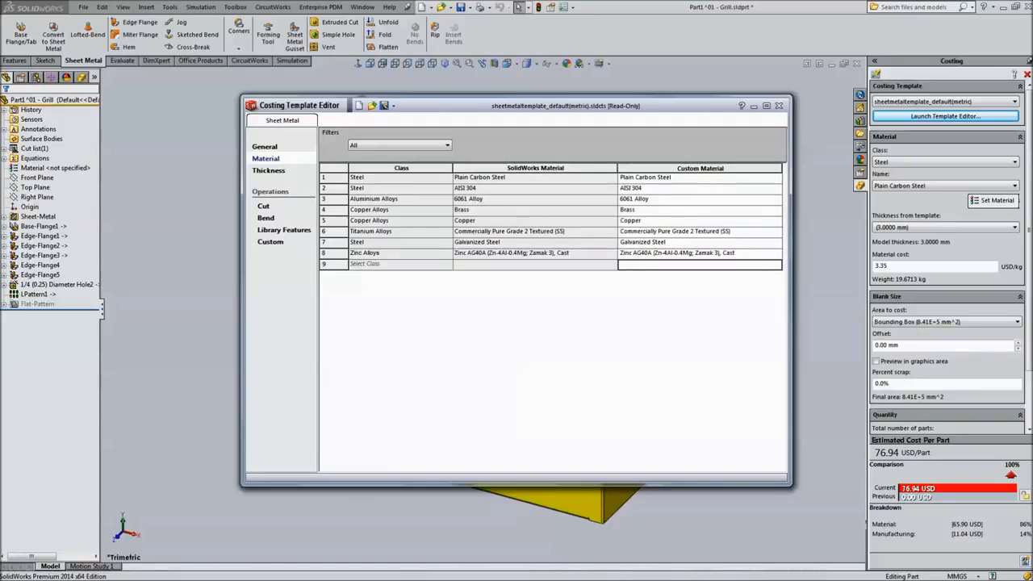
{"action": "left_click", "coordinate": [778, 106]}
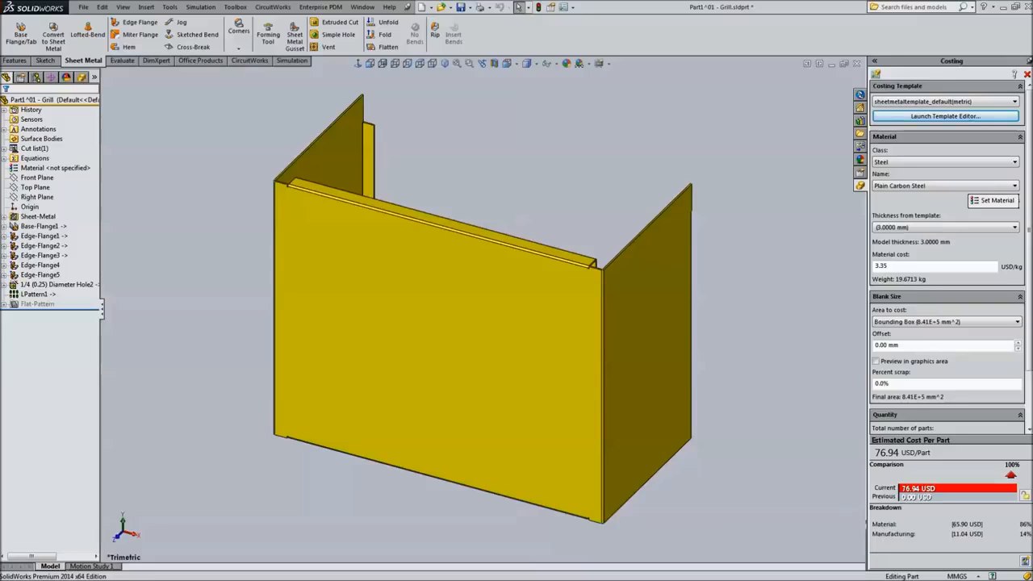
- Review the template thickness and blank size choices, keeping Bounding Box as the area to cost
{"action": "left_click", "coordinate": [1014, 228]}
{"action": "left_click", "coordinate": [1014, 228]}
{"action": "scroll", "coordinate": [948, 256], "scroll_direction": "down", "scroll_amount": 3}
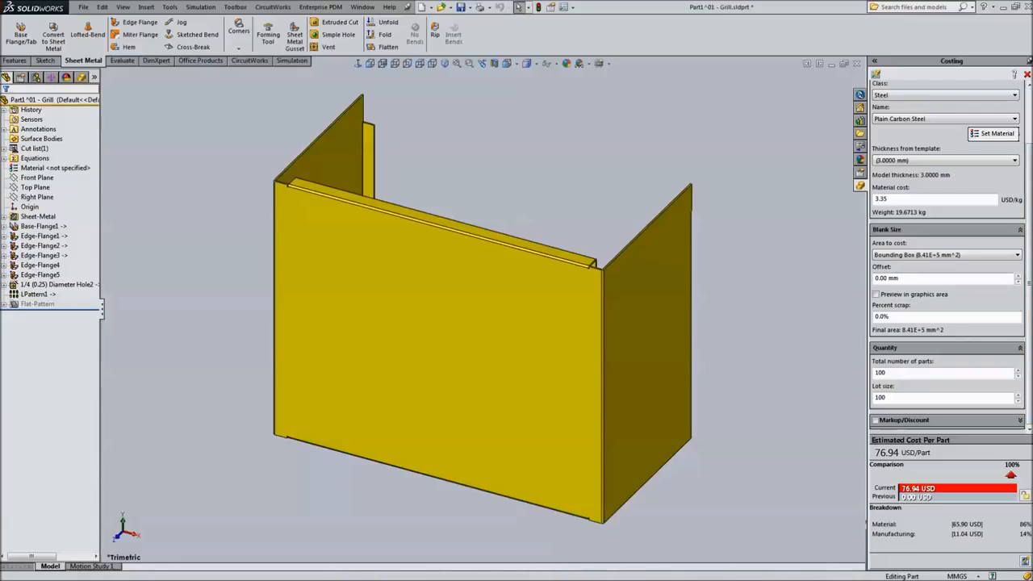
{"action": "left_click", "coordinate": [946, 254]}
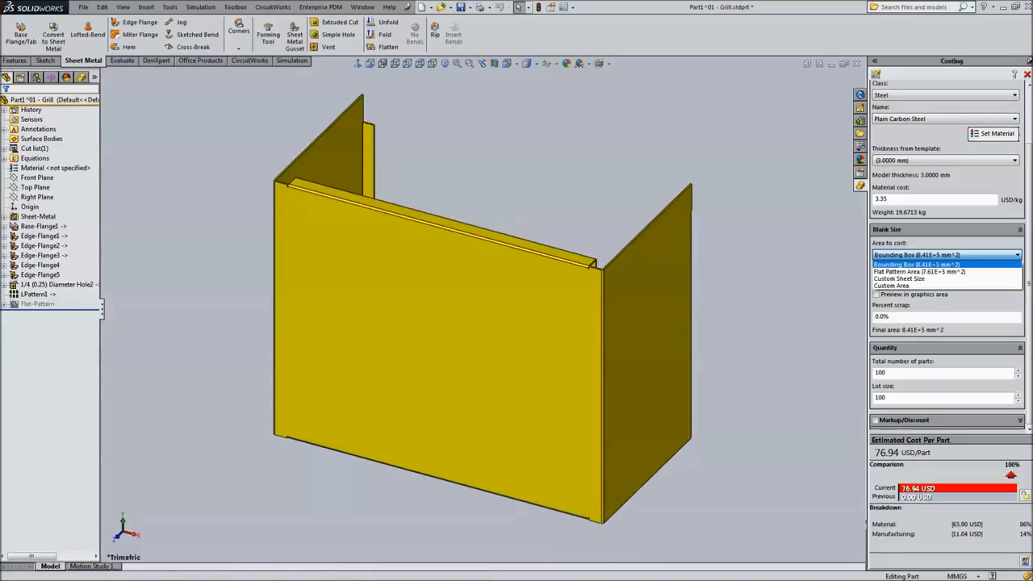
{"action": "left_click", "coordinate": [917, 265]}
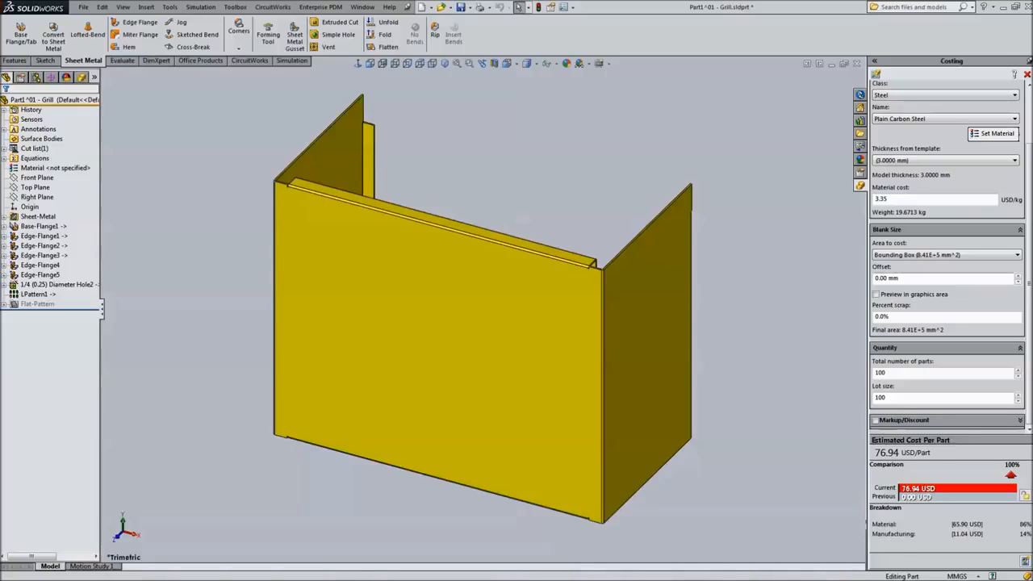
- Preview the bounding-box blank around the panel and try the Markup/Discount option, turning both off again
{"action": "left_click", "coordinate": [876, 294]}
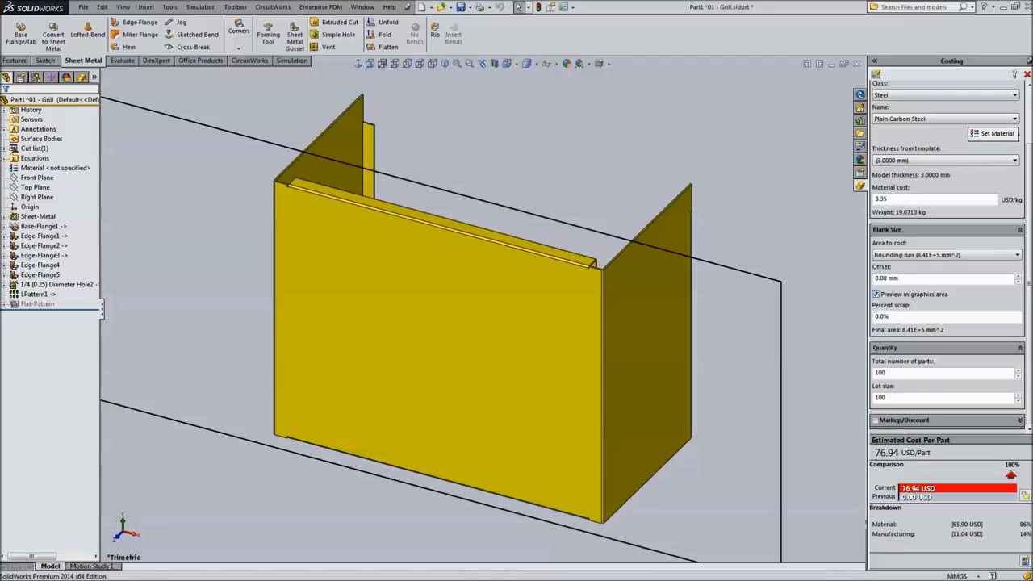
{"action": "left_click", "coordinate": [876, 294]}
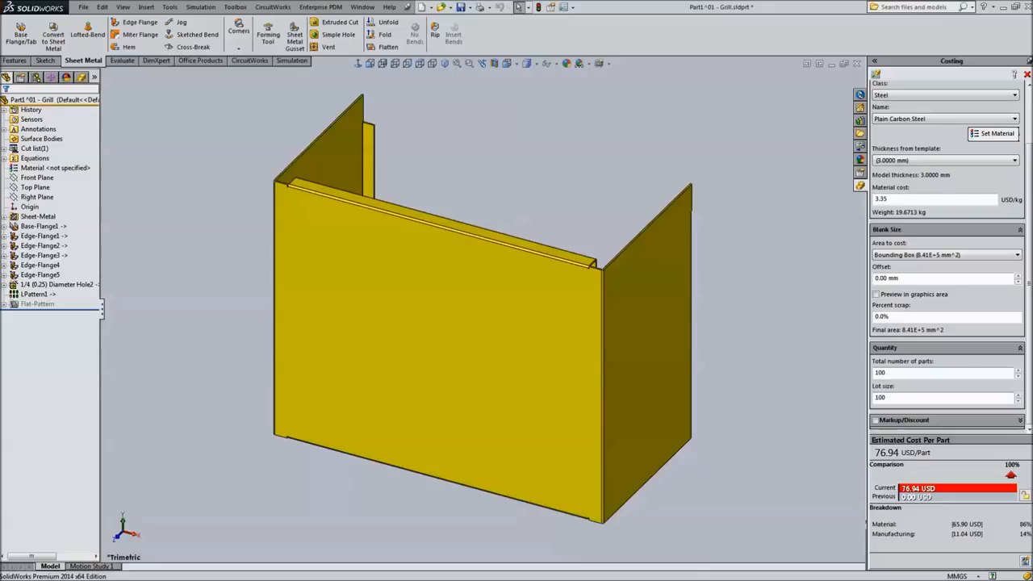
{"action": "left_click", "coordinate": [875, 420]}
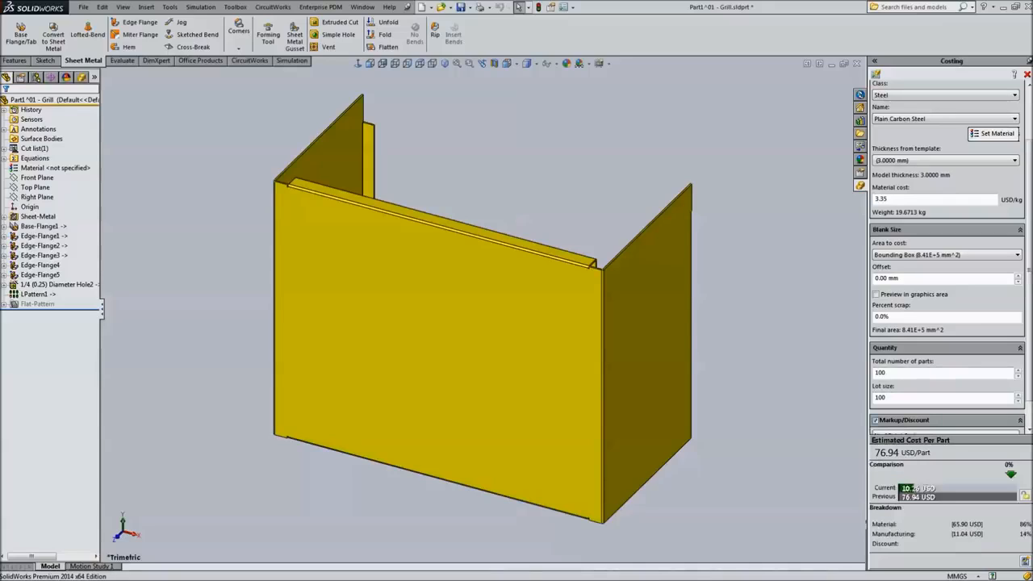
{"action": "left_click", "coordinate": [876, 421]}
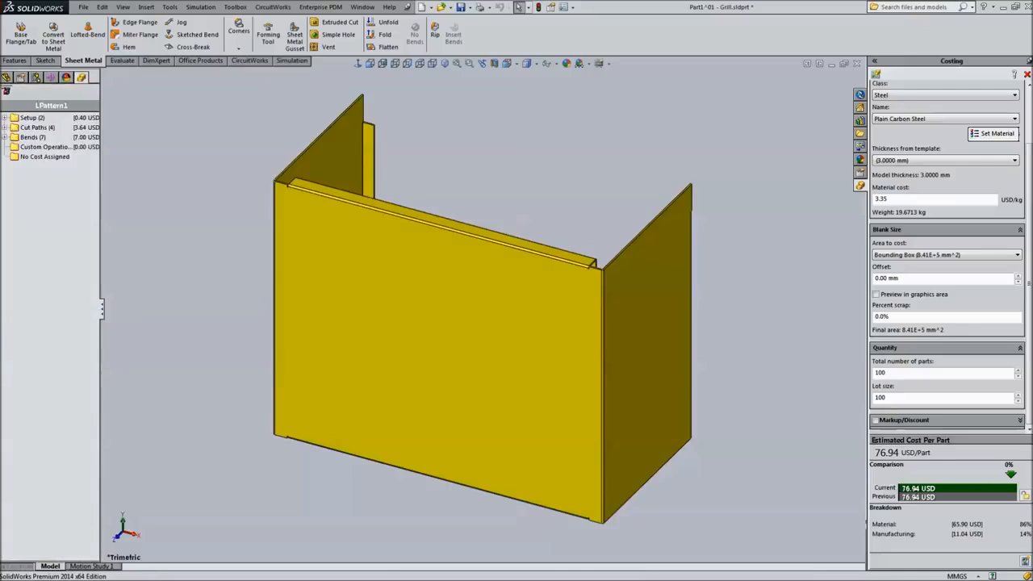
- Widen and expand the panel's cost breakdown, and examine the costs of its four laser cut paths and the setup operations
{"action": "left_click_drag", "start_coordinate": [100, 282], "coordinate": [135, 283]}
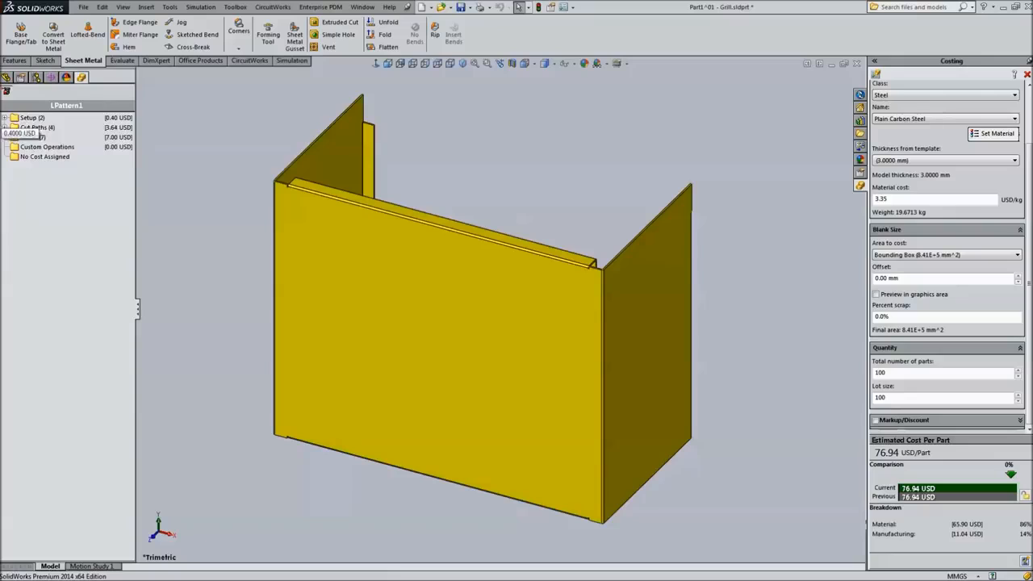
{"action": "left_click", "coordinate": [4, 118]}
{"action": "left_click", "coordinate": [4, 147]}
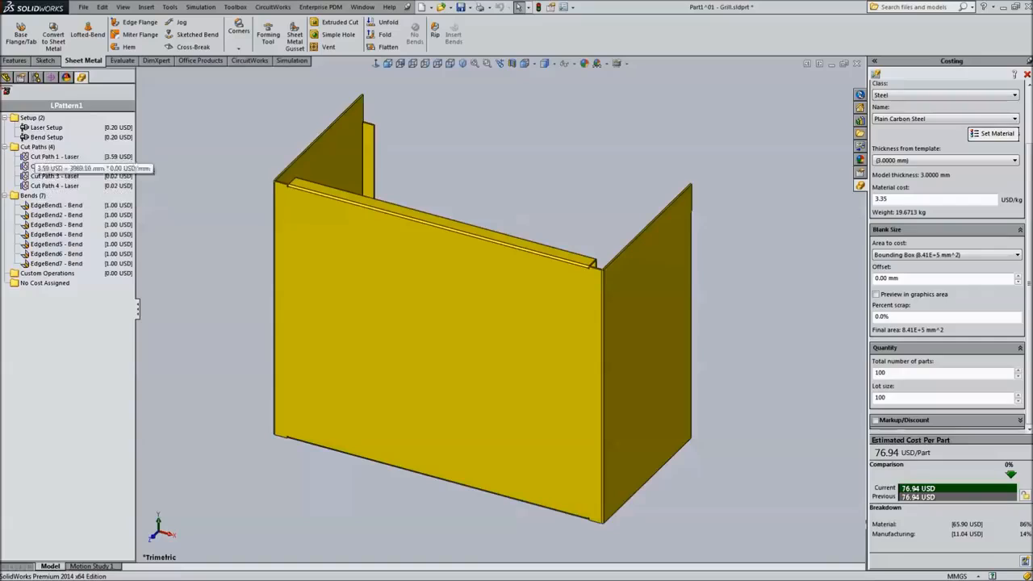
{"action": "left_click", "coordinate": [50, 157]}
{"action": "left_click", "coordinate": [50, 166]}
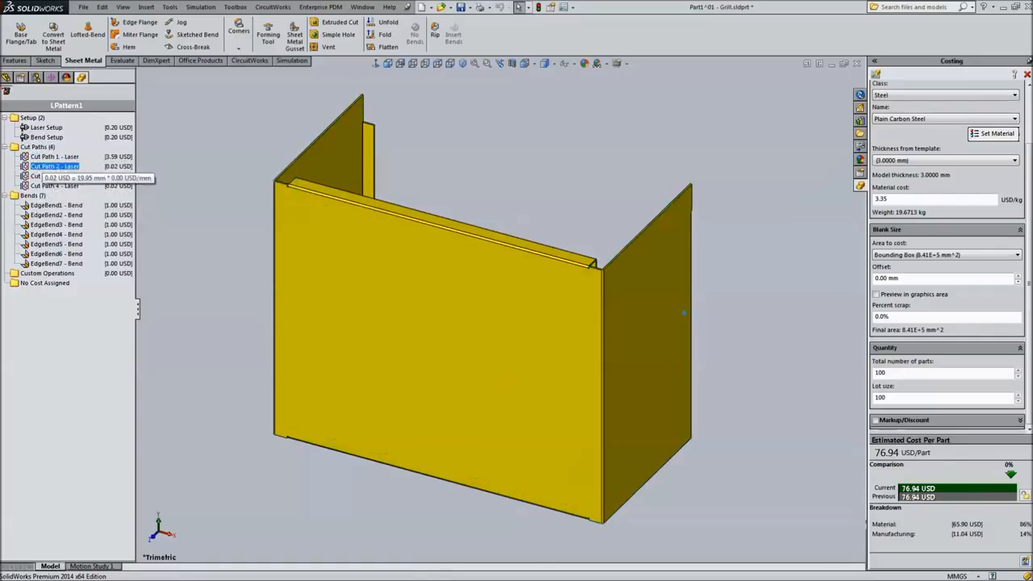
{"action": "left_click", "coordinate": [50, 176]}
{"action": "left_click", "coordinate": [51, 185]}
{"action": "left_click", "coordinate": [39, 127]}
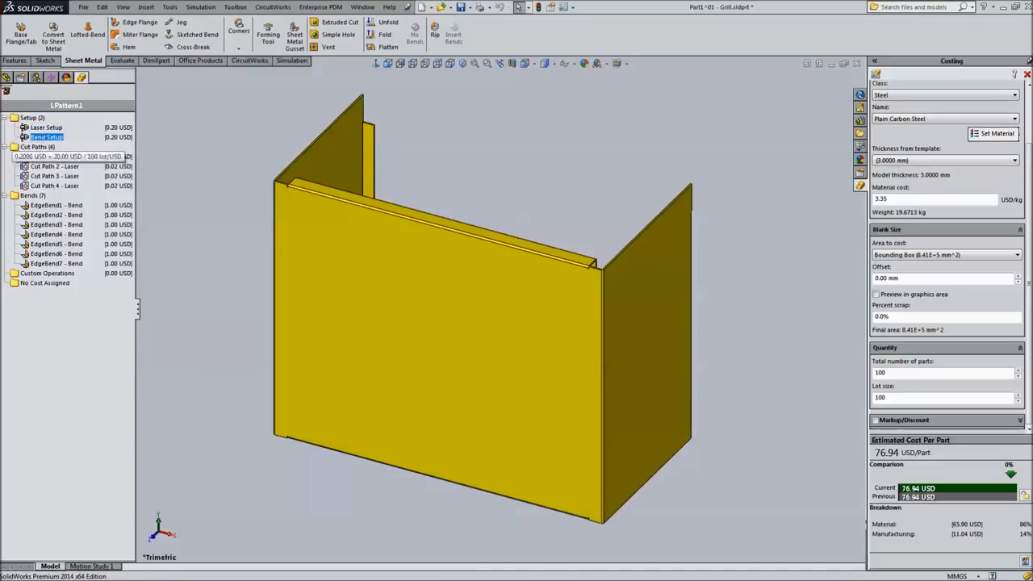
- Collapse the setup, cut path and bend groups in the cost breakdown and set the current cost estimate as the baseline
{"action": "left_click", "coordinate": [5, 147]}
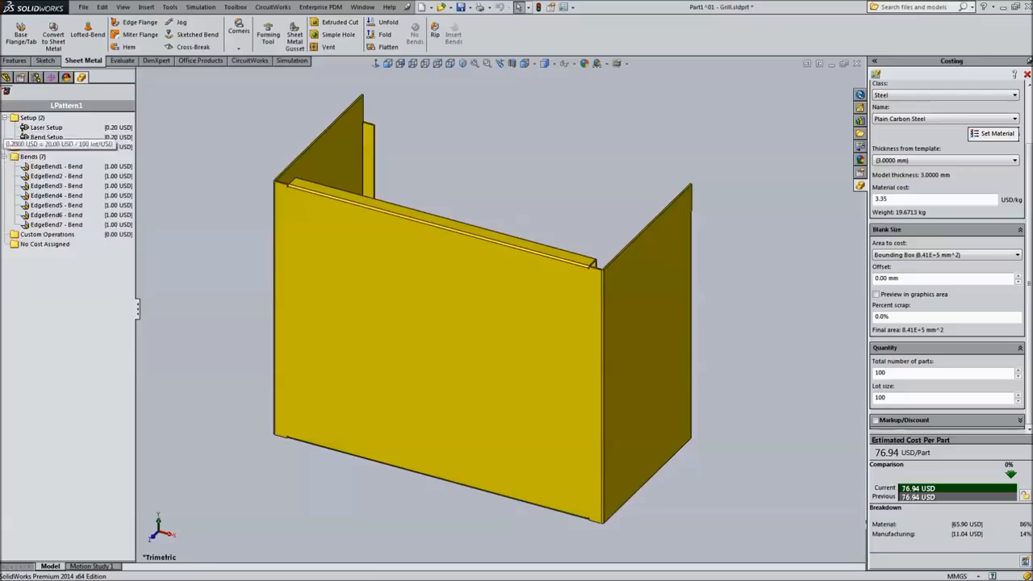
{"action": "left_click", "coordinate": [5, 118]}
{"action": "left_click", "coordinate": [5, 137]}
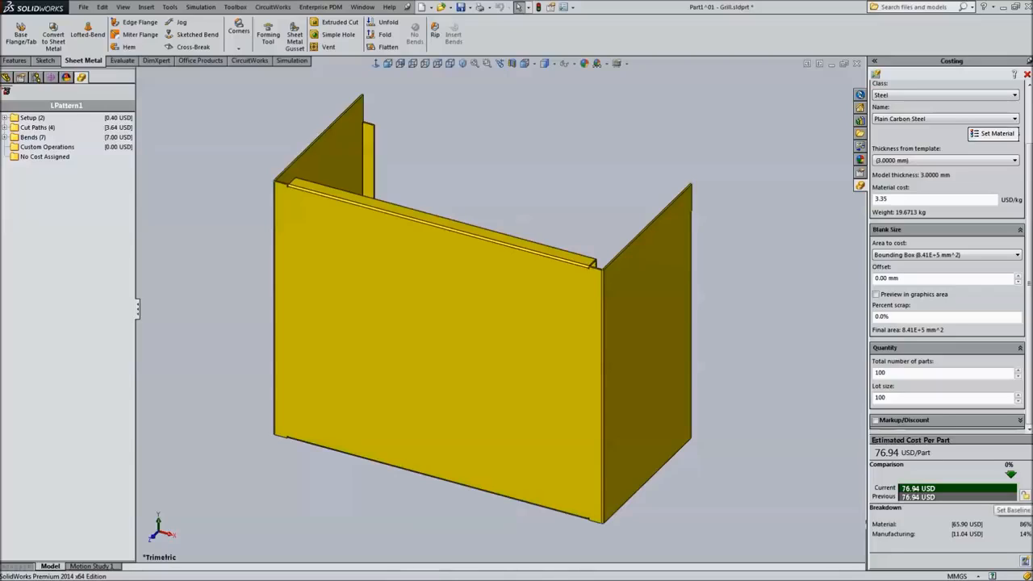
{"action": "left_click", "coordinate": [1024, 495]}
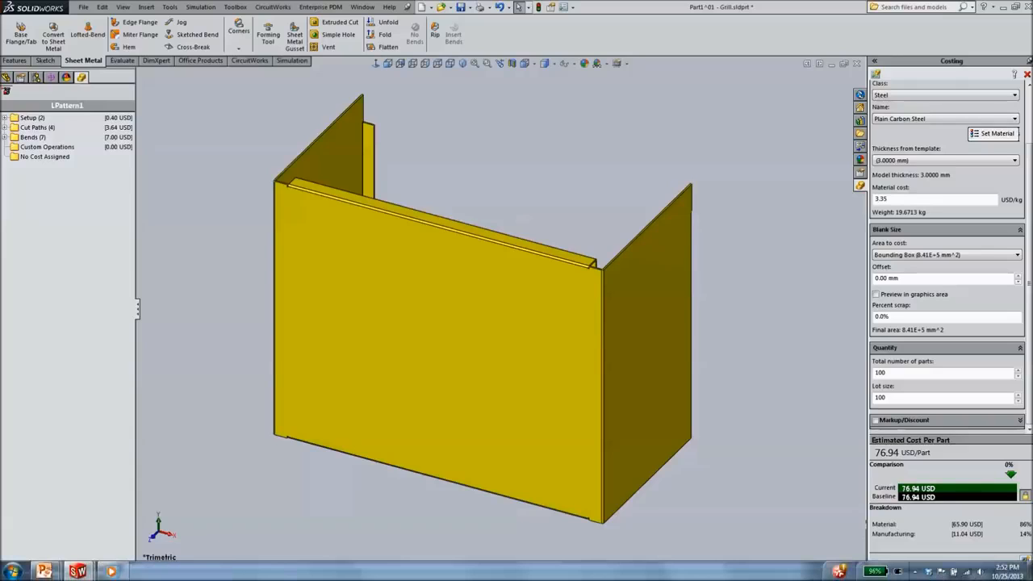
{"action": "key", "text": "alt+Tab"}
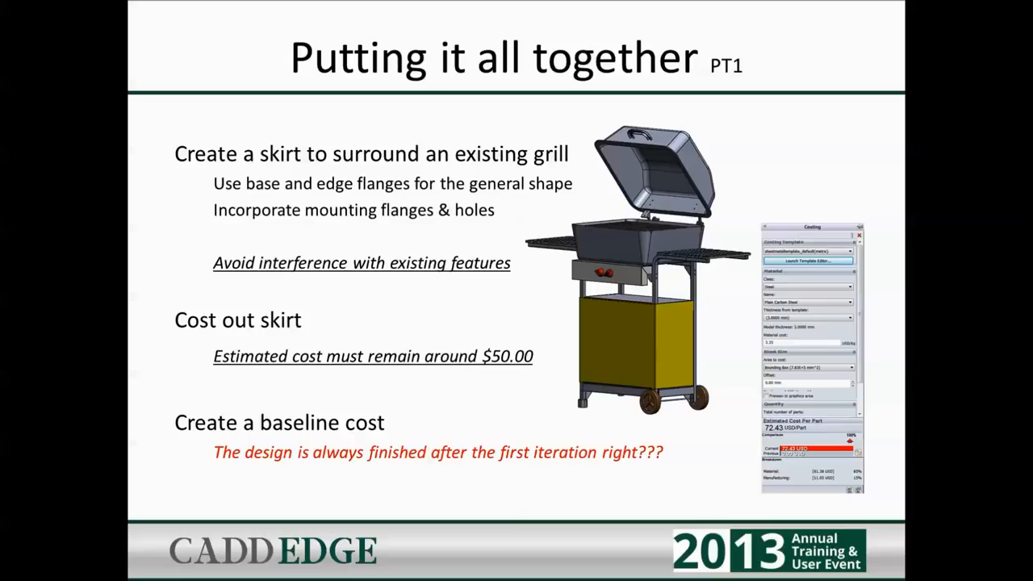
{"action": "key", "text": "Right"}
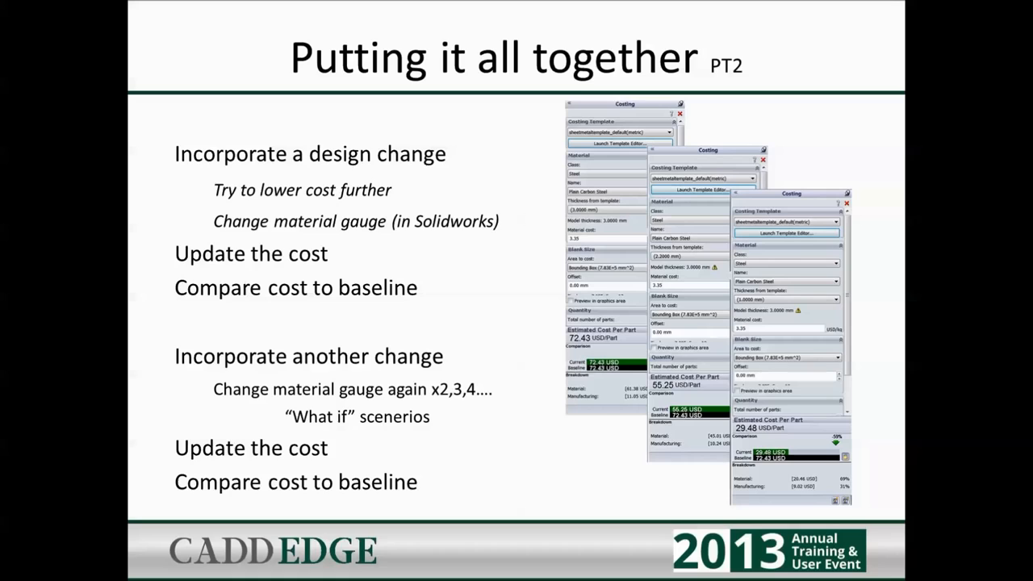
{"action": "key", "text": "alt+Tab"}
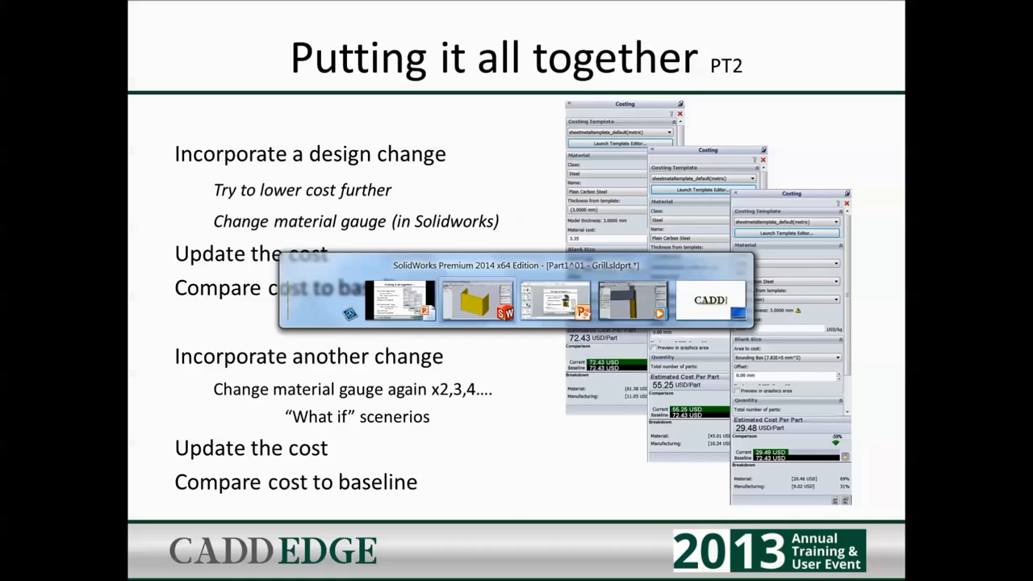
{"action": "key", "text": "alt+Tab"}
{"action": "key", "text": "alt+Tab"}
{"action": "key", "text": "alt+Tab"}
{"action": "key", "text": "alt+Tab"}
{"action": "key", "text": "alt+Tab"}
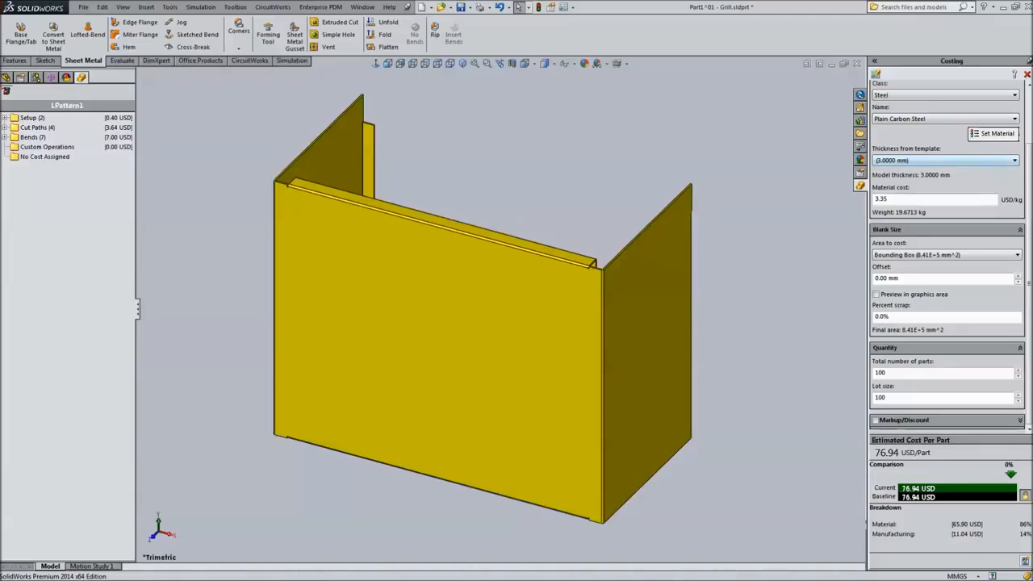
- Cost the panel at template thicknesses of 1.5 mm and 1.0 mm, and assign Plain Carbon Steel to the part
{"action": "left_click", "coordinate": [946, 160]}
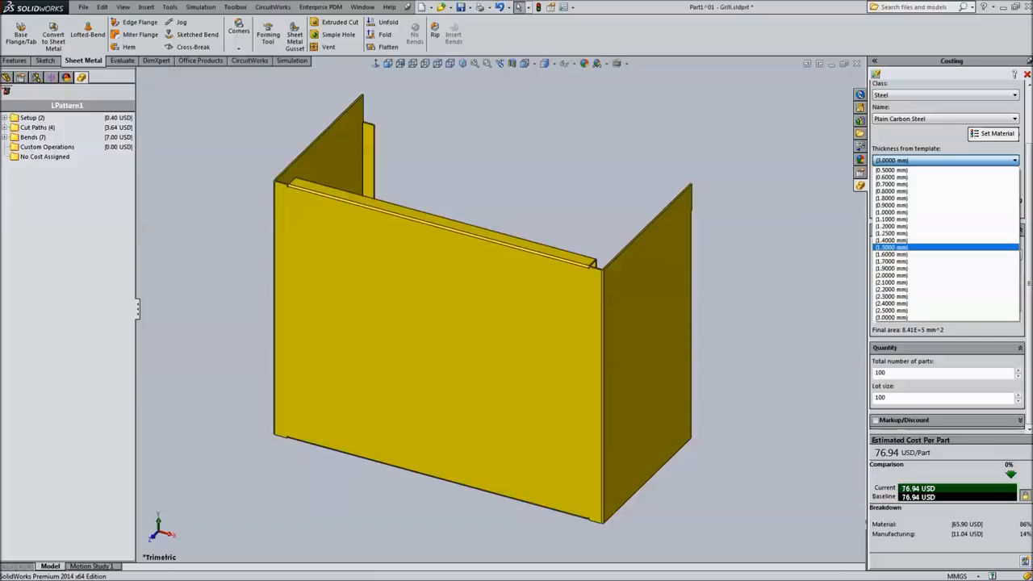
{"action": "left_click", "coordinate": [928, 248]}
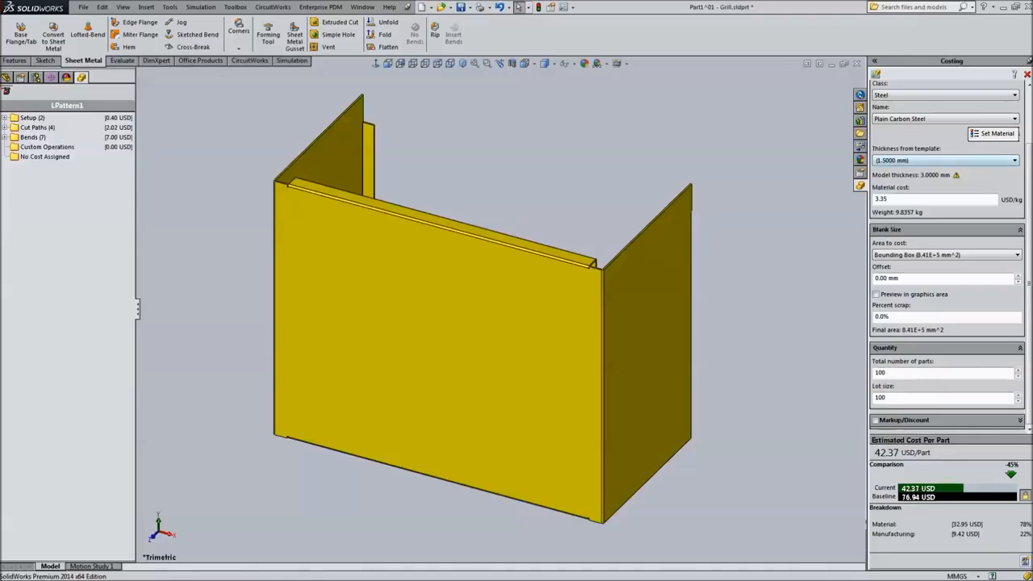
{"action": "left_click", "coordinate": [946, 161]}
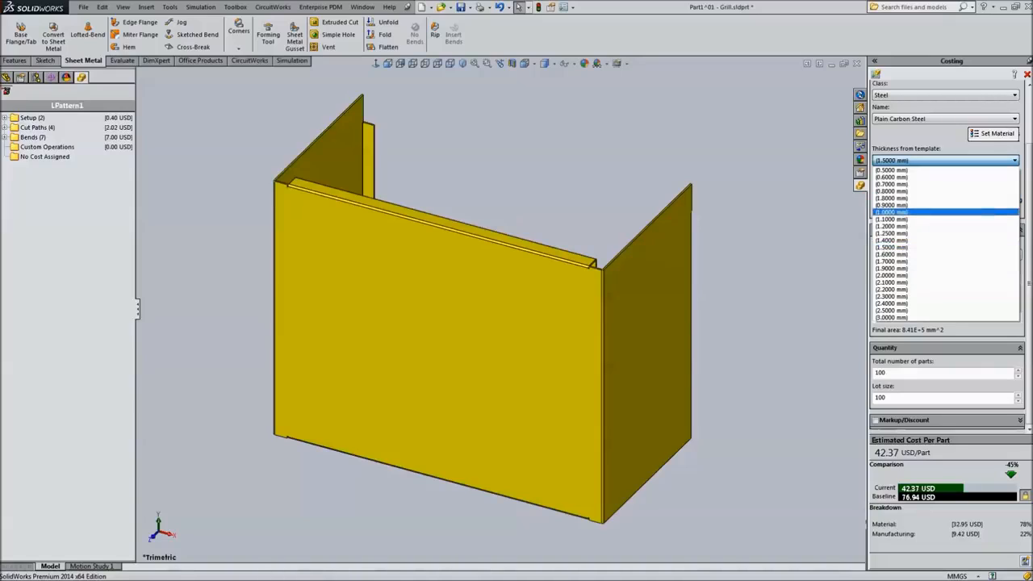
{"action": "left_click", "coordinate": [896, 211]}
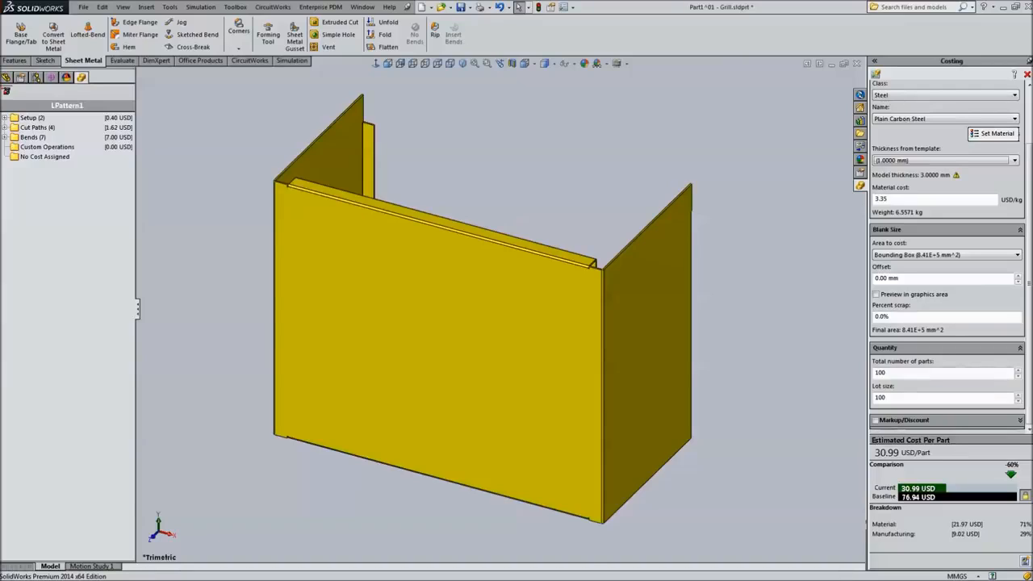
{"action": "left_click", "coordinate": [993, 134]}
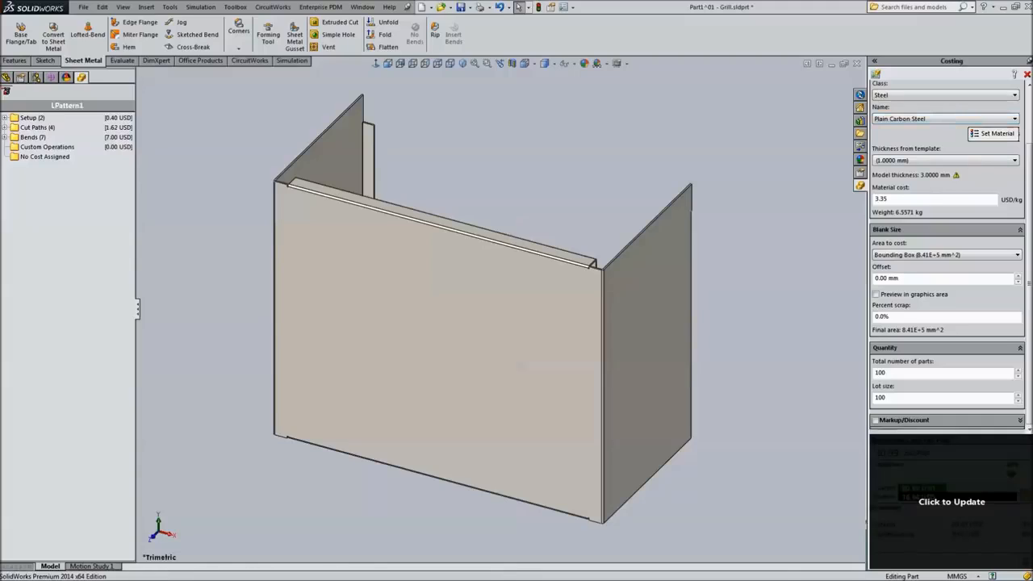
- Try AISI 304 as the costing material with a template thickness of 1.0 mm
{"action": "left_click", "coordinate": [945, 119]}
{"action": "left_click", "coordinate": [960, 135]}
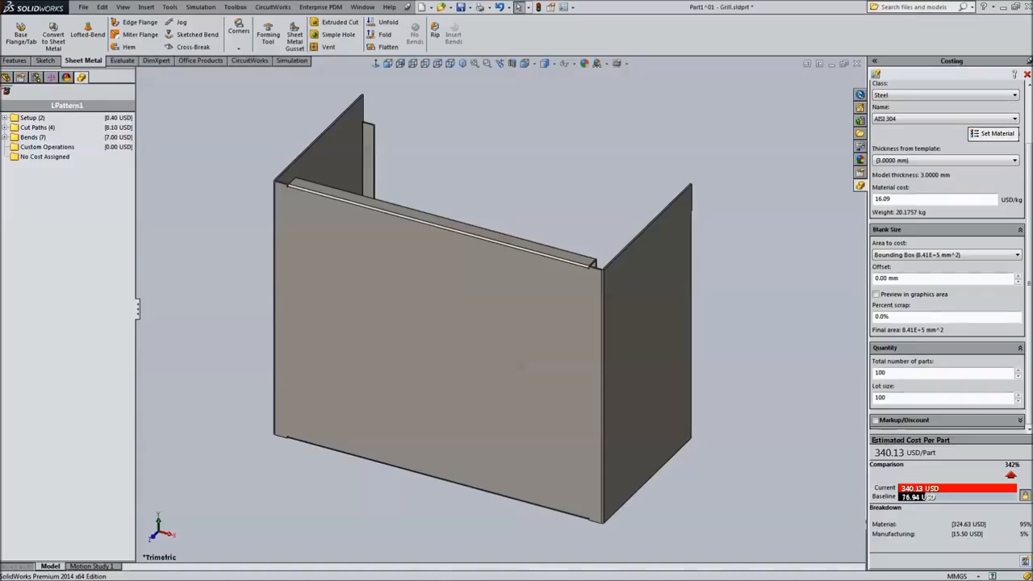
{"action": "left_click", "coordinate": [1015, 161]}
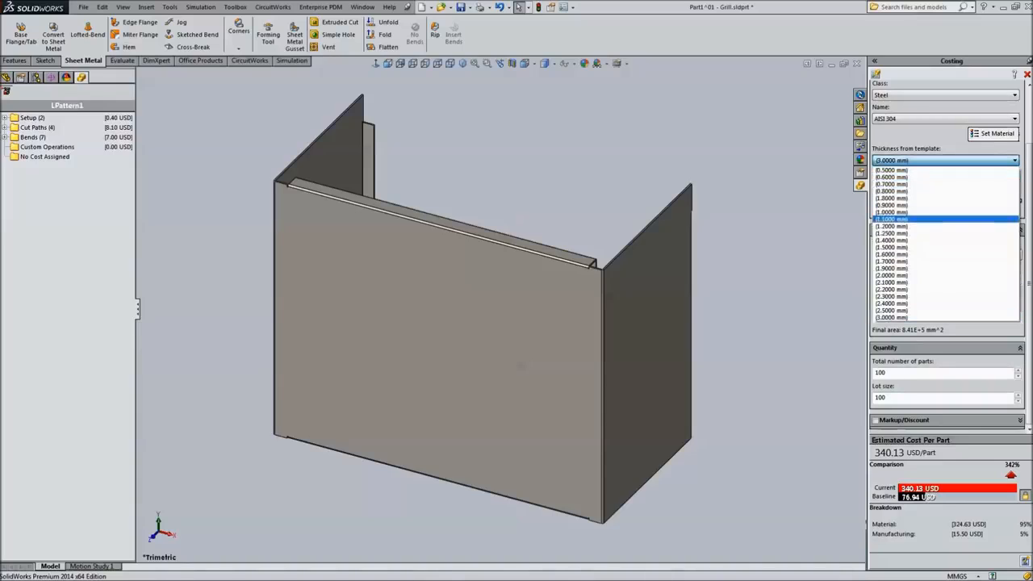
{"action": "left_click", "coordinate": [892, 212]}
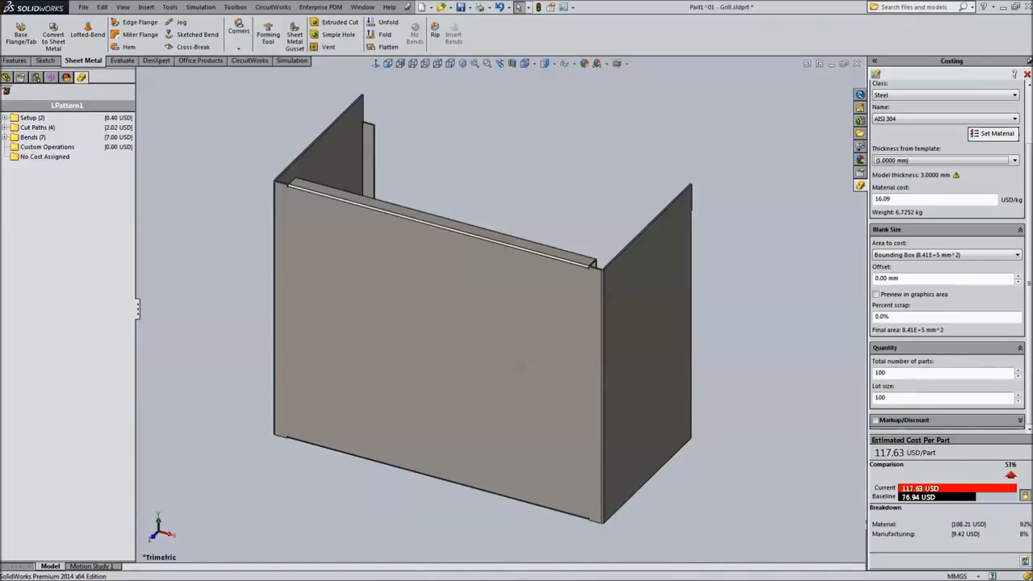
{"action": "double_click", "coordinate": [881, 199]}
{"action": "left_click", "coordinate": [891, 199]}
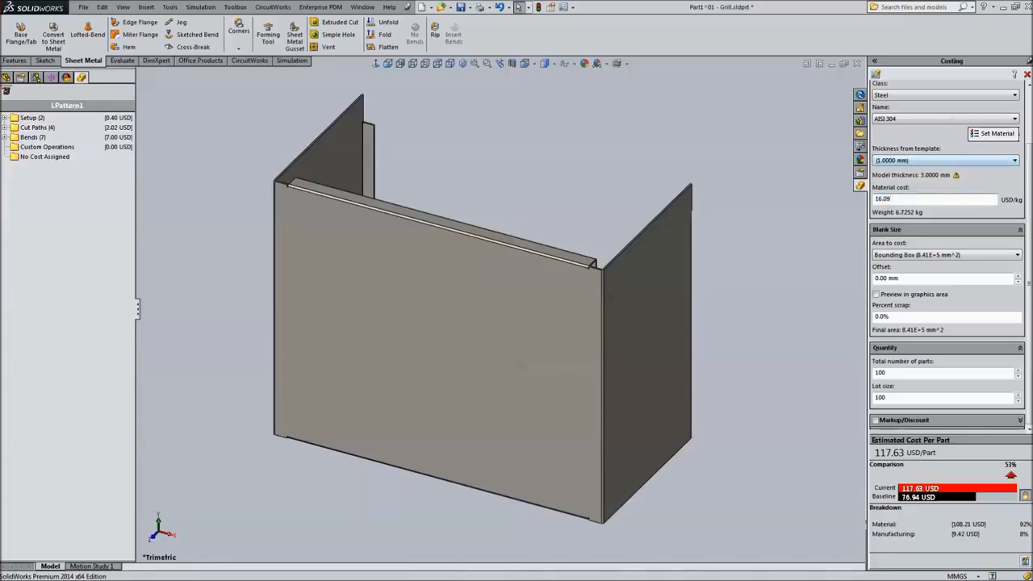
- Return the costing material to Plain Carbon Steel and set the template thickness to 1.0 mm
{"action": "left_click", "coordinate": [1014, 118]}
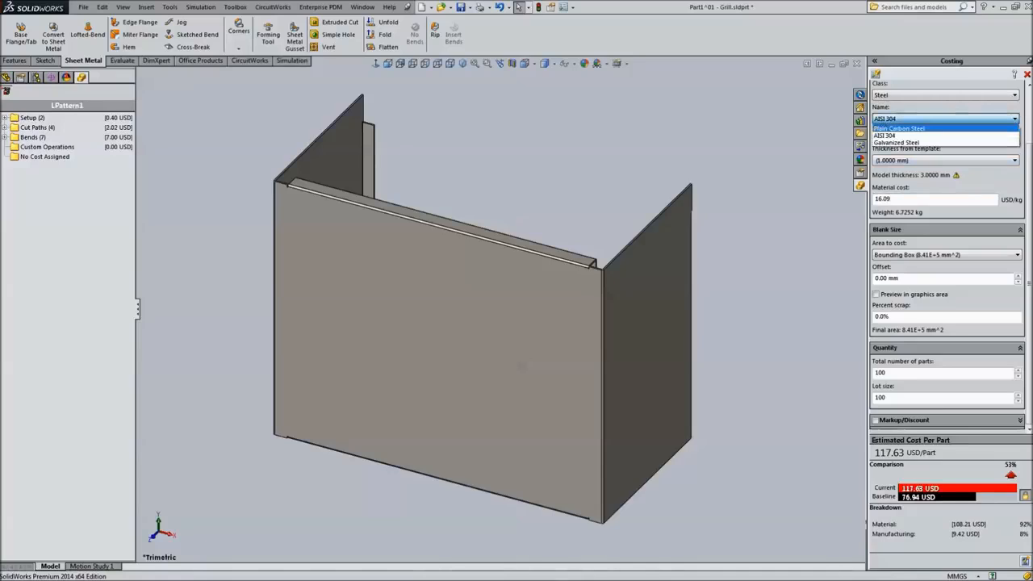
{"action": "left_click", "coordinate": [927, 144]}
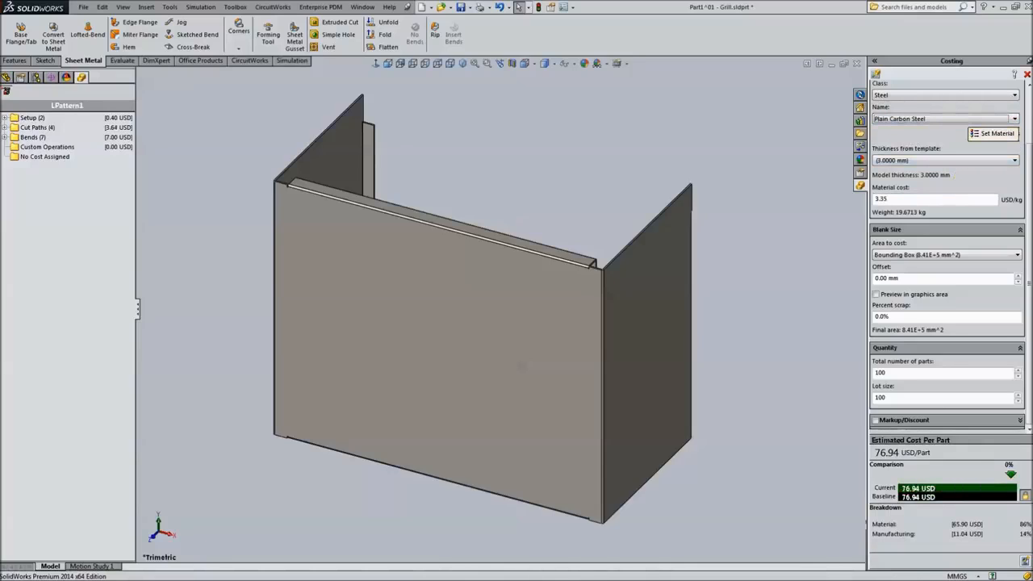
{"action": "left_click", "coordinate": [1014, 160]}
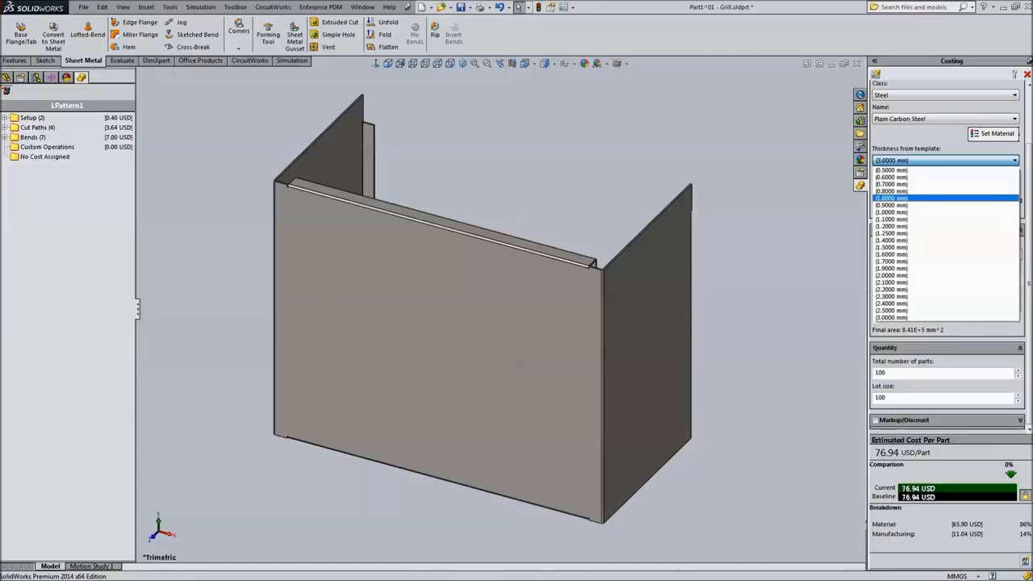
{"action": "left_click", "coordinate": [891, 213]}
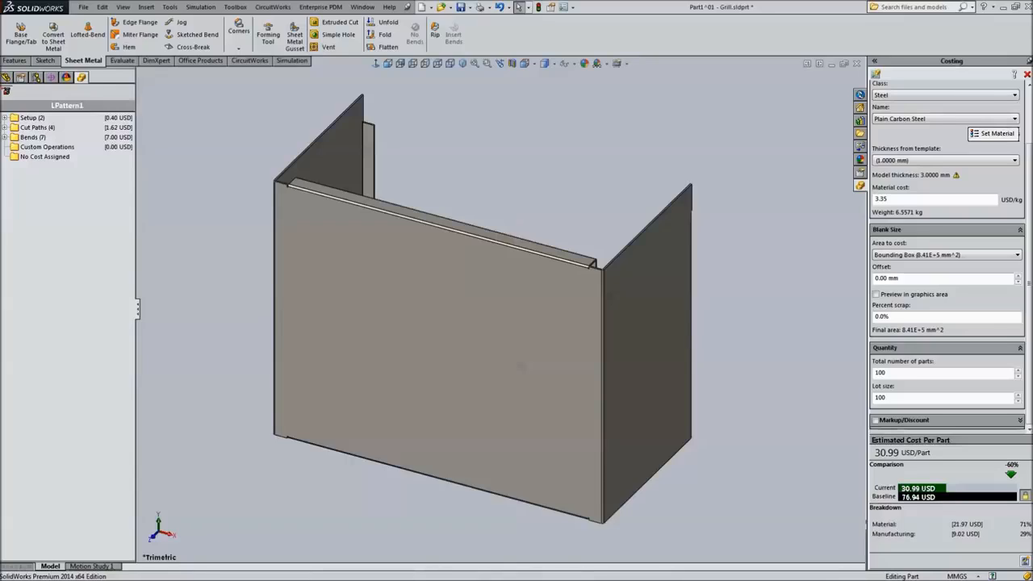
- Switch to the grill assembly and show the distance dimension of the center shelf's Shelf_Location mate
{"action": "key", "text": "ctrl+Tab"}
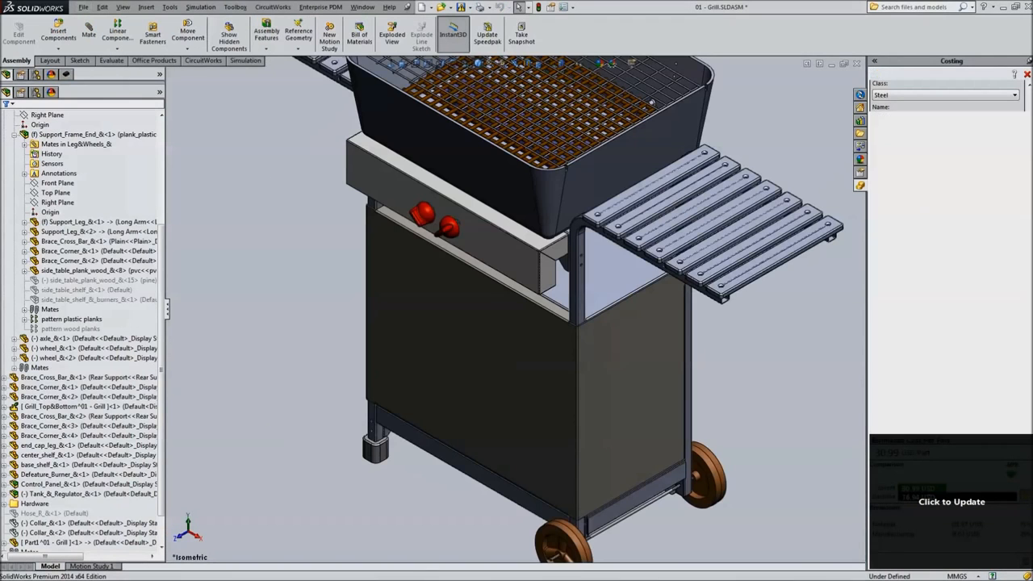
{"action": "middle_click_drag", "start_coordinate": [576, 303], "coordinate": [575, 278]}
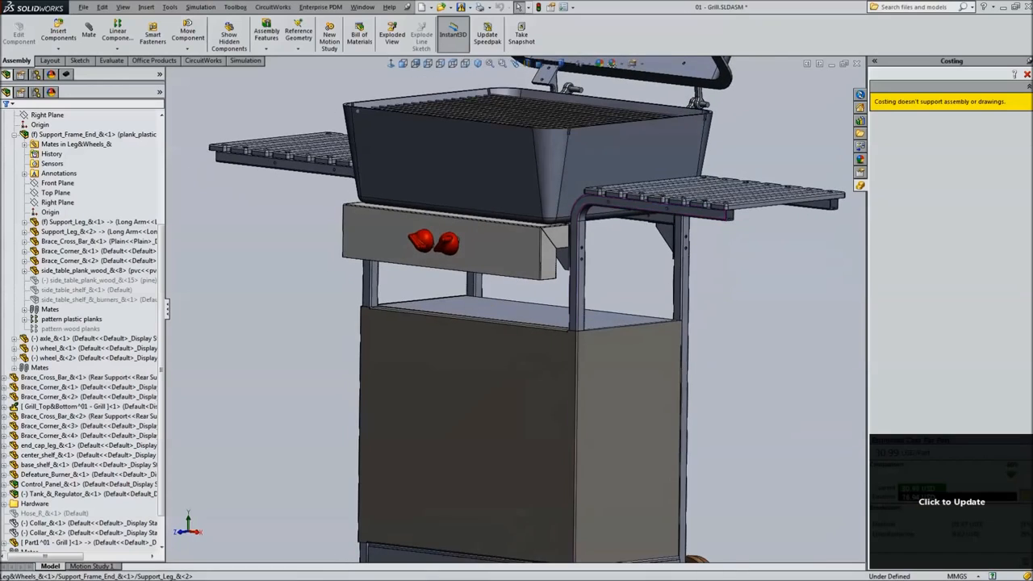
{"action": "left_click", "coordinate": [513, 311]}
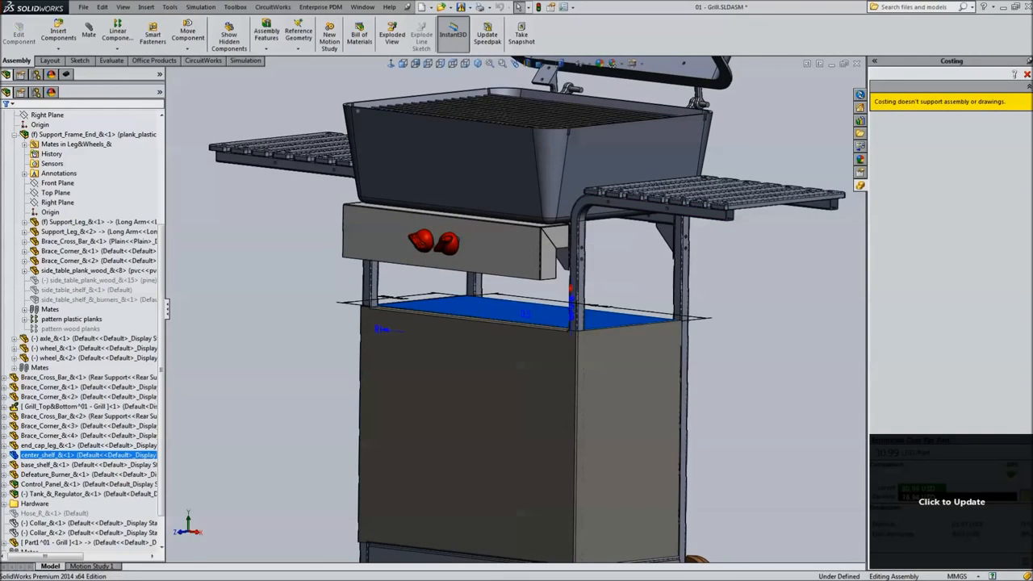
{"action": "left_click", "coordinate": [4, 455]}
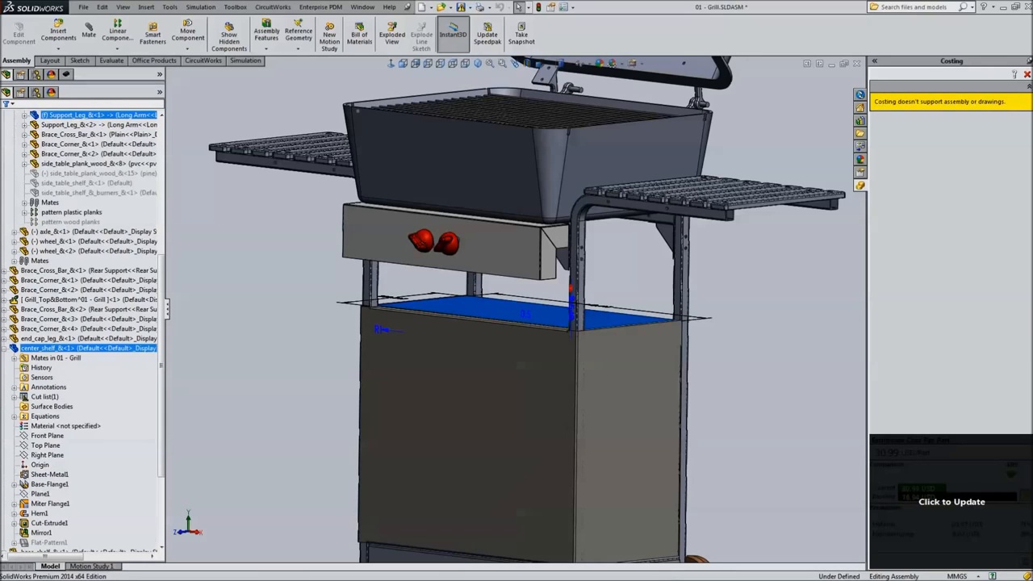
{"action": "left_click", "coordinate": [15, 357]}
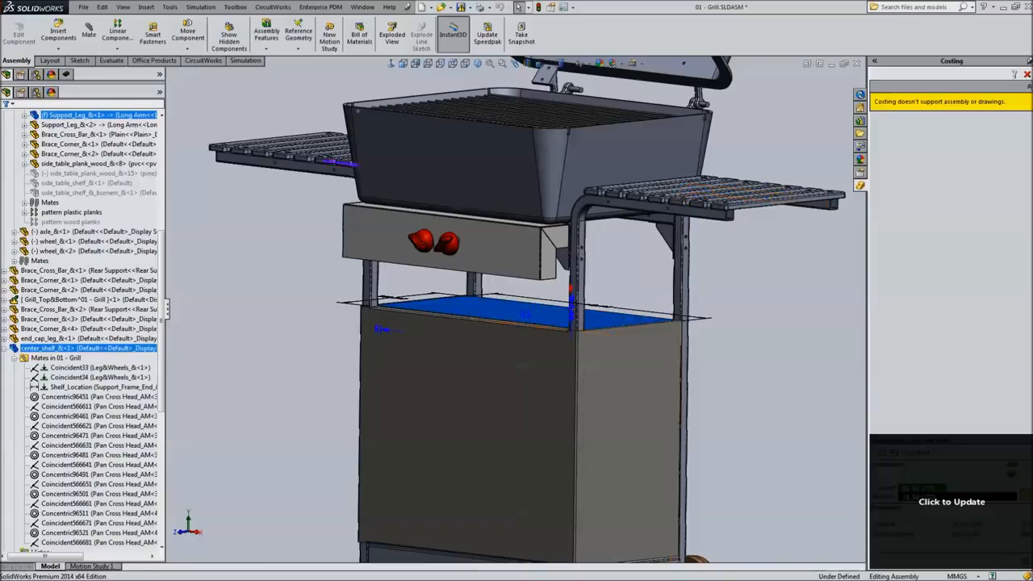
{"action": "left_click", "coordinate": [103, 388]}
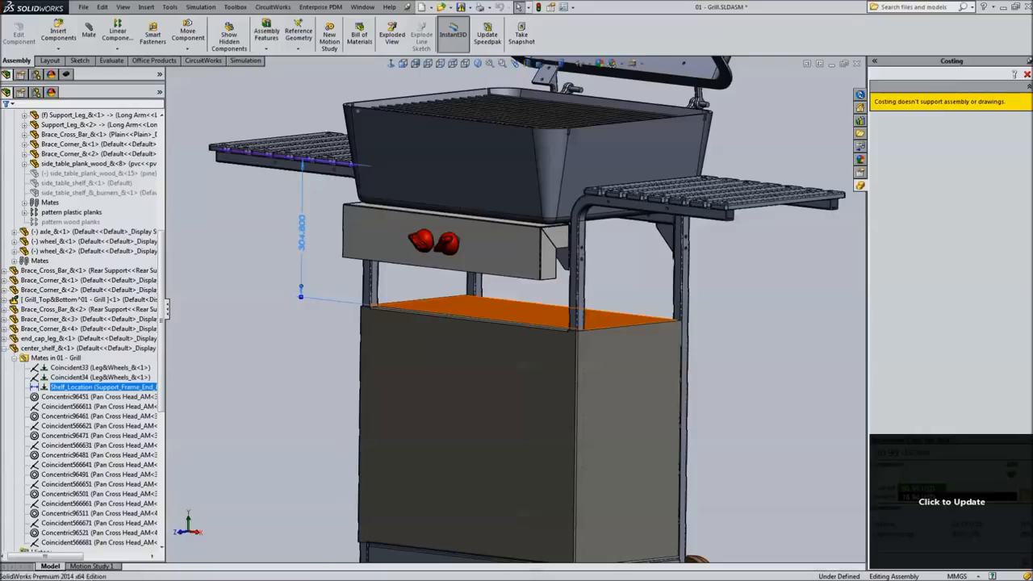
- Set the center shelf's Shelf_Location distance to 304.8 mm plus 6 inches, rebuild the assembly and dismiss the error report
{"action": "double_click", "coordinate": [301, 232]}
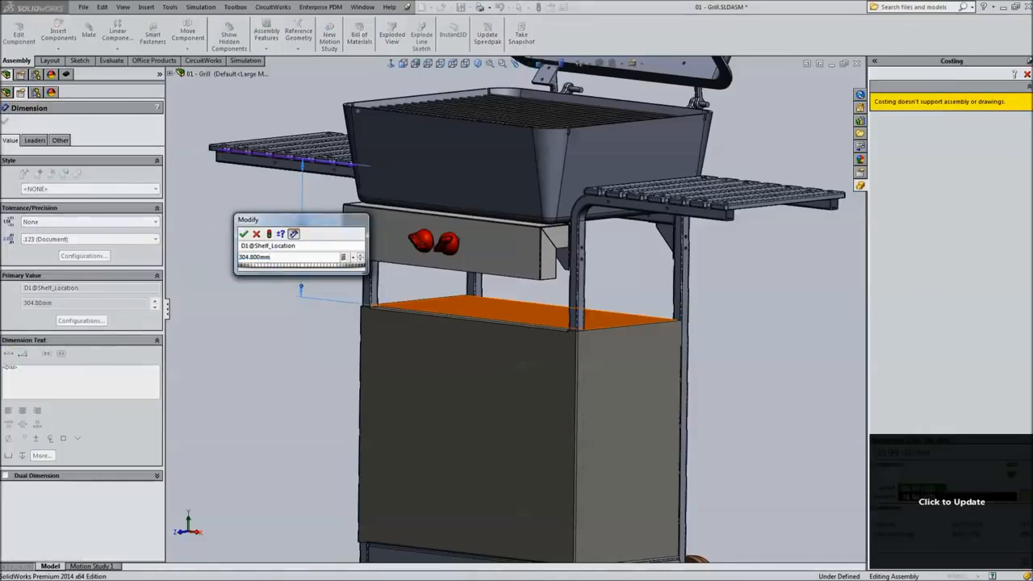
{"action": "type", "text": "+6\""}
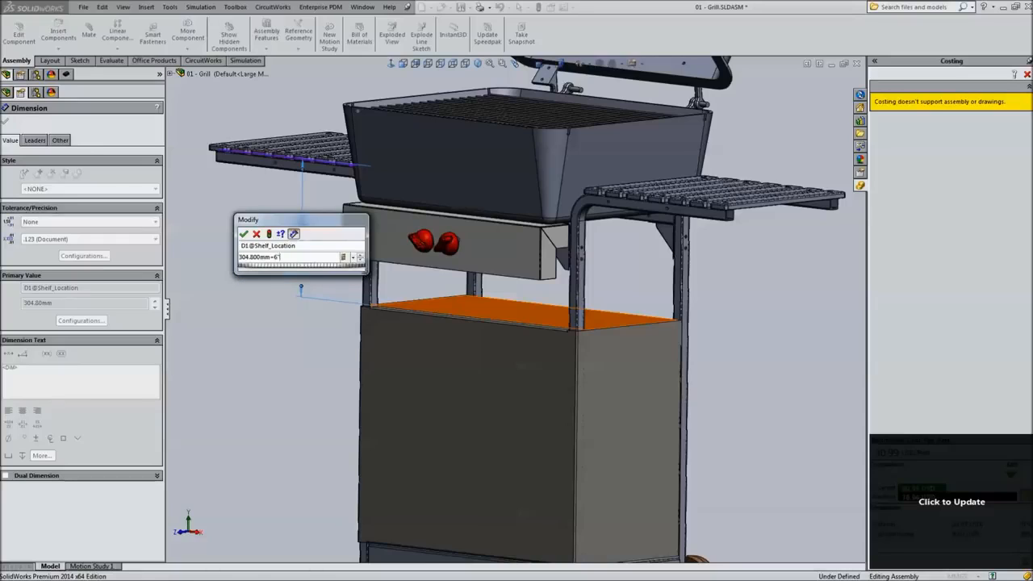
{"action": "key", "text": "Return"}
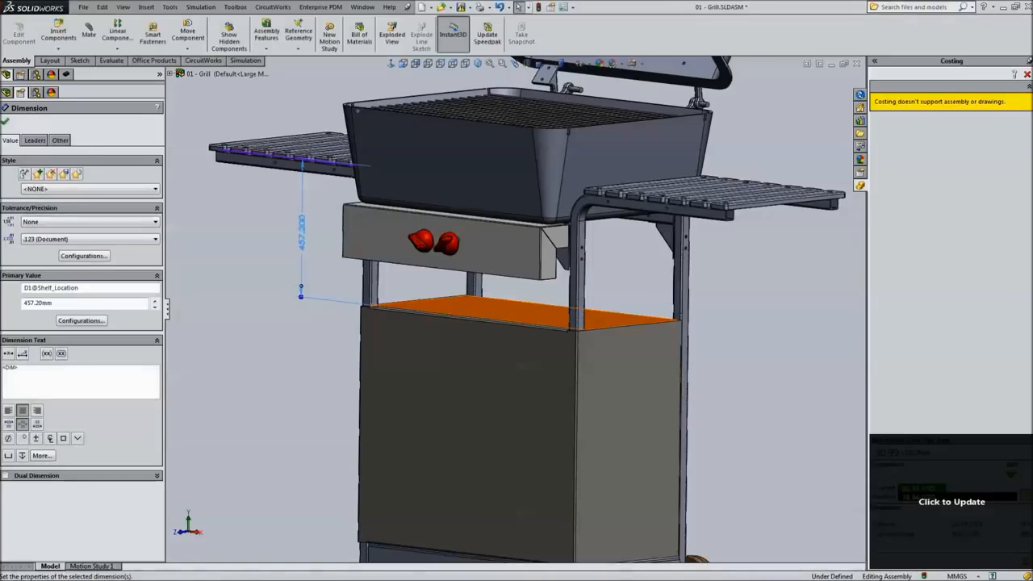
{"action": "key", "text": "Return"}
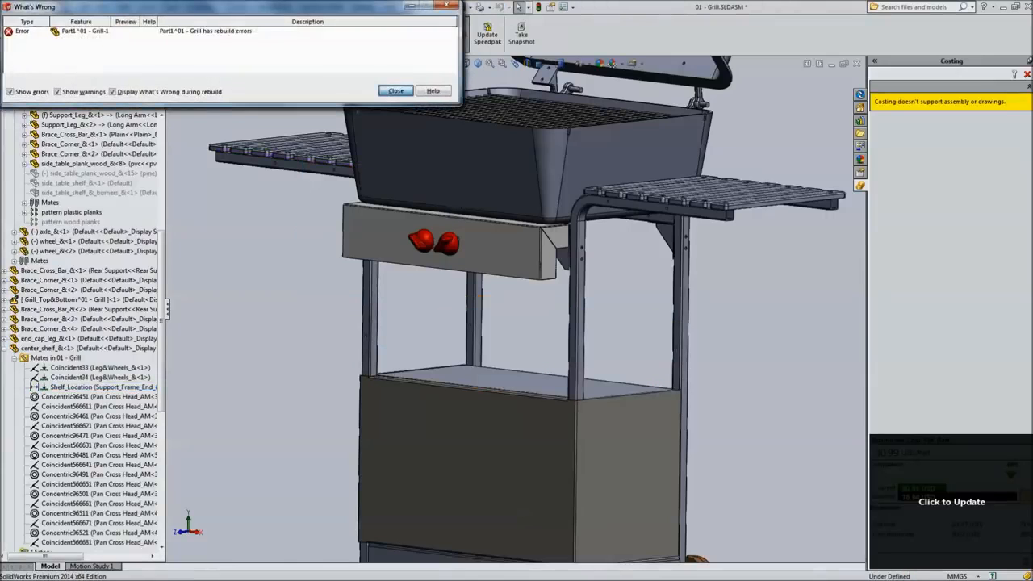
{"action": "key", "text": "Escape"}
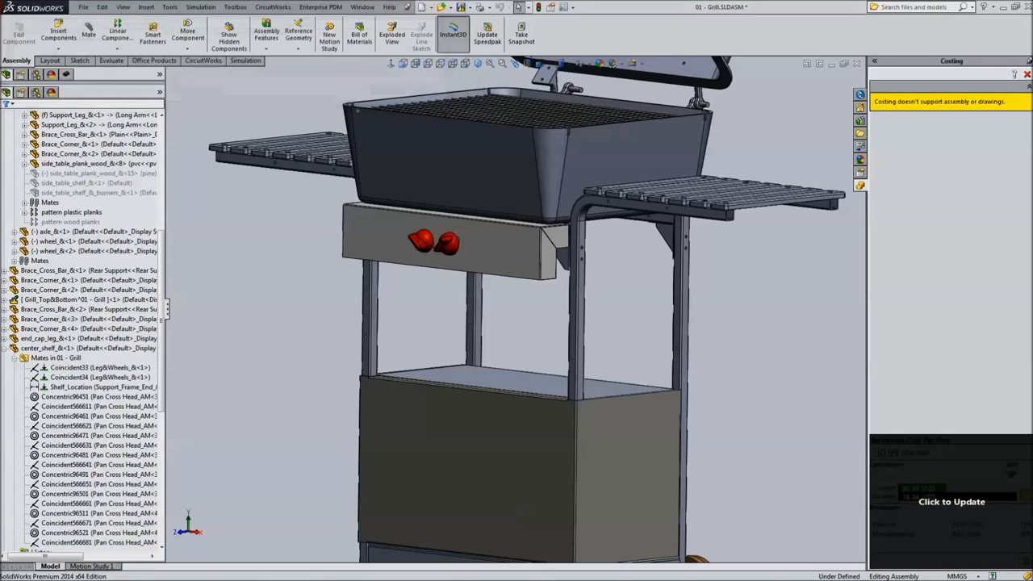
- Examine the cabinet panel and center shelf in the assembly together with the Shelf_Location mate's distance dimension
{"action": "scroll", "coordinate": [532, 339], "scroll_direction": "up", "scroll_amount": 3}
{"action": "scroll", "coordinate": [577, 493], "scroll_direction": "down", "scroll_amount": 3}
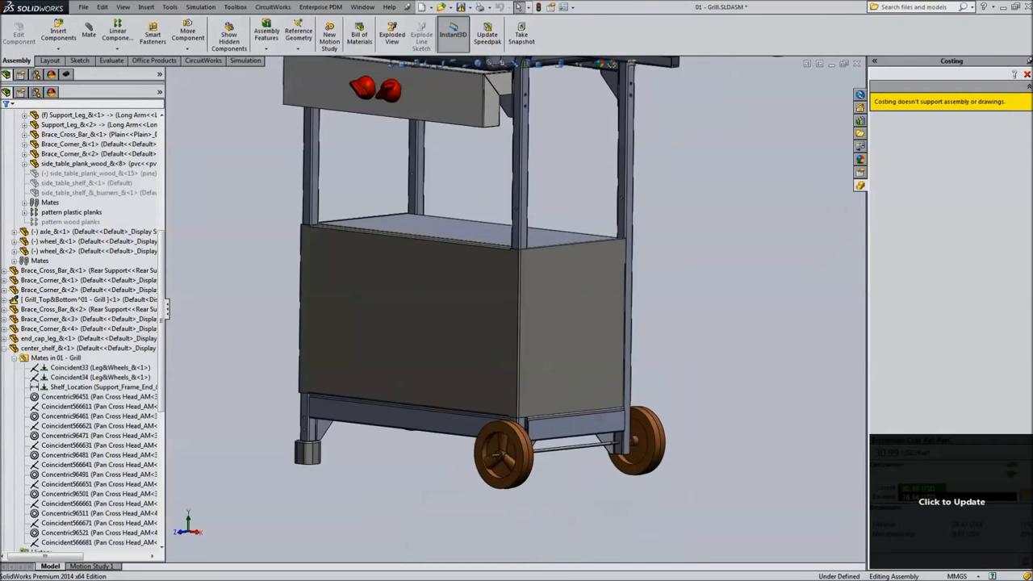
{"action": "middle_click_drag", "start_coordinate": [597, 282], "coordinate": [558, 289]}
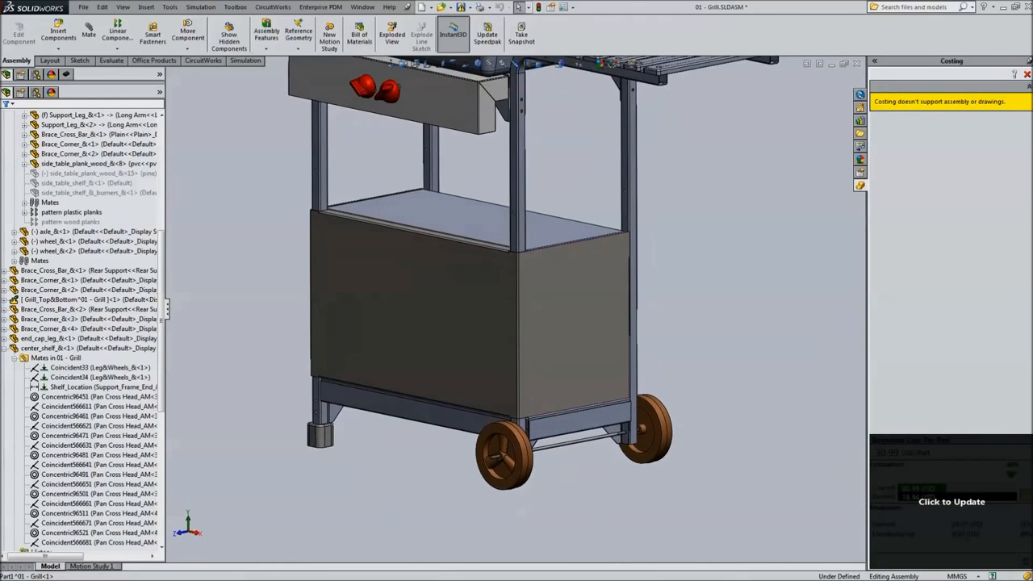
{"action": "scroll", "coordinate": [228, 239], "scroll_direction": "down", "scroll_amount": 1}
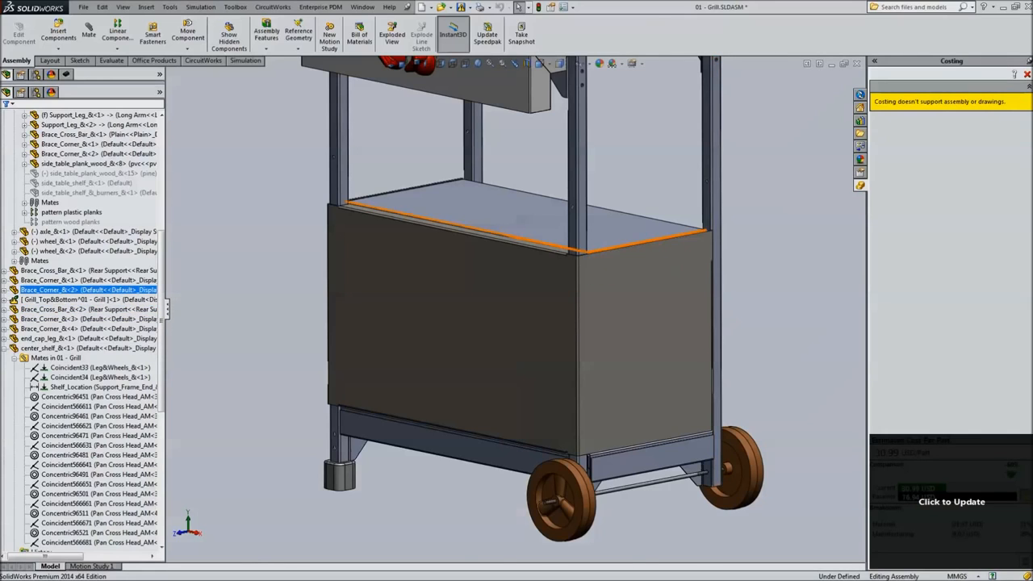
{"action": "left_click", "coordinate": [98, 387]}
{"action": "middle_click_drag", "start_coordinate": [323, 267], "coordinate": [354, 377], "text": "ctrl"}
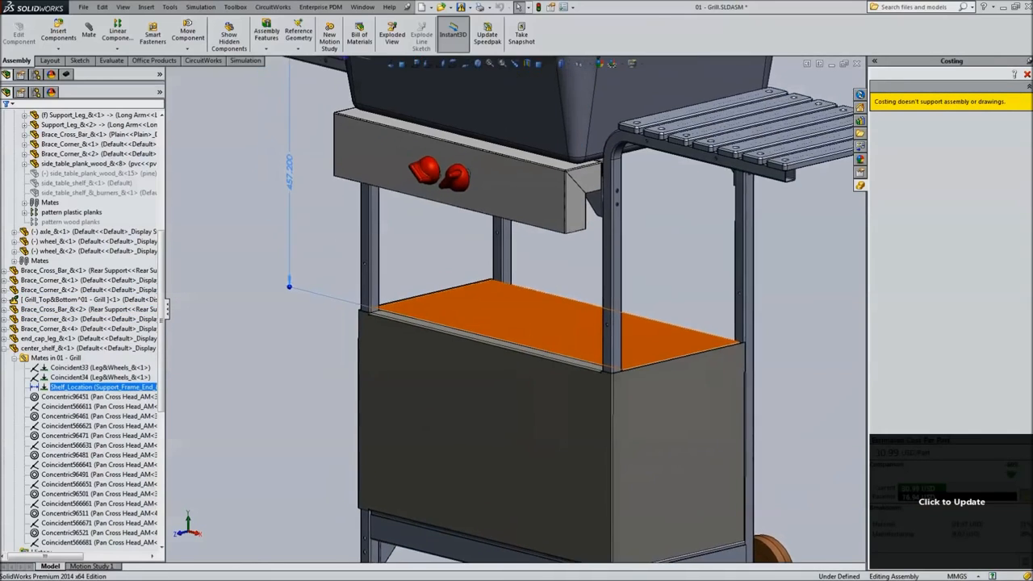
{"action": "left_click", "coordinate": [860, 121]}
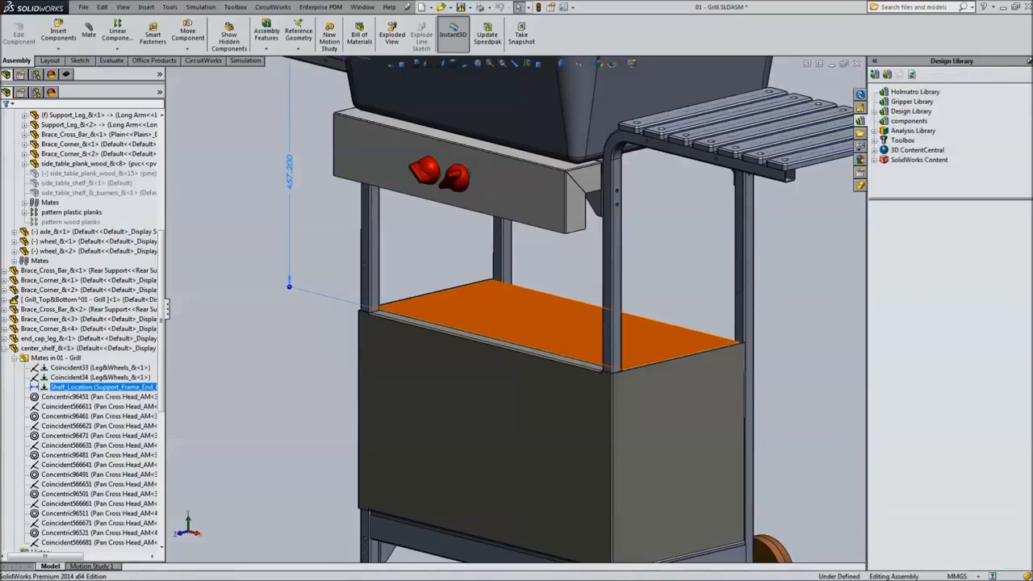
{"action": "key", "text": "Escape"}
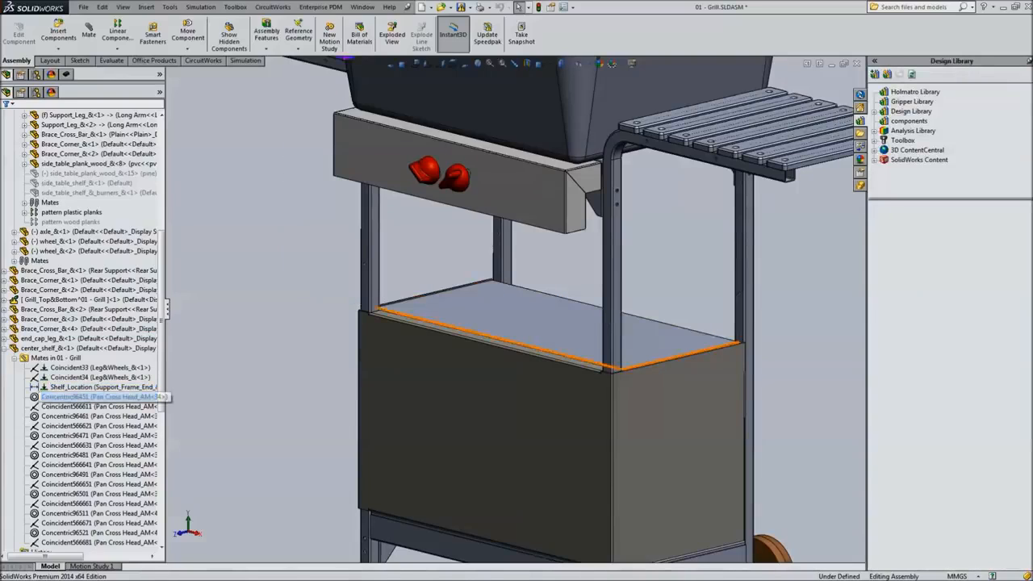
- Set the center shelf's Shelf_Location distance to 304.8 mm and rebuild the assembly
{"action": "left_click", "coordinate": [88, 387]}
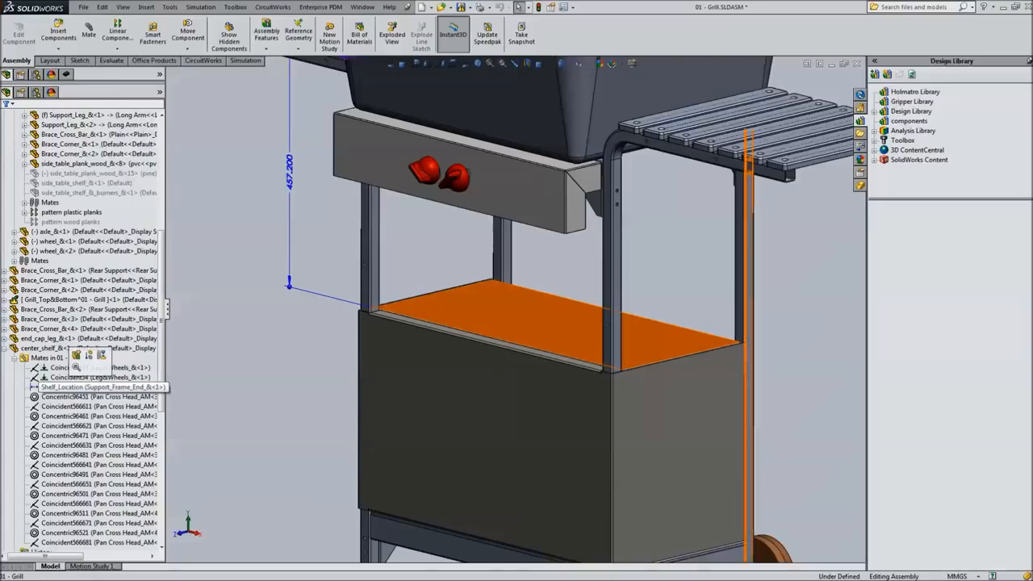
{"action": "double_click", "coordinate": [289, 171]}
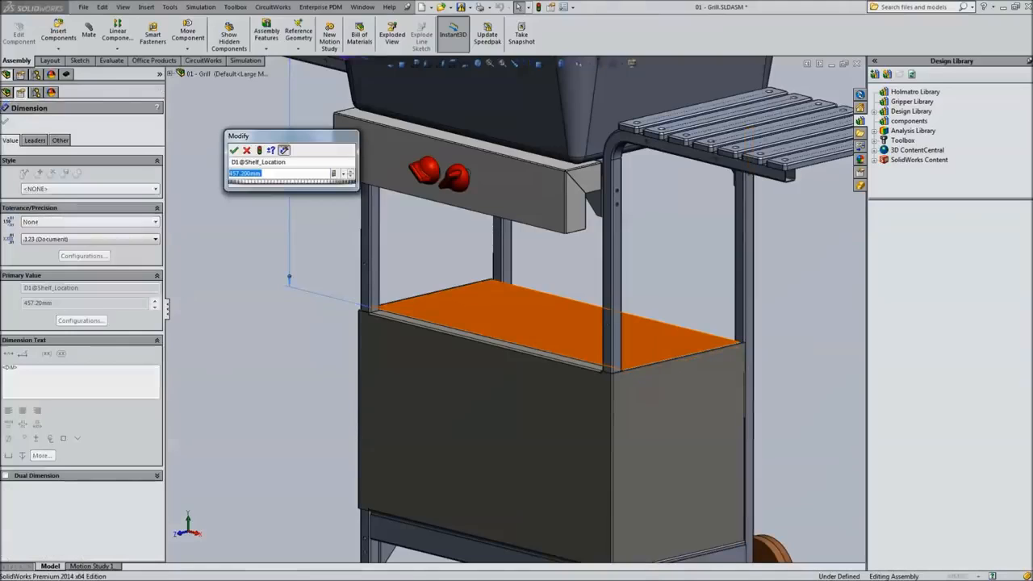
{"action": "type", "text": "304.8"}
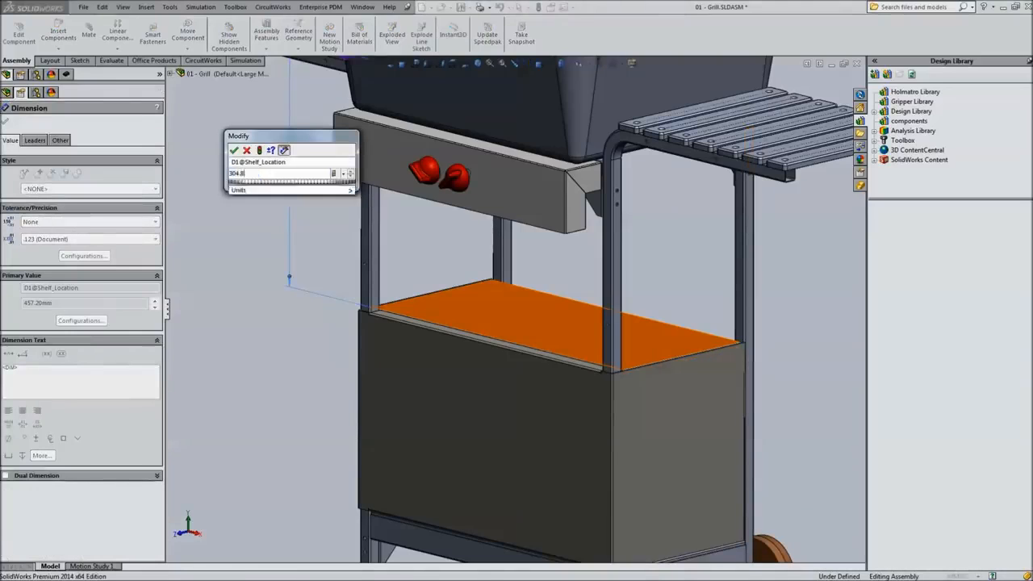
{"action": "key", "text": "Return"}
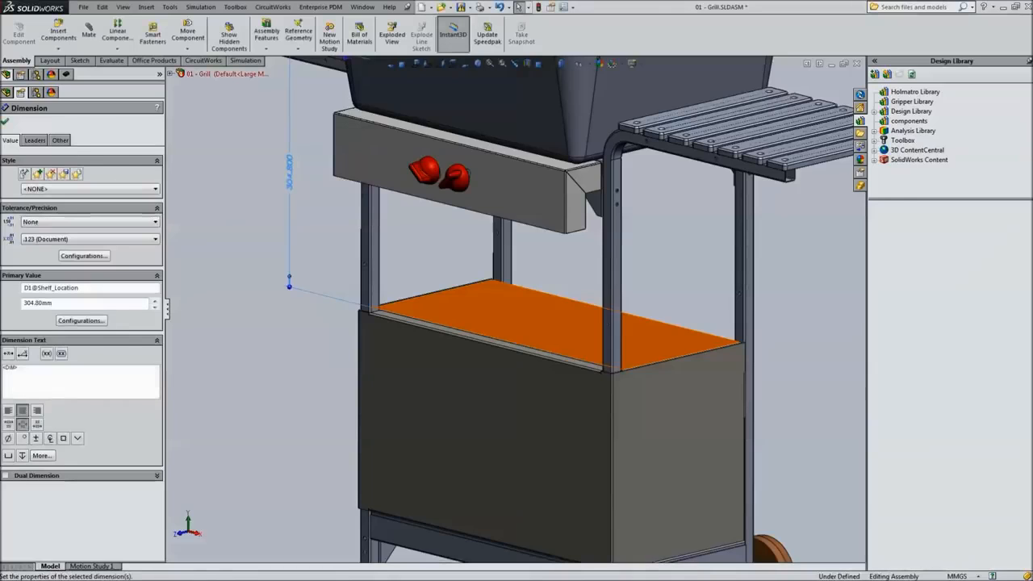
{"action": "key", "text": "ctrl+b"}
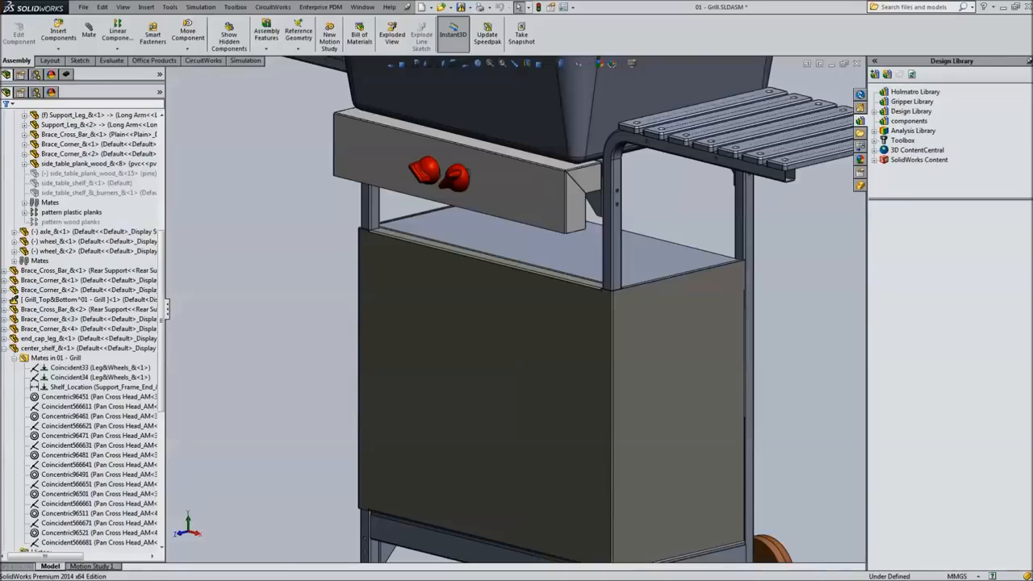
- Increase the Shelf_Location distance to 304.8 mm plus 6 inches, rebuild the assembly and dismiss the error report
{"action": "left_click", "coordinate": [89, 319]}
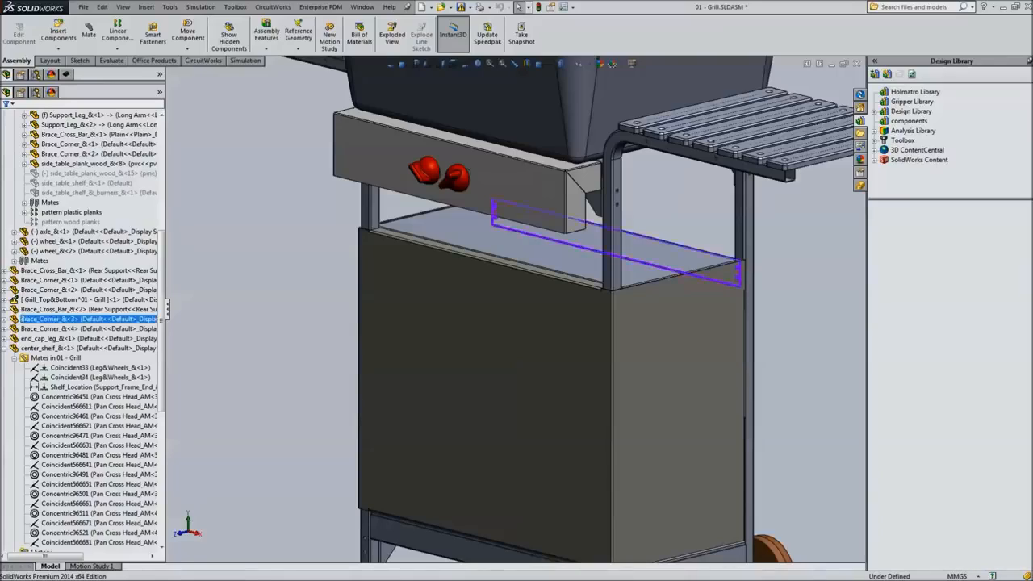
{"action": "left_click", "coordinate": [104, 387]}
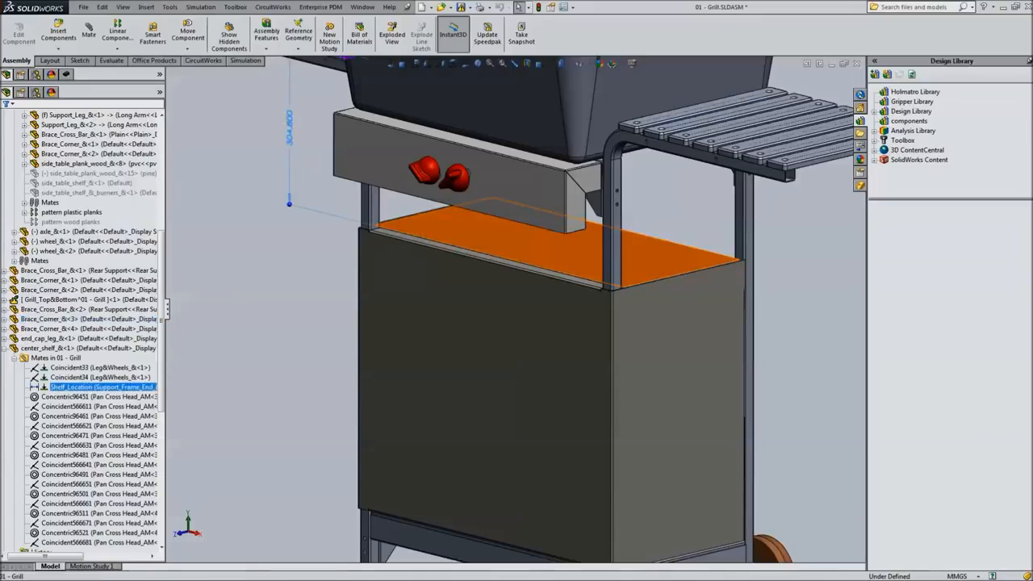
{"action": "double_click", "coordinate": [290, 128]}
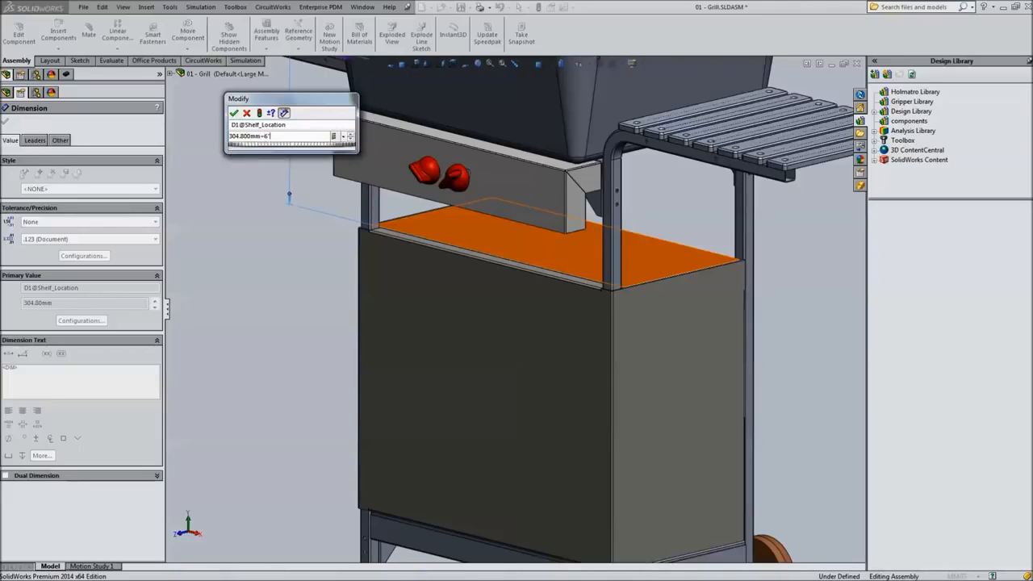
{"action": "key", "text": "Return"}
{"action": "key", "text": "Escape"}
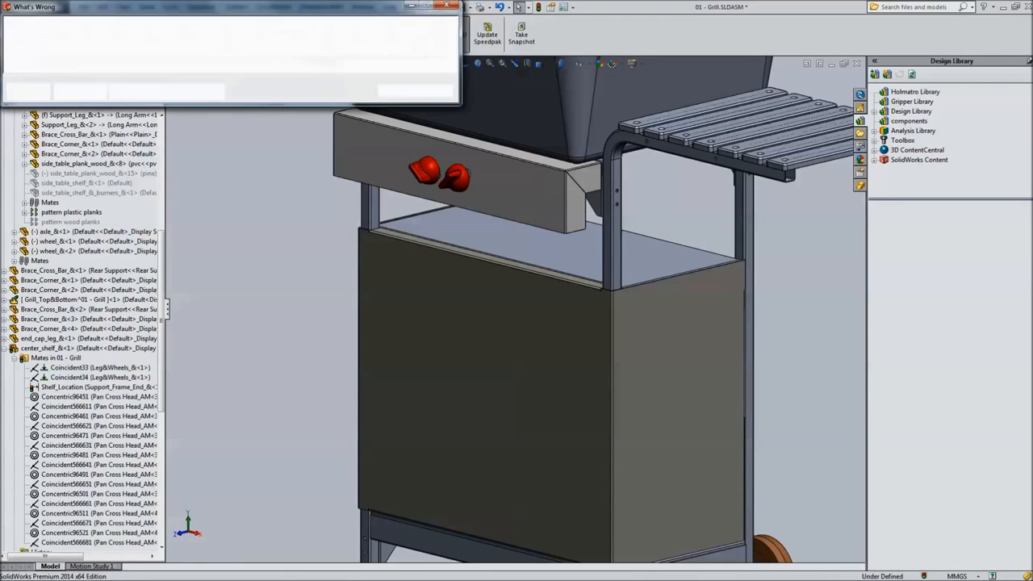
{"action": "key", "text": "Return"}
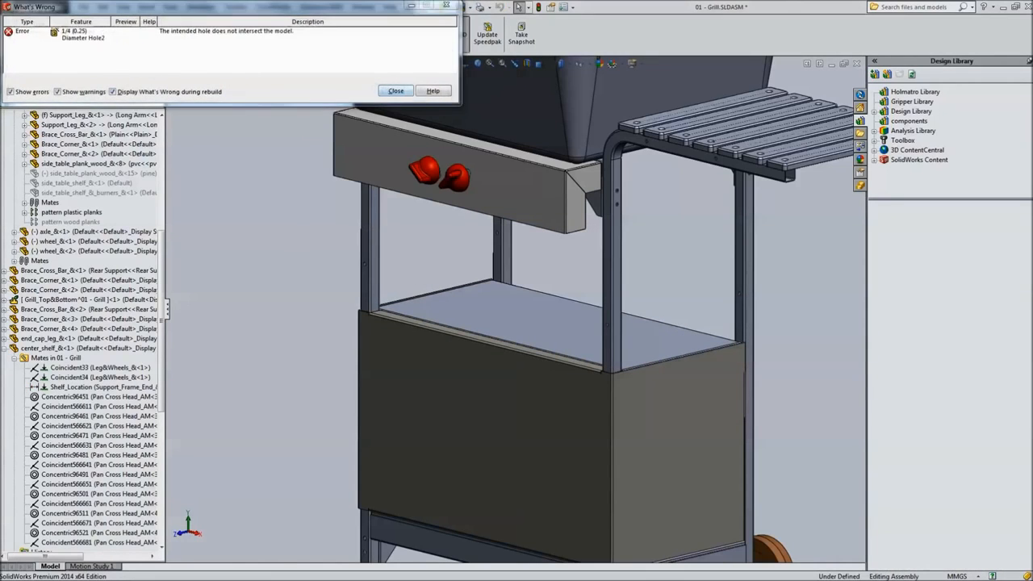
{"action": "key", "text": "Return"}
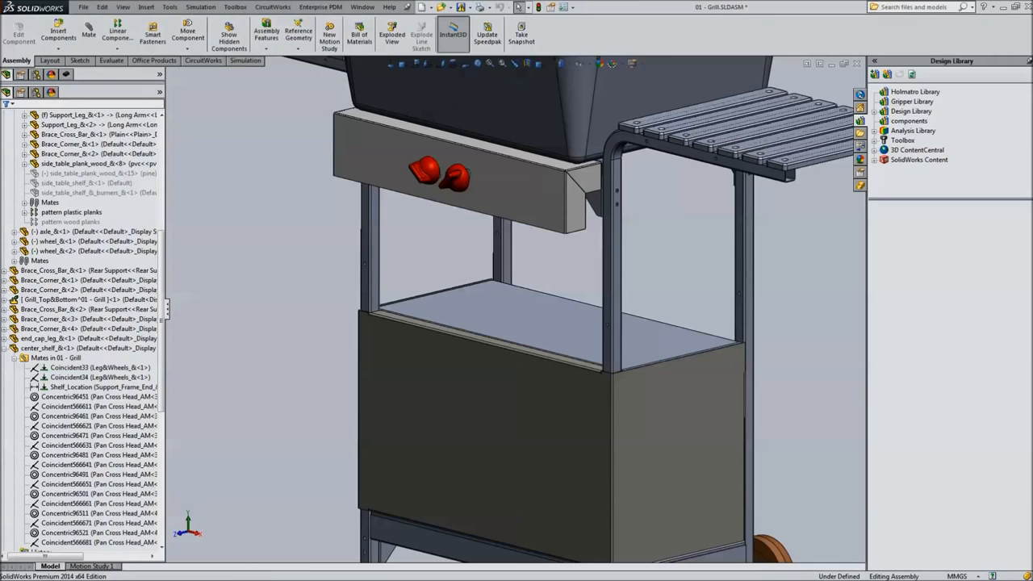
- Open the sheet metal cabinet panel from the assembly as its own part and suppress its failed 1/4 (0.25) Diameter Hole2 feature
{"action": "middle_click_drag", "start_coordinate": [477, 323], "coordinate": [532, 227]}
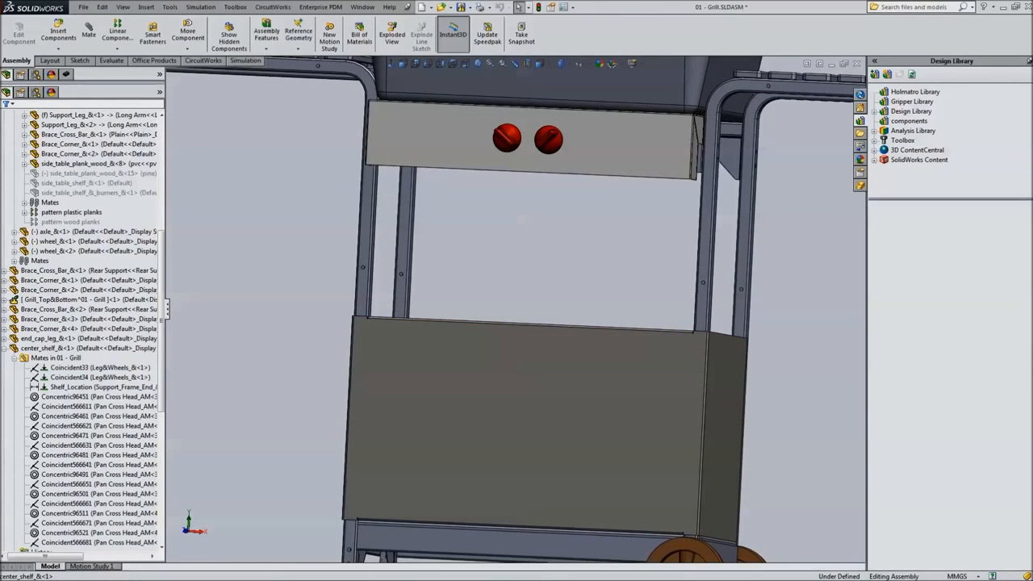
{"action": "middle_click_drag", "start_coordinate": [547, 512], "coordinate": [478, 529]}
{"action": "middle_click_drag", "start_coordinate": [503, 439], "coordinate": [414, 334], "text": "ctrl"}
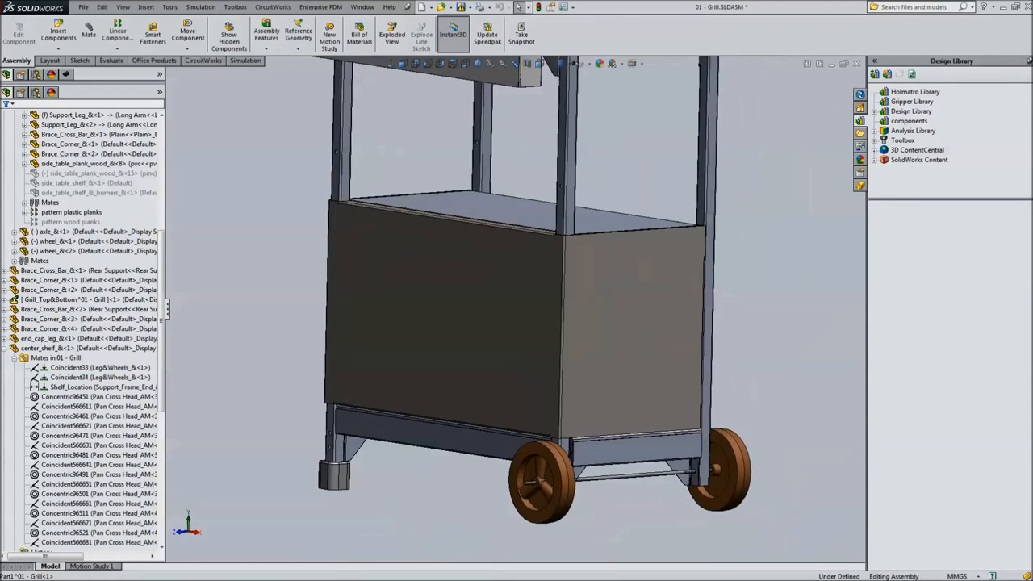
{"action": "left_click", "coordinate": [414, 334]}
{"action": "left_click", "coordinate": [444, 273]}
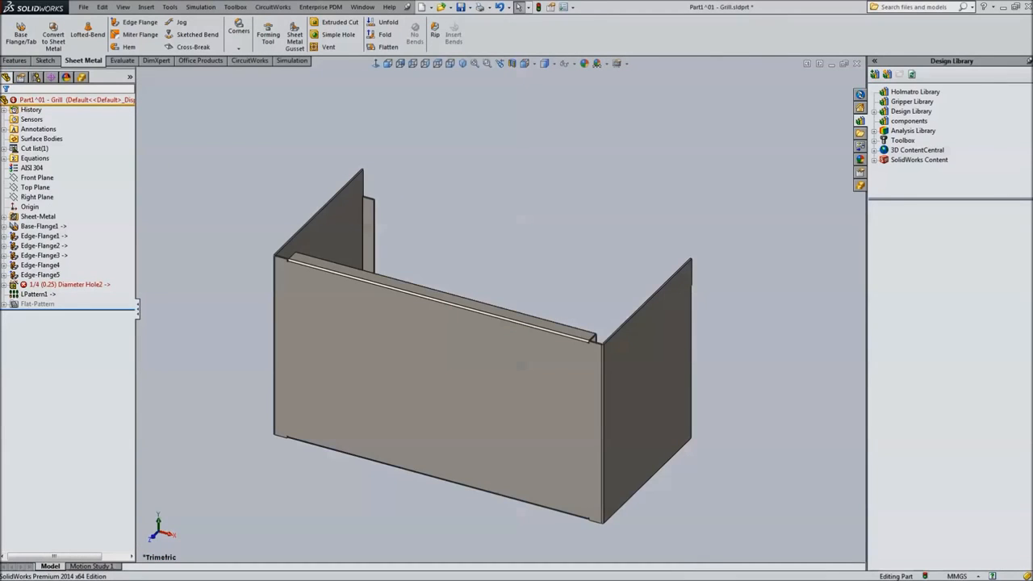
{"action": "left_click", "coordinate": [54, 285]}
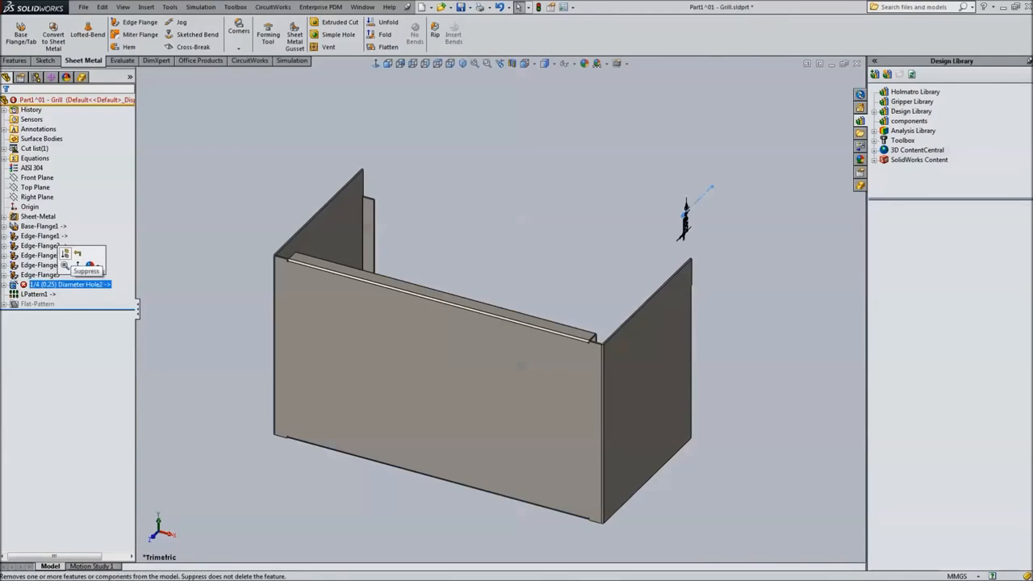
{"action": "left_click", "coordinate": [65, 254]}
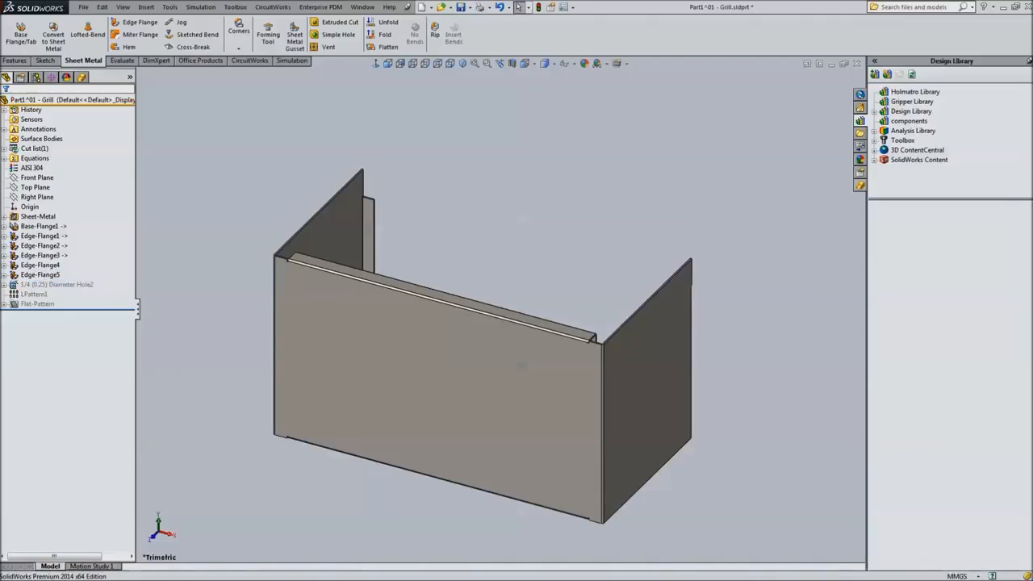
- Update the panel's cost estimate, try template thicknesses of 1.4 mm and 2.0 mm, and settle on 1.5 mm
{"action": "left_click", "coordinate": [81, 78]}
{"action": "left_click", "coordinate": [951, 502]}
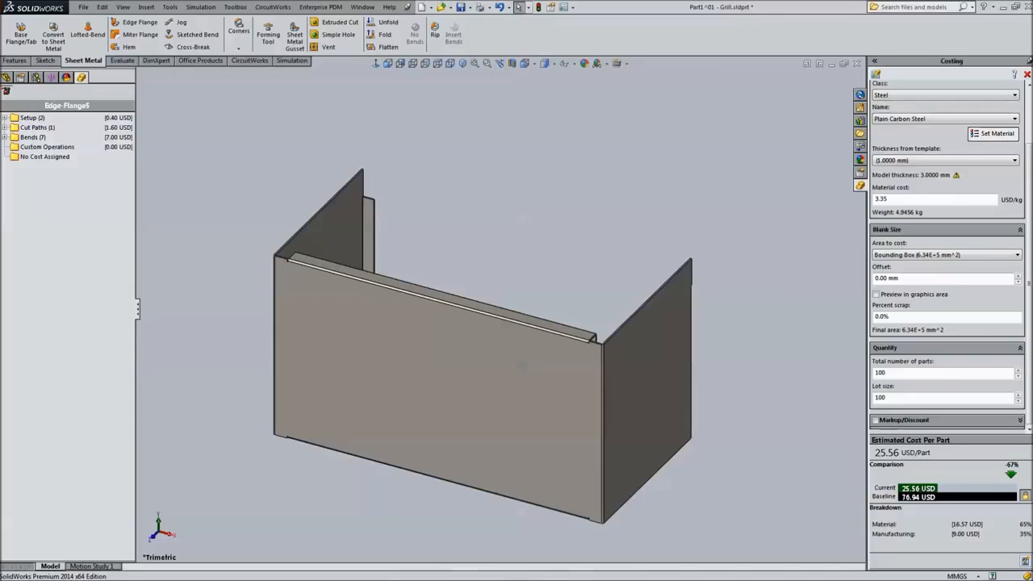
{"action": "left_click", "coordinate": [946, 161]}
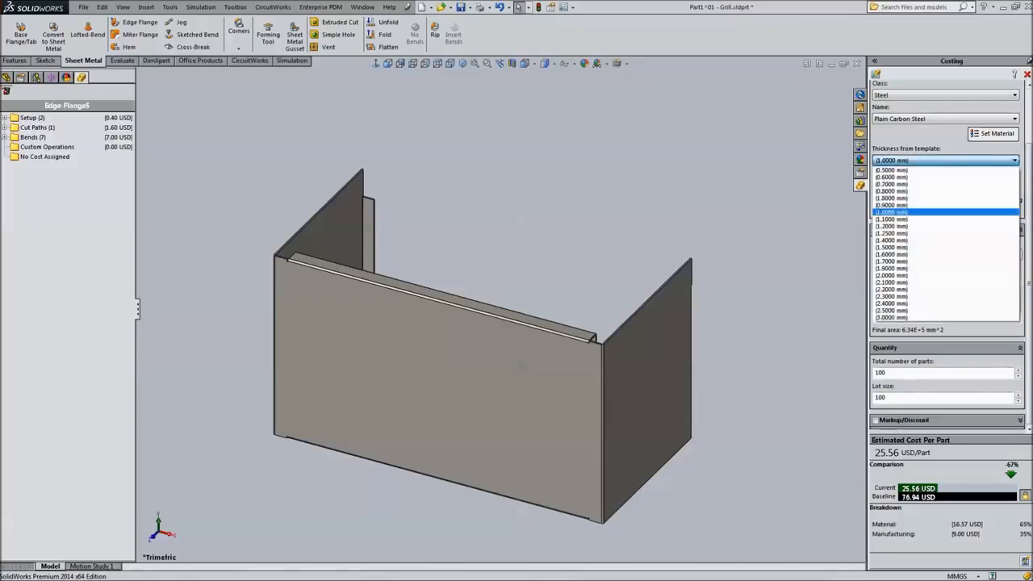
{"action": "left_click", "coordinate": [945, 240]}
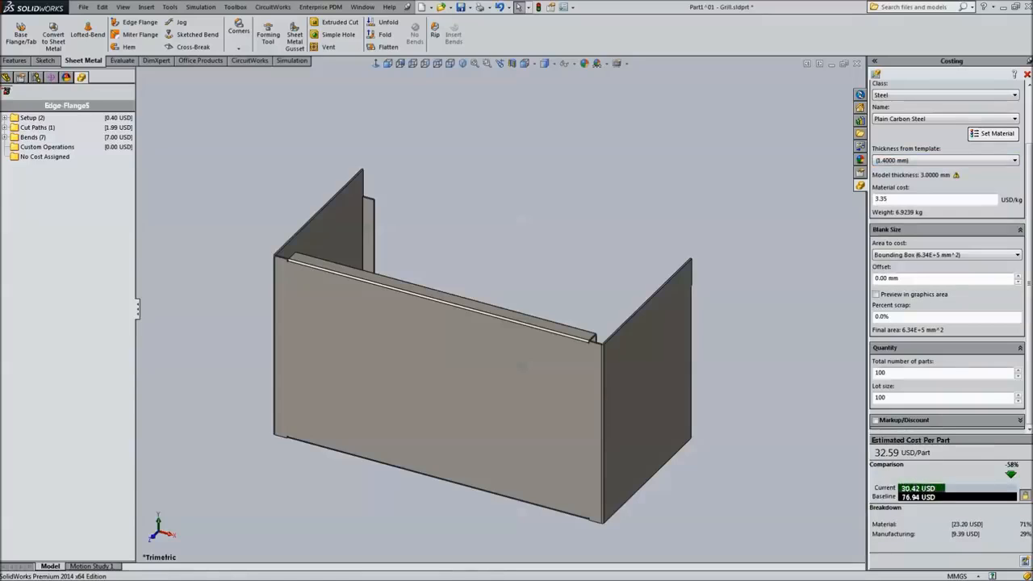
{"action": "left_click", "coordinate": [897, 161]}
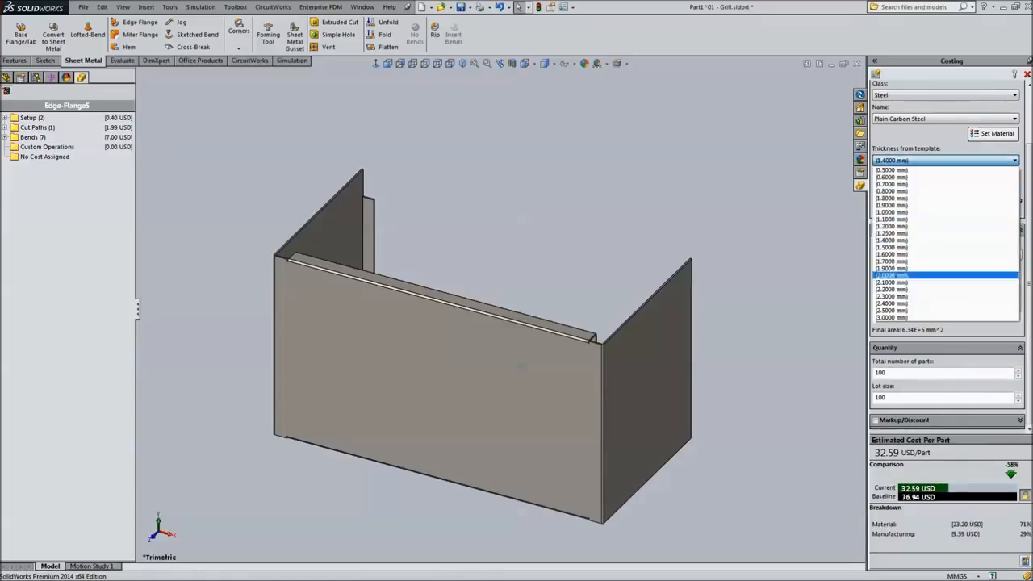
{"action": "left_click", "coordinate": [893, 275]}
{"action": "left_click", "coordinate": [944, 160]}
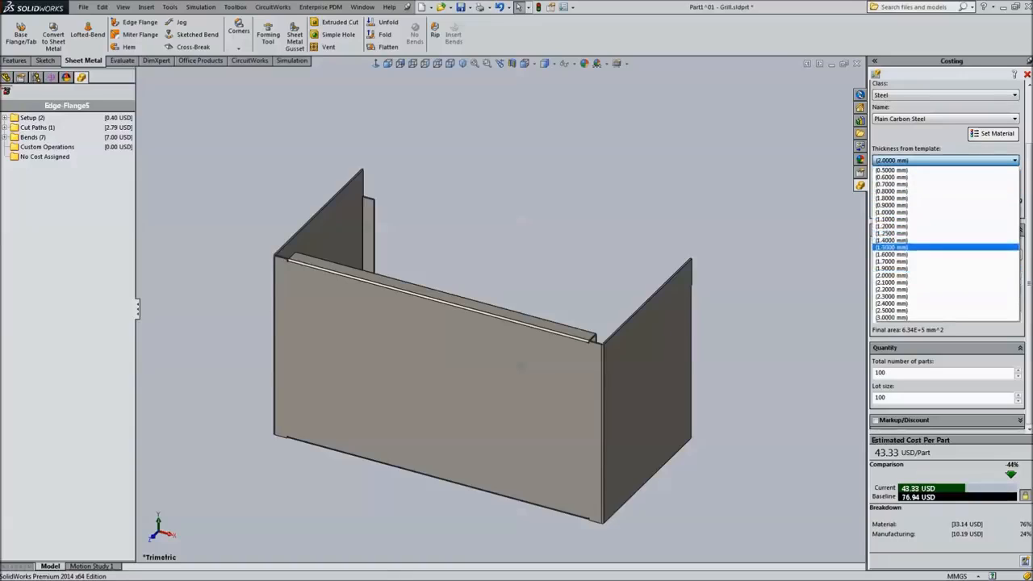
{"action": "left_click", "coordinate": [892, 248]}
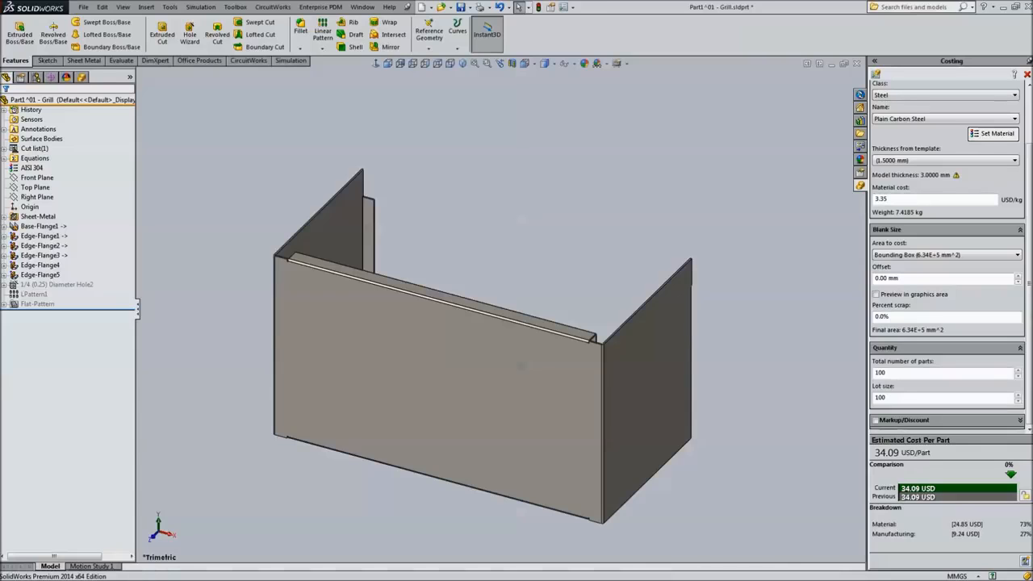
{"action": "key", "text": "alt+Tab"}
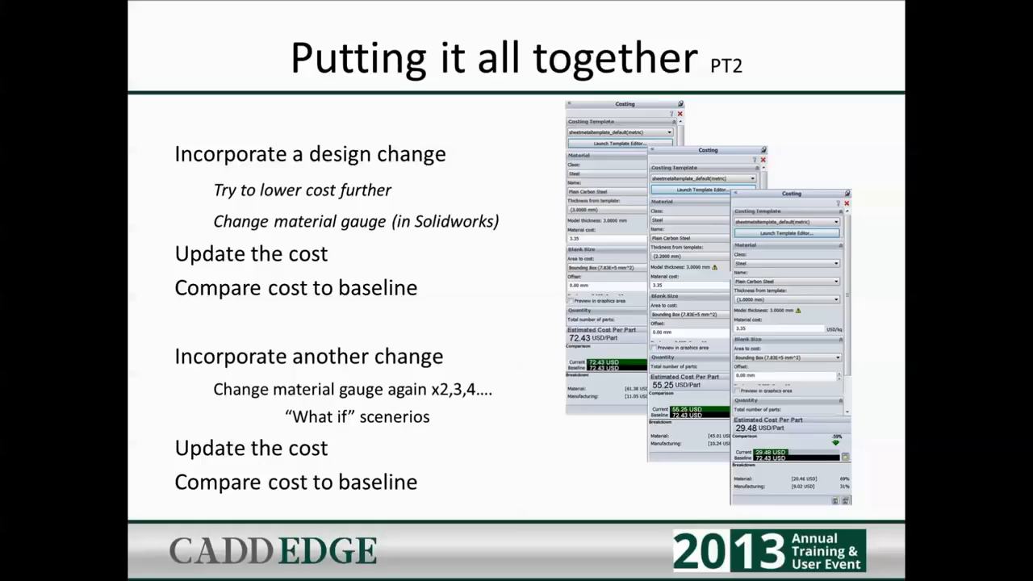
{"action": "key", "text": "Right"}
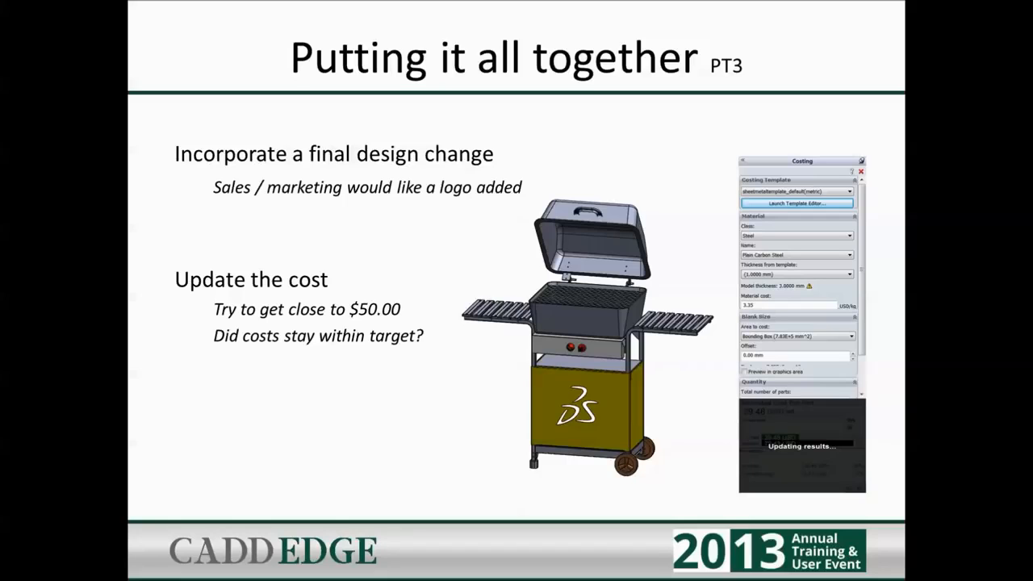
{"action": "key", "text": "alt+Tab"}
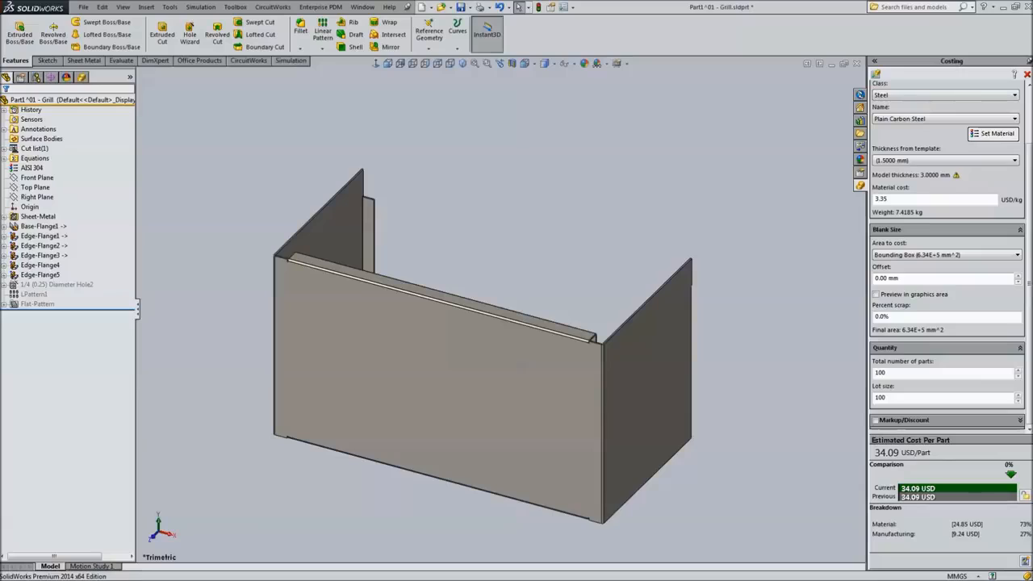
- Start a sketch on the panel's large front face and begin inserting a sketch block
{"action": "left_click", "coordinate": [472, 343]}
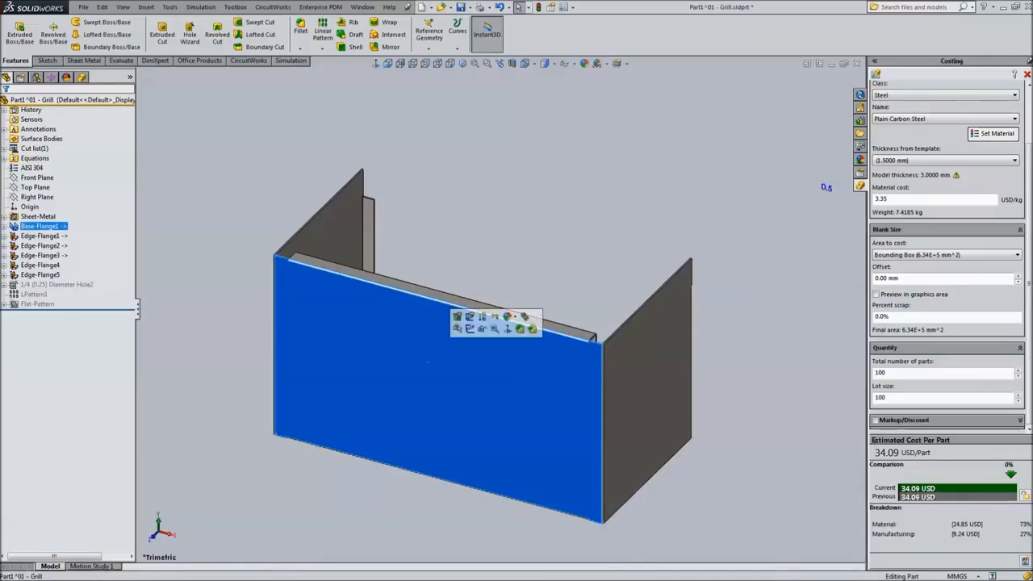
{"action": "left_click", "coordinate": [469, 329]}
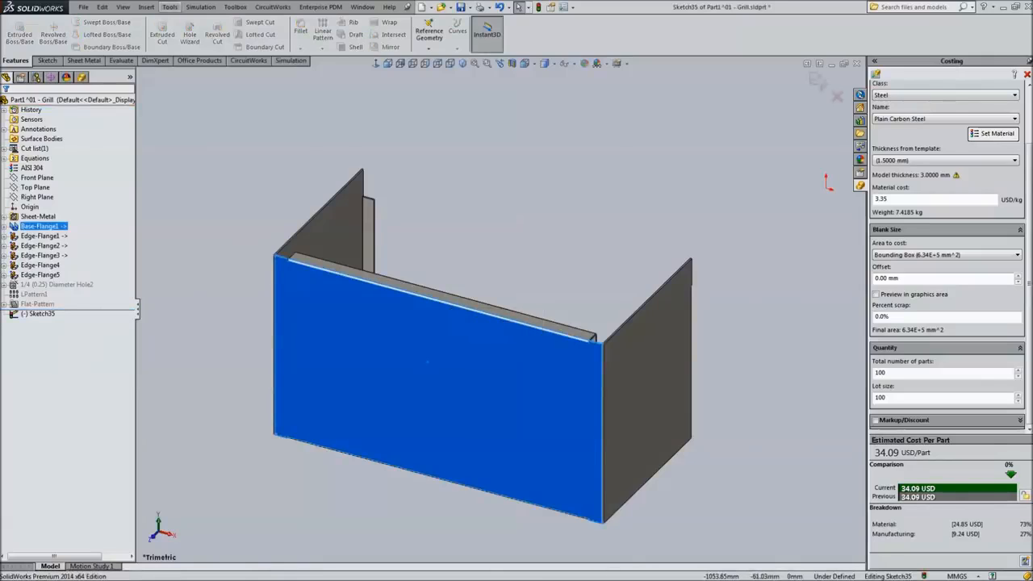
{"action": "left_click", "coordinate": [146, 8]}
{"action": "mouse_move", "coordinate": [169, 7]}
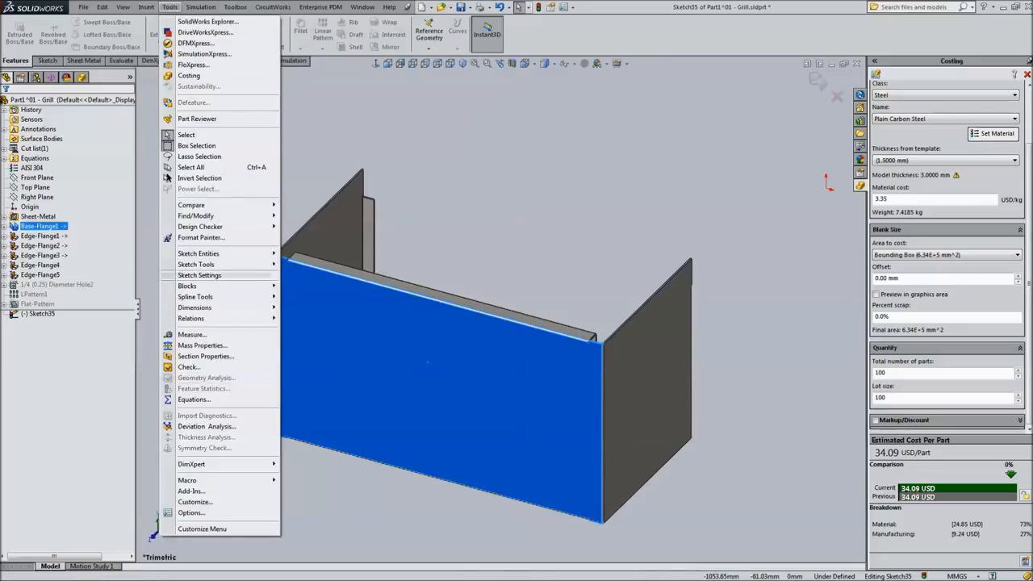
{"action": "mouse_move", "coordinate": [200, 276]}
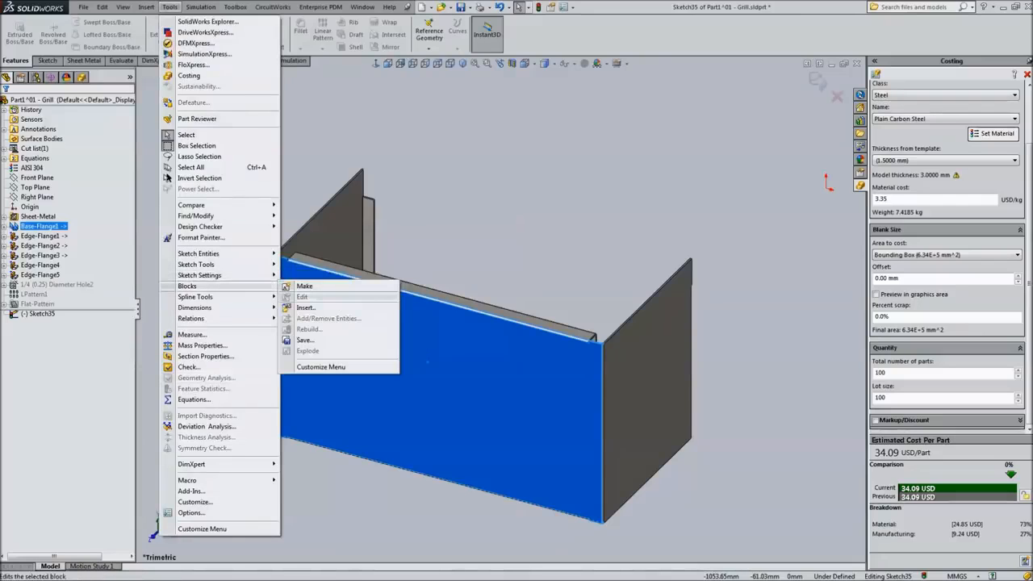
{"action": "left_click", "coordinate": [315, 307]}
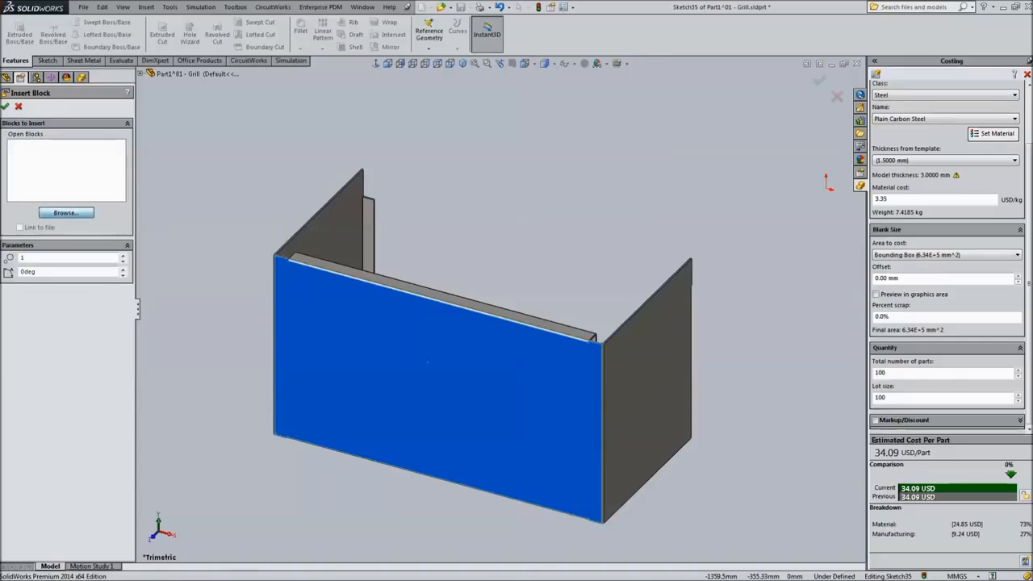
- Load Logo.SLDBLK from the Filesets - Live folder and place one copy of it on the panel's front face
{"action": "left_click", "coordinate": [66, 212]}
{"action": "left_click", "coordinate": [128, 252]}
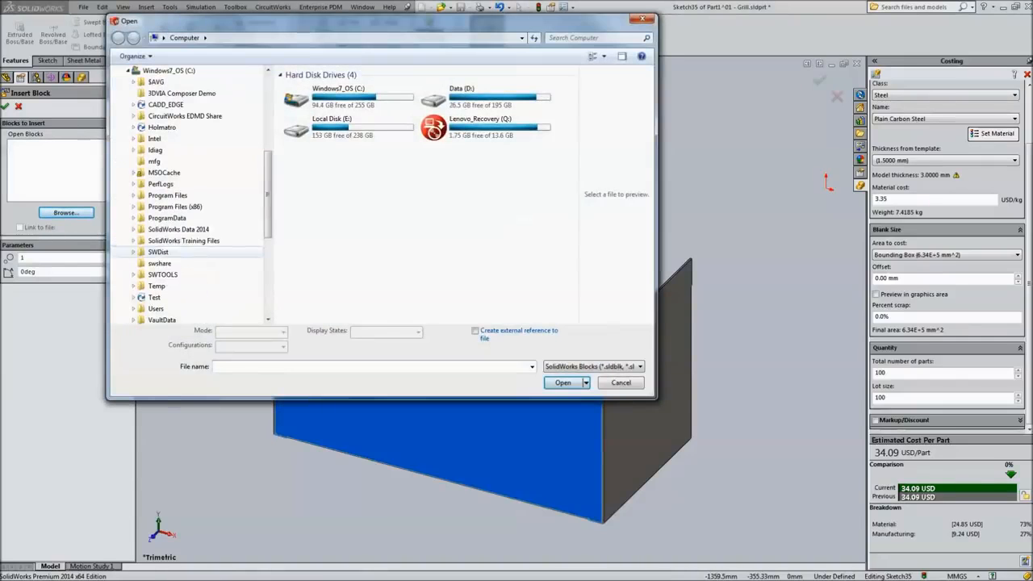
{"action": "left_click", "coordinate": [133, 105]}
{"action": "left_click", "coordinate": [139, 116]}
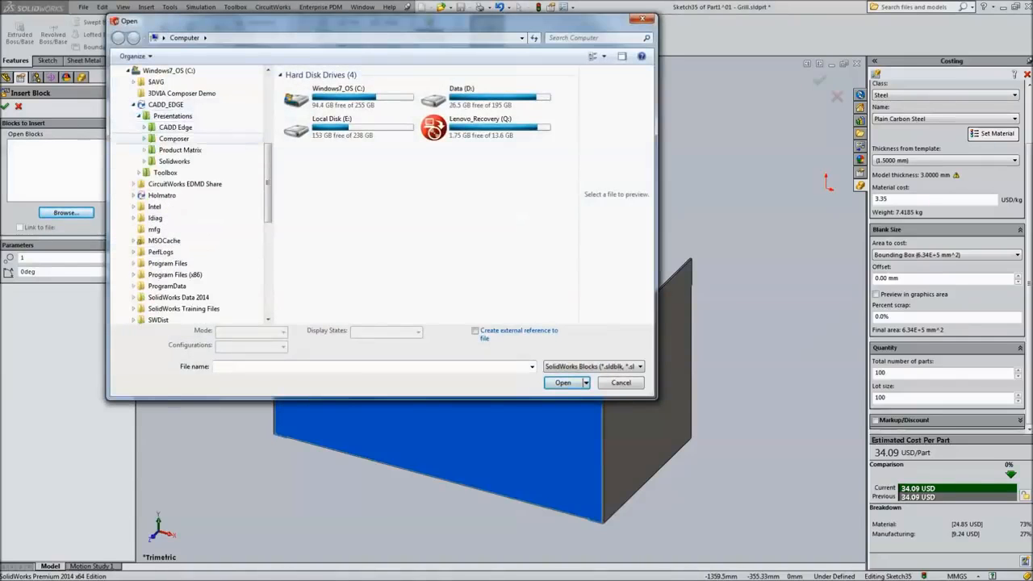
{"action": "left_click", "coordinate": [144, 127]}
{"action": "left_click", "coordinate": [150, 149]}
{"action": "left_click", "coordinate": [155, 183]}
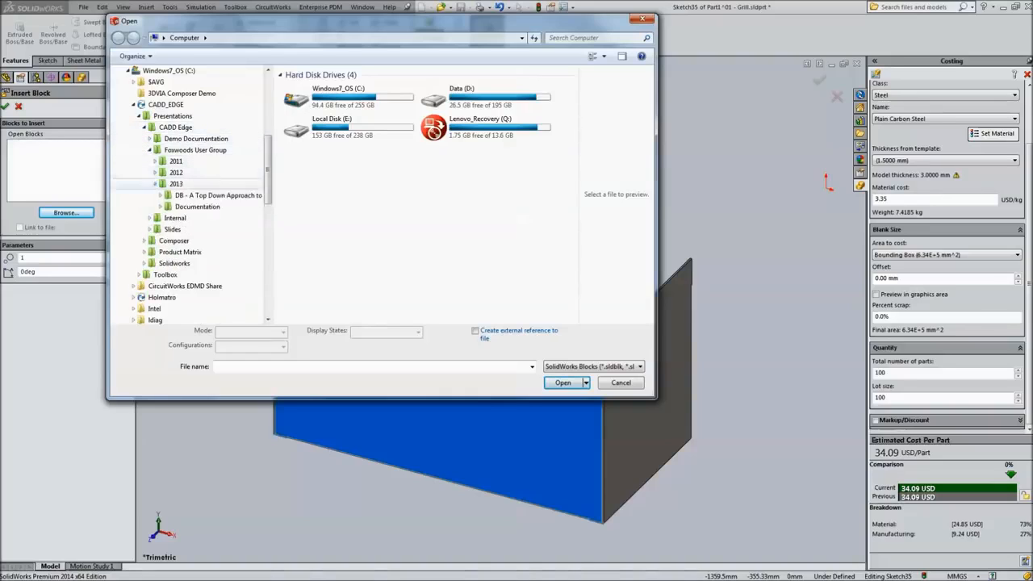
{"action": "left_click", "coordinate": [206, 194]}
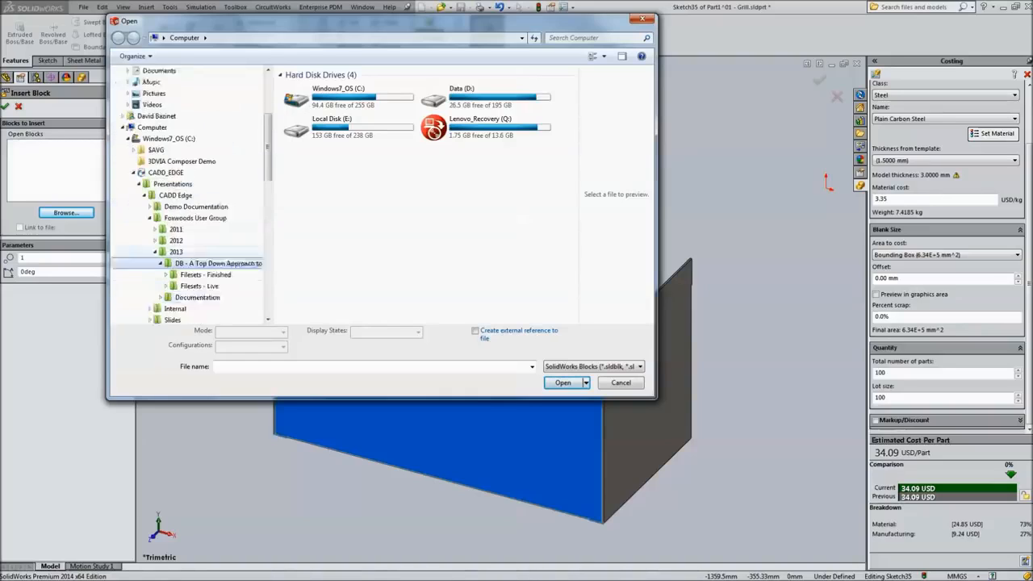
{"action": "left_click", "coordinate": [199, 184]}
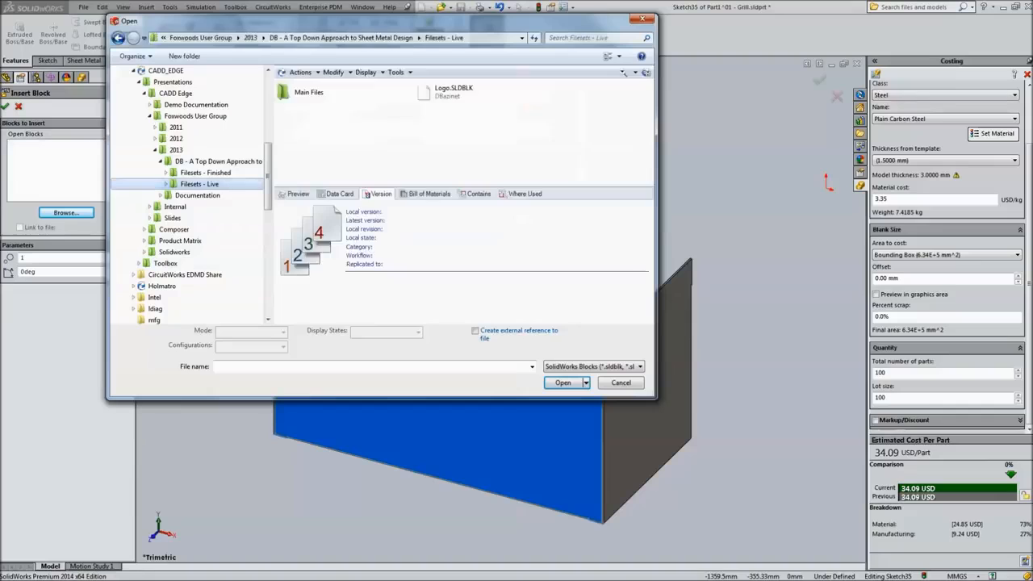
{"action": "double_click", "coordinate": [452, 91]}
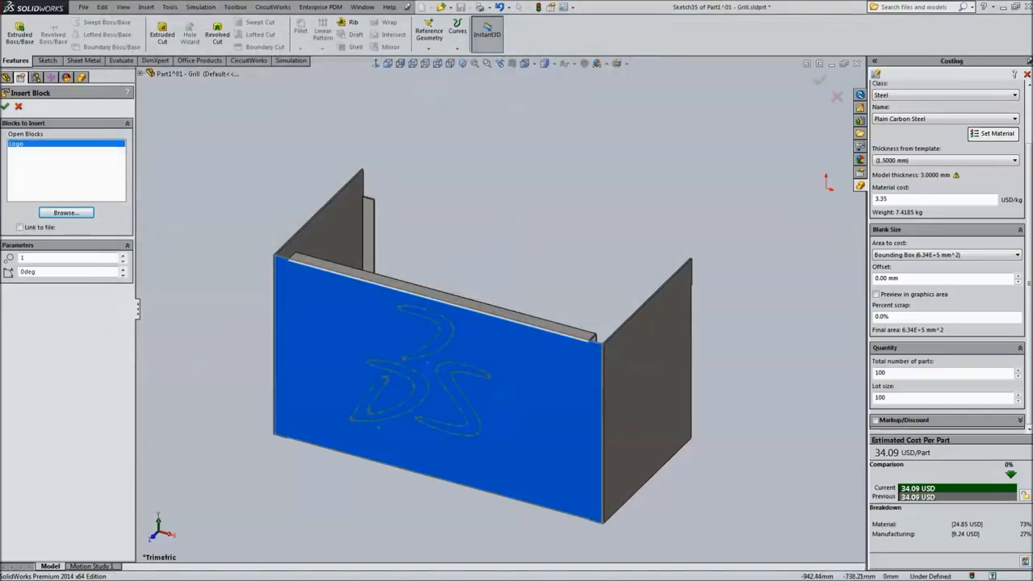
{"action": "left_click", "coordinate": [373, 442]}
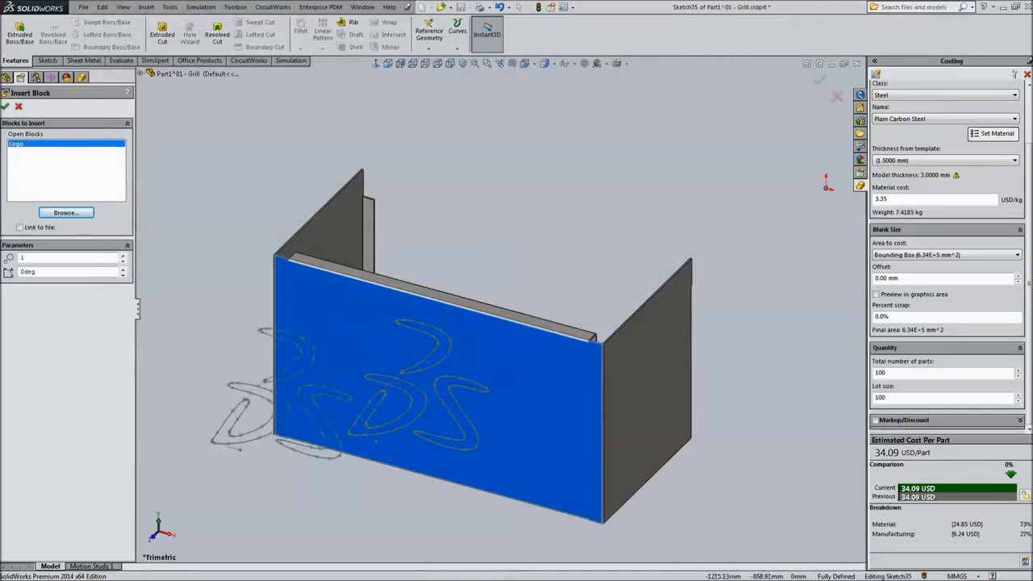
{"action": "left_click", "coordinate": [5, 106]}
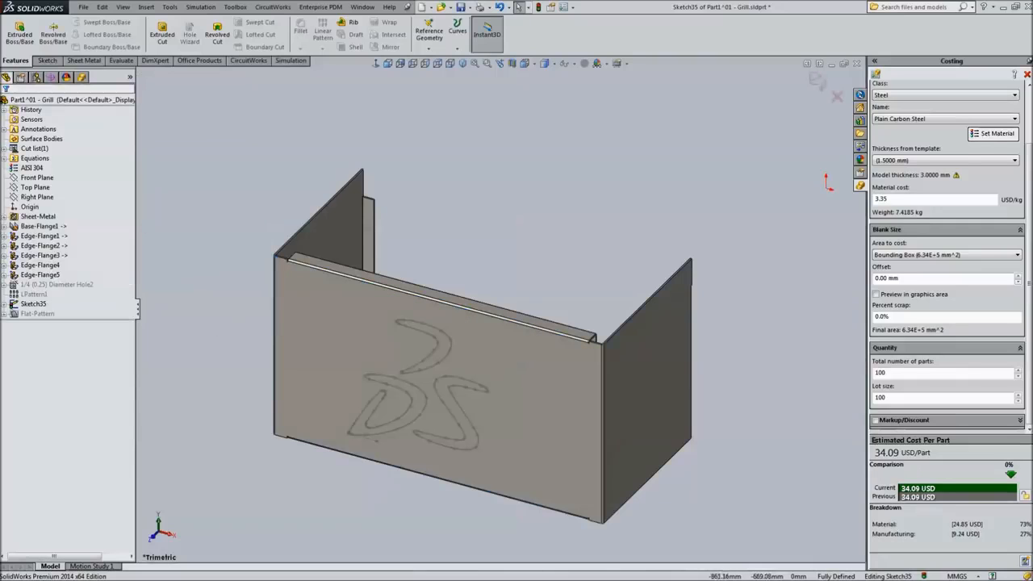
- Explode the logo block into sketch entities and start an extruded cut from the sketch
{"action": "right_click", "coordinate": [417, 379]}
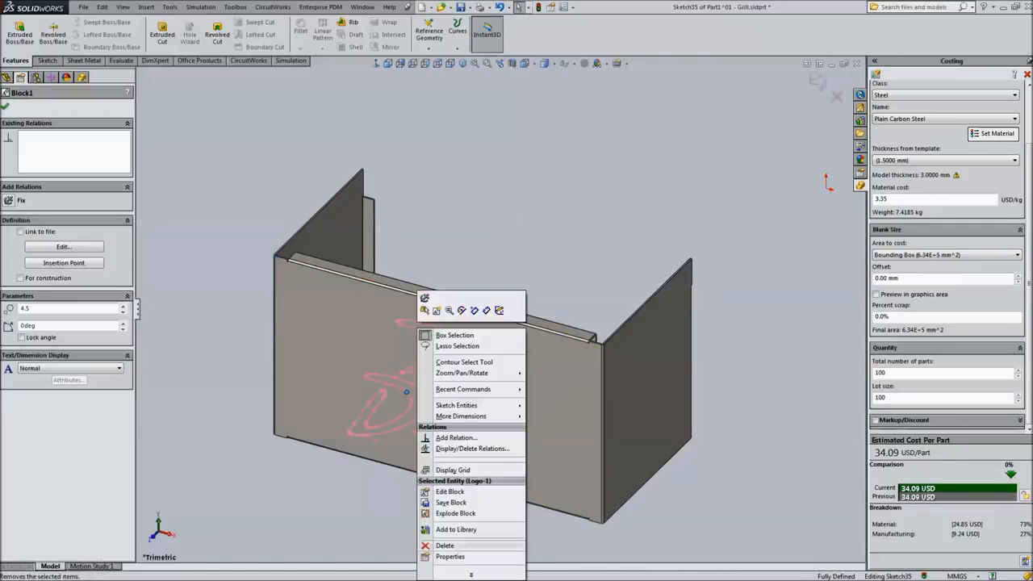
{"action": "left_click", "coordinate": [452, 513]}
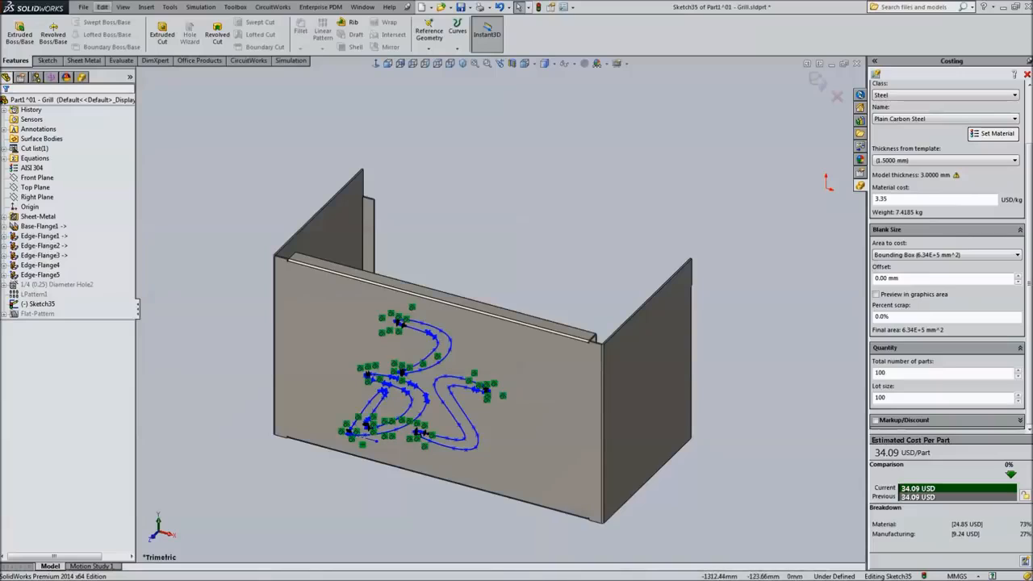
{"action": "left_click", "coordinate": [162, 34]}
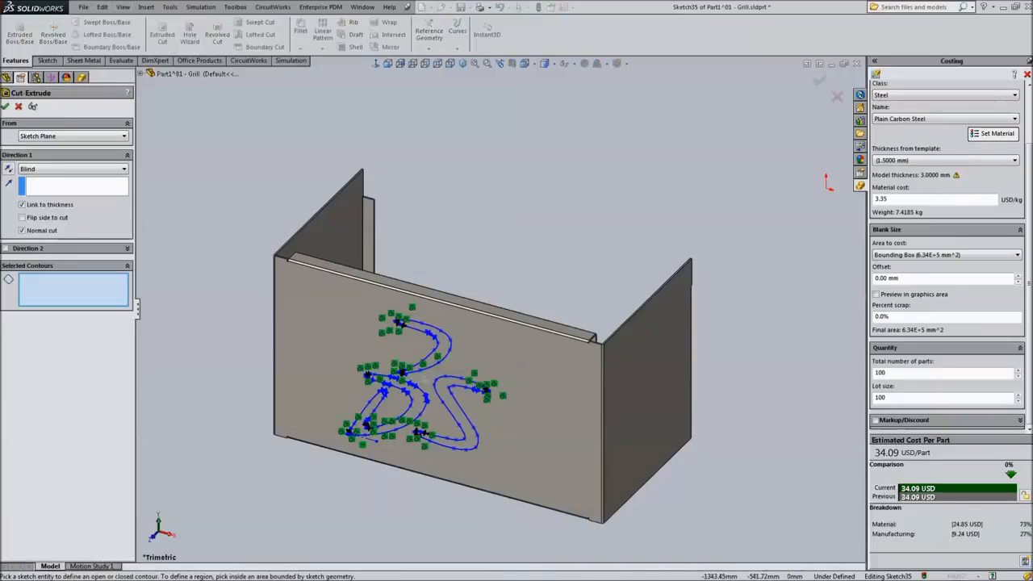
{"action": "left_click", "coordinate": [439, 340]}
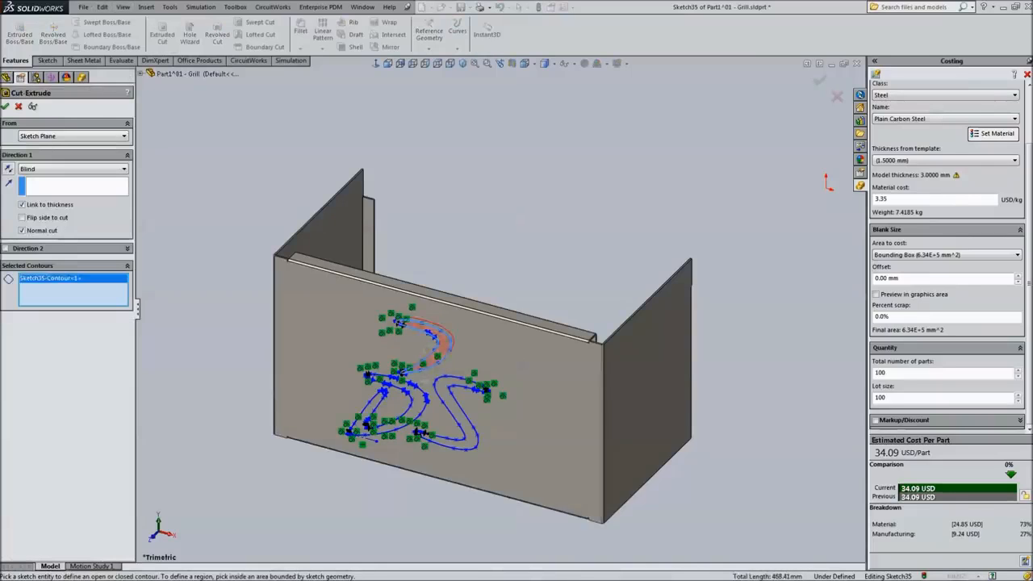
{"action": "left_click", "coordinate": [452, 411]}
{"action": "left_click", "coordinate": [425, 379]}
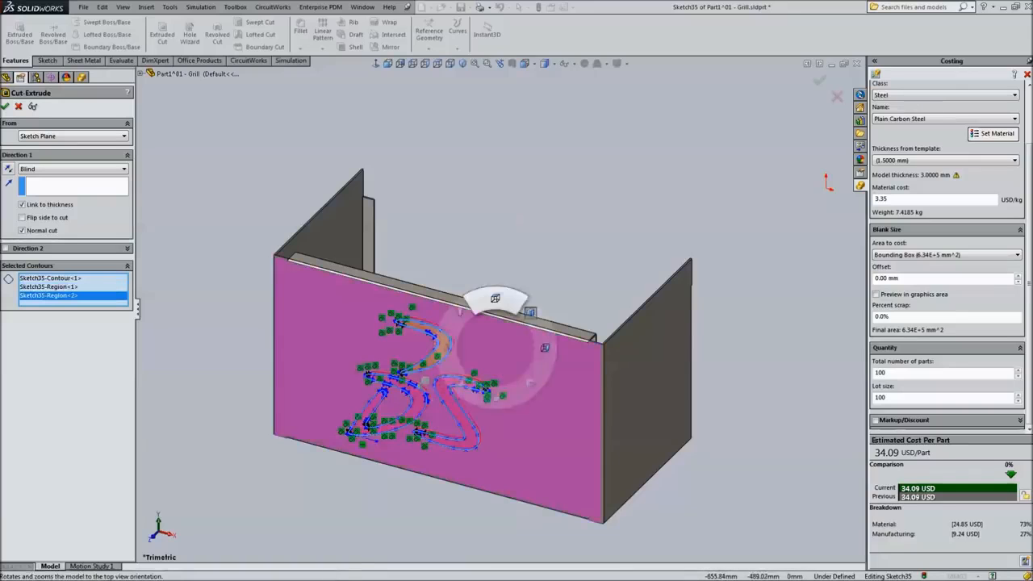
{"action": "key", "text": "ctrl+5"}
{"action": "mouse_move", "coordinate": [435, 379]}
{"action": "middle_mouse_down"}
{"action": "mouse_move", "coordinate": [408, 234]}
{"action": "mouse_move", "coordinate": [428, 202]}
{"action": "mouse_move", "coordinate": [430, 223]}
{"action": "middle_mouse_up"}
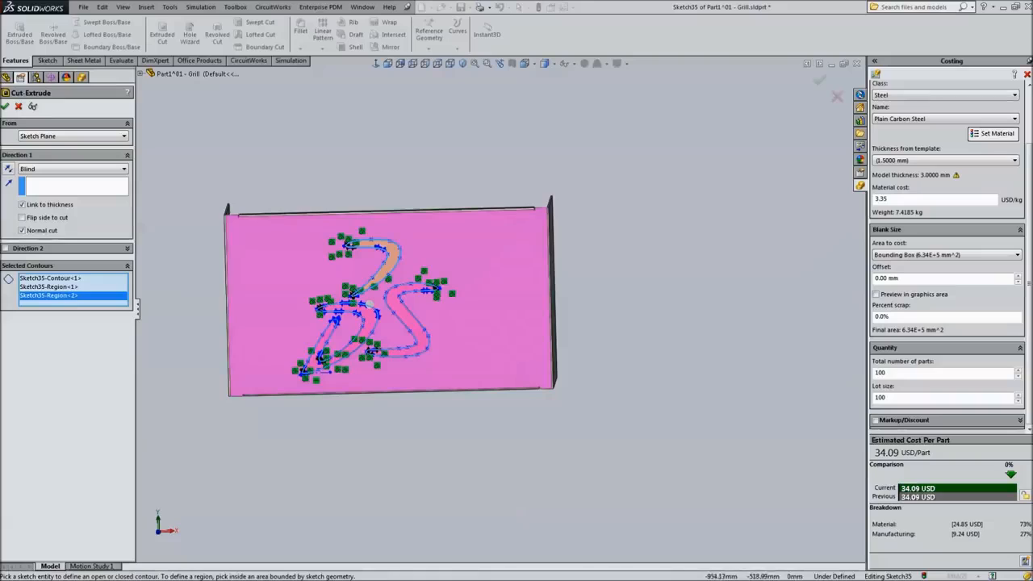
{"action": "left_click", "coordinate": [359, 332]}
{"action": "right_click", "coordinate": [84, 288]}
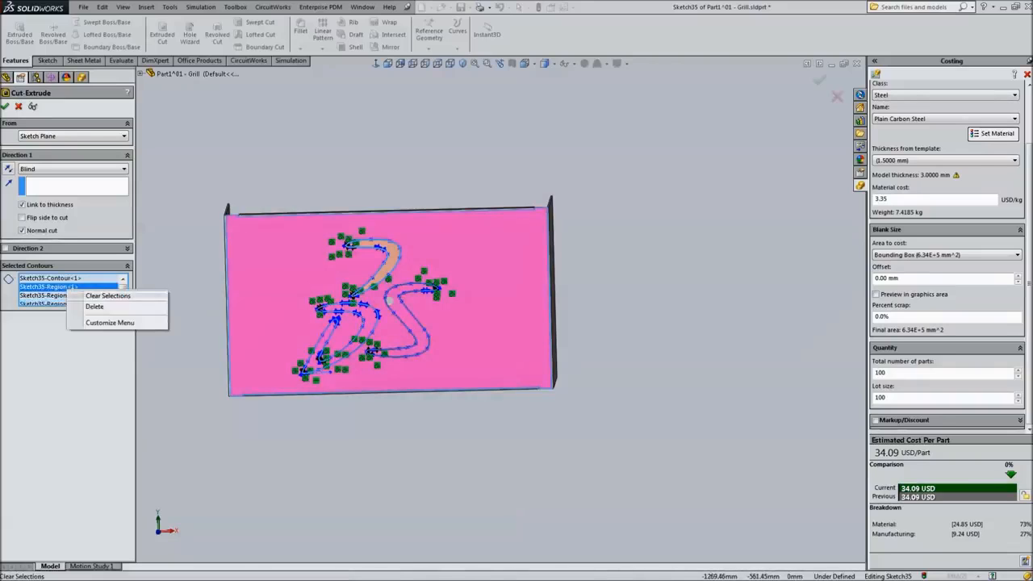
{"action": "left_click", "coordinate": [108, 295]}
- Cut the three closed logo regions out of the front face with the depth linked to the sheet thickness
{"action": "left_click", "coordinate": [389, 256]}
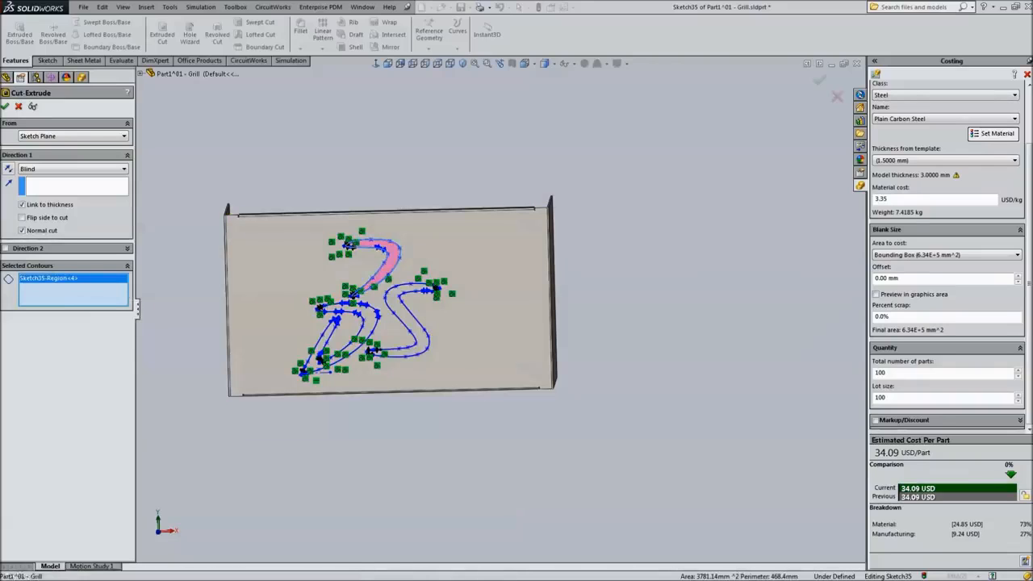
{"action": "left_click", "coordinate": [355, 323]}
{"action": "left_click", "coordinate": [409, 320]}
{"action": "left_click", "coordinate": [6, 107]}
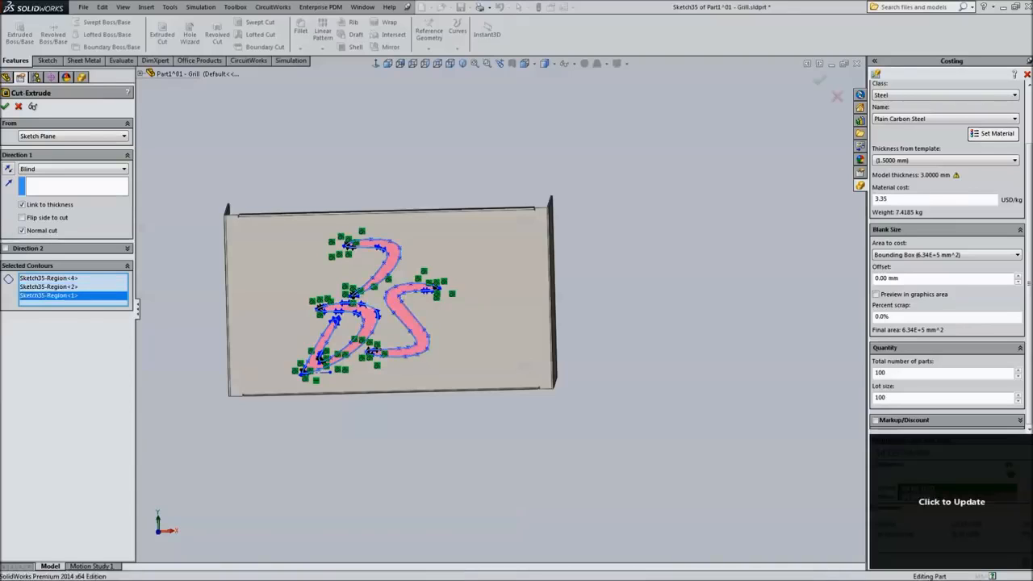
{"action": "key", "text": "Escape"}
{"action": "mouse_move", "coordinate": [484, 322]}
{"action": "middle_mouse_down"}
{"action": "mouse_move", "coordinate": [420, 323]}
{"action": "mouse_move", "coordinate": [444, 347]}
{"action": "mouse_move", "coordinate": [434, 380]}
{"action": "middle_mouse_up"}
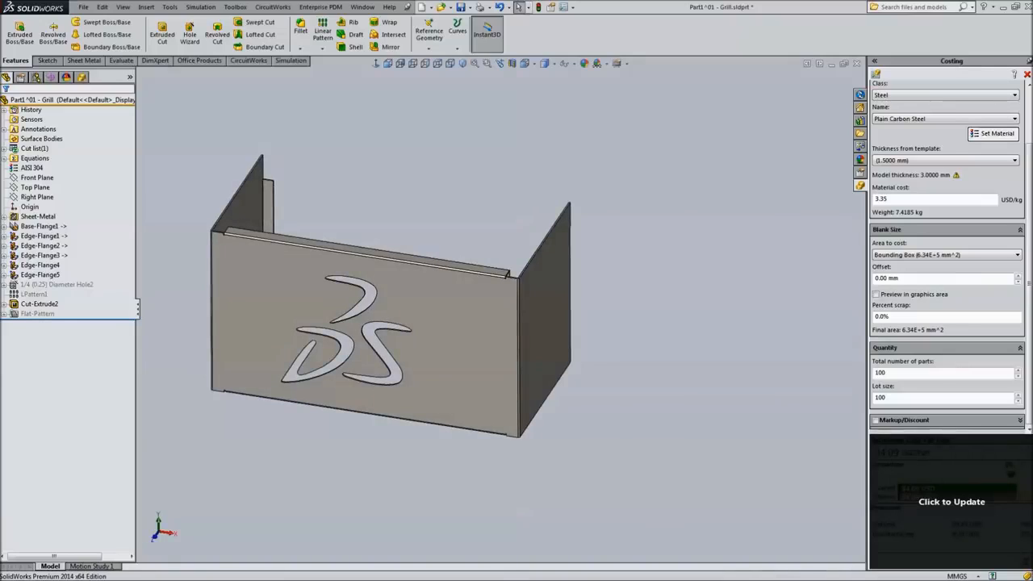
- Update the panel's cost estimate and set the costing material to Plain Carbon Steel
{"action": "left_click", "coordinate": [951, 502]}
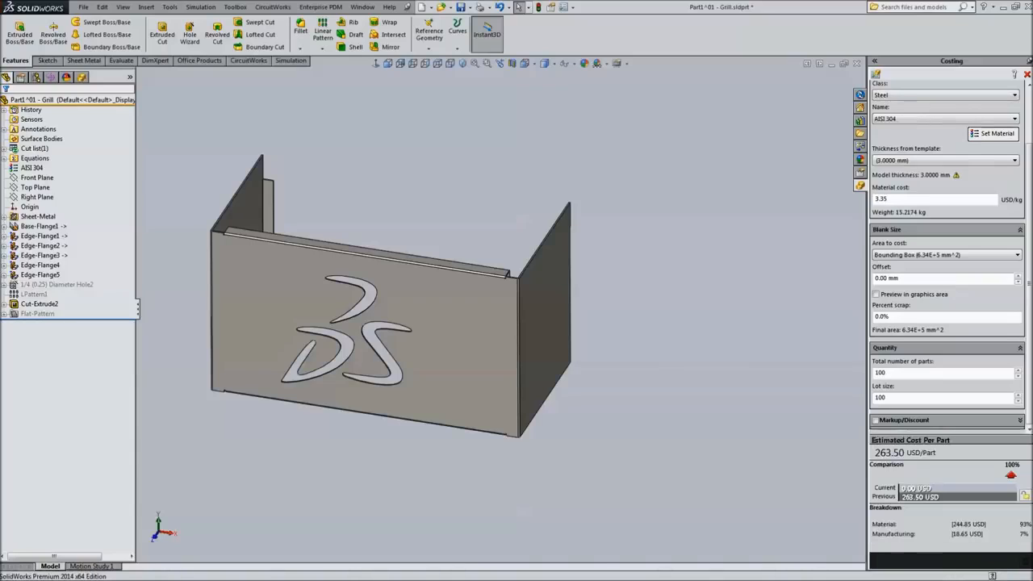
{"action": "left_click_drag", "start_coordinate": [1029, 283], "coordinate": [1028, 229]}
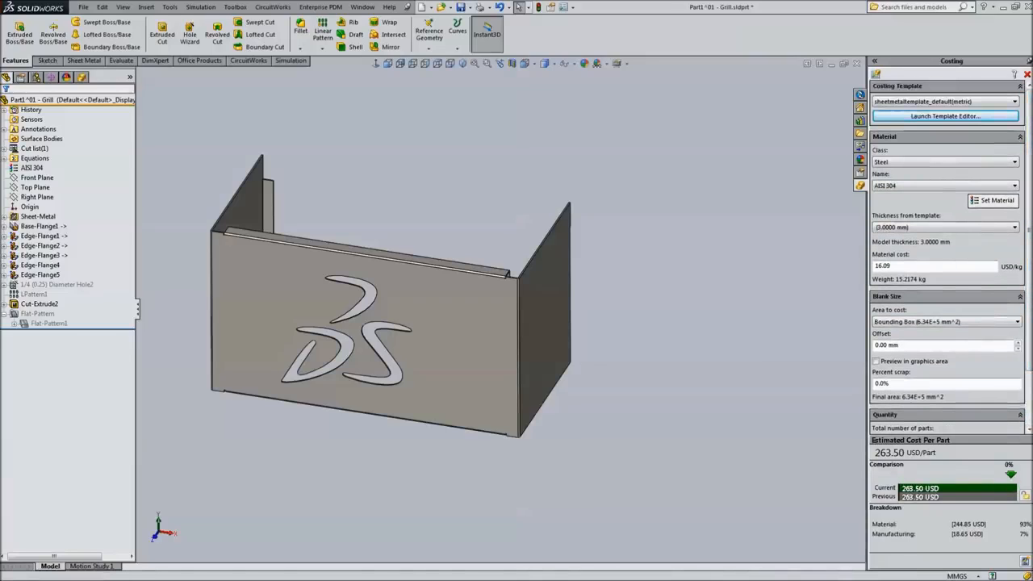
{"action": "left_click", "coordinate": [1014, 185]}
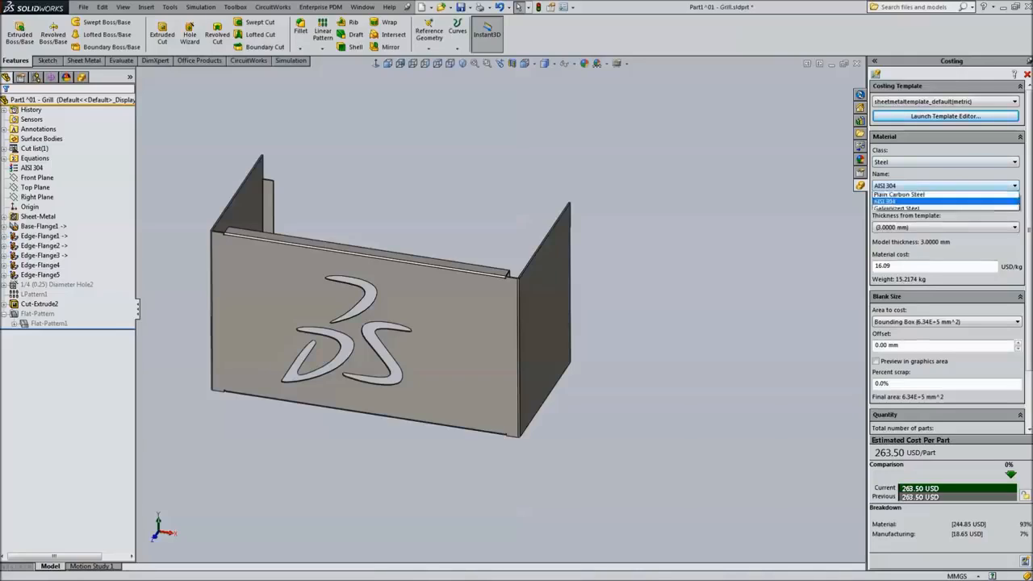
{"action": "left_click", "coordinate": [945, 194]}
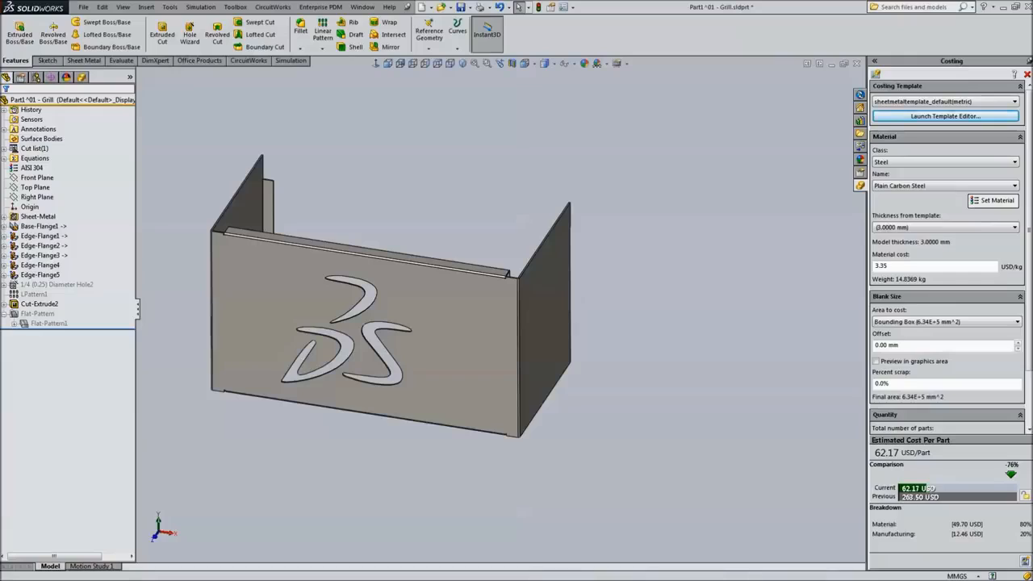
- Set the template thickness to 1.5 mm and apply the Plain Carbon Steel costing material to the part
{"action": "left_click", "coordinate": [1015, 228]}
{"action": "left_click", "coordinate": [1014, 228]}
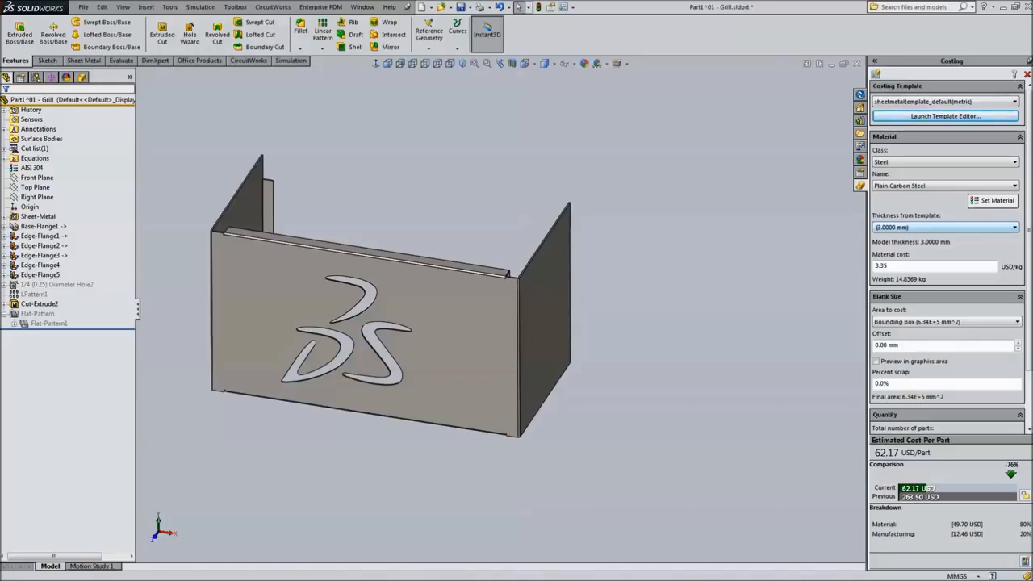
{"action": "left_click", "coordinate": [1013, 227]}
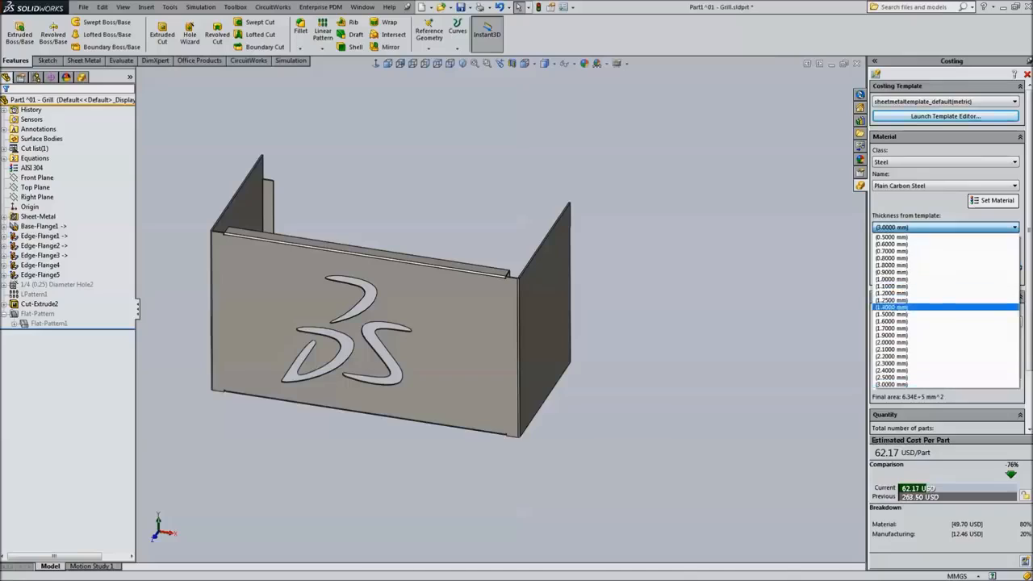
{"action": "left_click", "coordinate": [895, 314]}
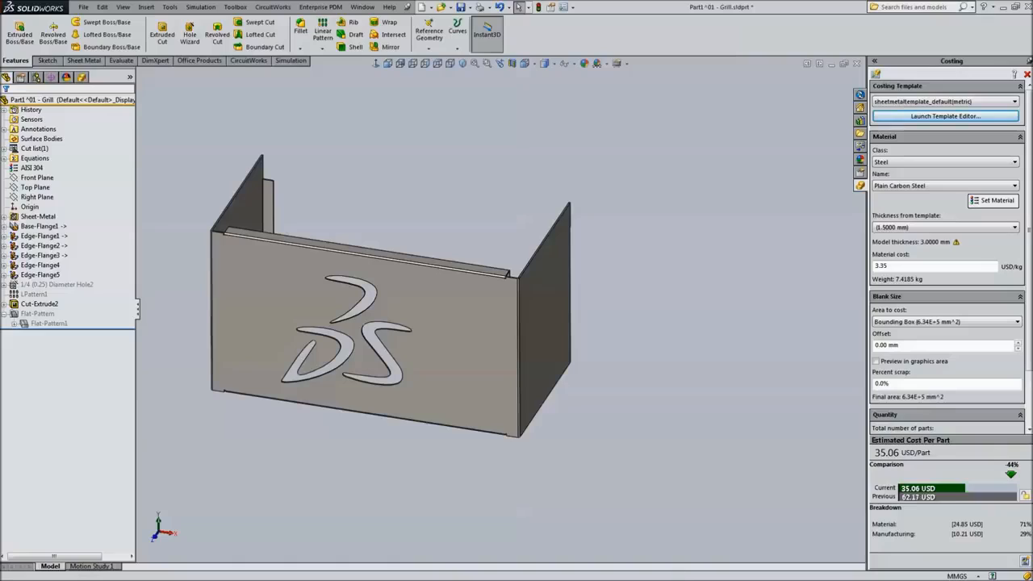
{"action": "left_click", "coordinate": [994, 200]}
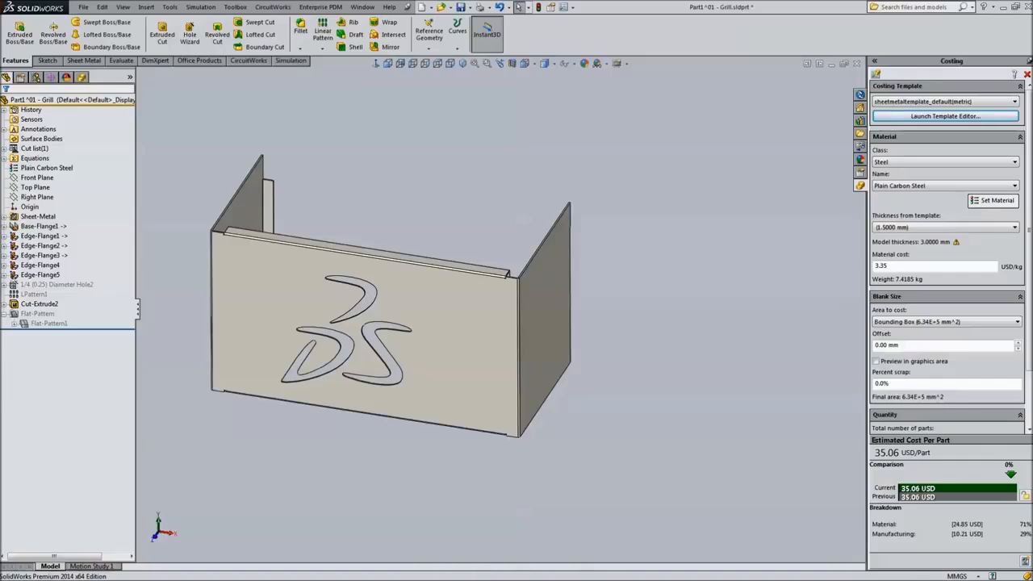
- Return to the grill assembly and inspect the logo cutout on the front of the cabinet panel
{"action": "key", "text": "ctrl+Tab"}
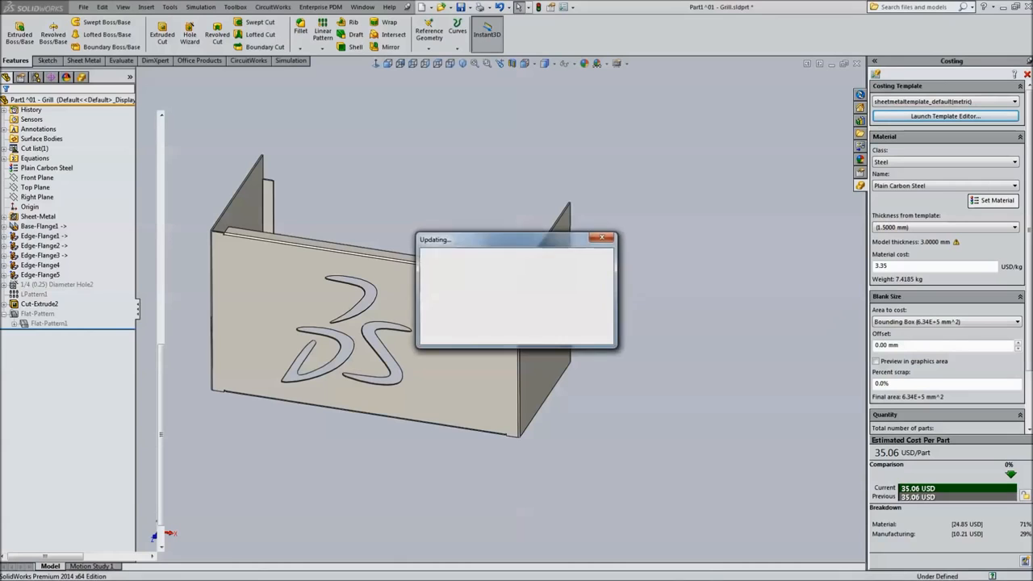
{"action": "middle_click_drag", "start_coordinate": [539, 403], "coordinate": [561, 428]}
{"action": "scroll", "coordinate": [560, 427], "scroll_direction": "up", "scroll_amount": 2}
{"action": "scroll", "coordinate": [404, 371], "scroll_direction": "up", "scroll_amount": 2}
{"action": "scroll", "coordinate": [367, 379], "scroll_direction": "down", "scroll_amount": 2}
{"action": "middle_click_drag", "start_coordinate": [452, 299], "coordinate": [491, 291]}
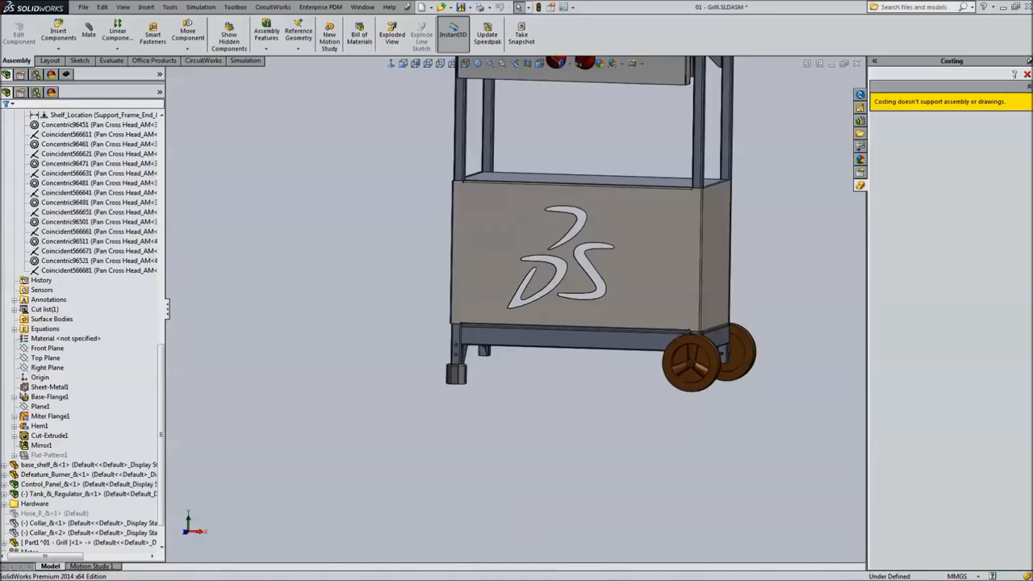
{"action": "key", "text": "alt+Tab"}
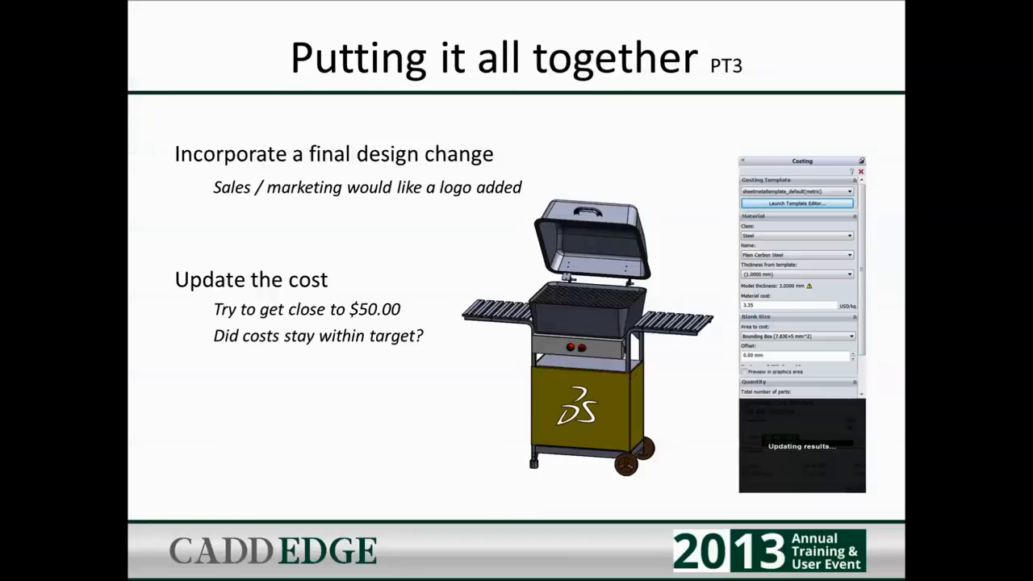
{"action": "key", "text": "Right"}
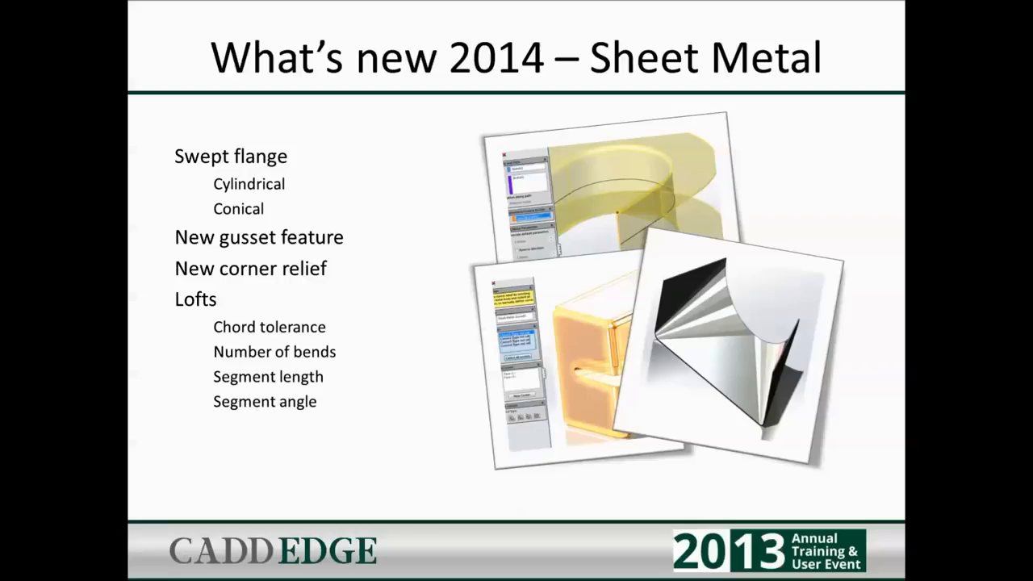